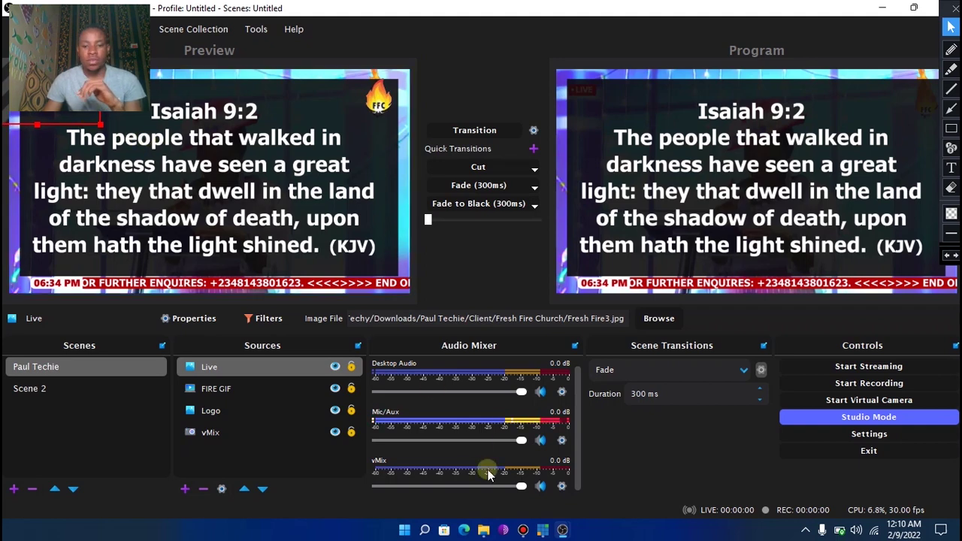
Close the OBS script log window and bring OBS Studio back to the front
{"action": "left_click", "coordinate": [543, 530]}
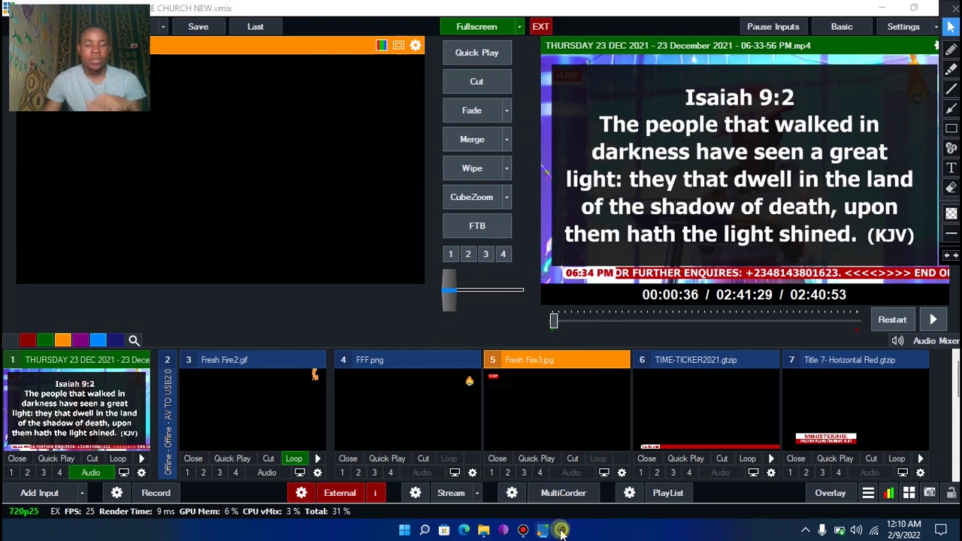
{"action": "mouse_move", "coordinate": [562, 529]}
{"action": "left_click", "coordinate": [580, 443]}
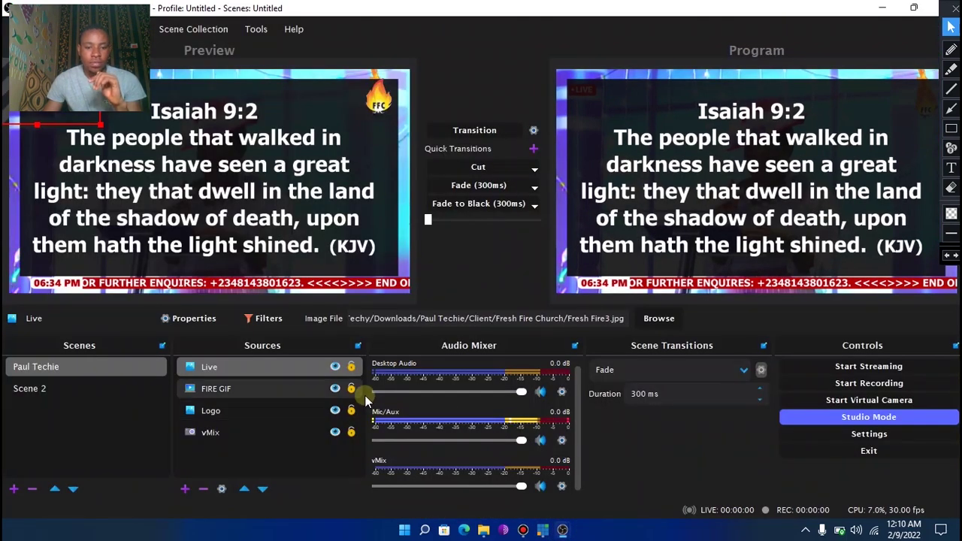
{"action": "left_click", "coordinate": [537, 430]}
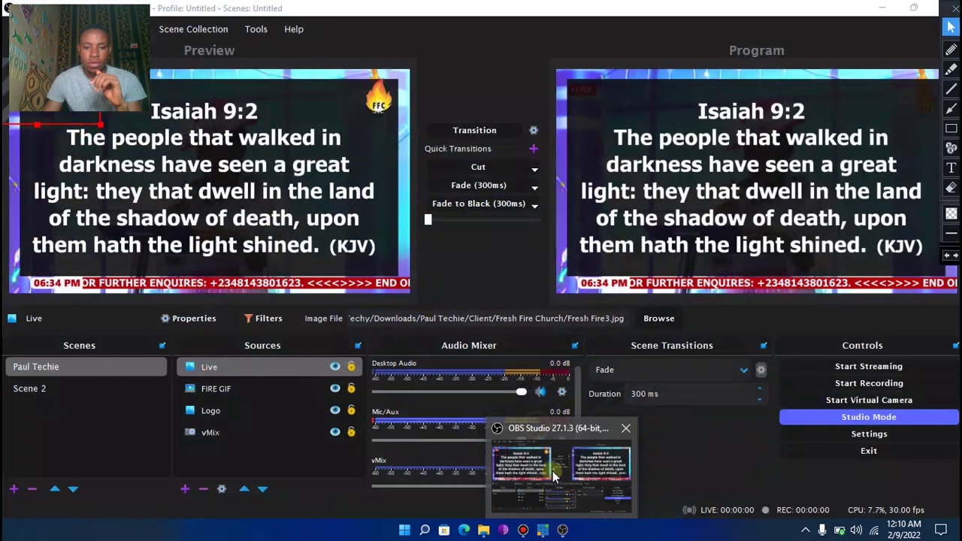
{"action": "left_click", "coordinate": [554, 477]}
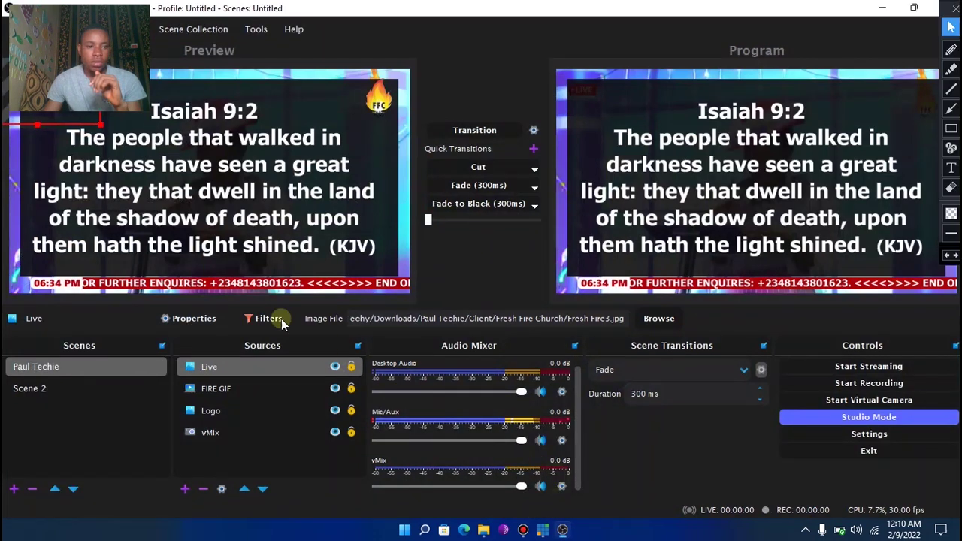
Add a Color Correction filter to Live: gamma -0.02, contrast 0.78, brightness -0.0667
{"action": "right_click", "coordinate": [231, 368]}
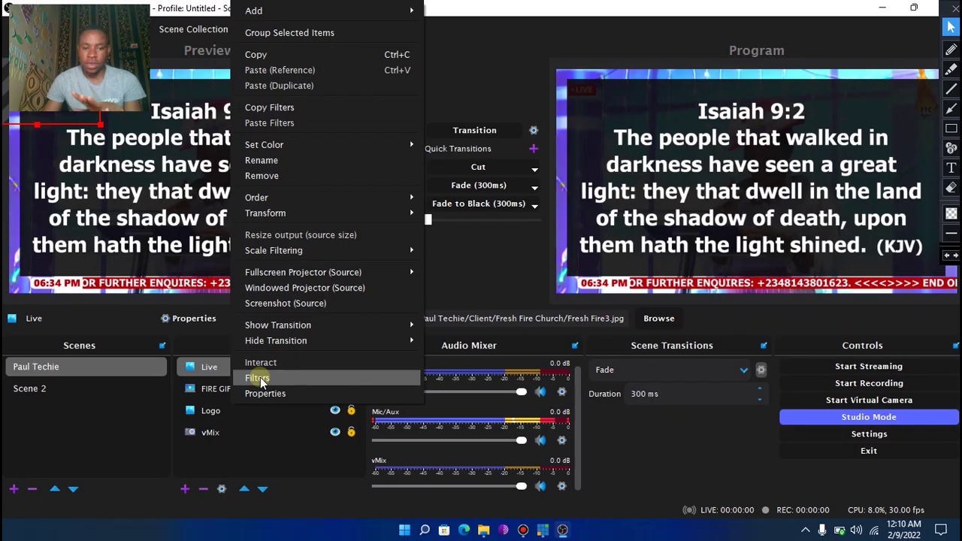
{"action": "left_click", "coordinate": [258, 378]}
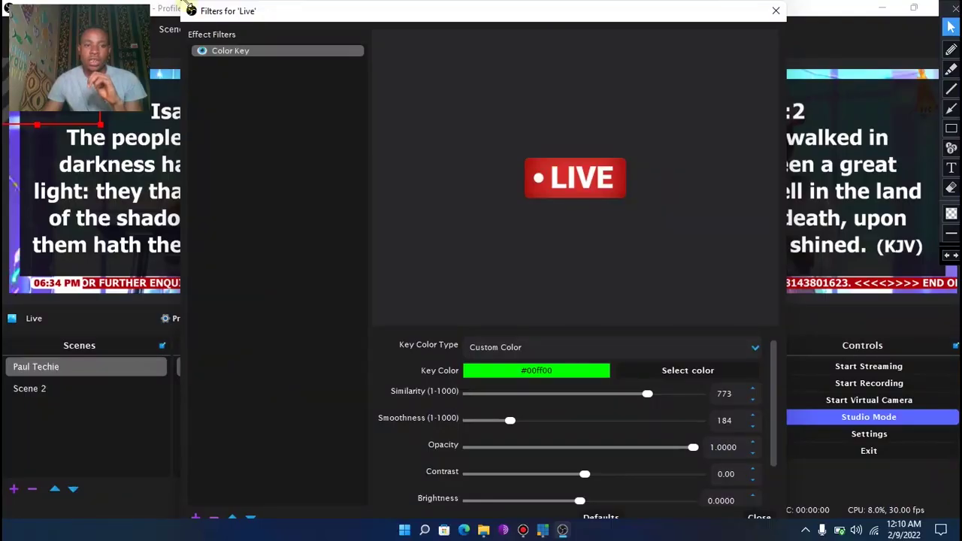
{"action": "left_click_drag", "start_coordinate": [182, 4], "coordinate": [354, 162]}
{"action": "left_click_drag", "start_coordinate": [420, 167], "coordinate": [334, 92]}
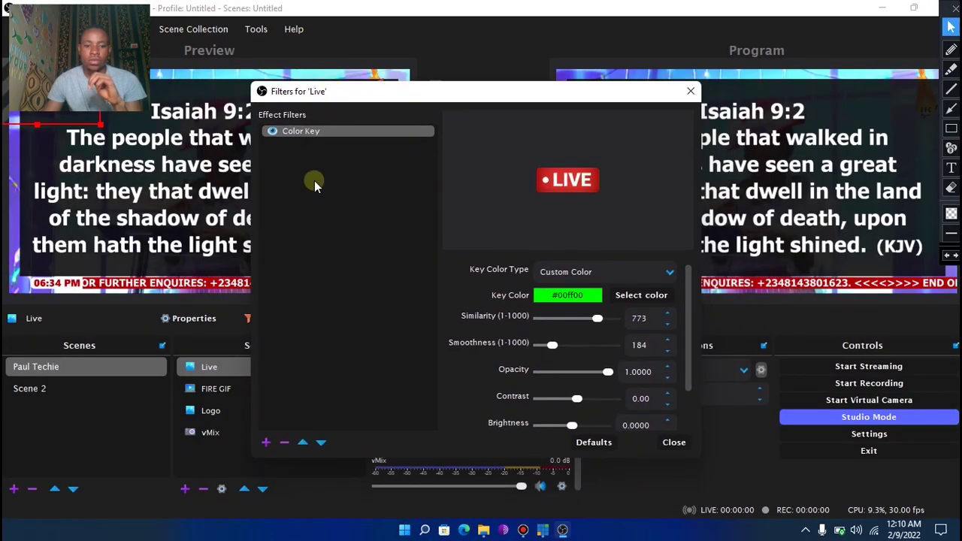
{"action": "left_click", "coordinate": [268, 444]}
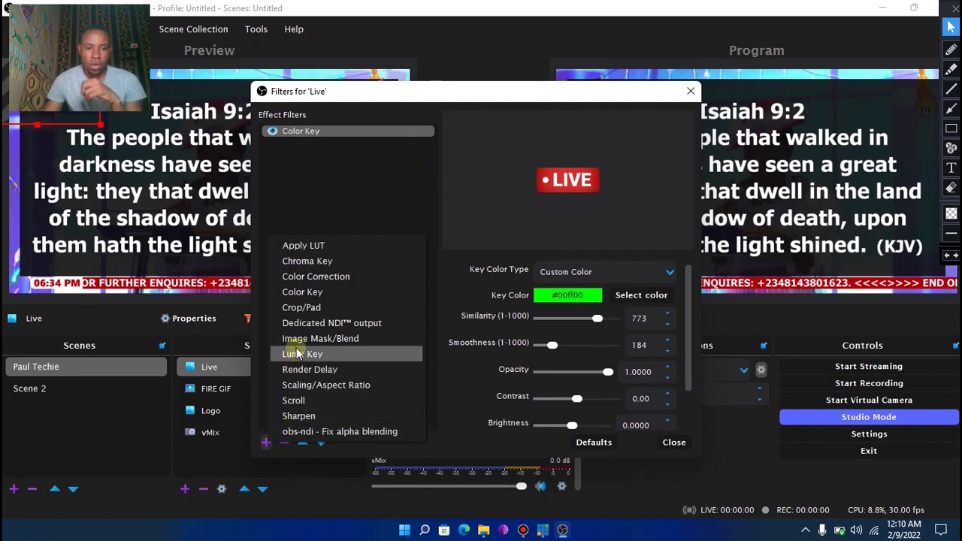
{"action": "left_click", "coordinate": [307, 284]}
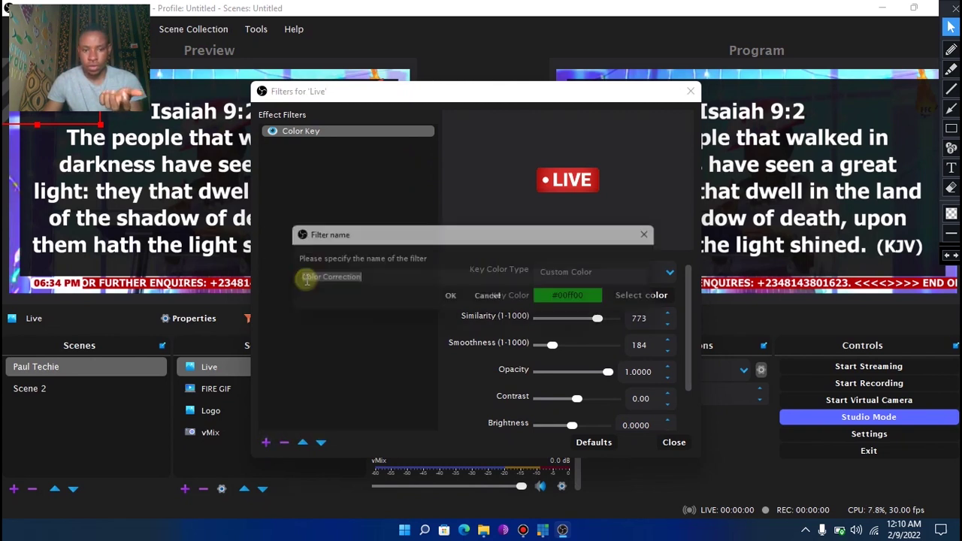
{"action": "left_click", "coordinate": [450, 300]}
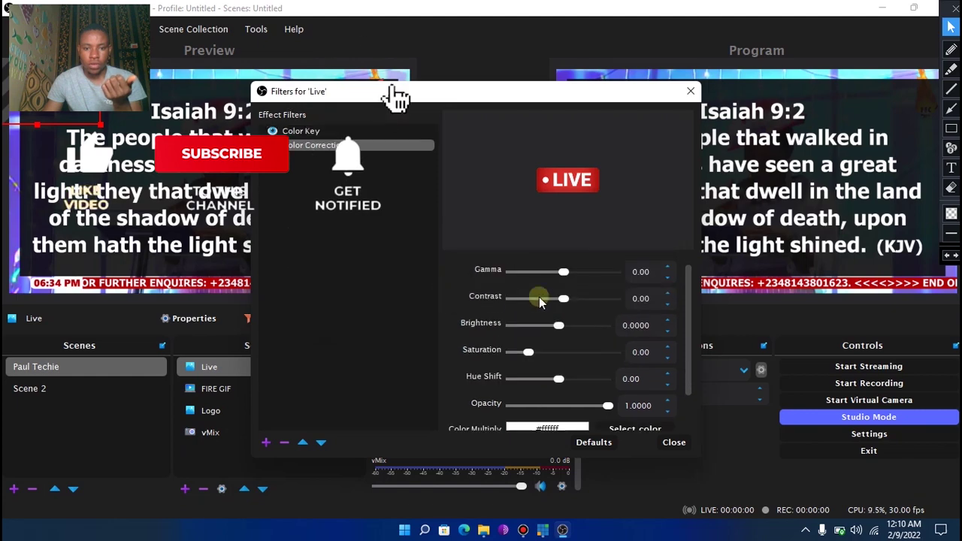
{"action": "left_click_drag", "start_coordinate": [563, 271], "coordinate": [551, 325]}
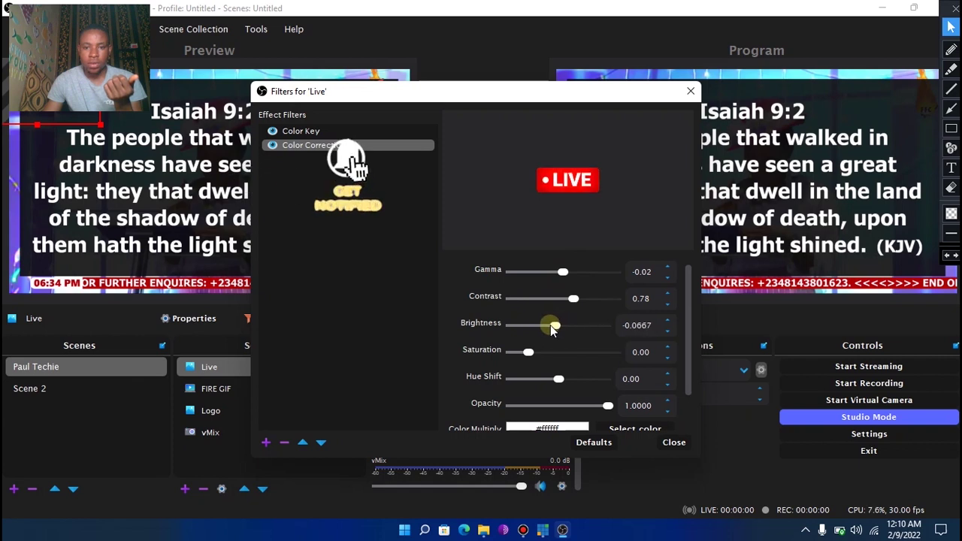
{"action": "left_click", "coordinate": [571, 299]}
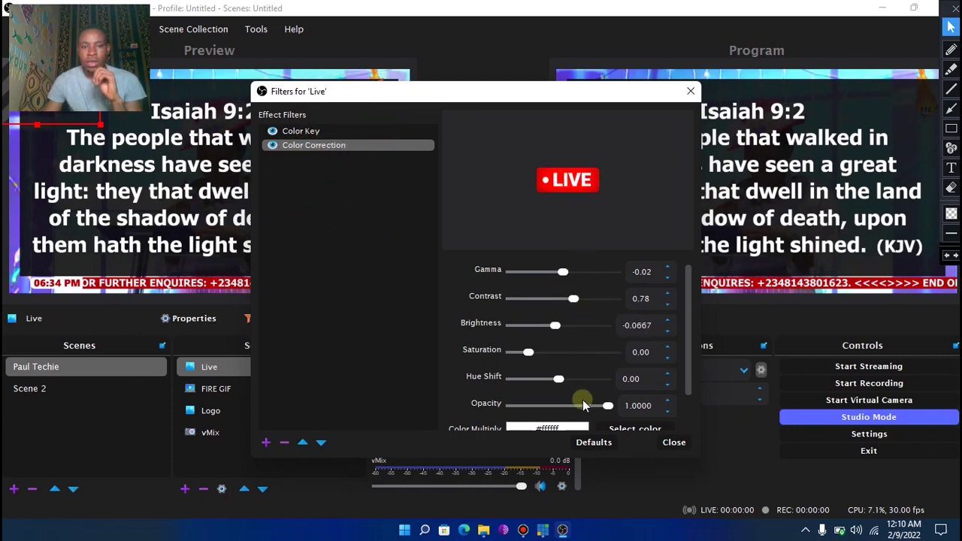
{"action": "left_click", "coordinate": [673, 443]}
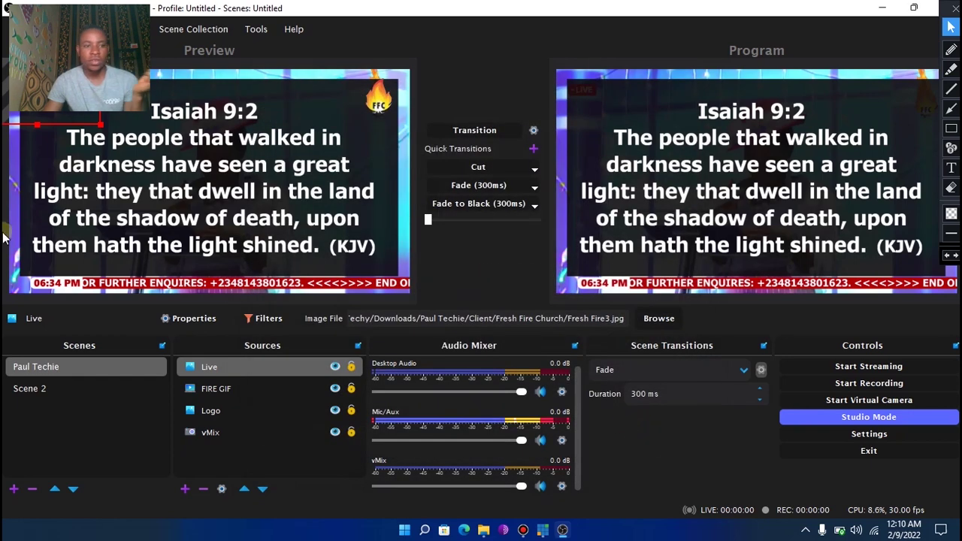
Select the vMix source in OBS, then start Google Chrome from its desktop shortcut
{"action": "left_click", "coordinate": [96, 129]}
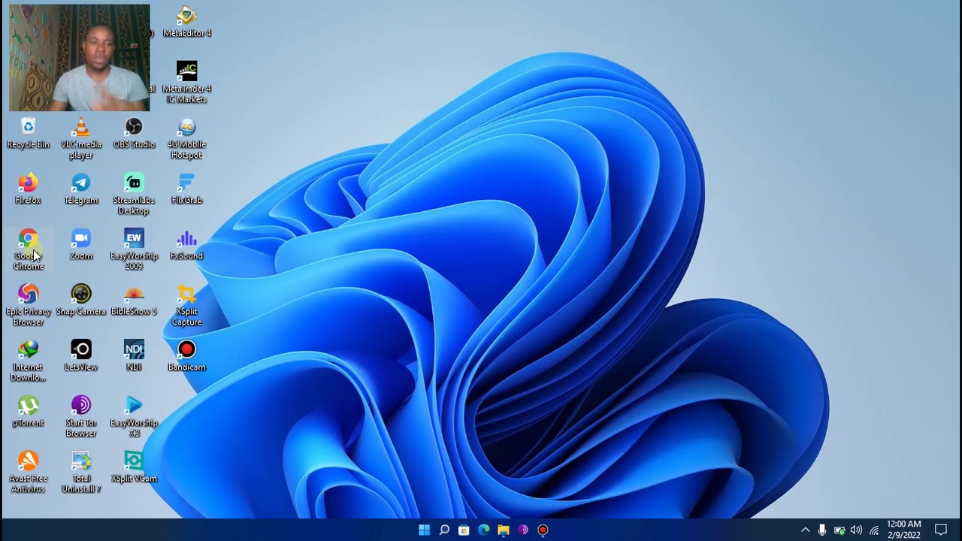
{"action": "double_click", "coordinate": [30, 252]}
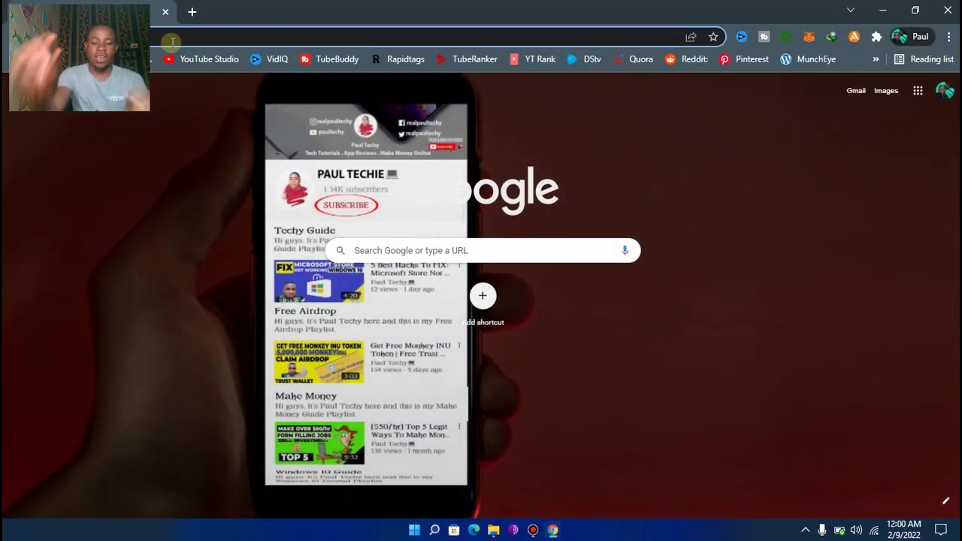
Search Google for 'obs' and open the 'Open Broadcaster Software | OBS' result at obsproject.com
{"action": "left_click", "coordinate": [173, 42]}
{"action": "type", "text": "obs"}
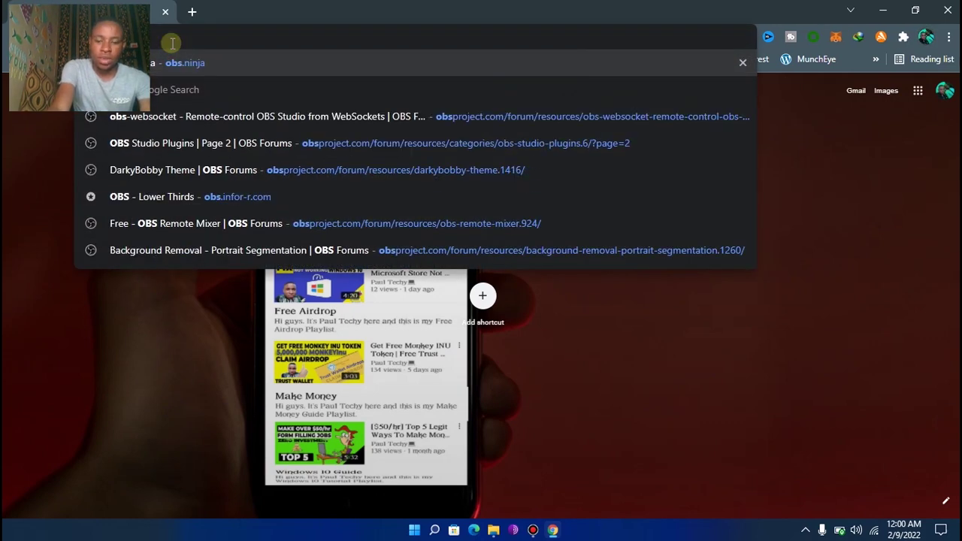
{"action": "key", "text": "Return"}
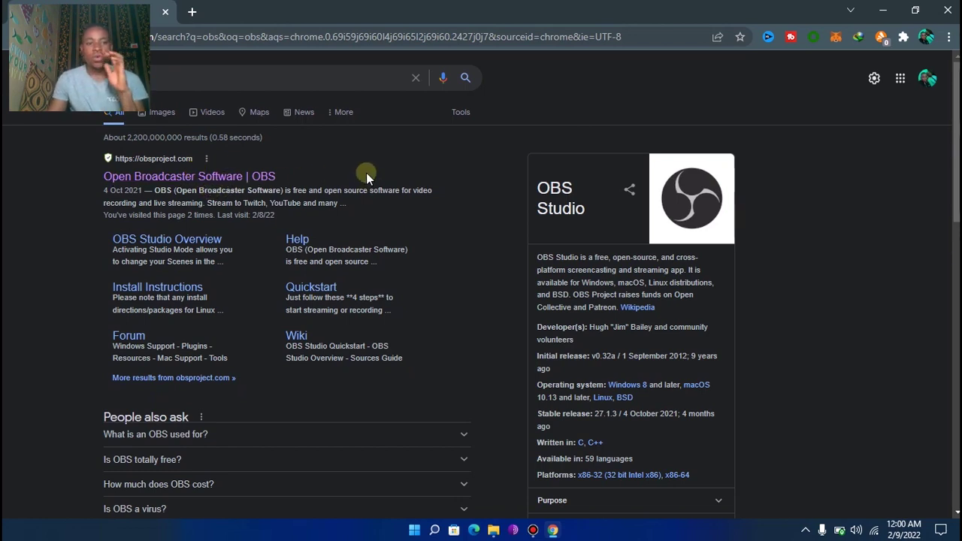
{"action": "left_click", "coordinate": [211, 179]}
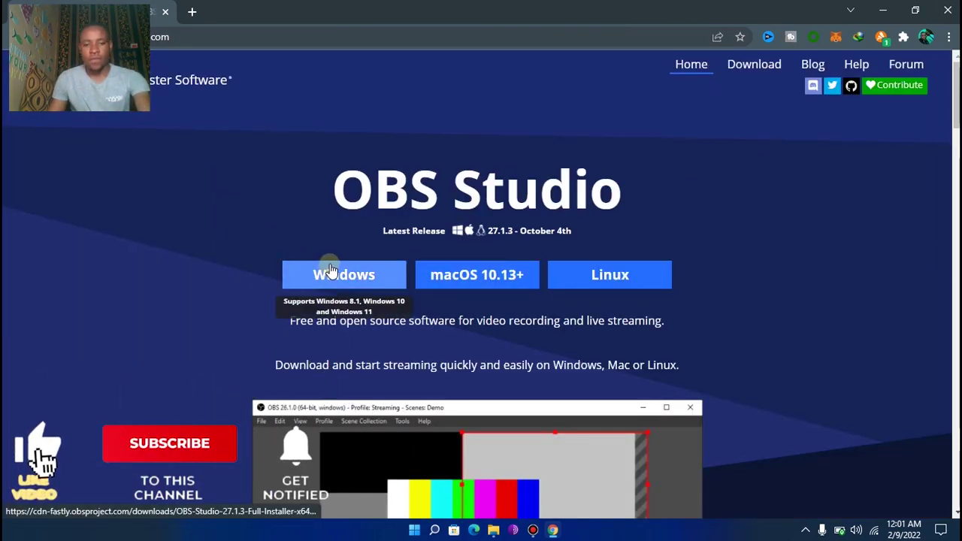
Draw red annotation arrows pointing at the Windows, macOS and Linux download buttons
{"action": "key", "text": "ctrl+shift+p"}
{"action": "left_click", "coordinate": [951, 109]}
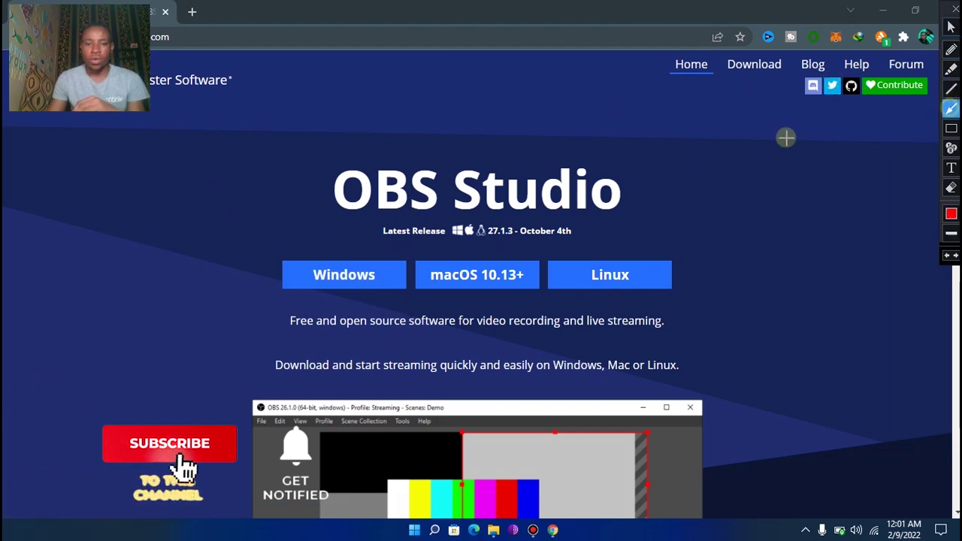
{"action": "left_click_drag", "start_coordinate": [243, 175], "coordinate": [323, 267]}
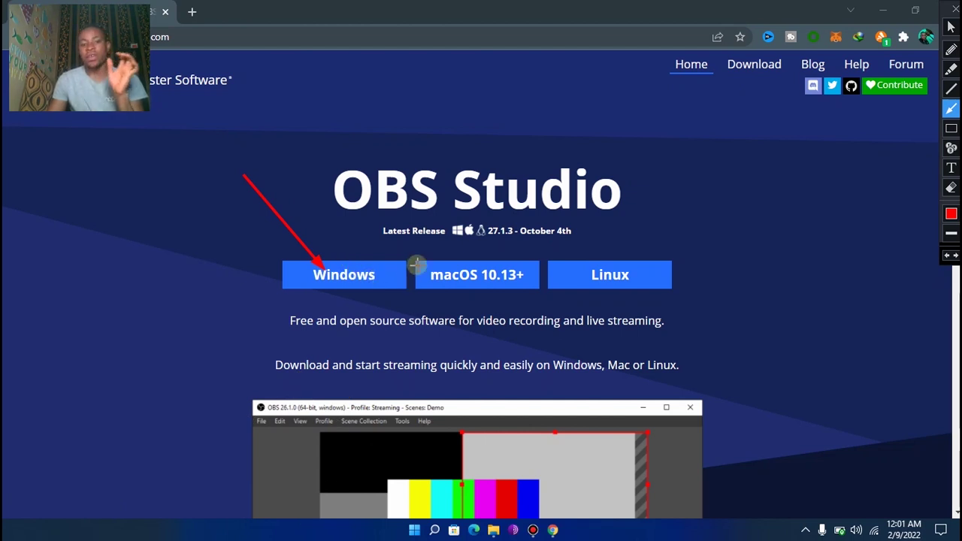
{"action": "left_click_drag", "start_coordinate": [446, 204], "coordinate": [463, 269]}
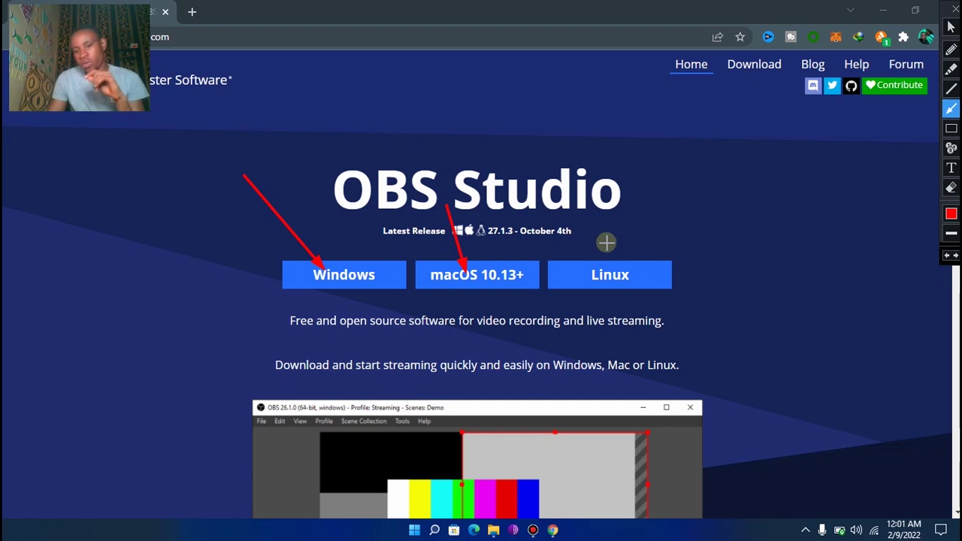
{"action": "left_click_drag", "start_coordinate": [610, 217], "coordinate": [615, 256]}
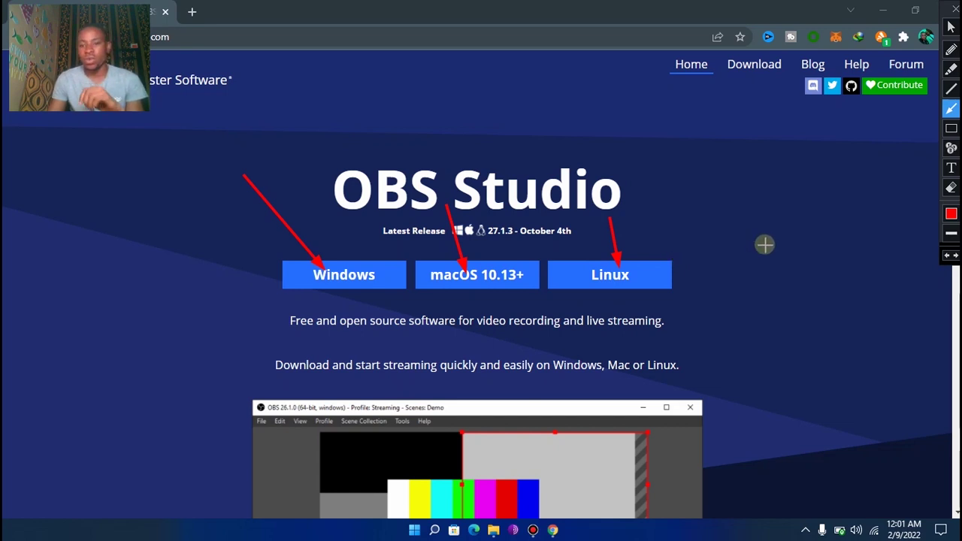
Box the Windows download with a red rectangle, erase all annotations, and close Chrome
{"action": "left_click", "coordinate": [953, 129]}
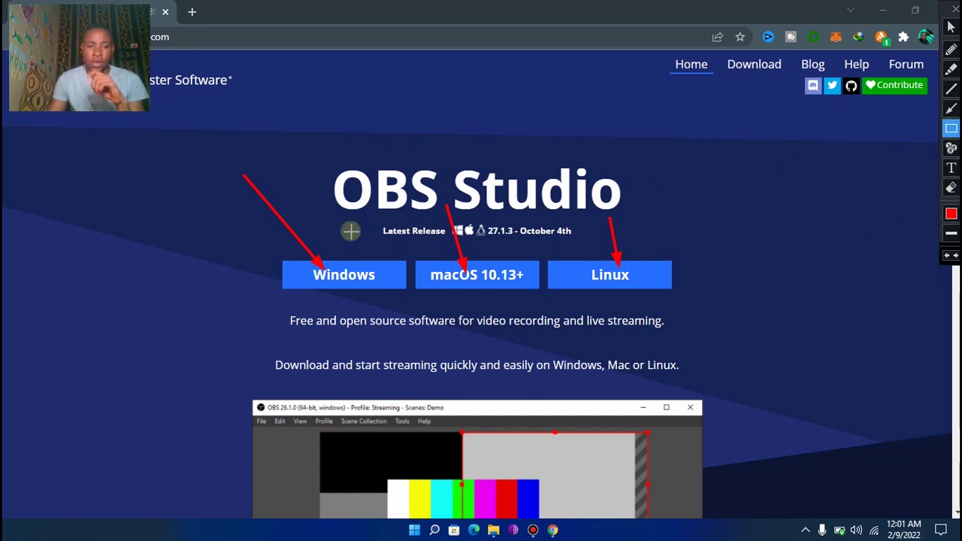
{"action": "left_click_drag", "start_coordinate": [249, 218], "coordinate": [413, 320]}
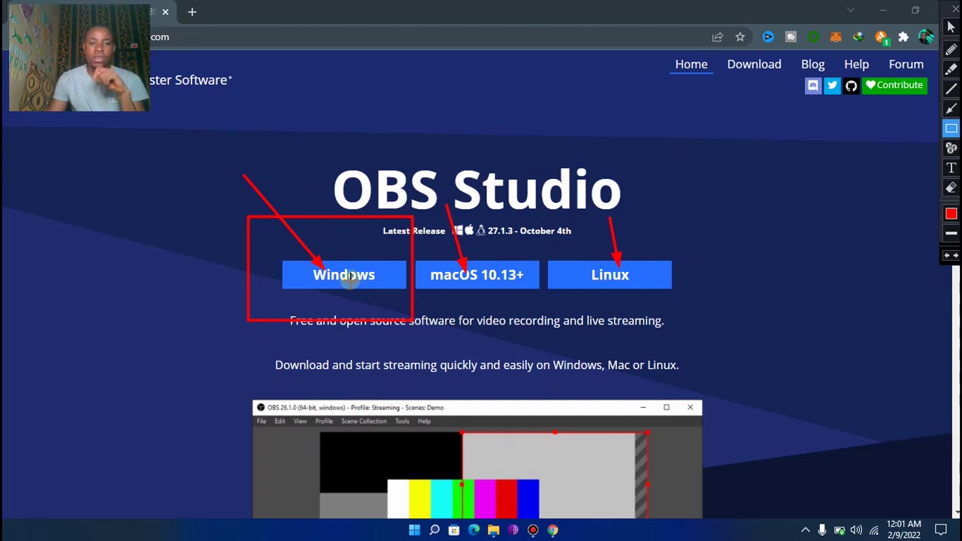
{"action": "left_click", "coordinate": [951, 188]}
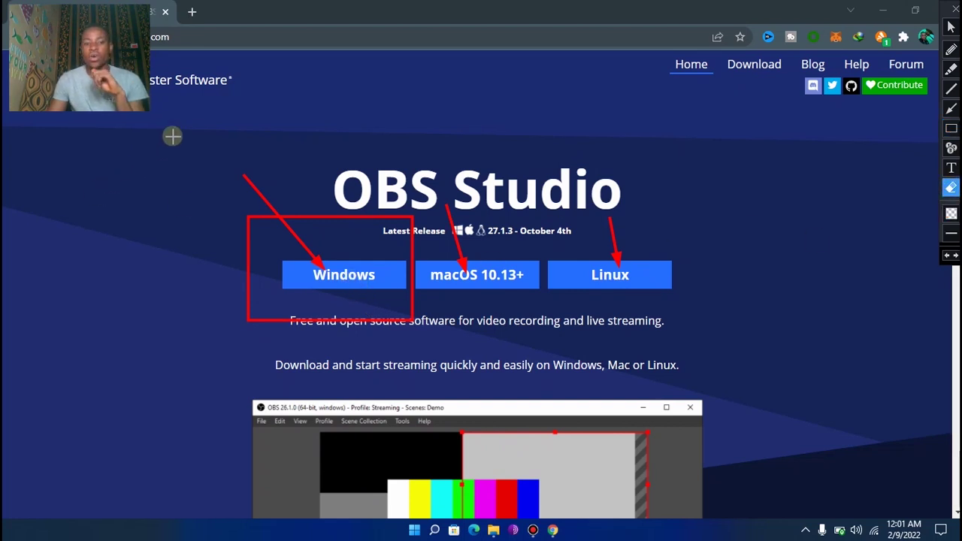
{"action": "mouse_move", "coordinate": [171, 118]}
{"action": "left_mouse_down"}
{"action": "mouse_move", "coordinate": [562, 331]}
{"action": "mouse_move", "coordinate": [729, 378]}
{"action": "left_mouse_up"}
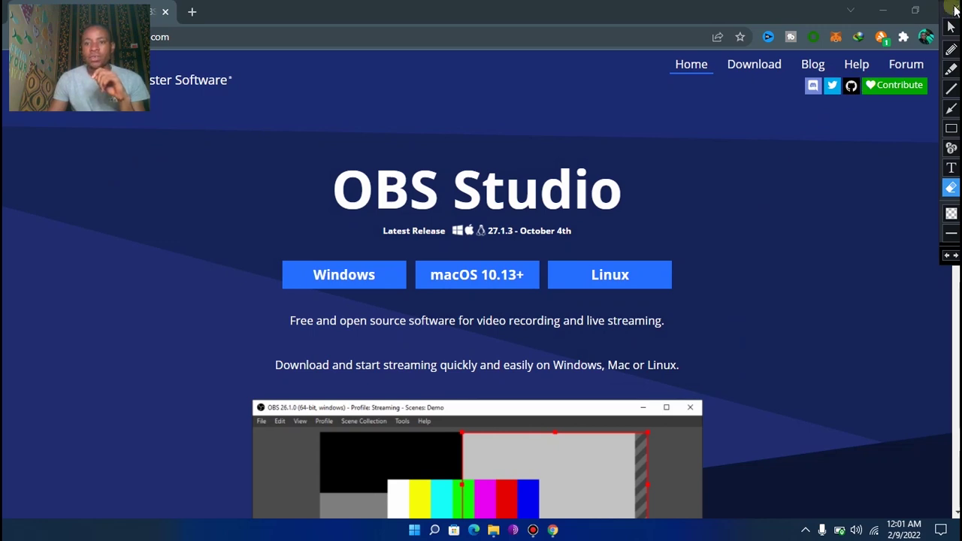
{"action": "left_click", "coordinate": [955, 9]}
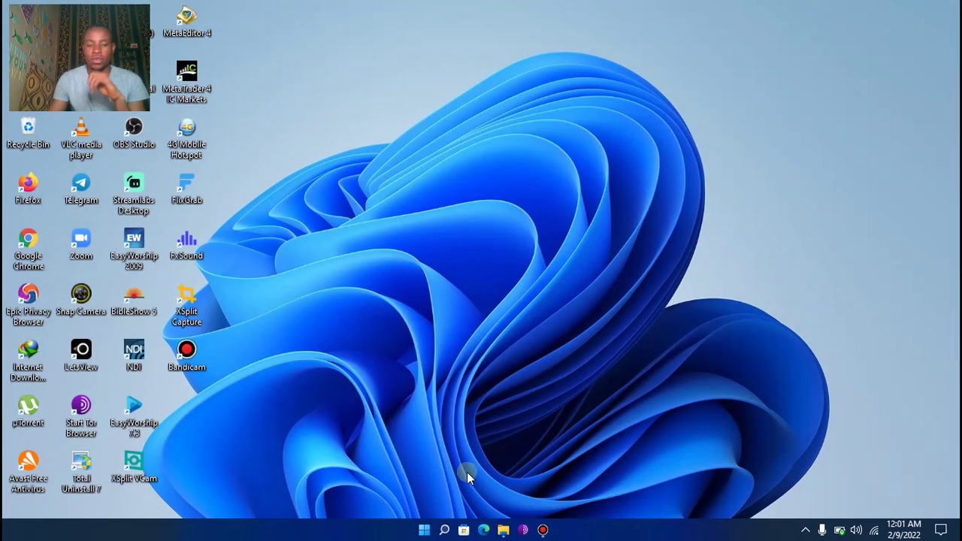
Open Downloads\Programs and locate OBS-Studio-27.1.3-Full-Installer-x64
{"action": "left_click", "coordinate": [503, 530]}
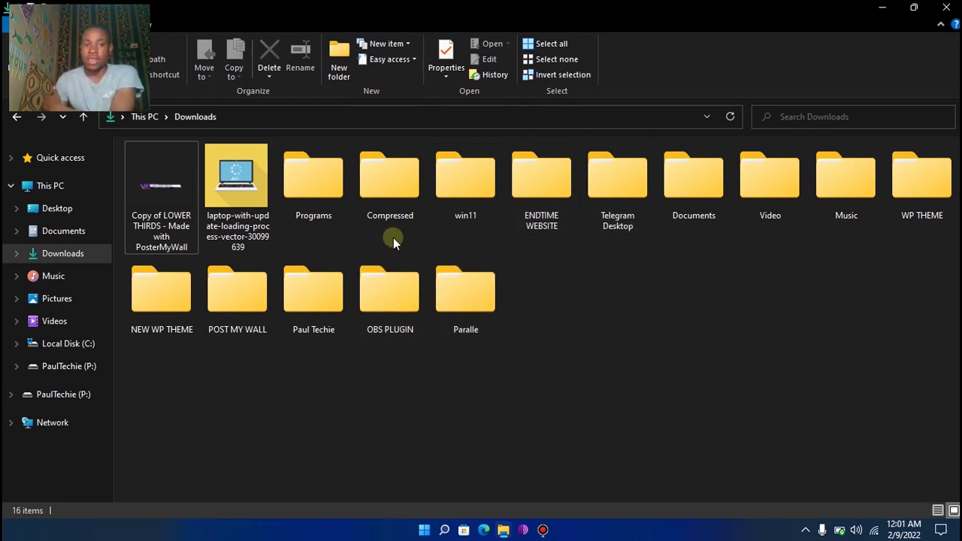
{"action": "double_click", "coordinate": [310, 196]}
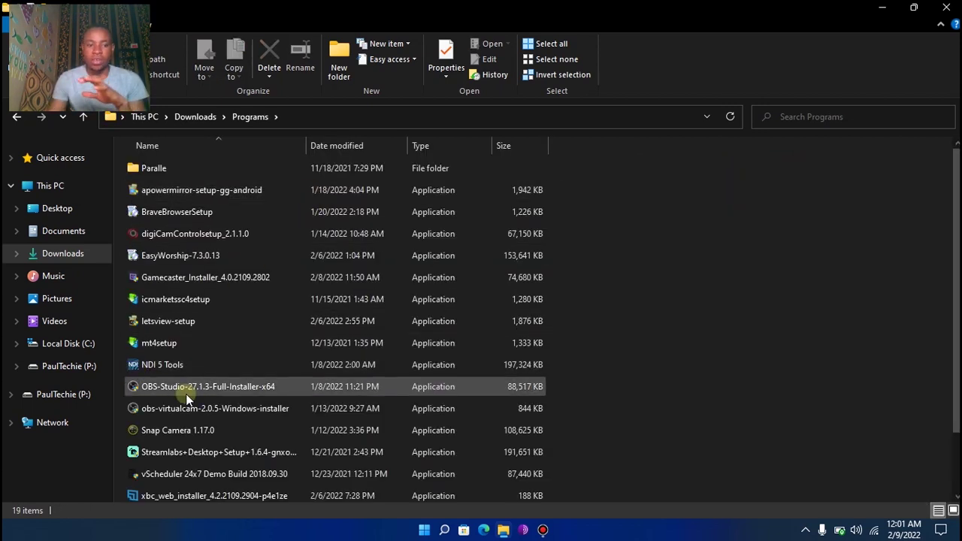
{"action": "mouse_move", "coordinate": [187, 392]}
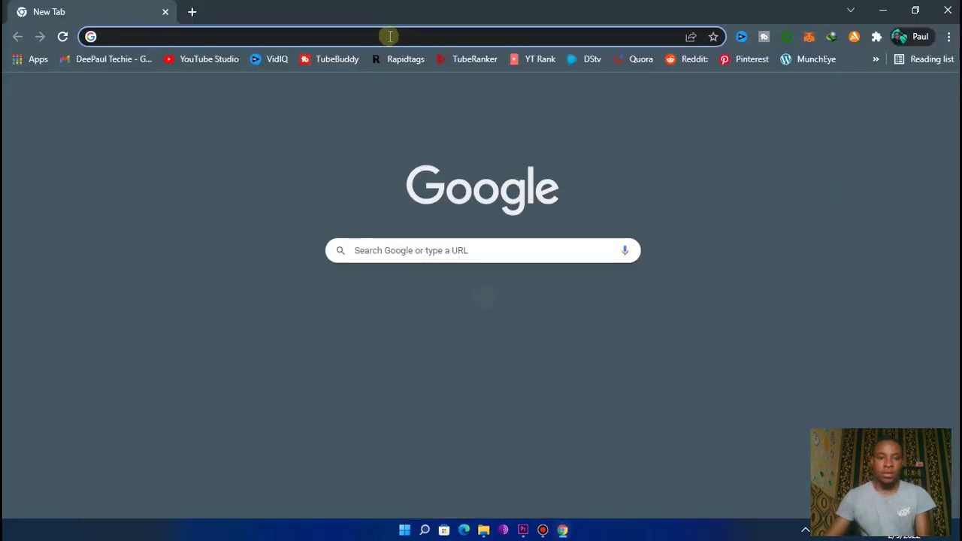
Search Google for 'obs ndi plugin' and open the OBS Forums NewTek NDI integration thread
{"action": "left_click", "coordinate": [388, 37]}
{"action": "type", "text": "o"}
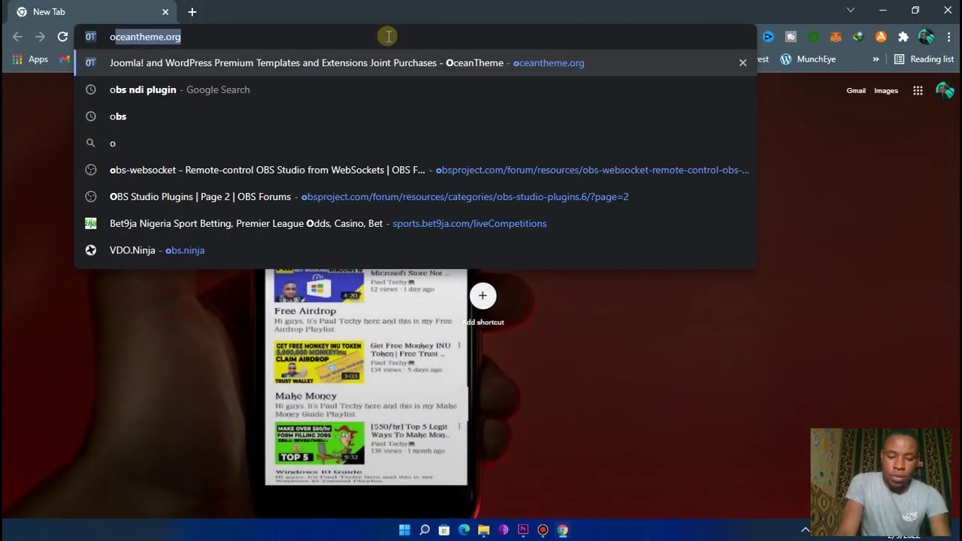
{"action": "type", "text": "bs ndi"}
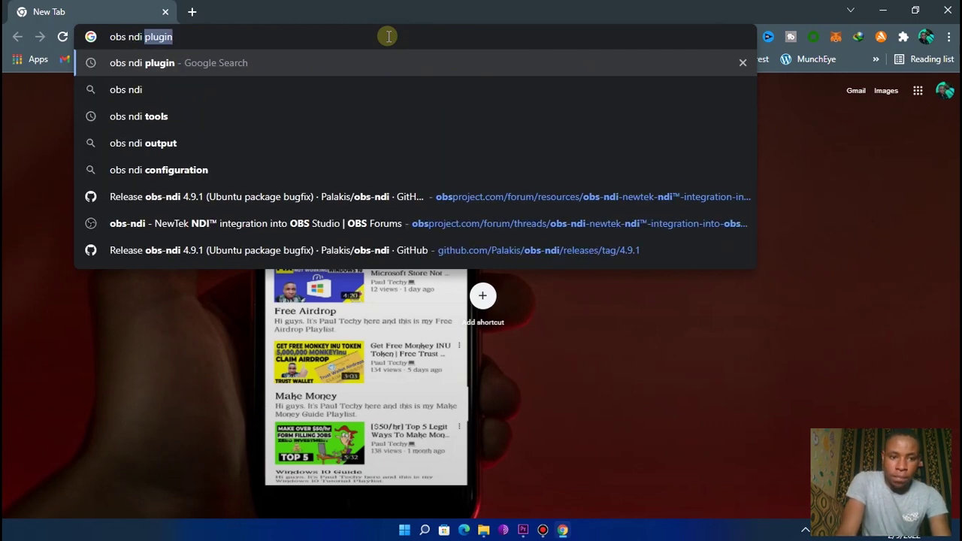
{"action": "key", "text": "Right"}
{"action": "key", "text": "Return"}
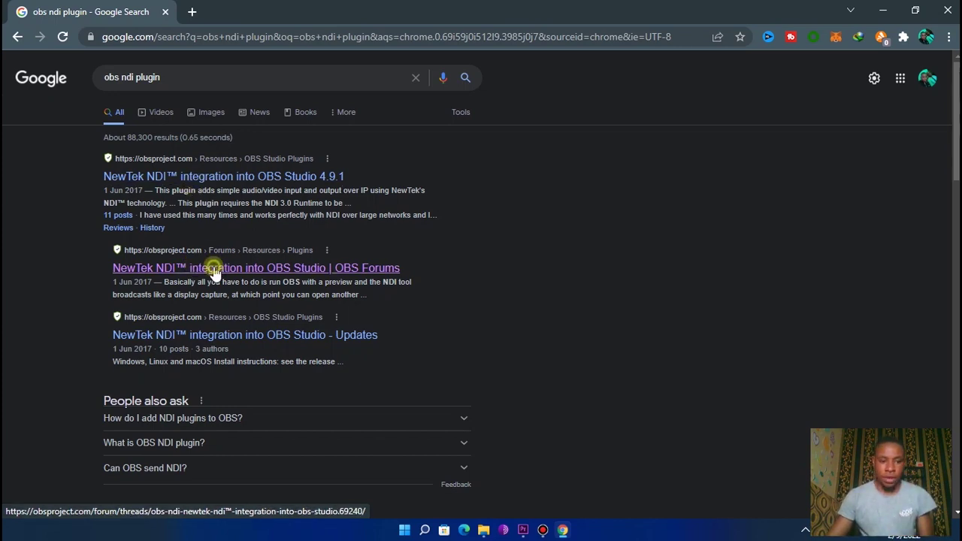
{"action": "left_click", "coordinate": [214, 272]}
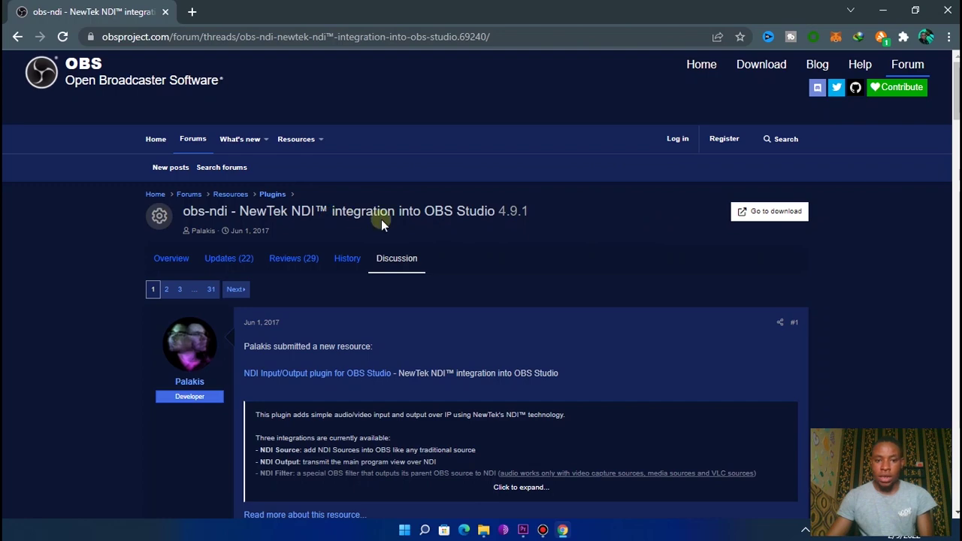
Download obs-ndi-4.9.0-Windows-Installer.exe from the GitHub release Assets, then minimize Chrome
{"action": "left_click", "coordinate": [758, 214]}
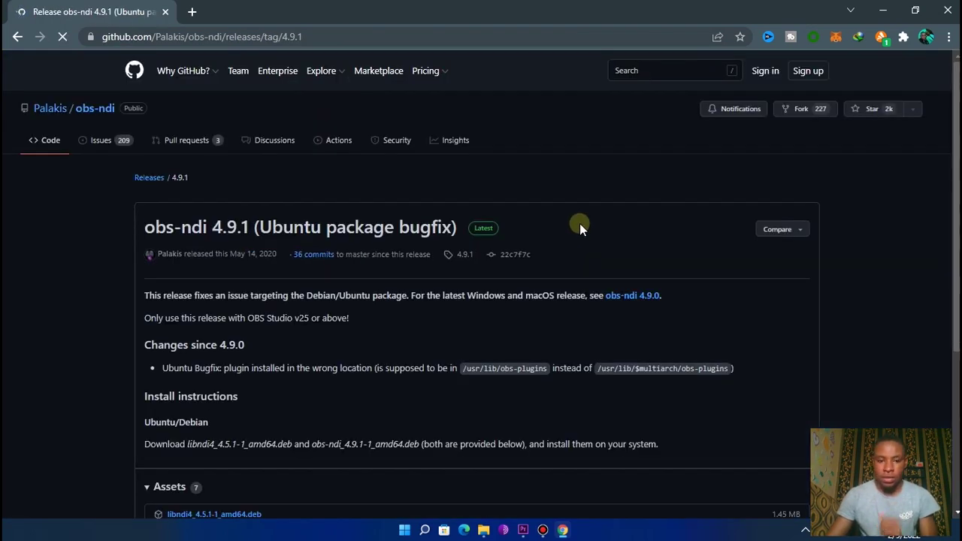
{"action": "scroll", "coordinate": [243, 358], "scroll_direction": "down", "scroll_amount": 3}
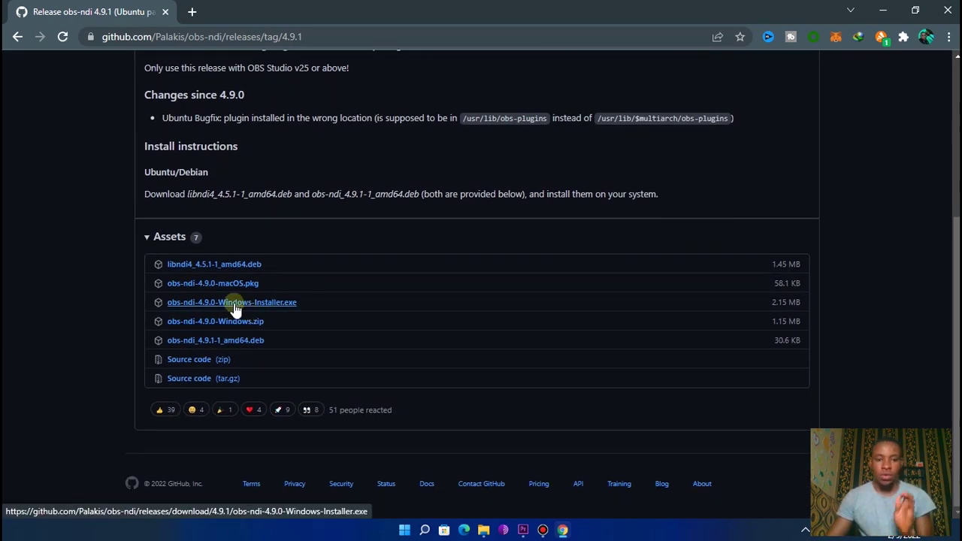
{"action": "left_click", "coordinate": [235, 303]}
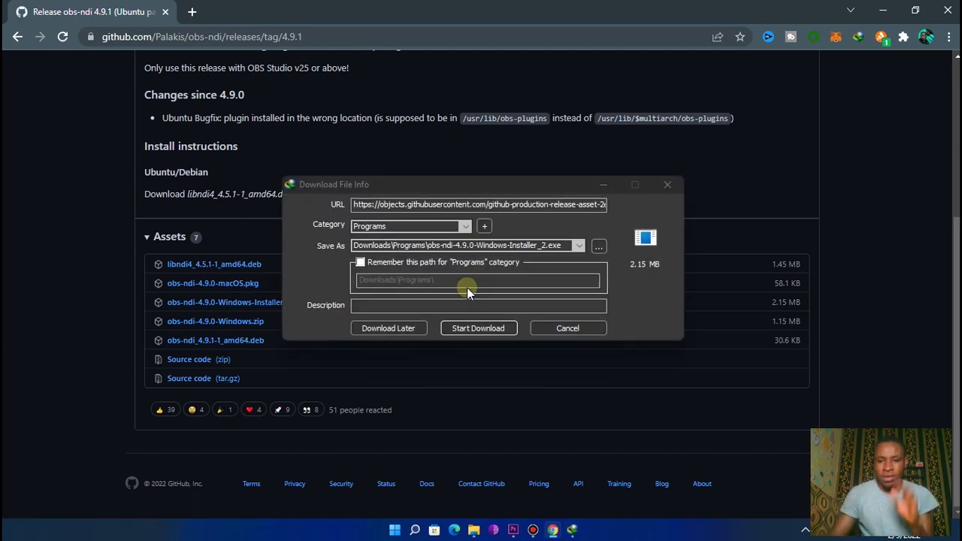
{"action": "left_click", "coordinate": [488, 328]}
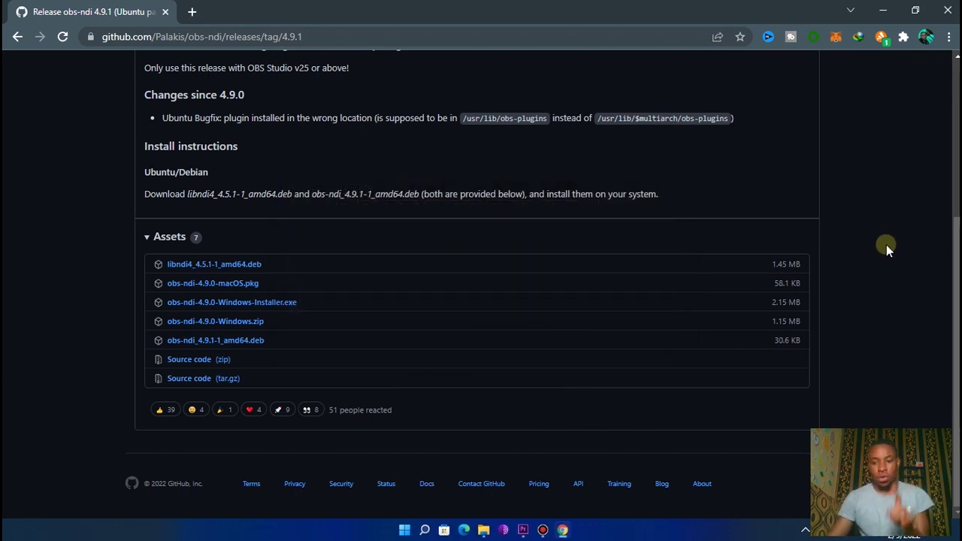
{"action": "left_click", "coordinate": [882, 19]}
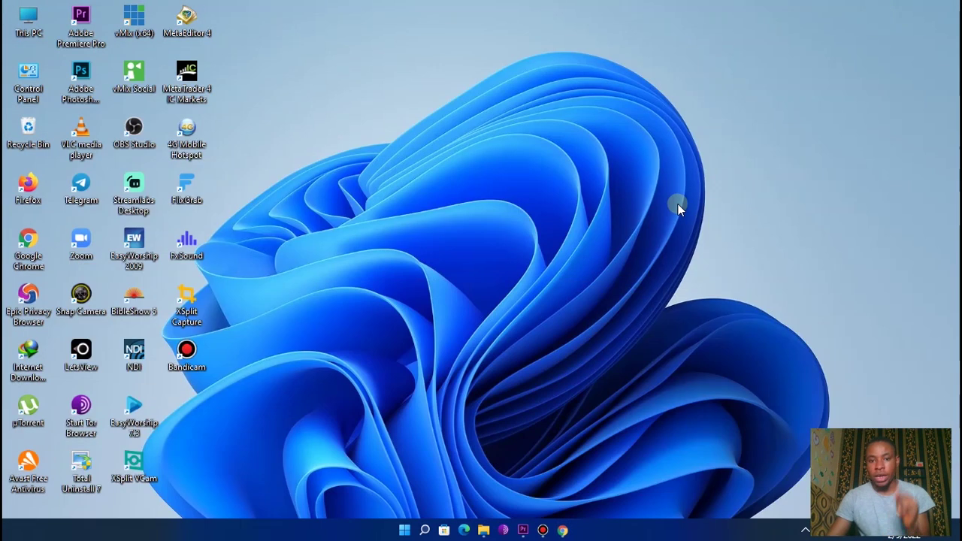
Run obs-ndi-4.9.0-Windows-Installer from Downloads\Programs and get past its licence page
{"action": "left_click", "coordinate": [484, 530]}
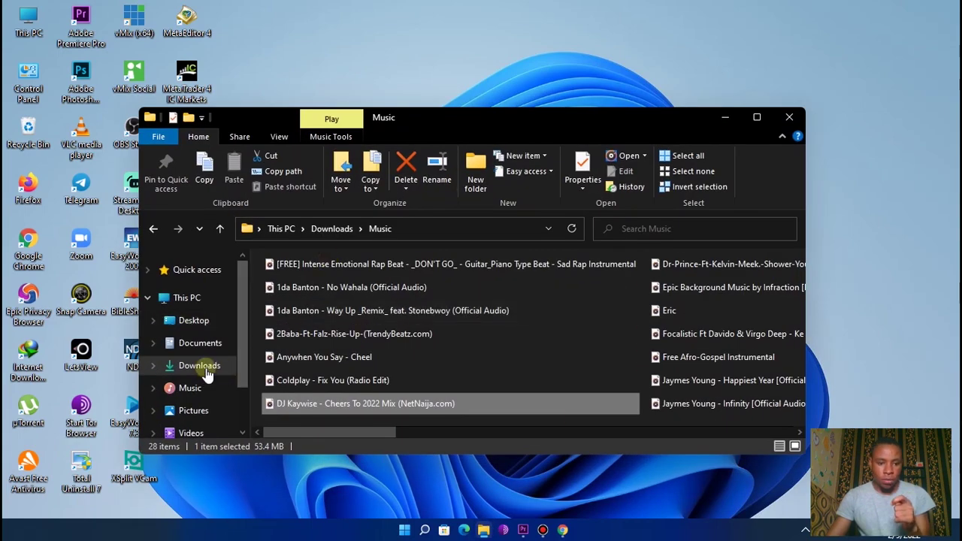
{"action": "left_click", "coordinate": [756, 118]}
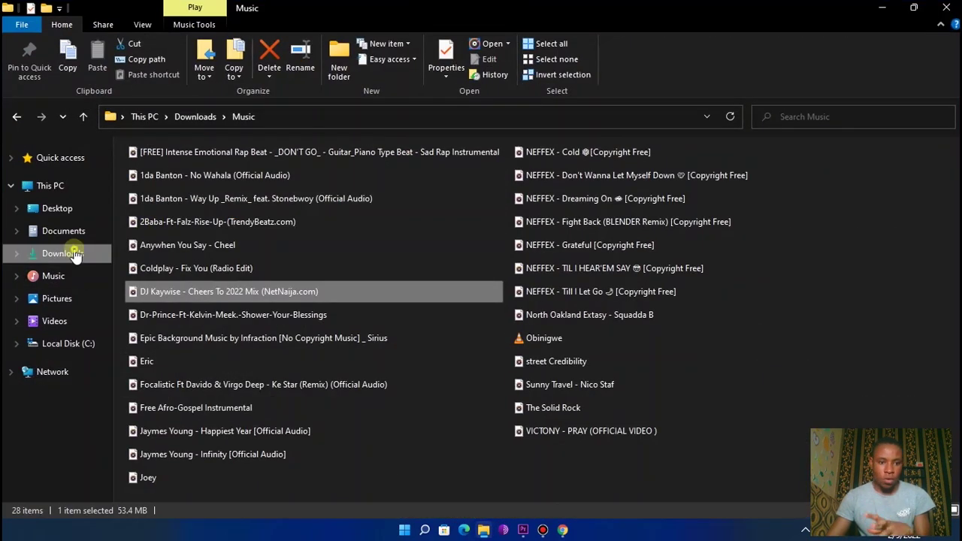
{"action": "left_click", "coordinate": [76, 254]}
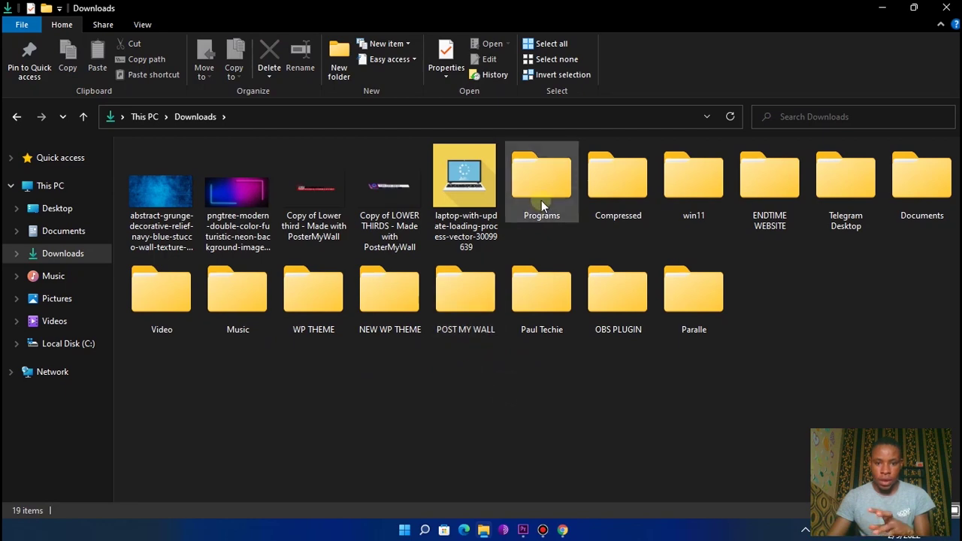
{"action": "double_click", "coordinate": [541, 200]}
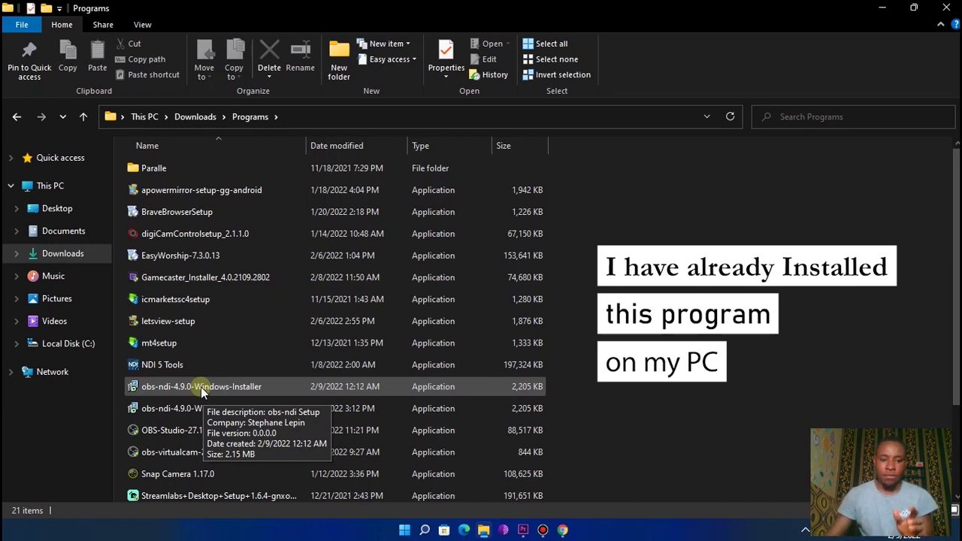
{"action": "left_click", "coordinate": [201, 387]}
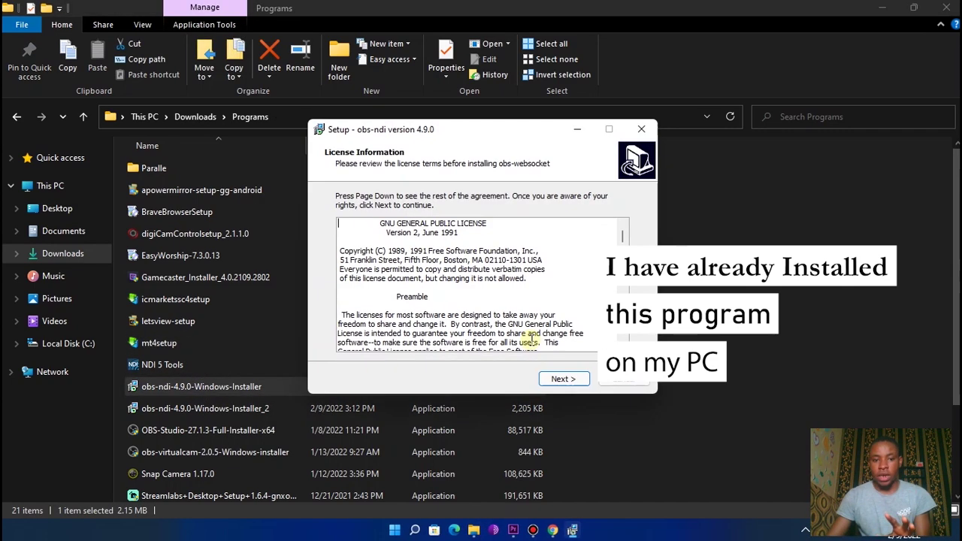
{"action": "left_click", "coordinate": [560, 378]}
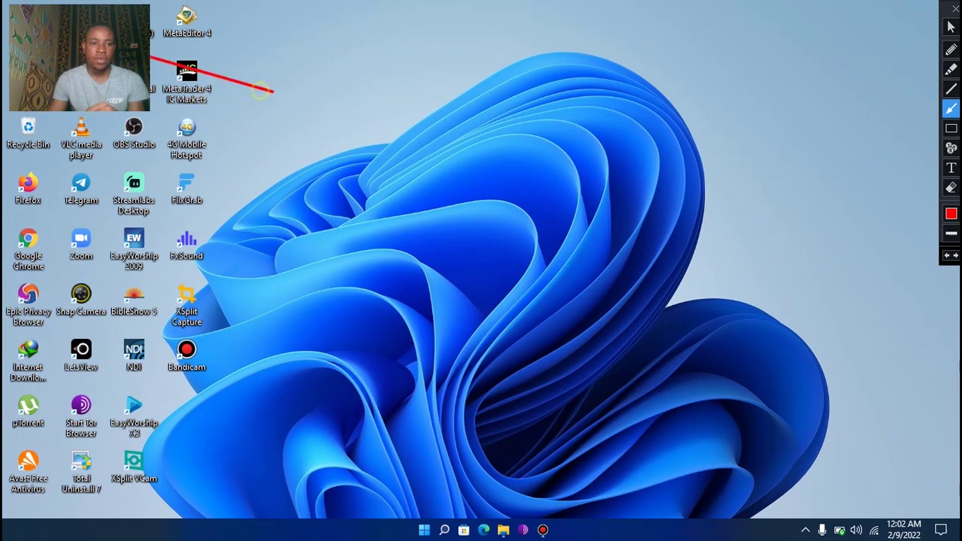
Draw a red annotation arrow, erase it, and return the annotation tool to normal selection
{"action": "left_click_drag", "start_coordinate": [144, 54], "coordinate": [147, 28]}
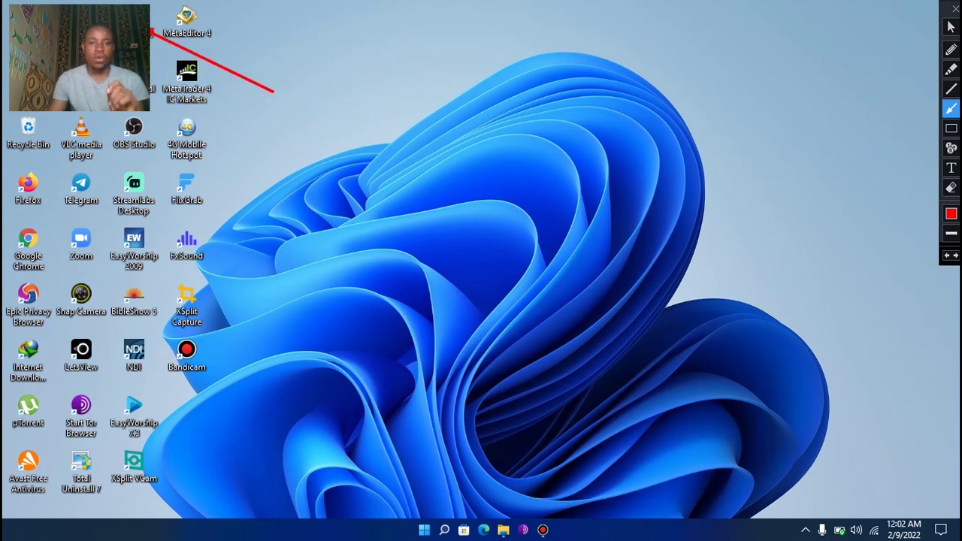
{"action": "left_click", "coordinate": [951, 187]}
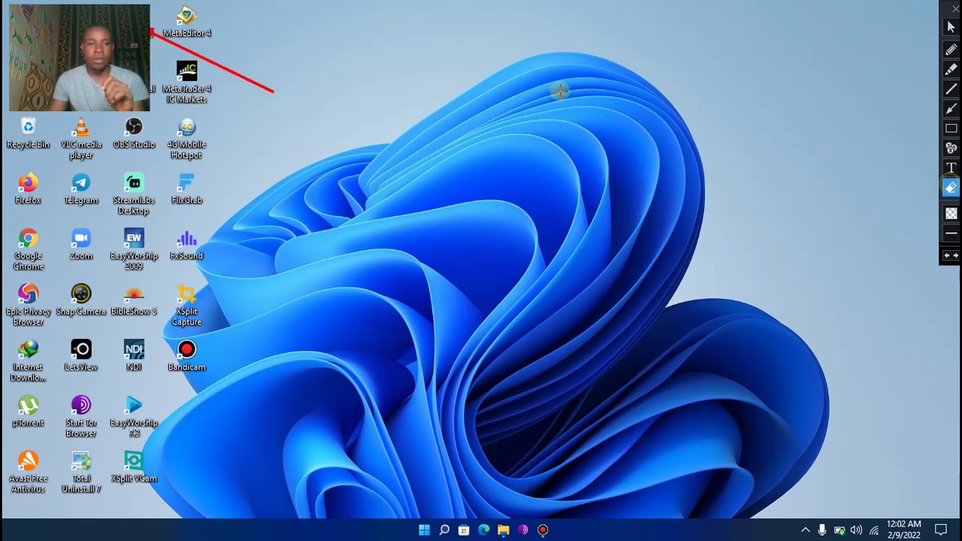
{"action": "left_click_drag", "start_coordinate": [2, 2], "coordinate": [336, 115]}
{"action": "left_click", "coordinate": [951, 27]}
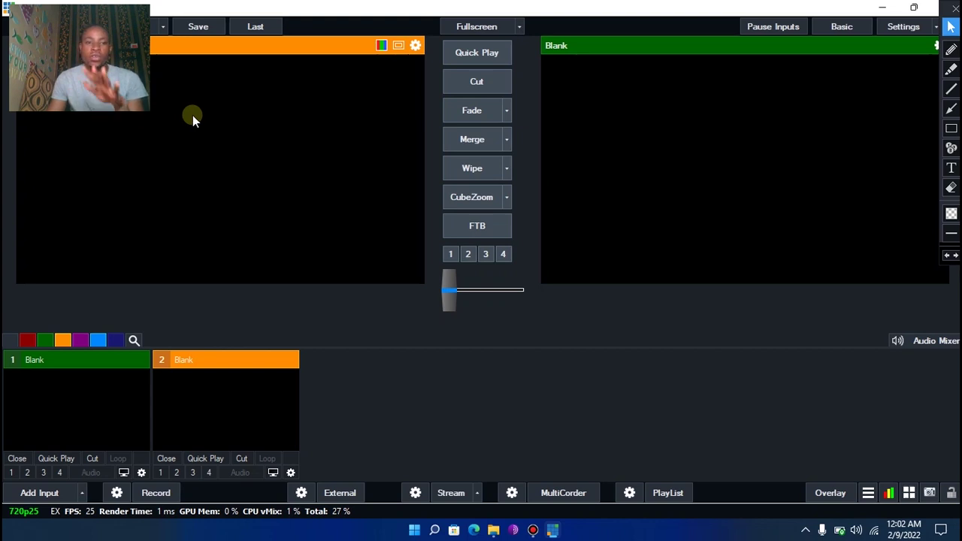
Load the recent preset FRESH FIRE CHURCH NEW.vmix, skipping the missing OFFERINGS.gtzip file
{"action": "left_click", "coordinate": [166, 29]}
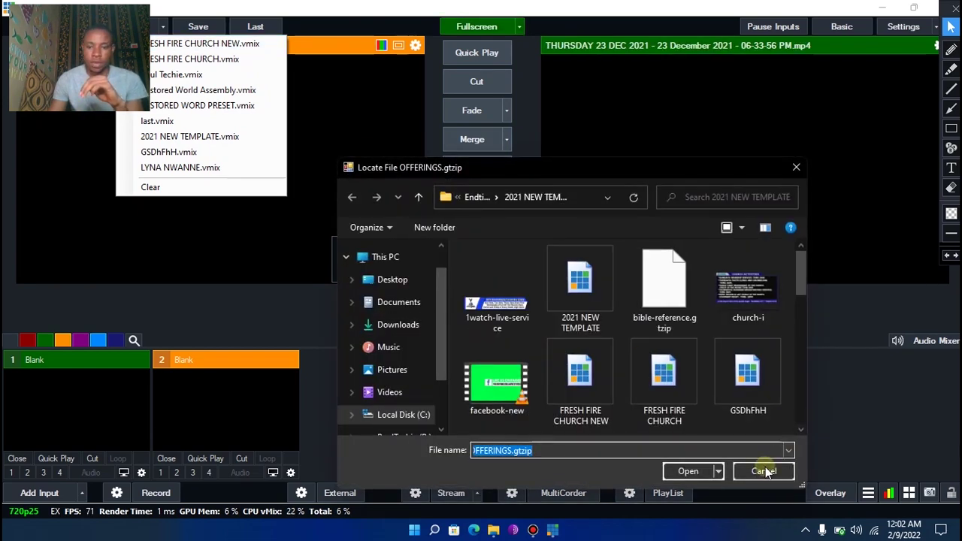
{"action": "left_click", "coordinate": [759, 464]}
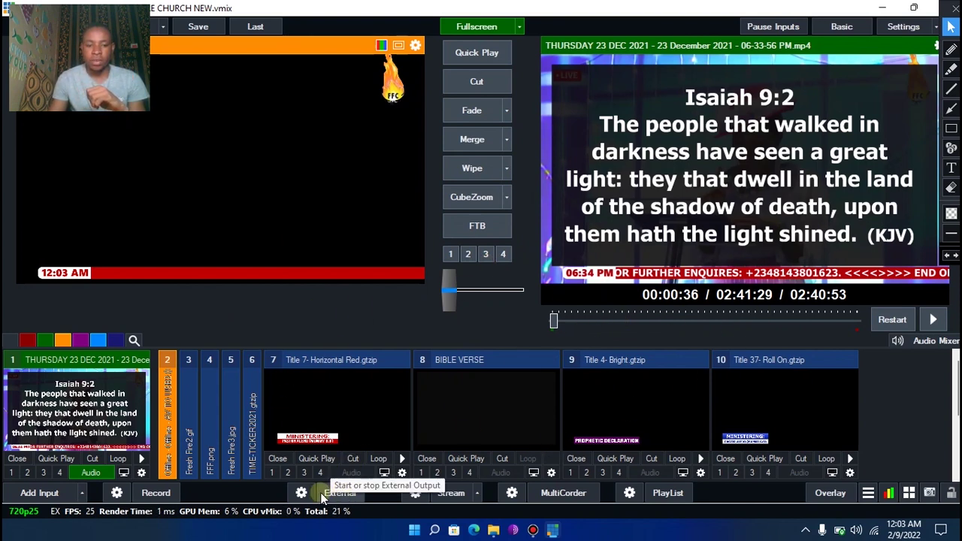
Draw and erase a red annotation arrow, then switch vMix's External output on
{"action": "left_click", "coordinate": [951, 109]}
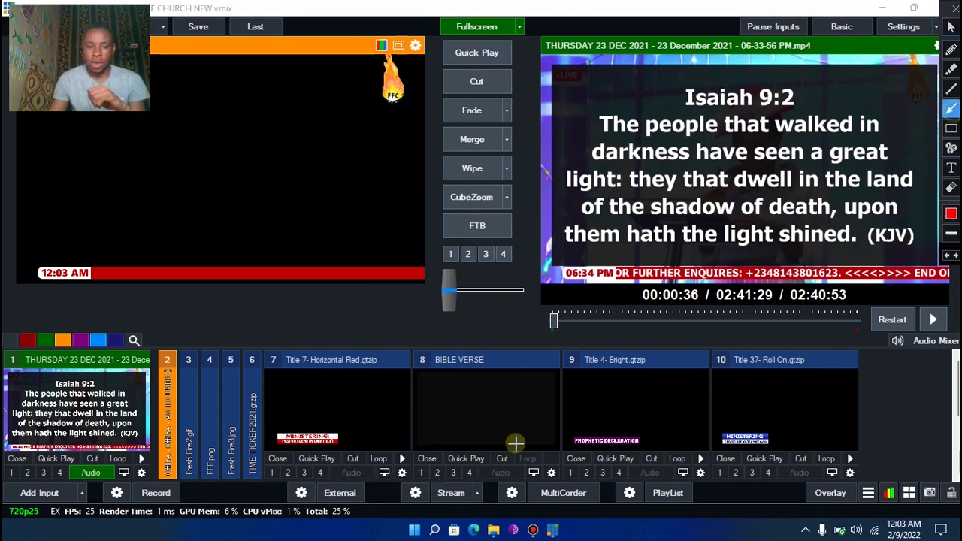
{"action": "left_click_drag", "start_coordinate": [269, 529], "coordinate": [332, 493]}
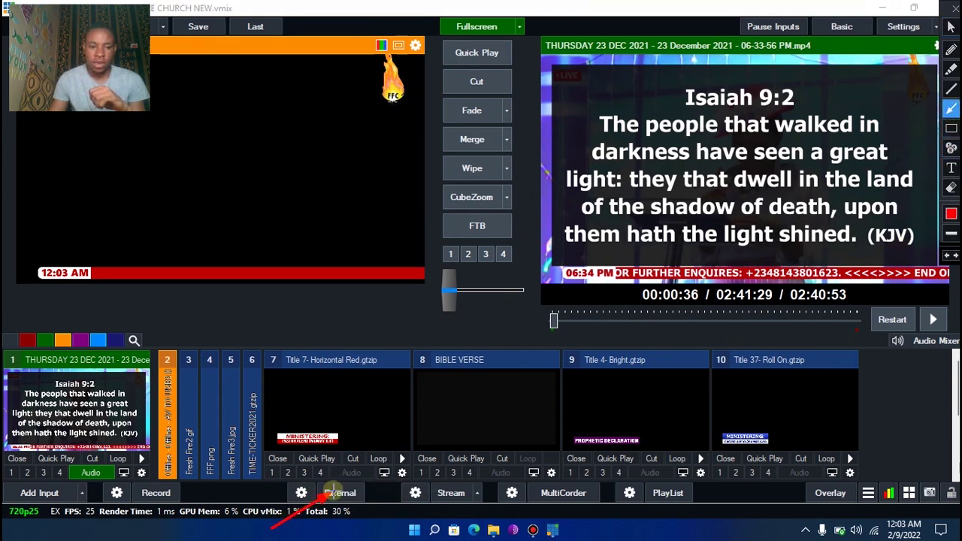
{"action": "left_click", "coordinate": [950, 188]}
{"action": "left_click_drag", "start_coordinate": [362, 537], "coordinate": [380, 528]}
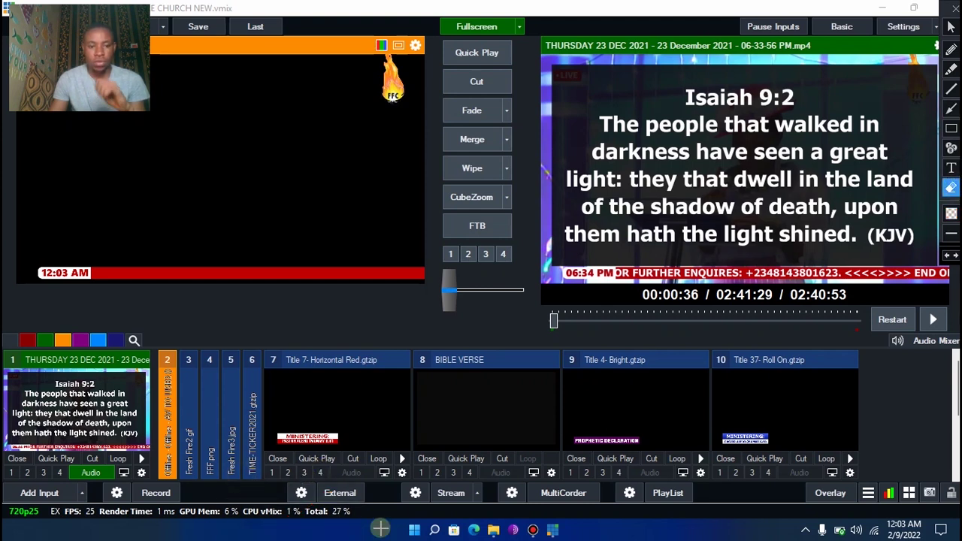
{"action": "left_click", "coordinate": [950, 26]}
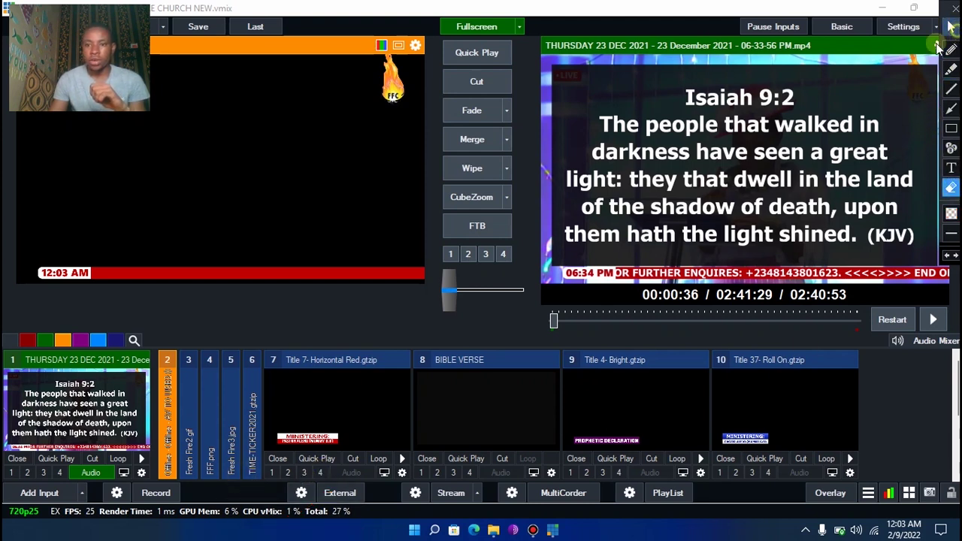
{"action": "left_click", "coordinate": [338, 494]}
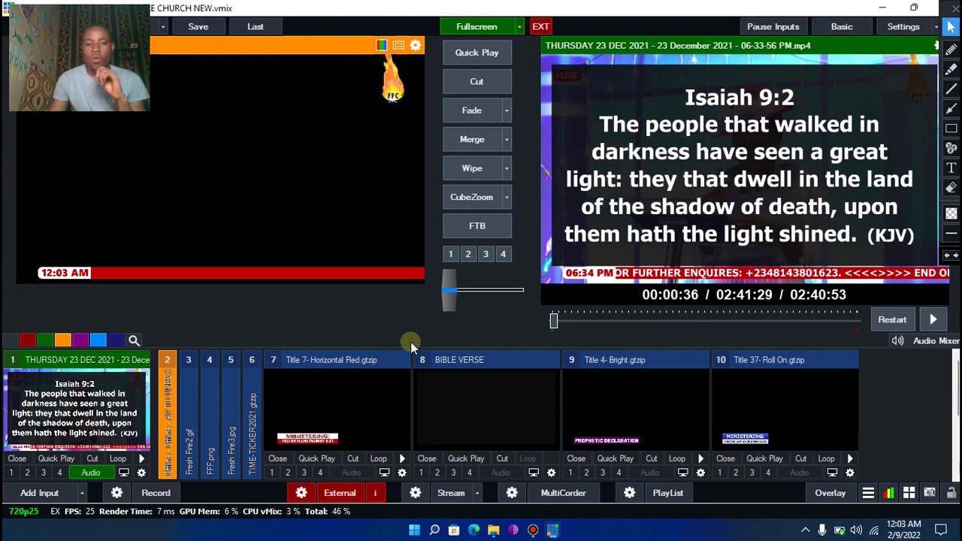
{"action": "left_click", "coordinate": [415, 530]}
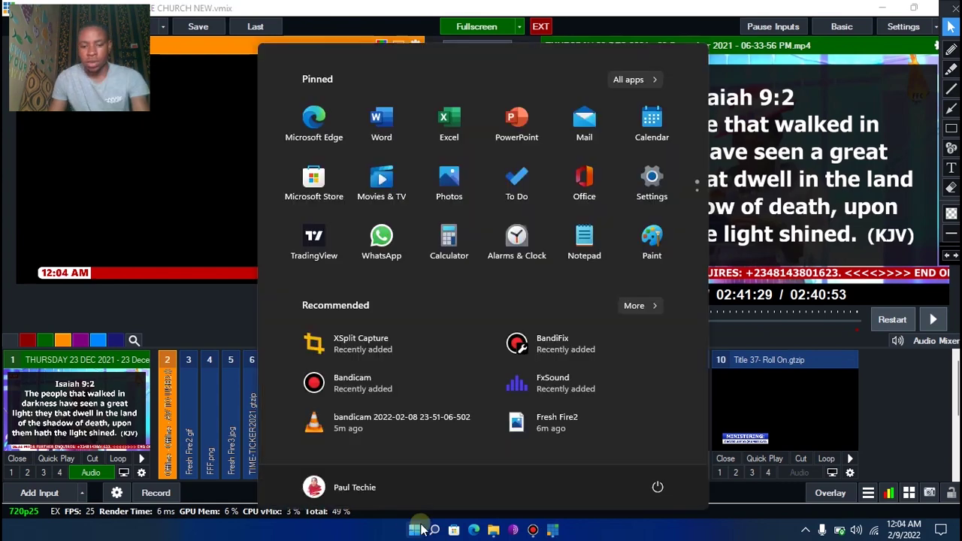
Search the Start menu for 'obs' and launch OBS Studio (64bit)
{"action": "type", "text": "obs"}
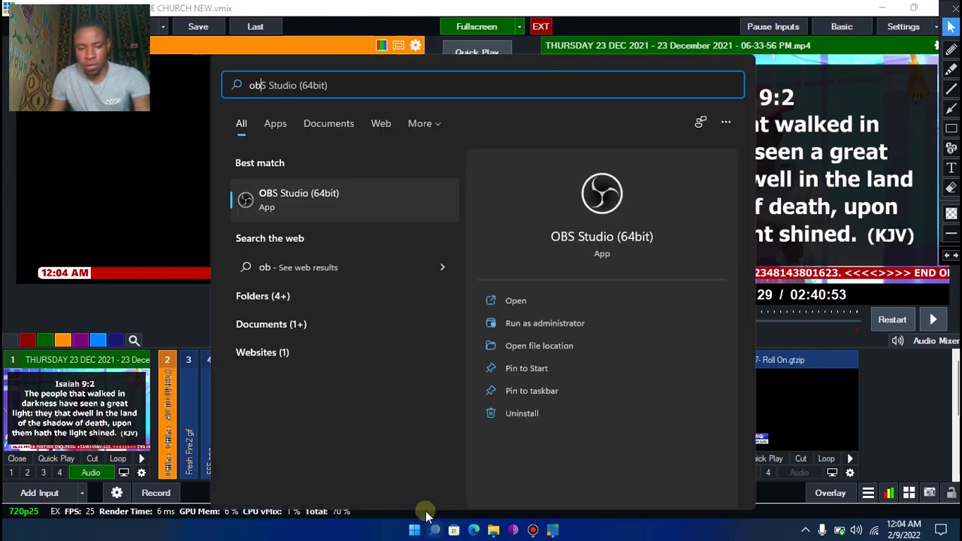
{"action": "left_click", "coordinate": [332, 216]}
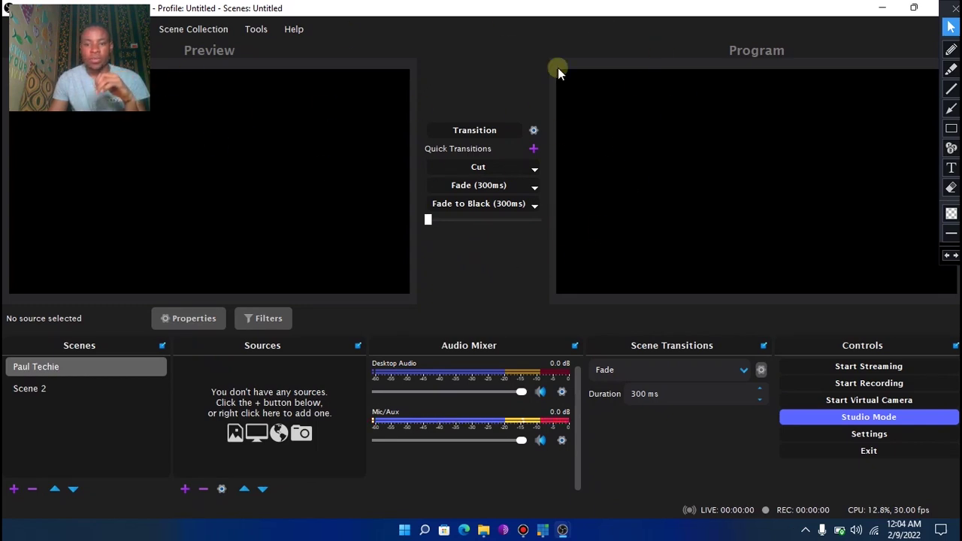
Toggle Studio Mode off and back on, sketch and erase an annotation, then open the add-source list
{"action": "left_click", "coordinate": [899, 416]}
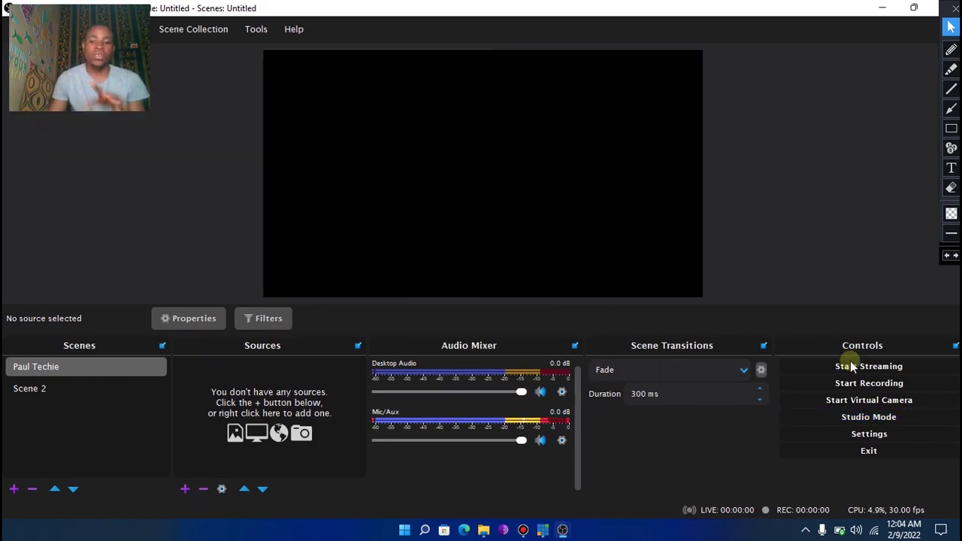
{"action": "left_click", "coordinate": [862, 416]}
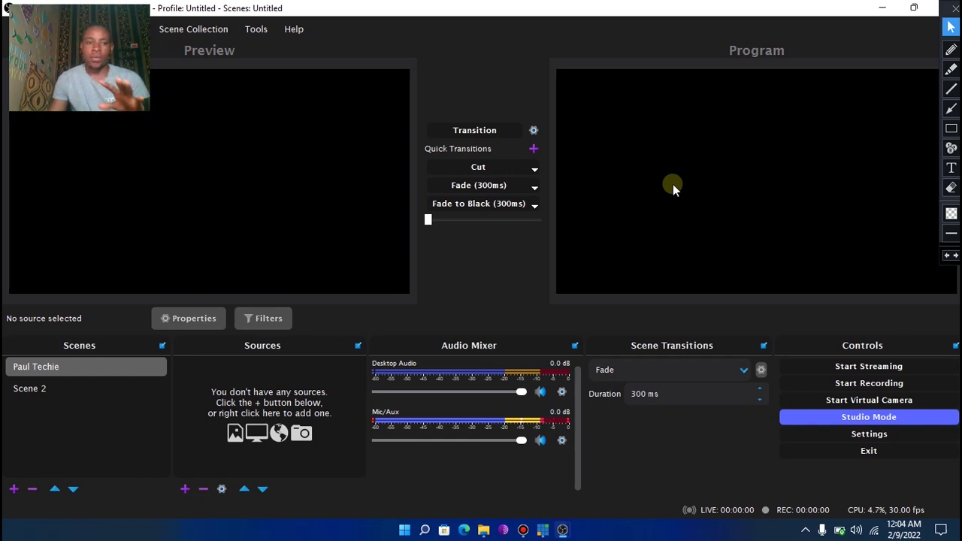
{"action": "left_click", "coordinate": [951, 109]}
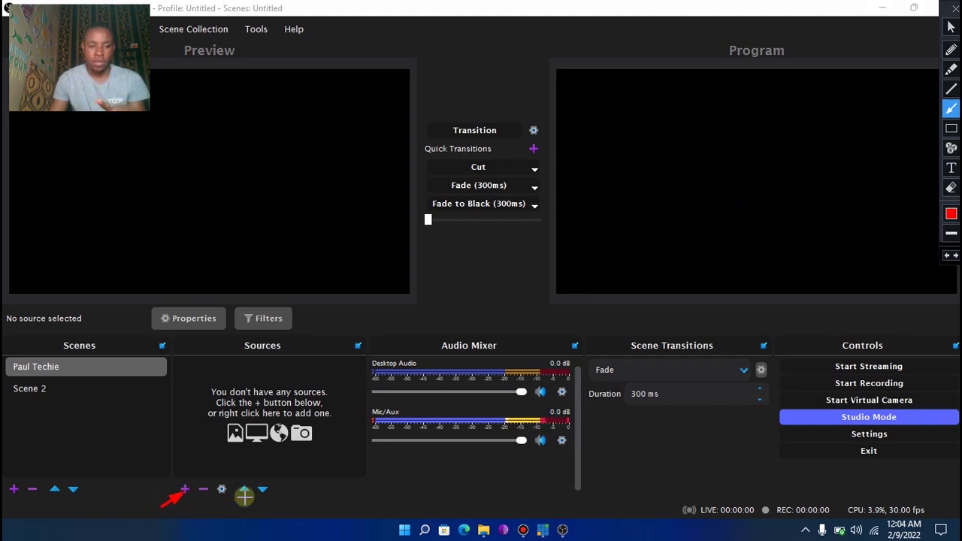
{"action": "left_click", "coordinate": [949, 188]}
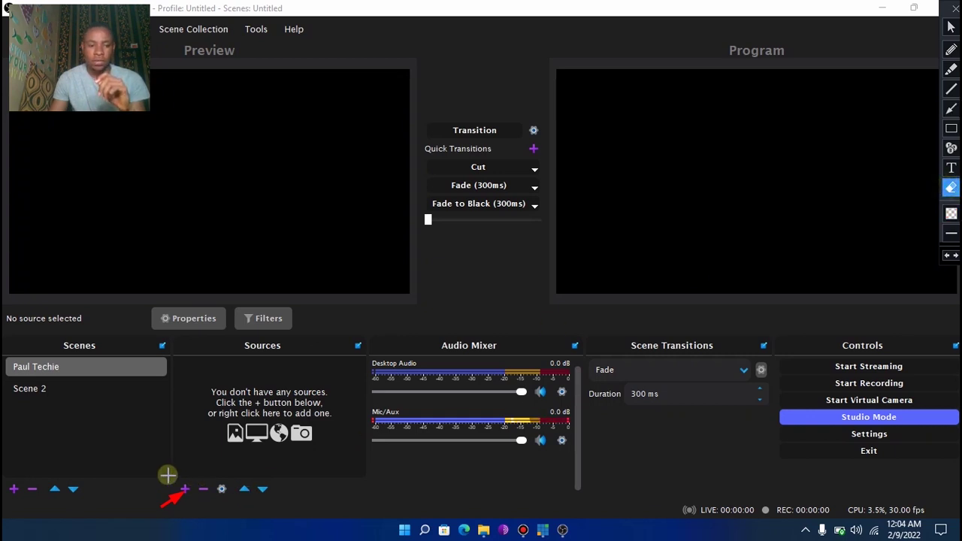
{"action": "left_click_drag", "start_coordinate": [168, 475], "coordinate": [198, 511]}
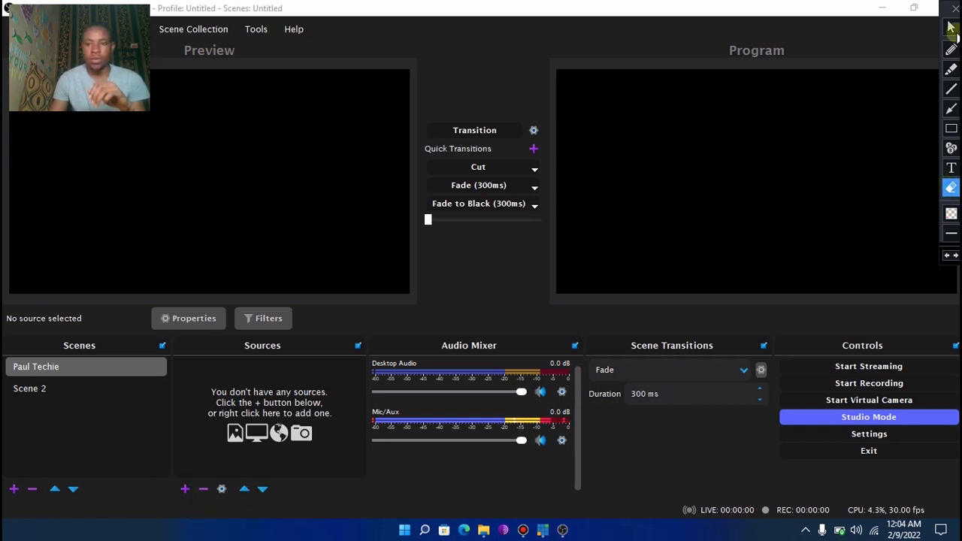
{"action": "left_click", "coordinate": [951, 27]}
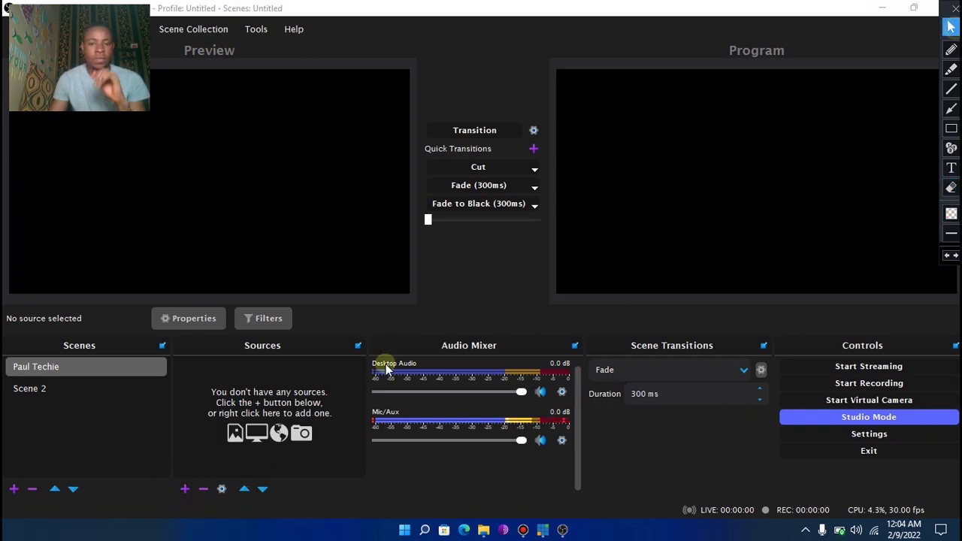
{"action": "left_click", "coordinate": [186, 488]}
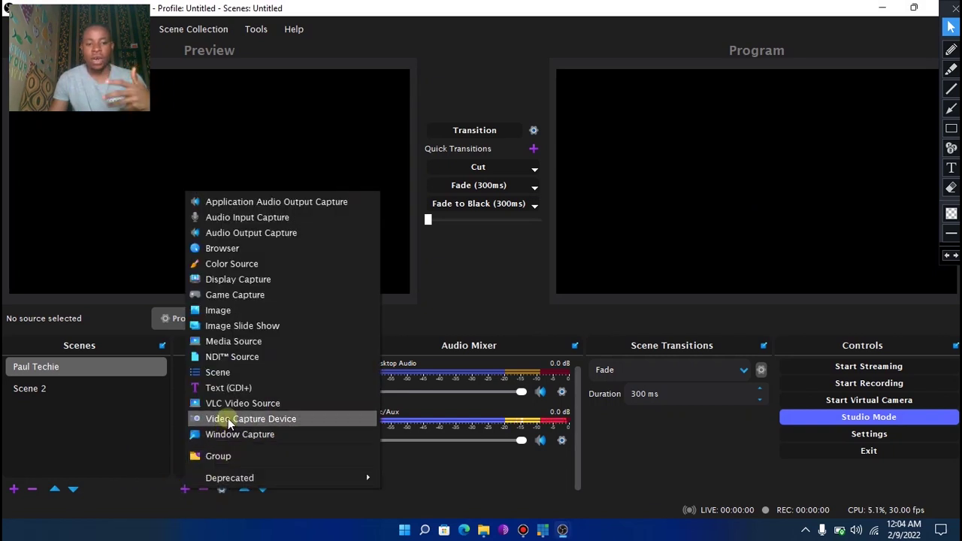
Add a Video Capture Device source named vMix using the vMix Video device
{"action": "left_click", "coordinate": [228, 418]}
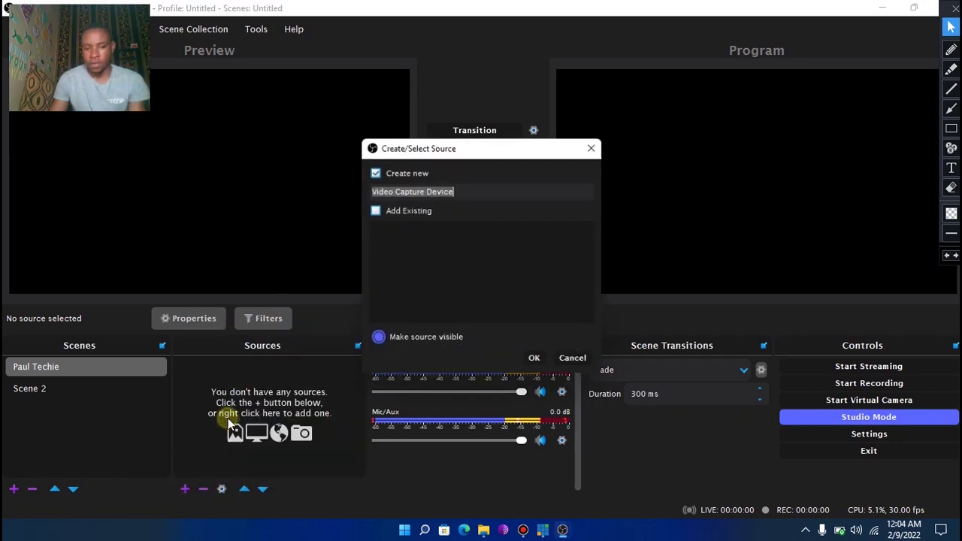
{"action": "left_click", "coordinate": [462, 189]}
{"action": "key", "text": "ctrl+a"}
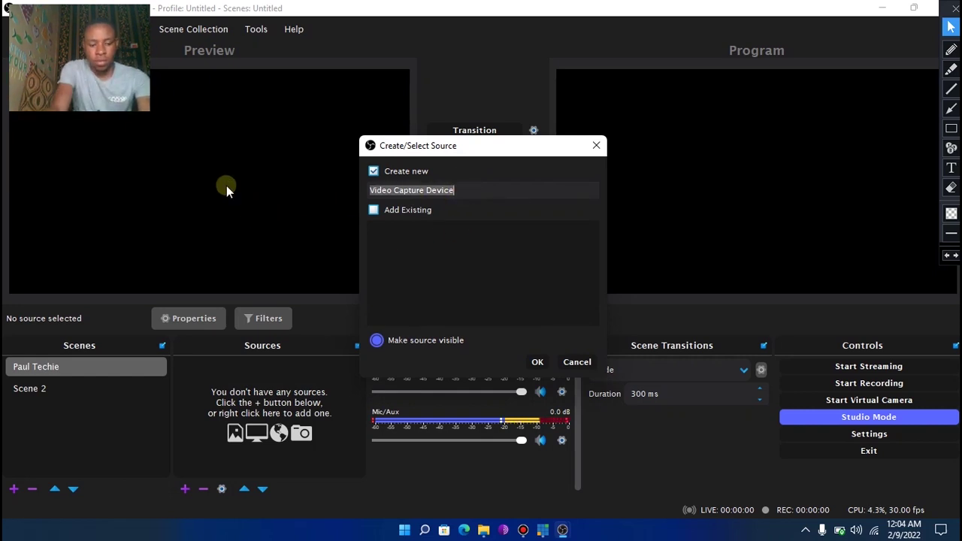
{"action": "type", "text": "vMix"}
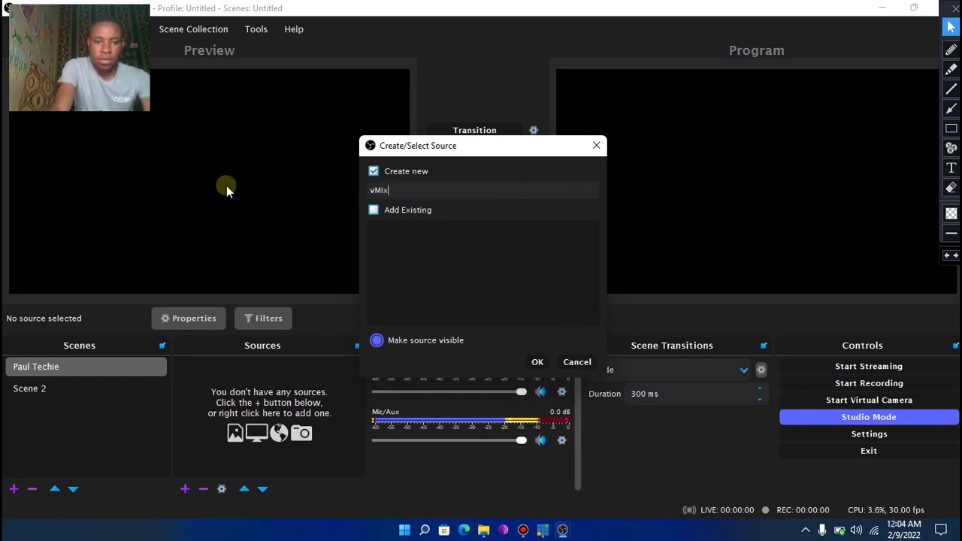
{"action": "left_click", "coordinate": [537, 361]}
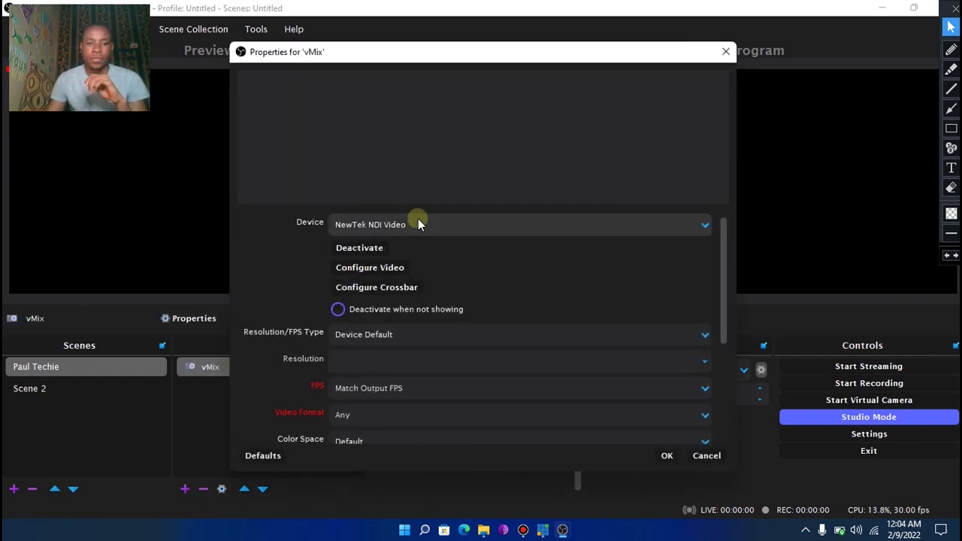
{"action": "left_click", "coordinate": [418, 222]}
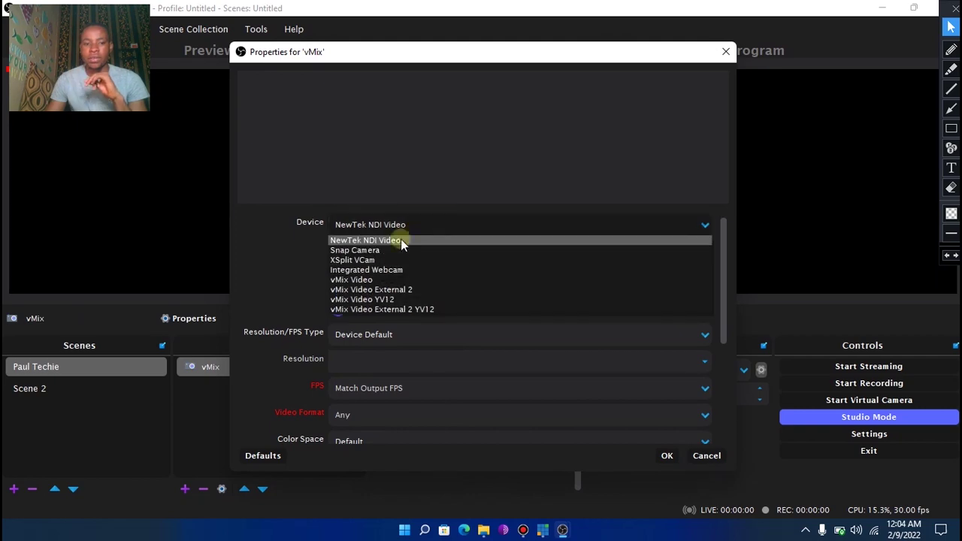
{"action": "left_click", "coordinate": [364, 281]}
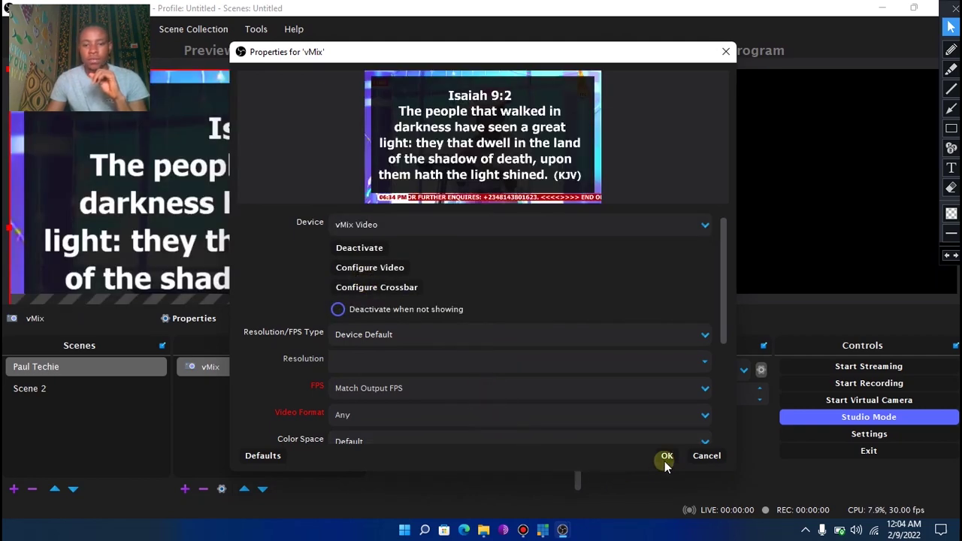
{"action": "left_click", "coordinate": [666, 457]}
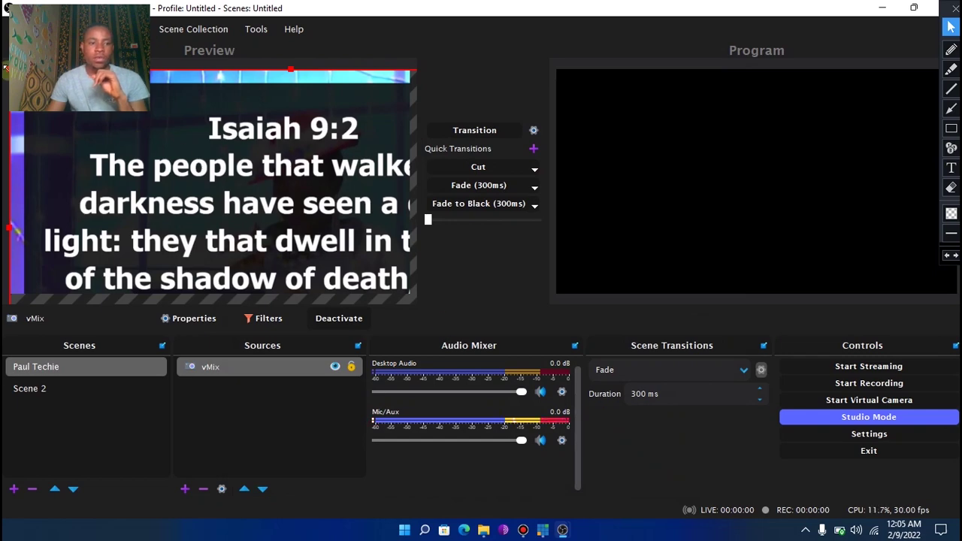
Resize the vMix feed to fill the canvas and transition it live to Program
{"action": "left_click_drag", "start_coordinate": [6, 68], "coordinate": [174, 149]}
{"action": "left_click_drag", "start_coordinate": [252, 200], "coordinate": [133, 141]}
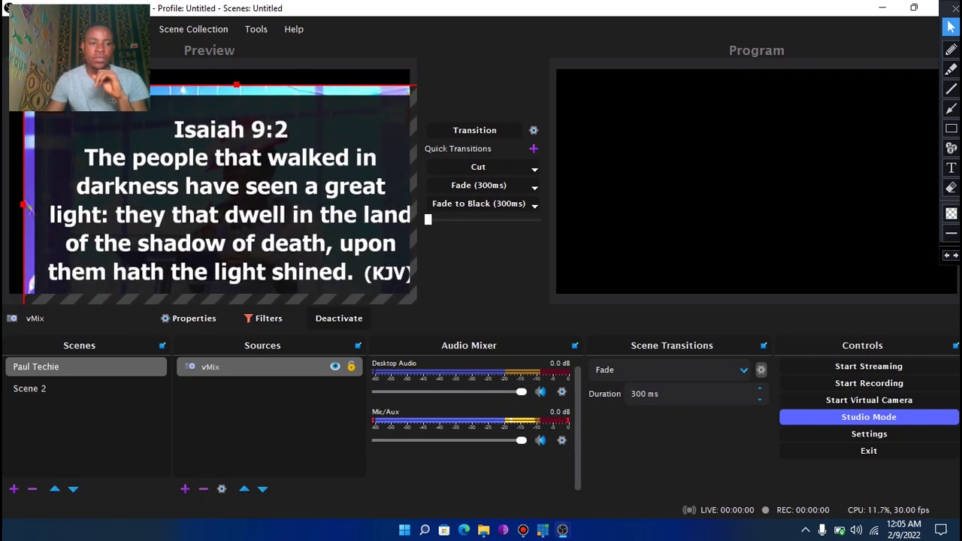
{"action": "left_click_drag", "start_coordinate": [27, 207], "coordinate": [102, 211]}
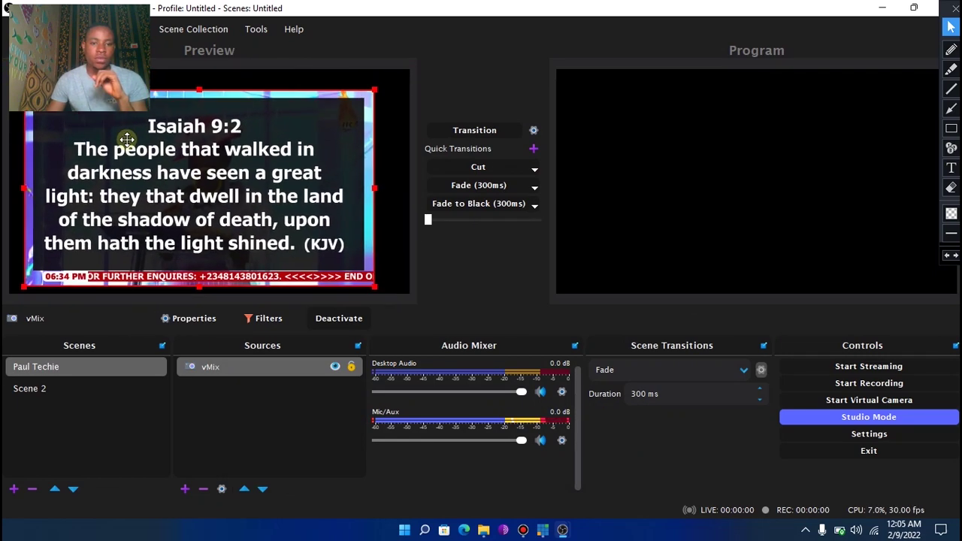
{"action": "left_click_drag", "start_coordinate": [134, 147], "coordinate": [120, 128]}
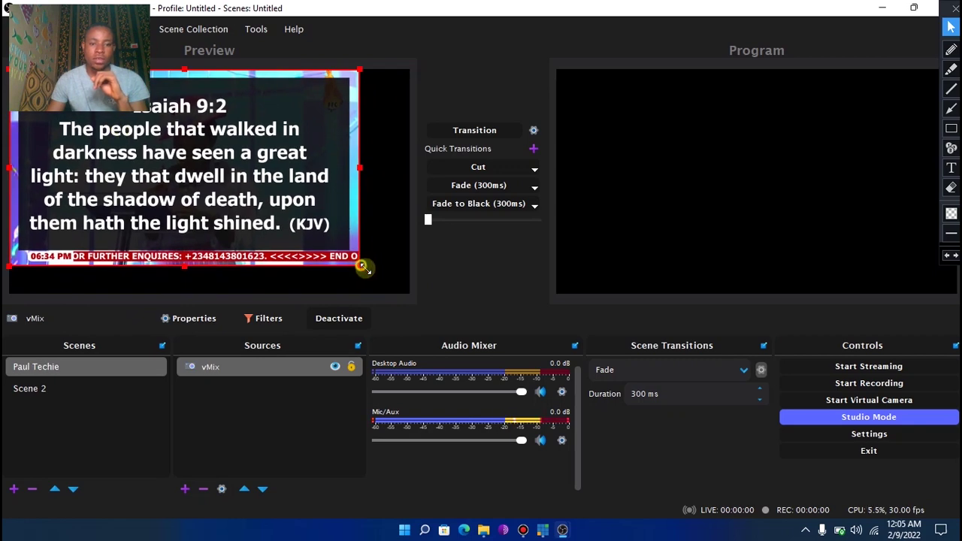
{"action": "left_click_drag", "start_coordinate": [362, 266], "coordinate": [411, 294]}
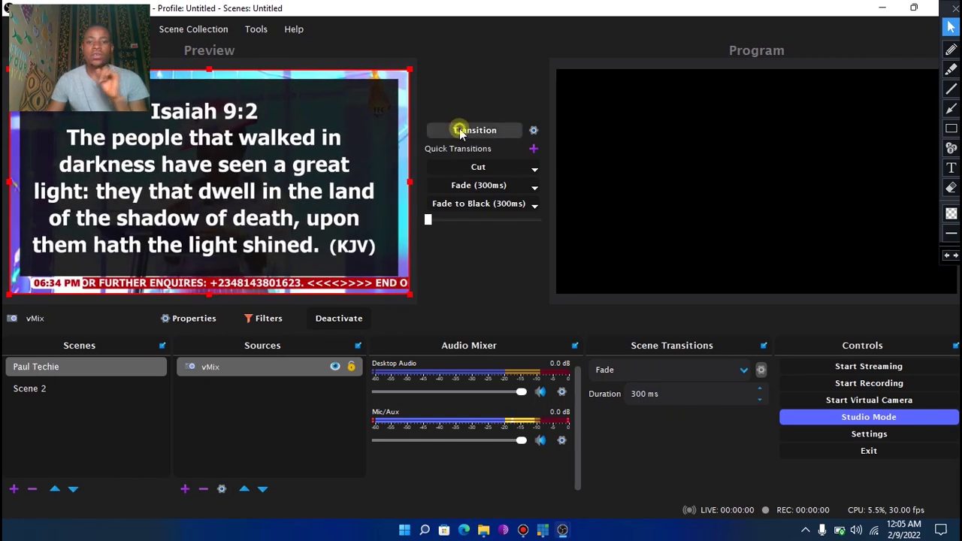
{"action": "left_click", "coordinate": [460, 130]}
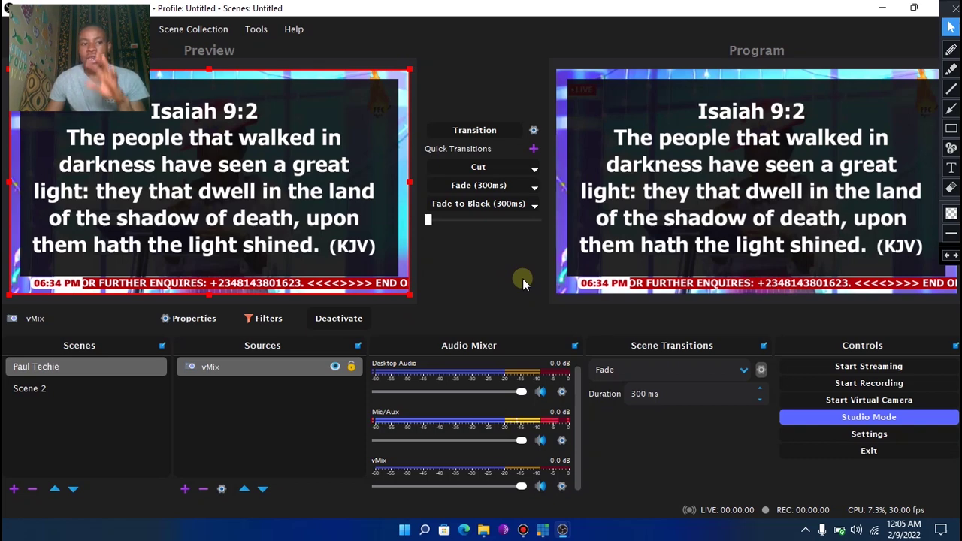
{"action": "left_click", "coordinate": [543, 530]}
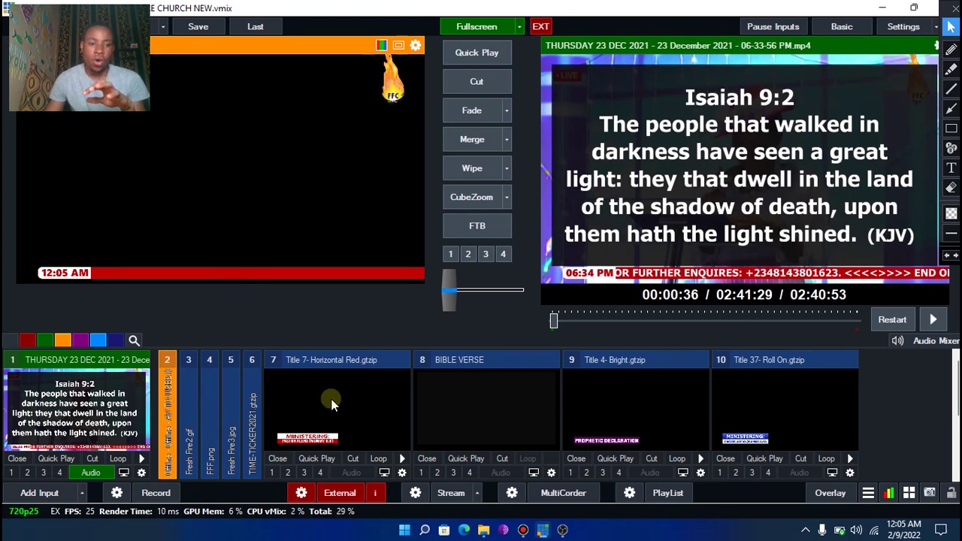
Preview the TIME-TICKER2021, input 5, FFF.png, Fresh Fire2.gif and Fresh Fire3.jpg inputs in vMix
{"action": "left_click", "coordinate": [250, 421]}
{"action": "left_click", "coordinate": [234, 421]}
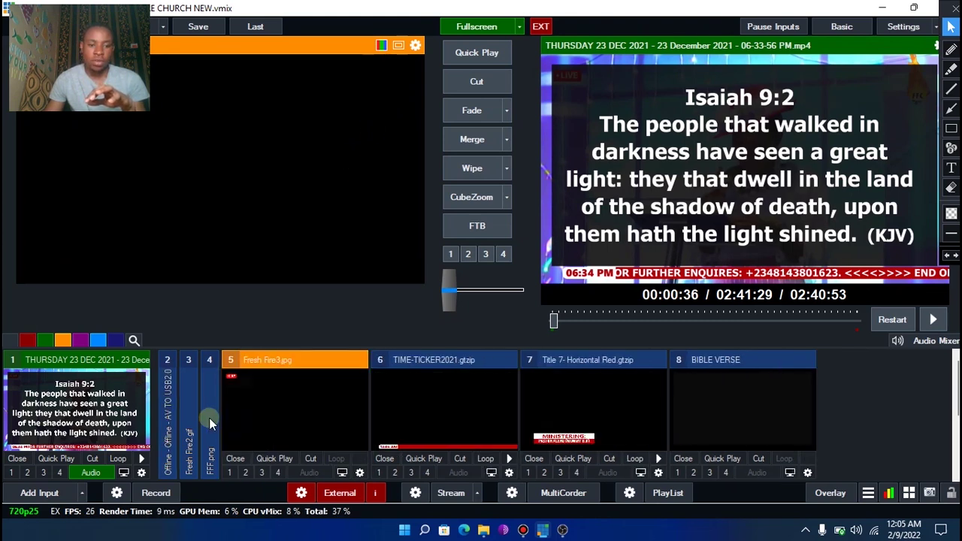
{"action": "left_click", "coordinate": [209, 418]}
{"action": "left_click", "coordinate": [188, 415]}
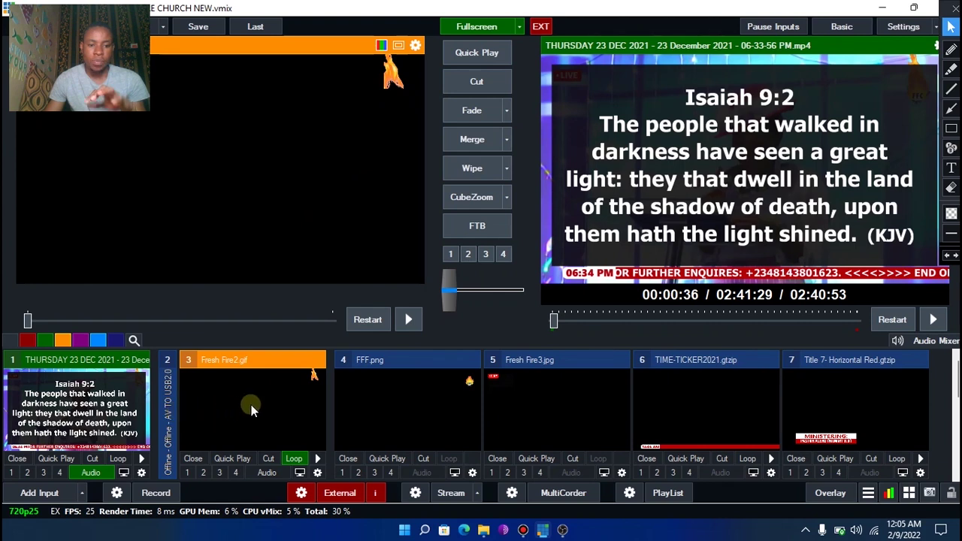
{"action": "left_click", "coordinate": [373, 407]}
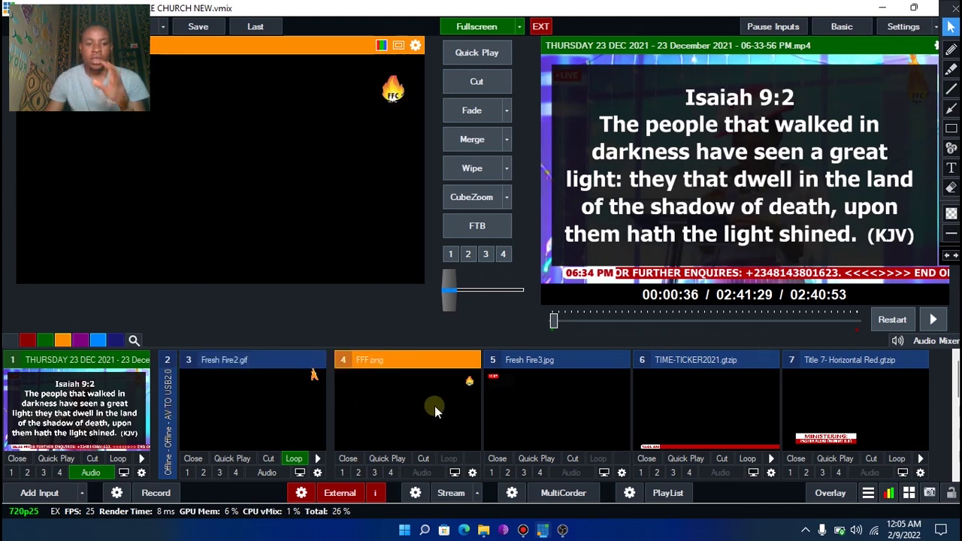
{"action": "left_click", "coordinate": [524, 400]}
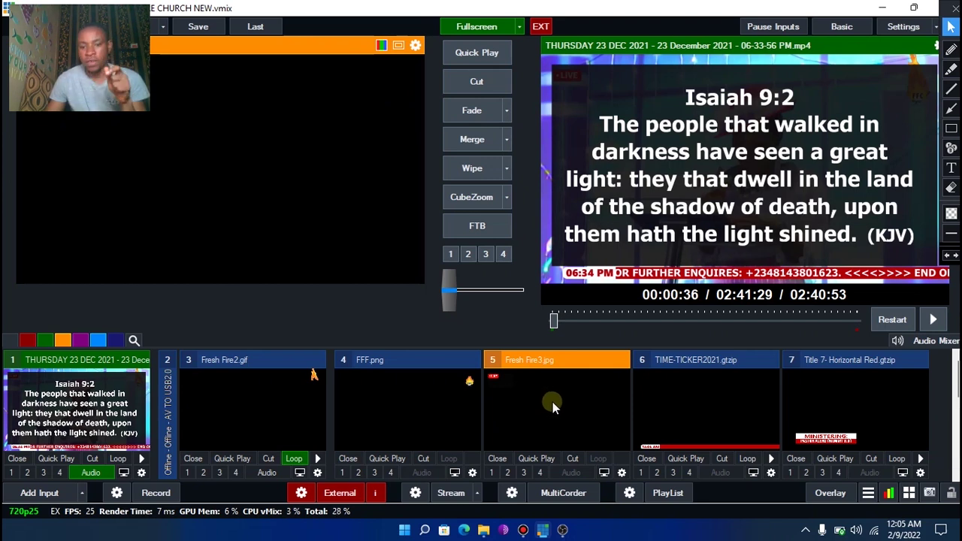
{"action": "left_click", "coordinate": [667, 398]}
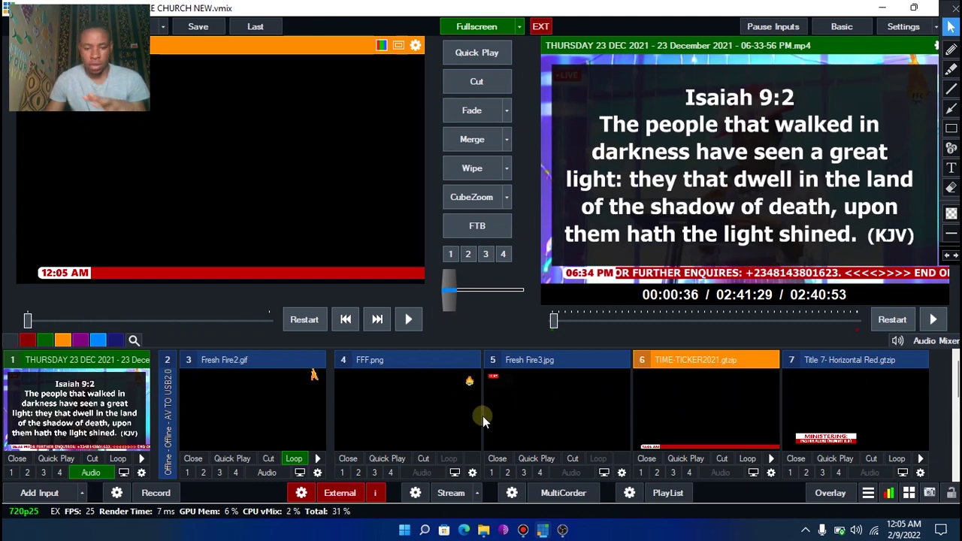
{"action": "left_click", "coordinate": [484, 532]}
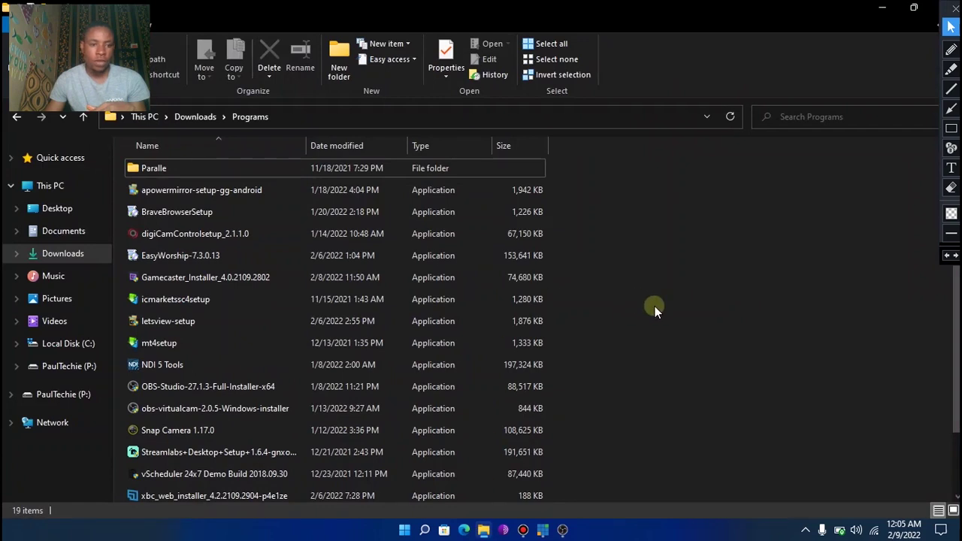
Browse Downloads to Client > Fresh Fire Church and view Fresh Fire3.jpg in Photos
{"action": "left_click", "coordinate": [63, 256]}
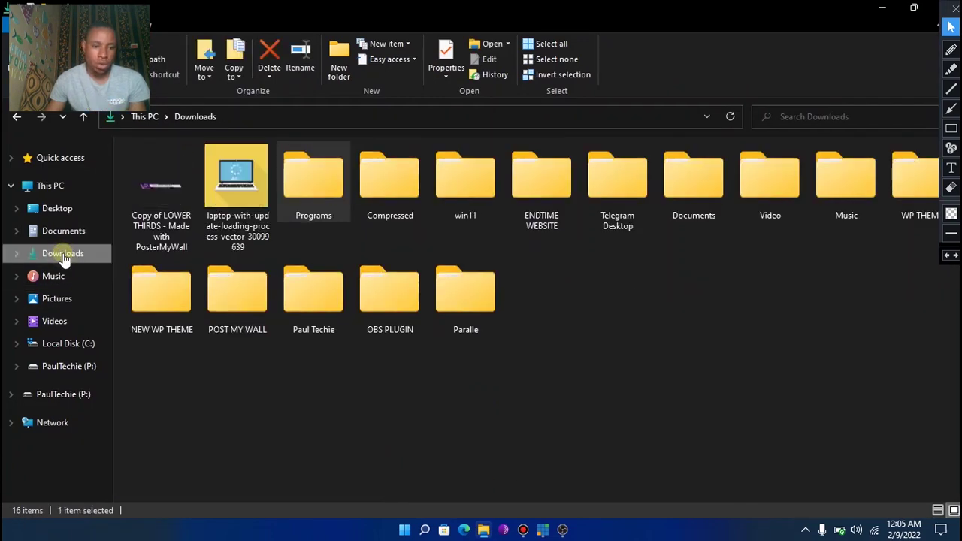
{"action": "double_click", "coordinate": [315, 309]}
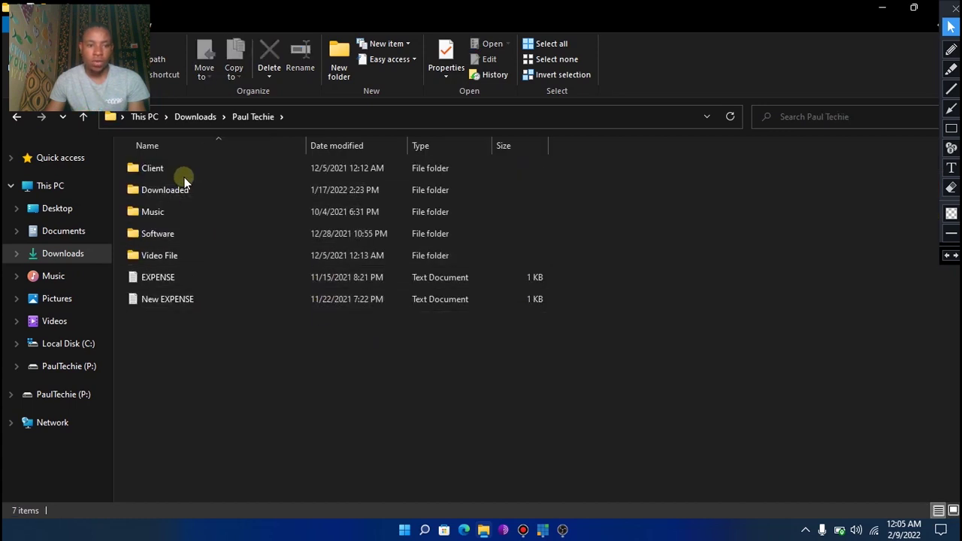
{"action": "double_click", "coordinate": [181, 170]}
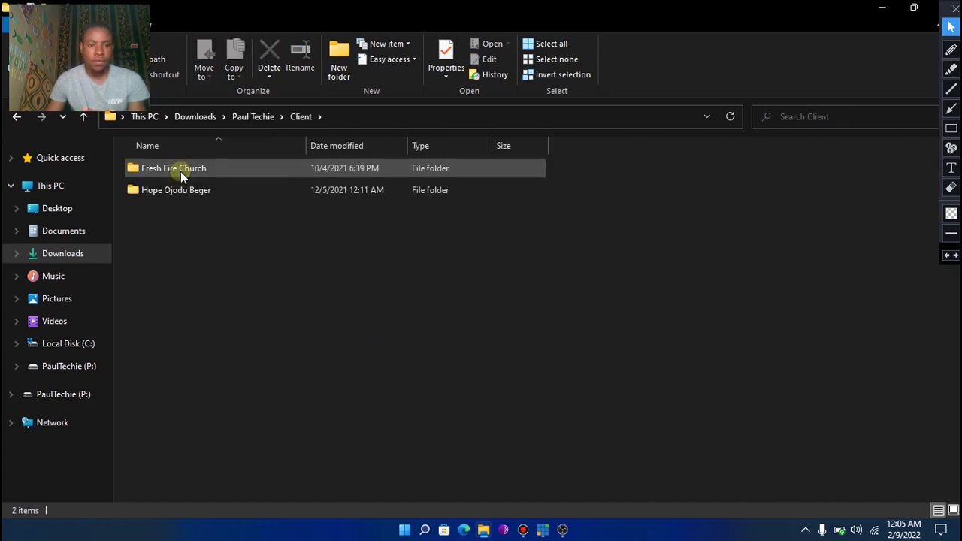
{"action": "double_click", "coordinate": [180, 172]}
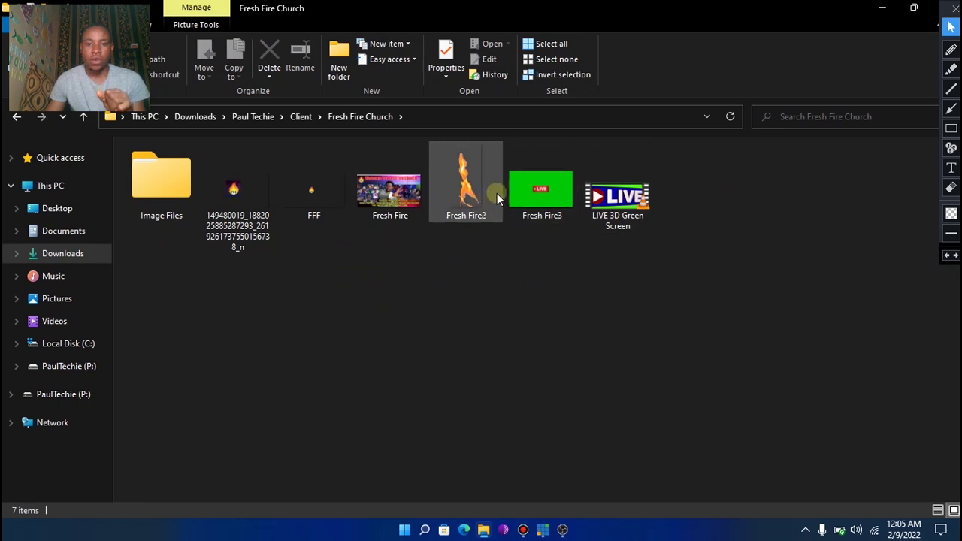
{"action": "double_click", "coordinate": [537, 193]}
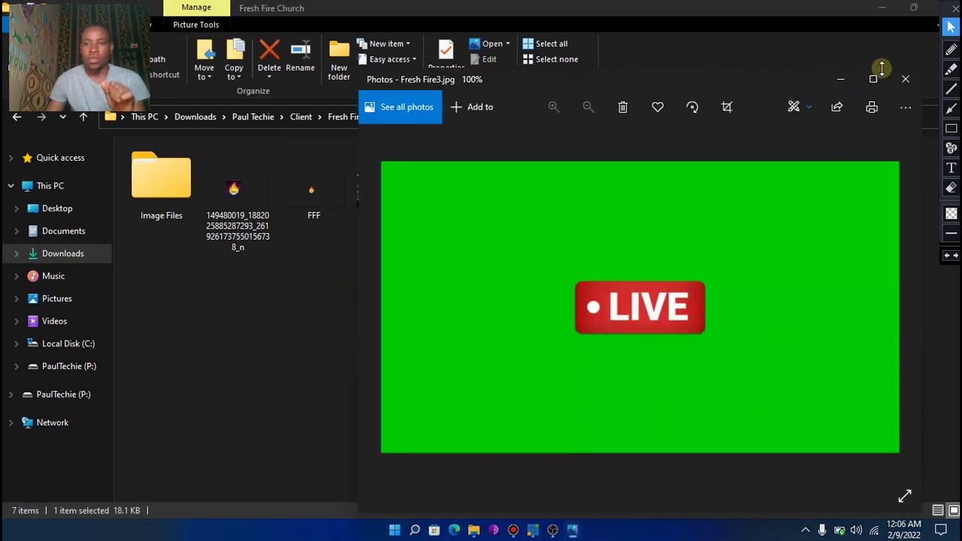
{"action": "left_click", "coordinate": [899, 77]}
Clear the file selection and minimize File Explorer
{"action": "left_click", "coordinate": [236, 292]}
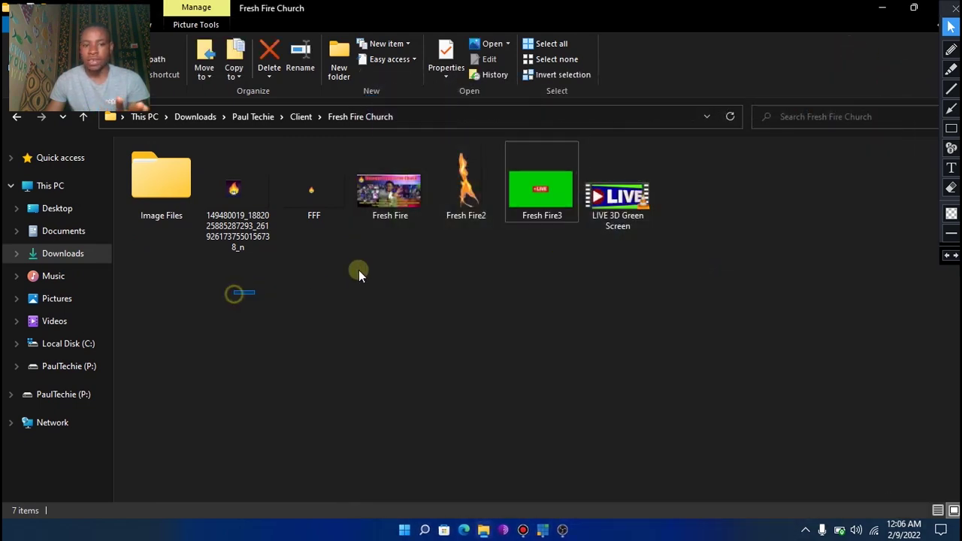
{"action": "left_click", "coordinate": [631, 265]}
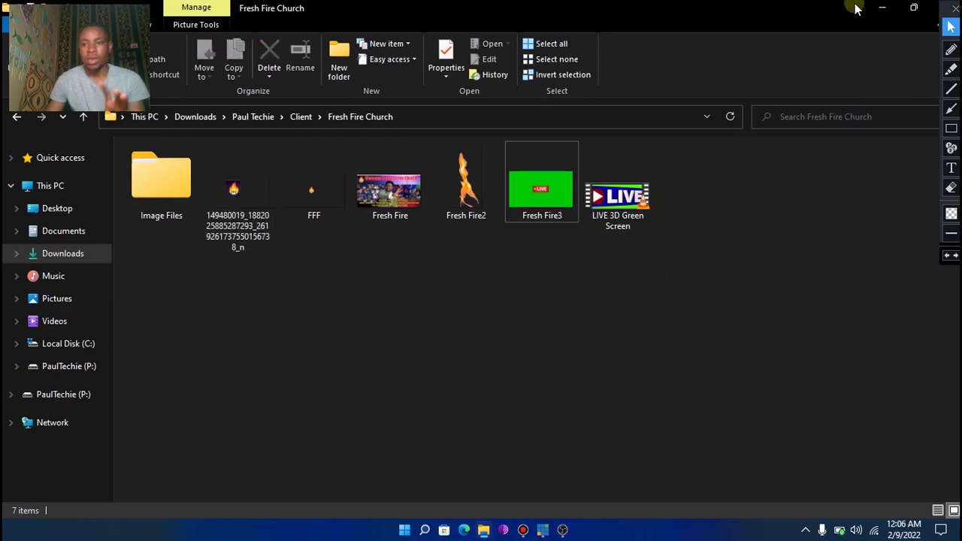
{"action": "left_click", "coordinate": [879, 8]}
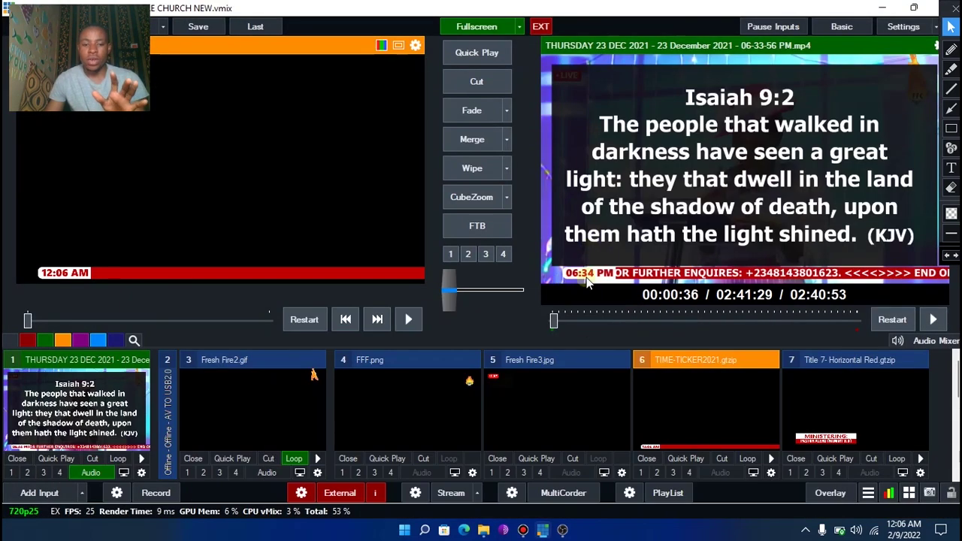
Add an Image source named Logo to the OBS scene
{"action": "left_click", "coordinate": [562, 531]}
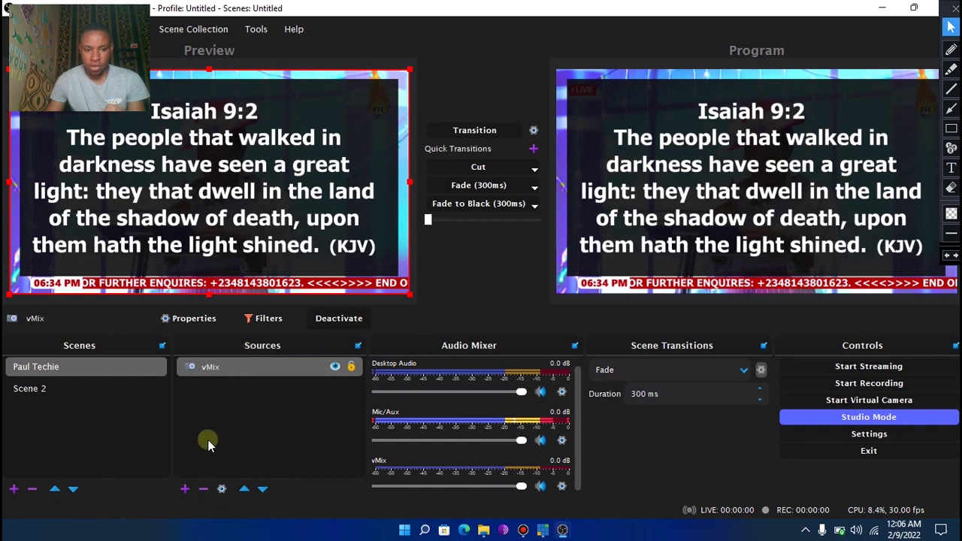
{"action": "left_click", "coordinate": [184, 489]}
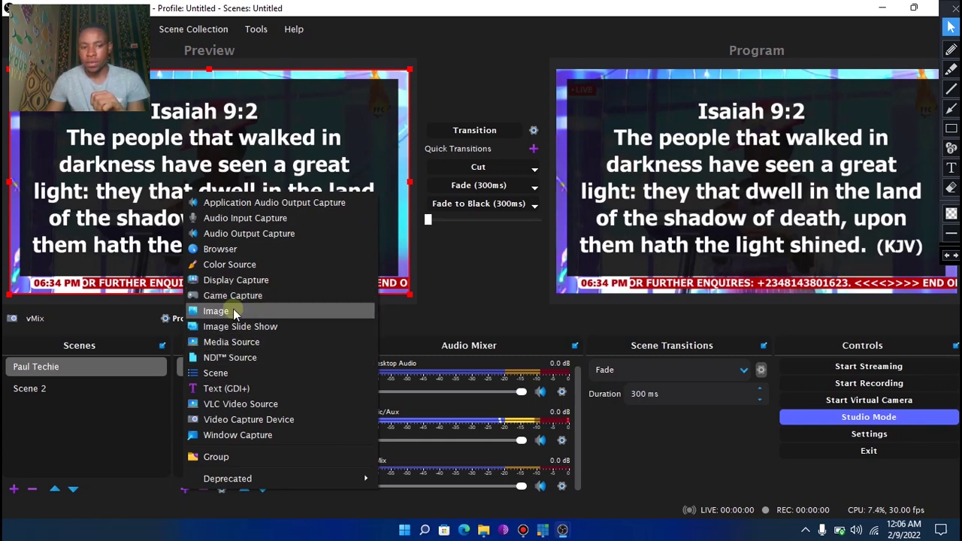
{"action": "left_click", "coordinate": [233, 309]}
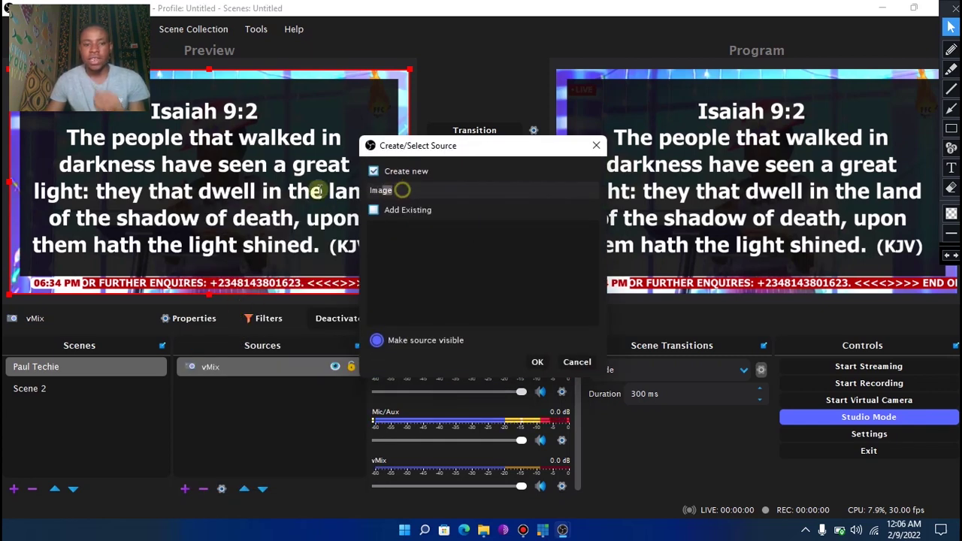
{"action": "type", "text": "Lo"}
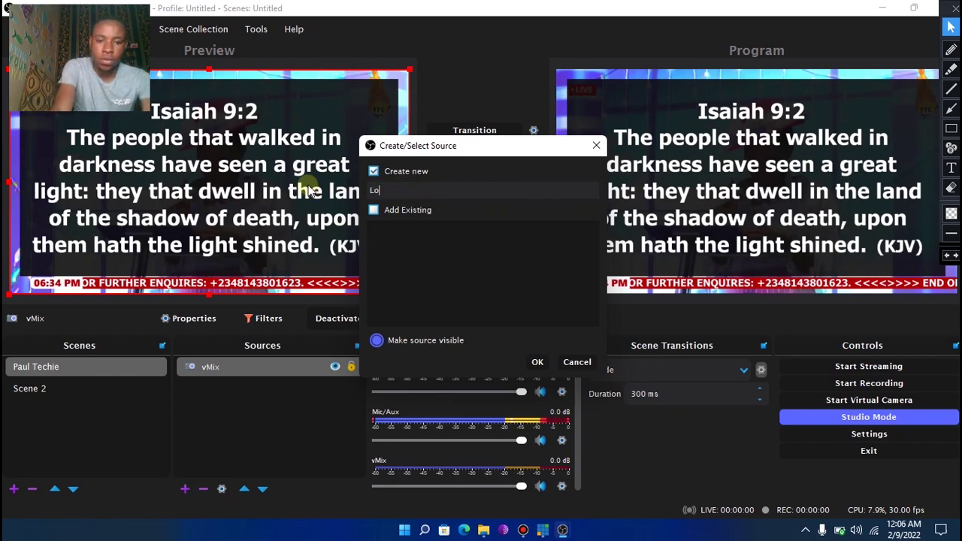
{"action": "type", "text": "go"}
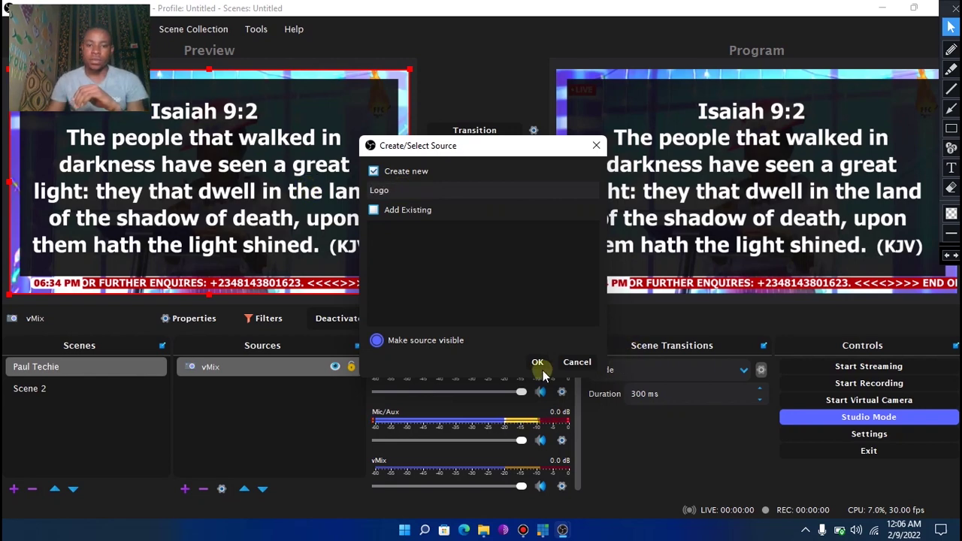
{"action": "left_click", "coordinate": [536, 362]}
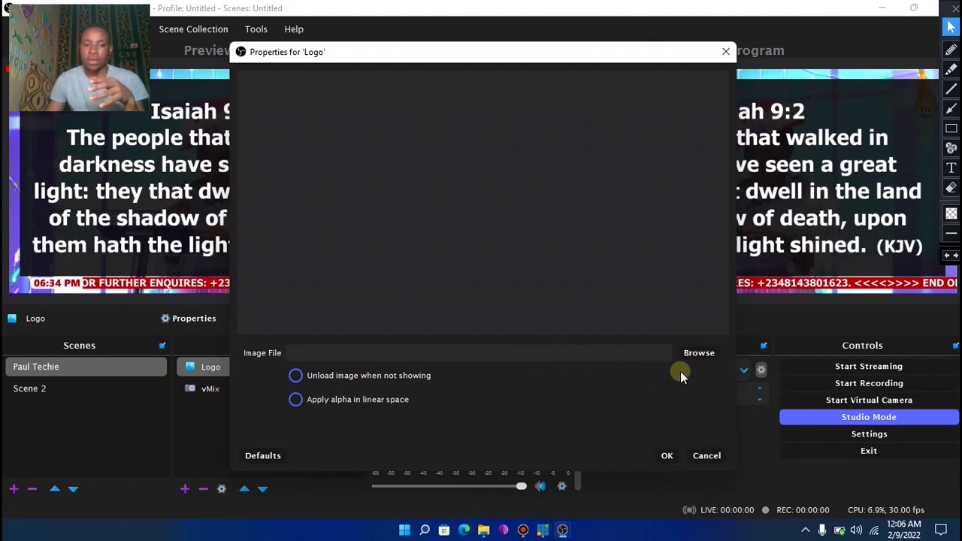
Set the Logo image file to FFF.png from Downloads\…\Client\Fresh Fire Church
{"action": "left_click", "coordinate": [698, 353]}
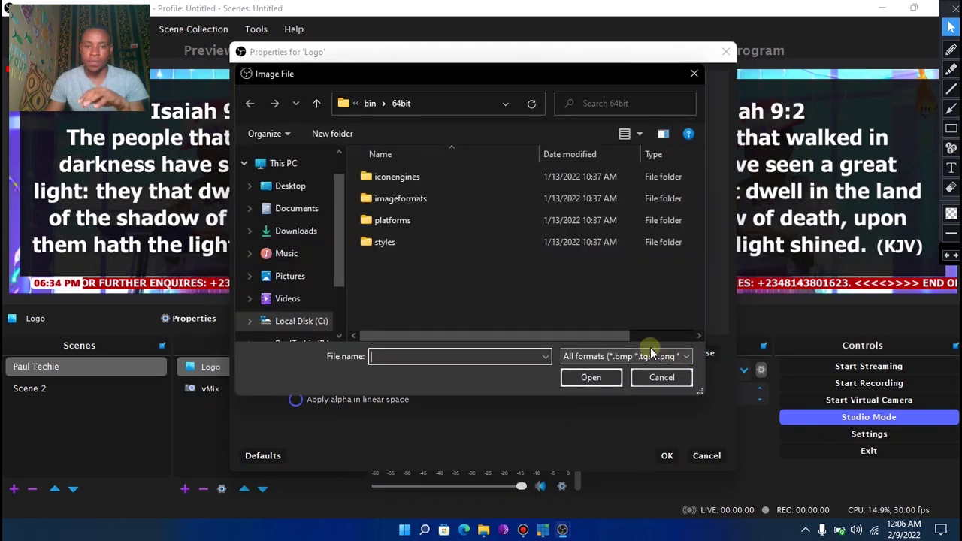
{"action": "left_click", "coordinate": [295, 233]}
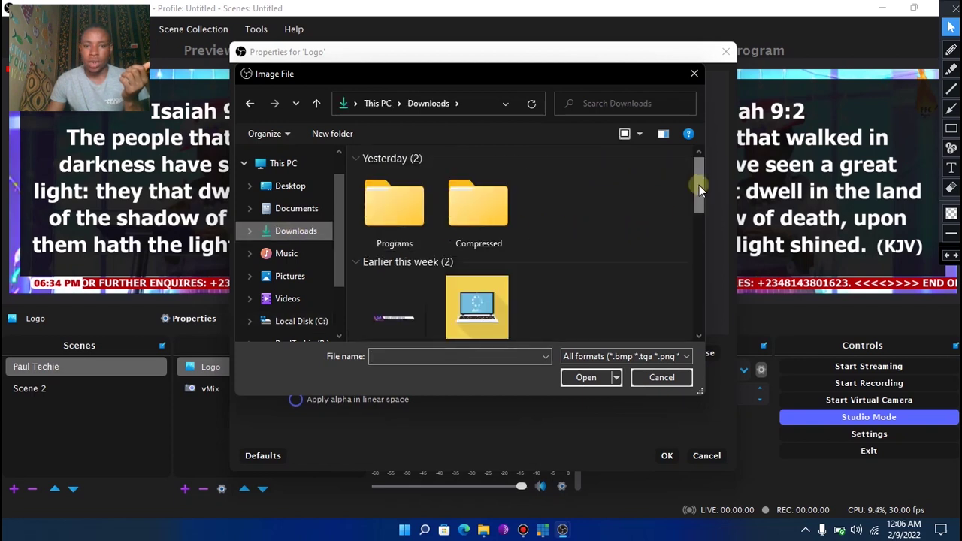
{"action": "left_click_drag", "start_coordinate": [699, 185], "coordinate": [729, 312]}
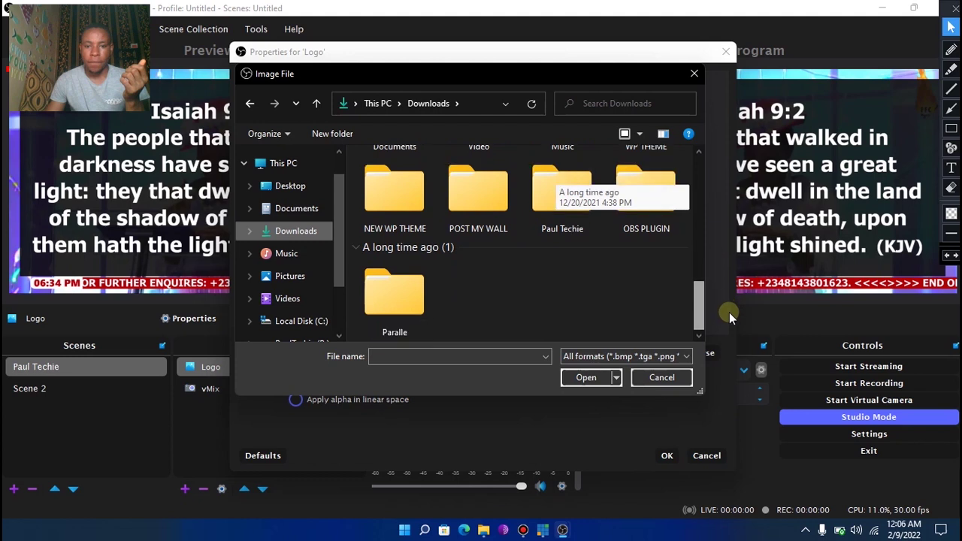
{"action": "double_click", "coordinate": [557, 203]}
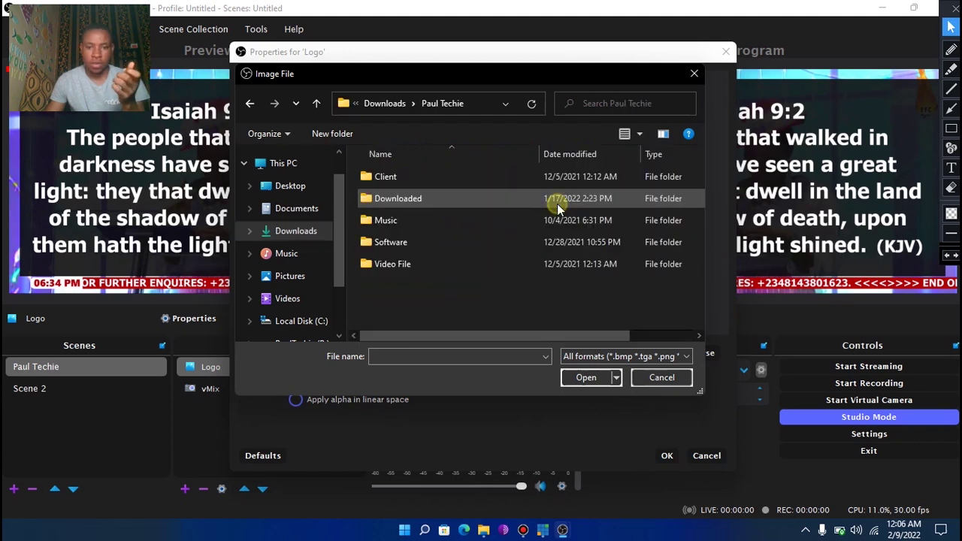
{"action": "double_click", "coordinate": [431, 180]}
{"action": "double_click", "coordinate": [434, 180]}
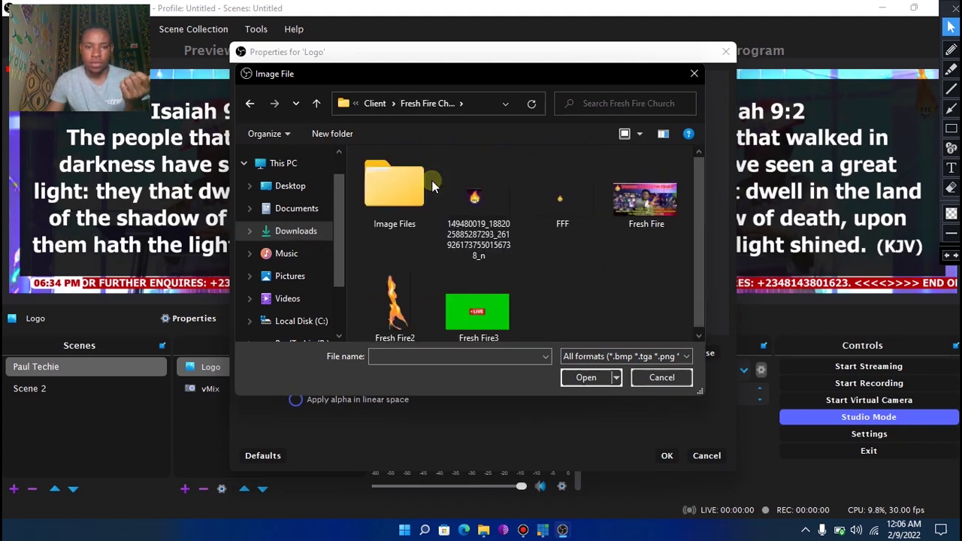
{"action": "left_click", "coordinate": [557, 230]}
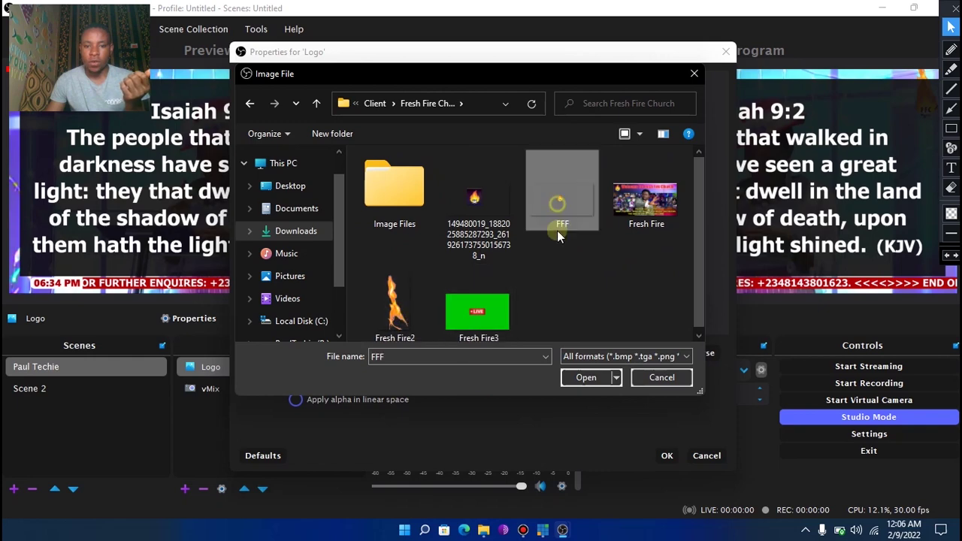
{"action": "left_click", "coordinate": [585, 378]}
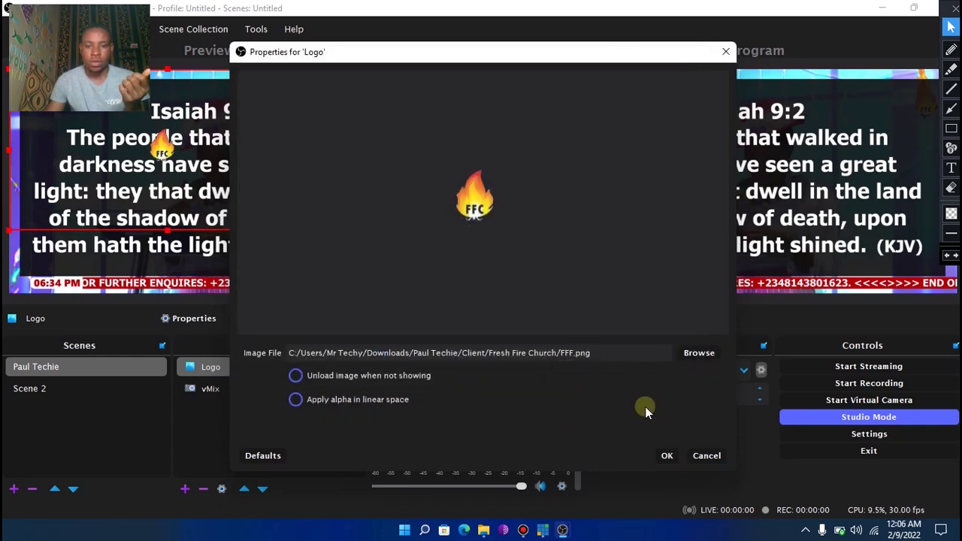
Confirm the Logo properties and shrink the flame logo into the preview's top-right corner
{"action": "left_click", "coordinate": [666, 456]}
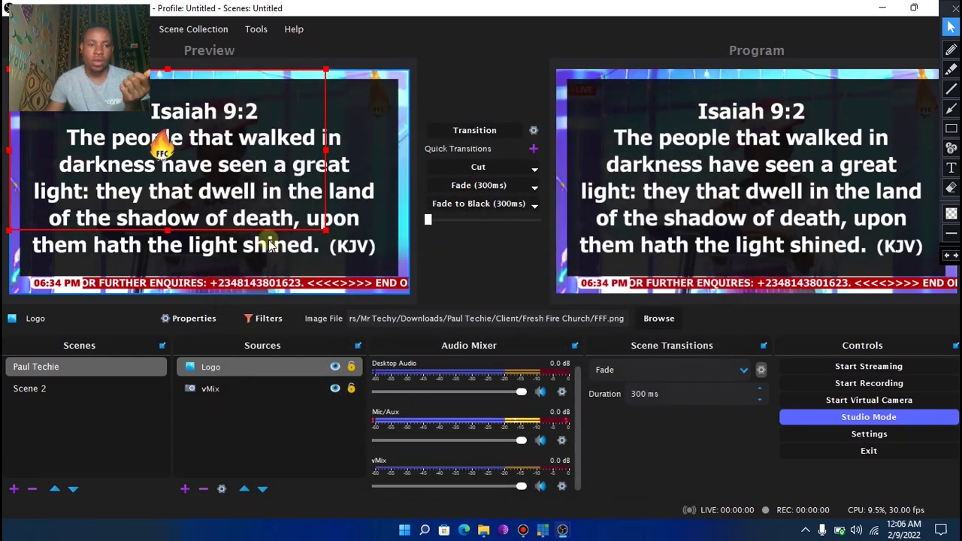
{"action": "left_click_drag", "start_coordinate": [324, 232], "coordinate": [357, 249]}
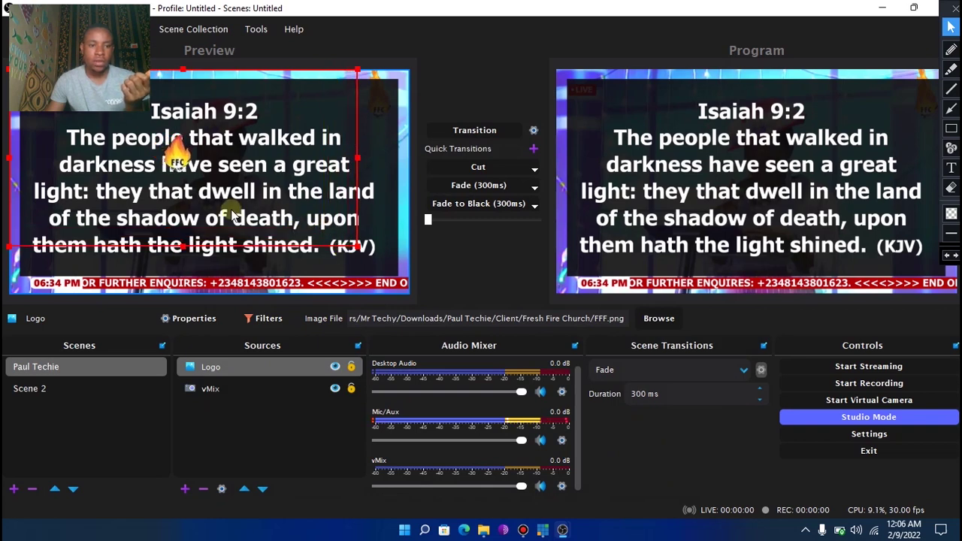
{"action": "left_click_drag", "start_coordinate": [231, 211], "coordinate": [327, 181]}
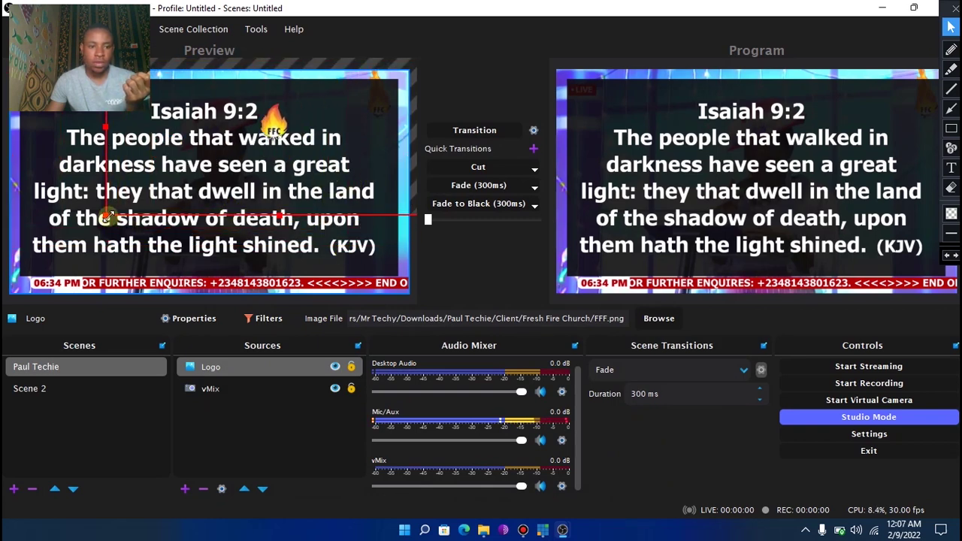
{"action": "left_click_drag", "start_coordinate": [107, 217], "coordinate": [242, 166]}
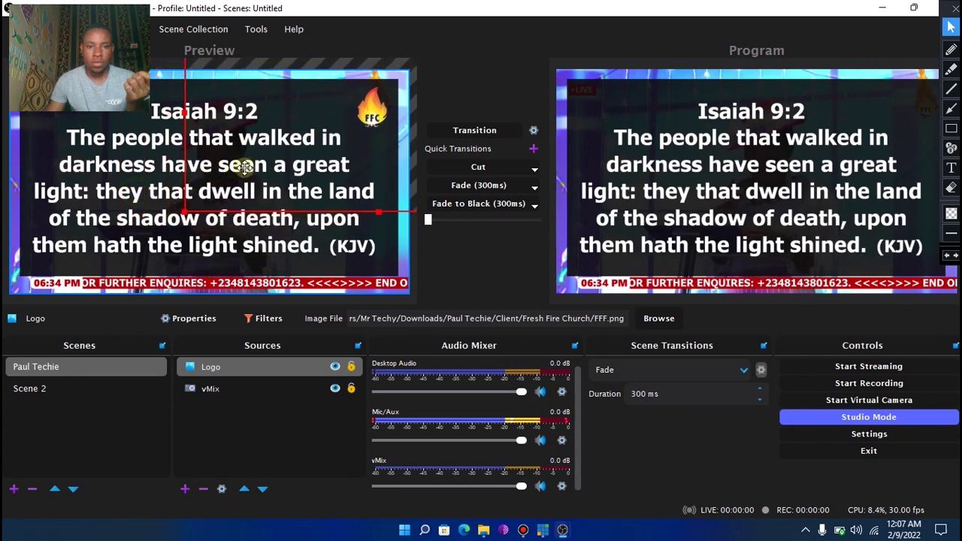
{"action": "left_click_drag", "start_coordinate": [186, 210], "coordinate": [216, 193]}
{"action": "left_click_drag", "start_coordinate": [297, 165], "coordinate": [298, 154]}
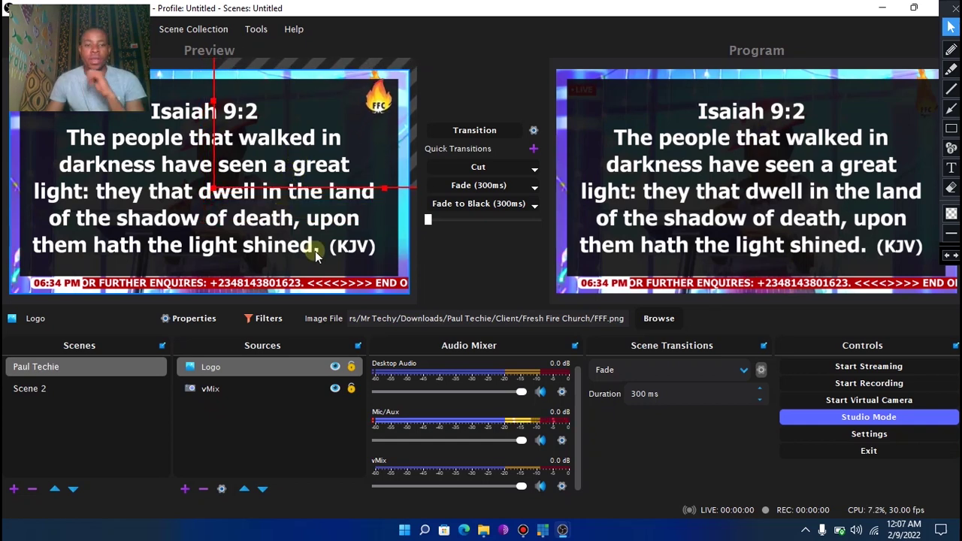
{"action": "left_click", "coordinate": [304, 406]}
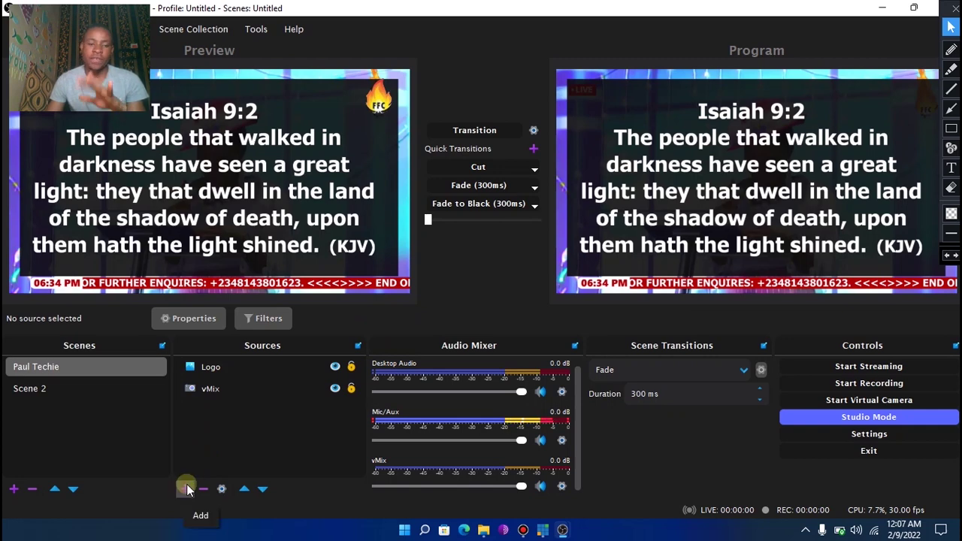
{"action": "left_click", "coordinate": [524, 530]}
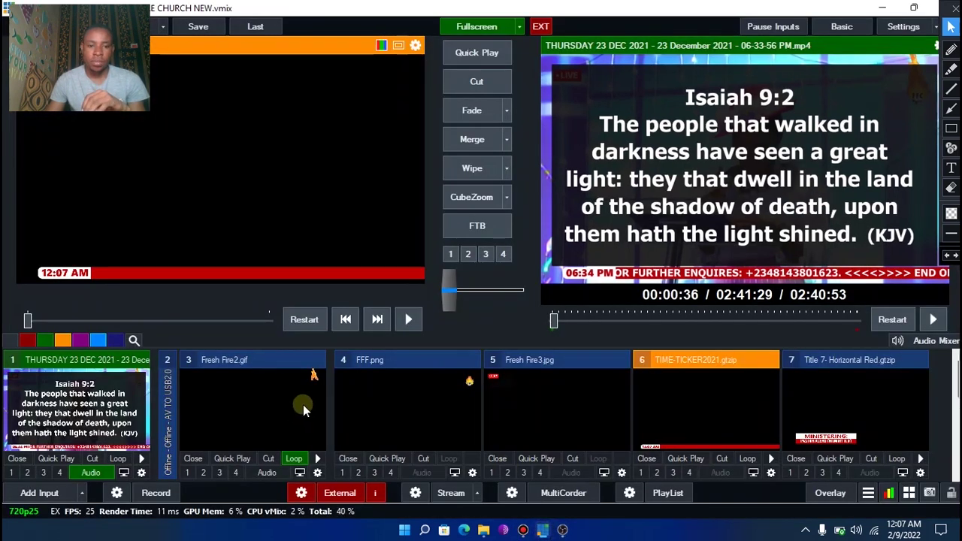
Cue input 3, Fresh Fire2.gif, in vMix Preview, play and stop it, then return to OBS
{"action": "left_click", "coordinate": [303, 405]}
{"action": "left_click", "coordinate": [319, 455]}
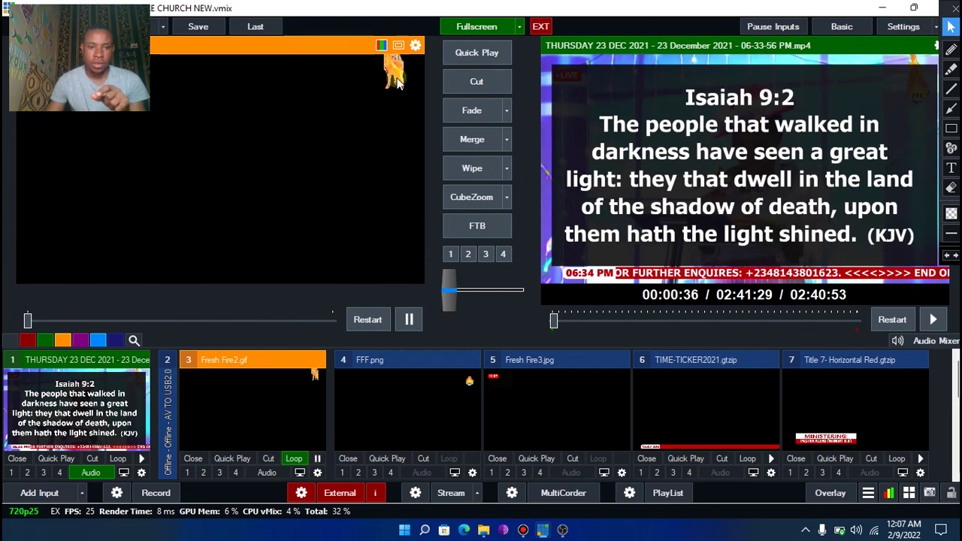
{"action": "left_click", "coordinate": [318, 459]}
{"action": "mouse_move", "coordinate": [543, 527]}
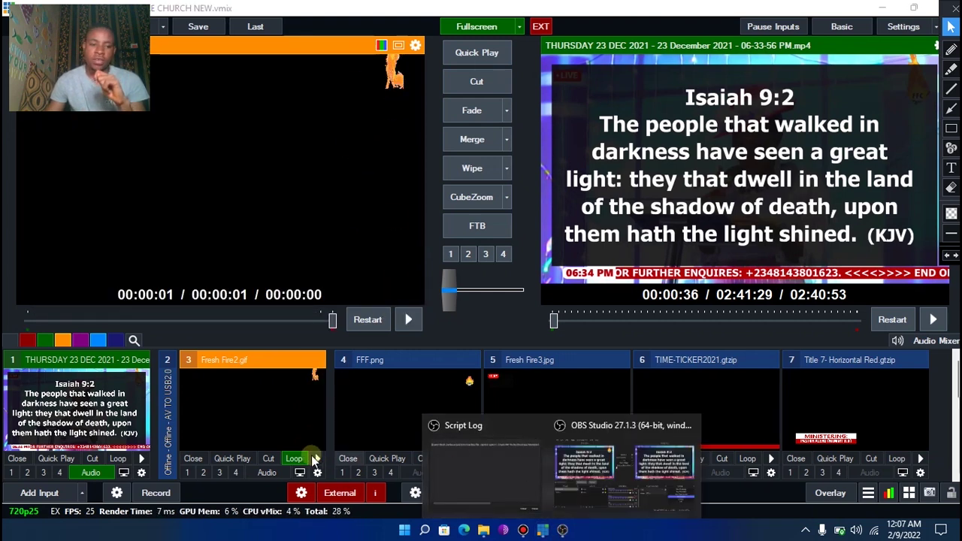
{"action": "left_click", "coordinate": [647, 457]}
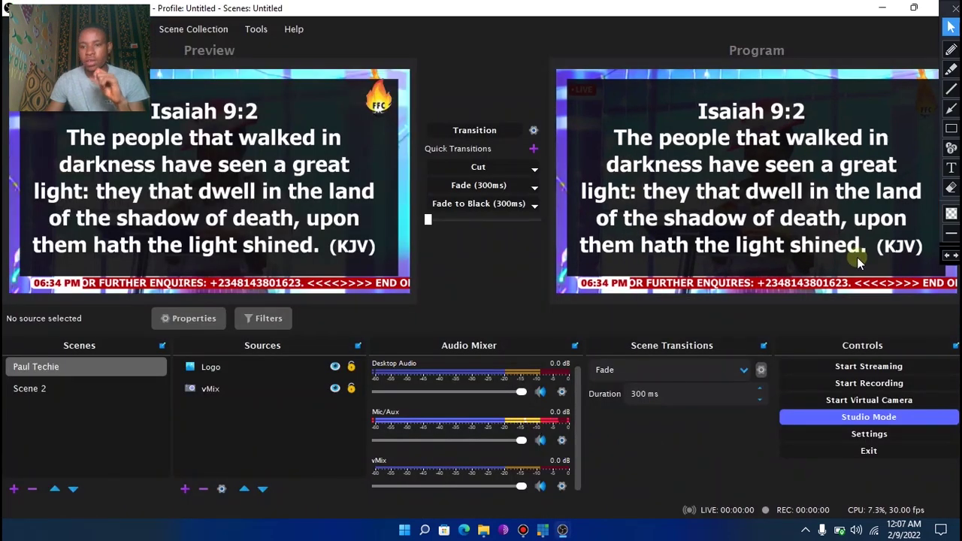
Mark the Sources + button with a temporary red arrow, then open the list of addable source types
{"action": "left_click", "coordinate": [951, 109]}
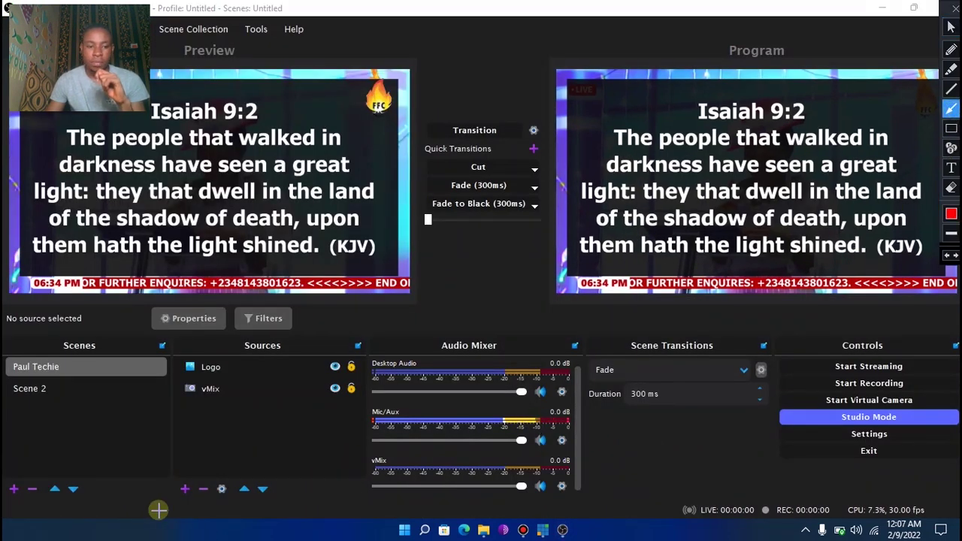
{"action": "left_click_drag", "start_coordinate": [157, 512], "coordinate": [188, 490]}
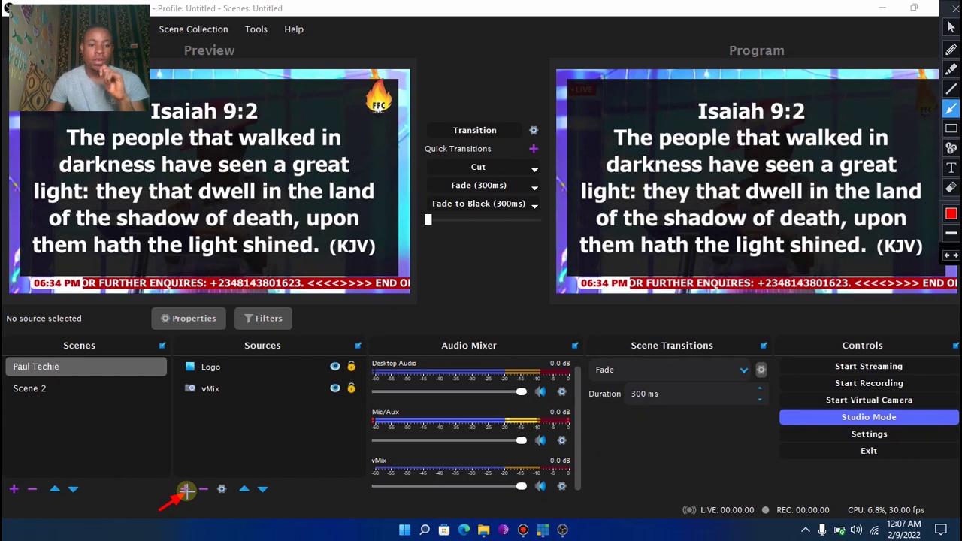
{"action": "left_click", "coordinate": [951, 187]}
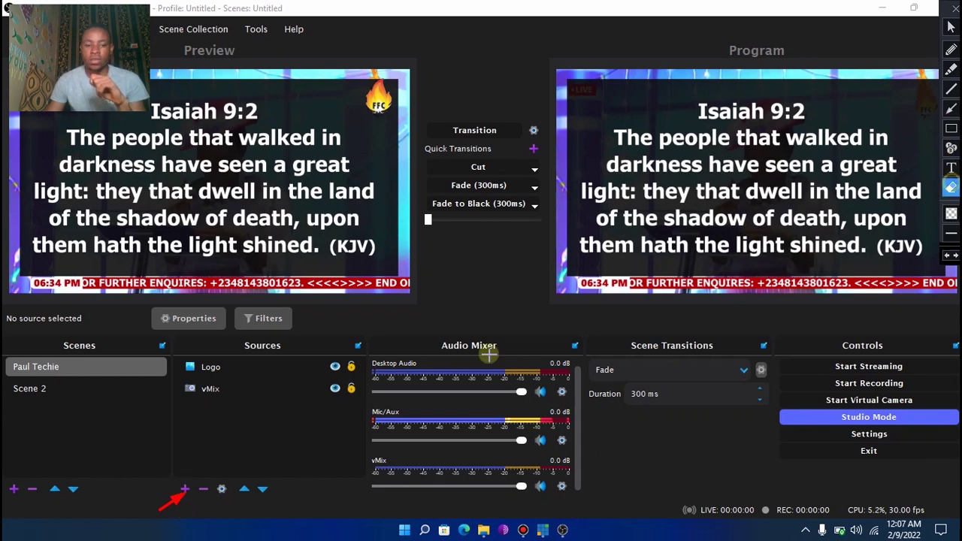
{"action": "left_click", "coordinate": [173, 501]}
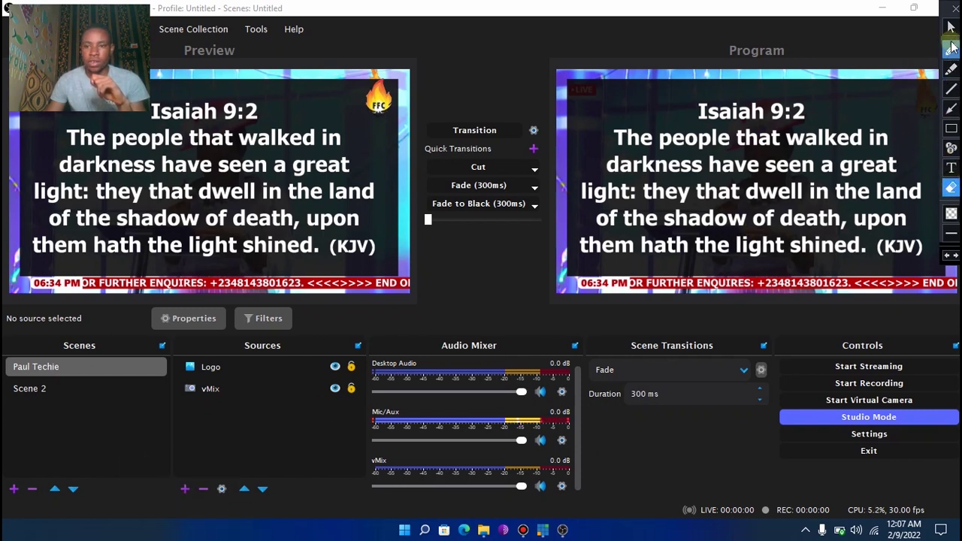
{"action": "left_click", "coordinate": [951, 27]}
{"action": "left_click", "coordinate": [186, 487]}
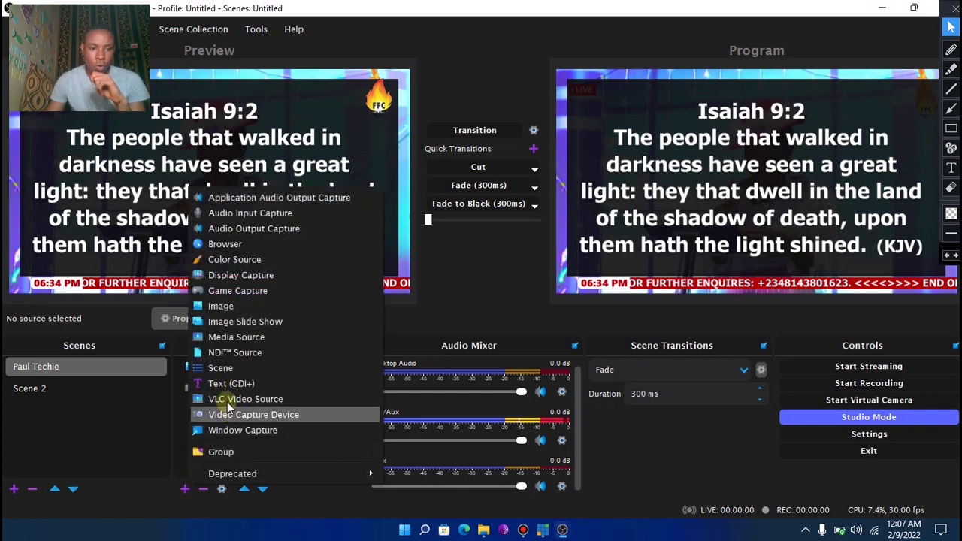
Create a new Media Source named 'FIRE GIF'
{"action": "left_click", "coordinate": [231, 341]}
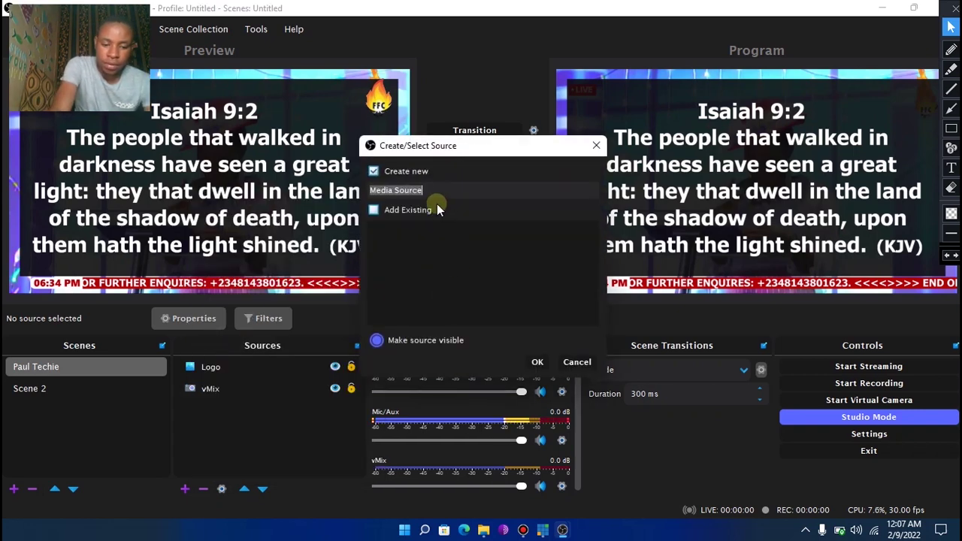
{"action": "key", "text": "BackSpace"}
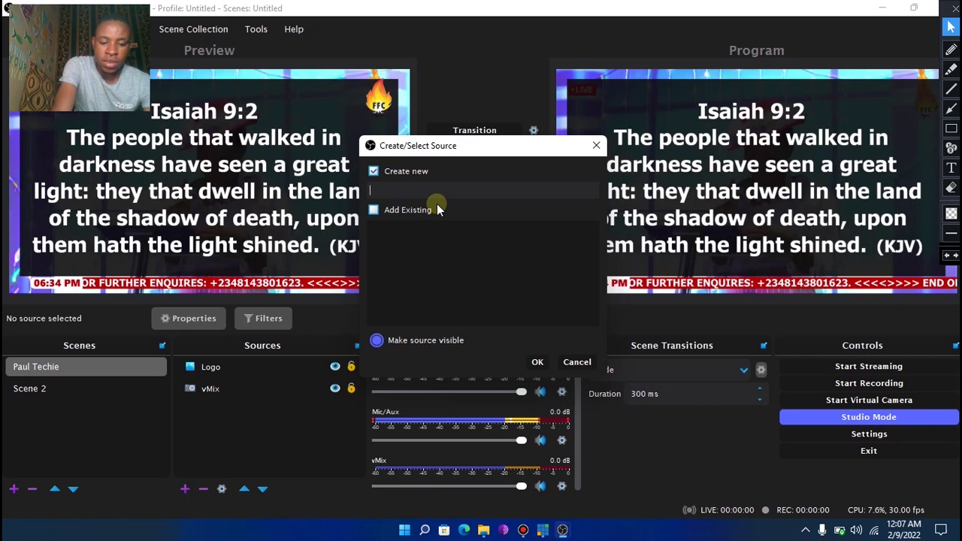
{"action": "type", "text": "F"}
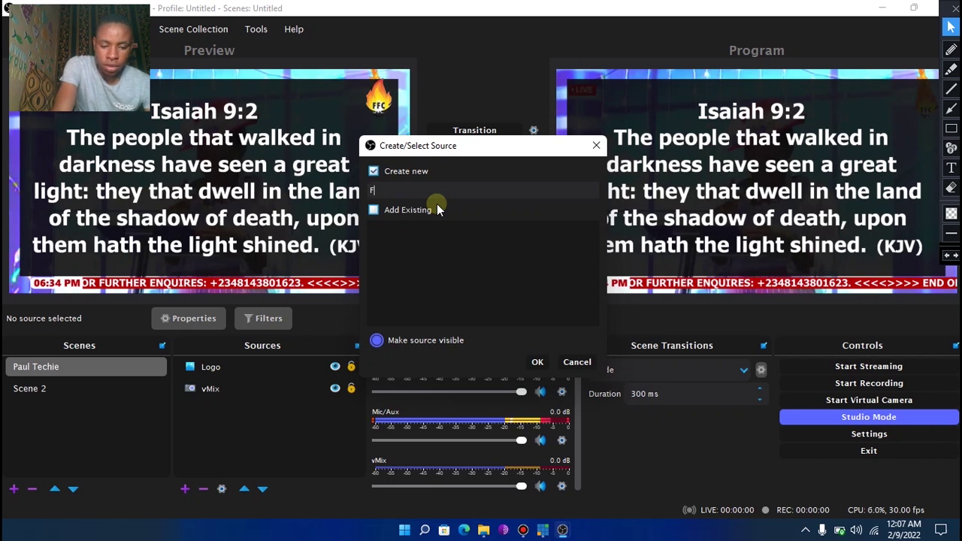
{"action": "type", "text": "IR"}
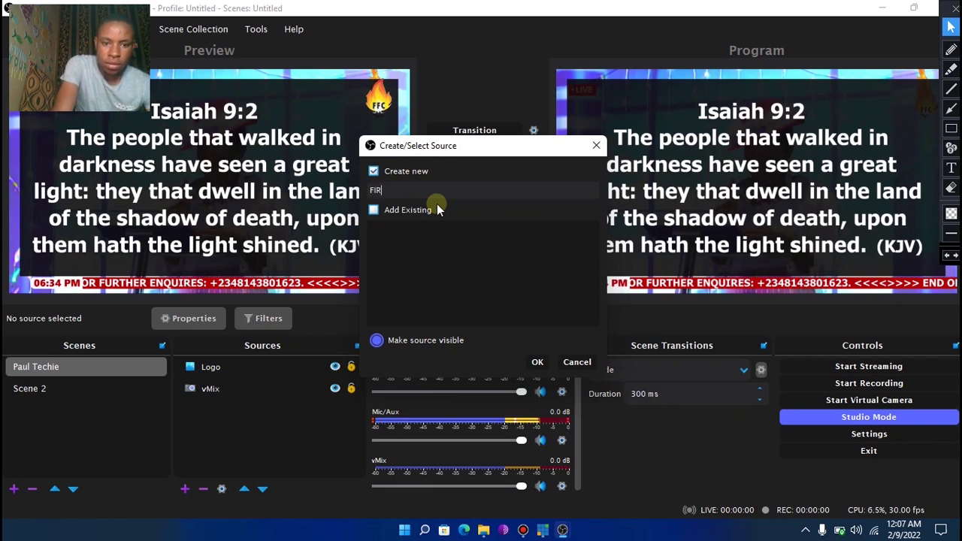
{"action": "type", "text": "E GIF"}
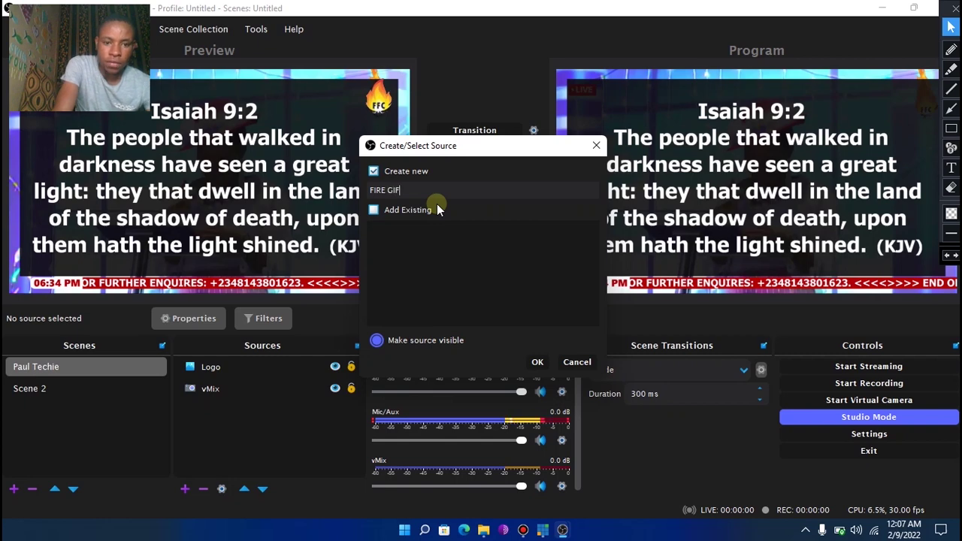
{"action": "left_click", "coordinate": [538, 362]}
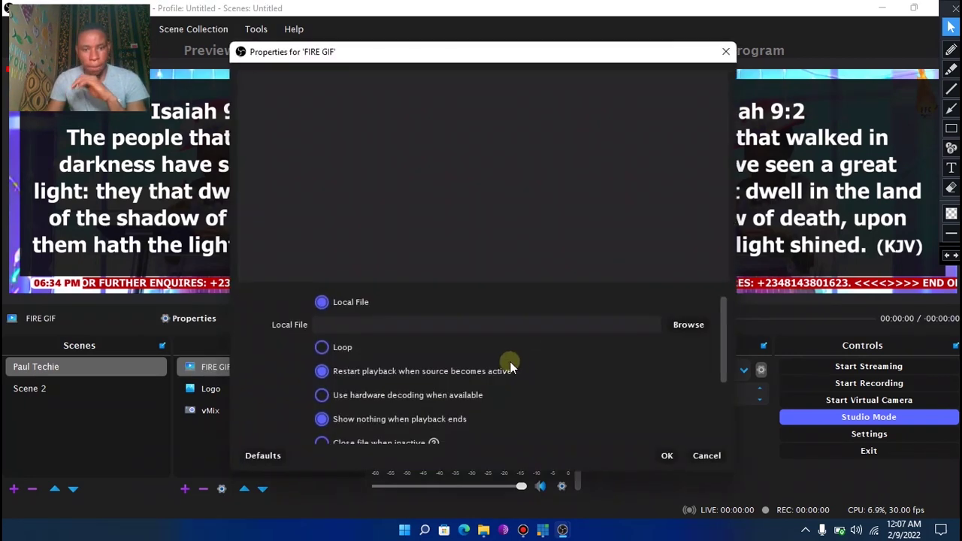
Load Fresh Fire2.gif into FIRE GIF, enable Loop, and save the settings
{"action": "left_click", "coordinate": [693, 324]}
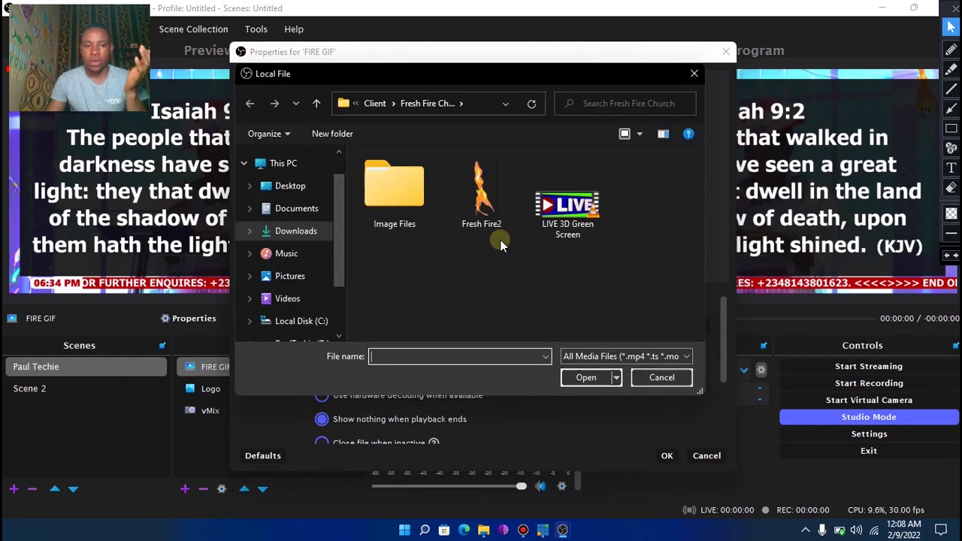
{"action": "left_click", "coordinate": [473, 205]}
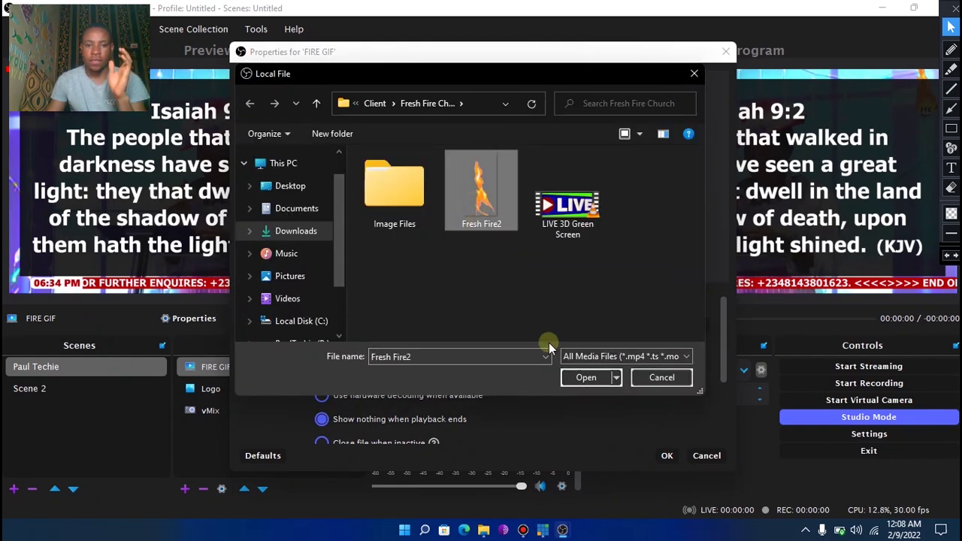
{"action": "left_click", "coordinate": [585, 377]}
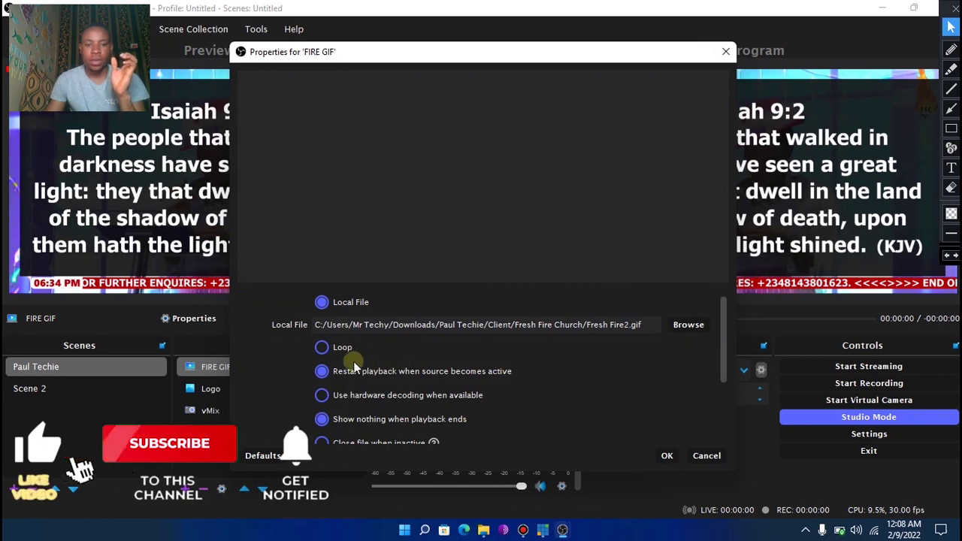
{"action": "left_click", "coordinate": [322, 347]}
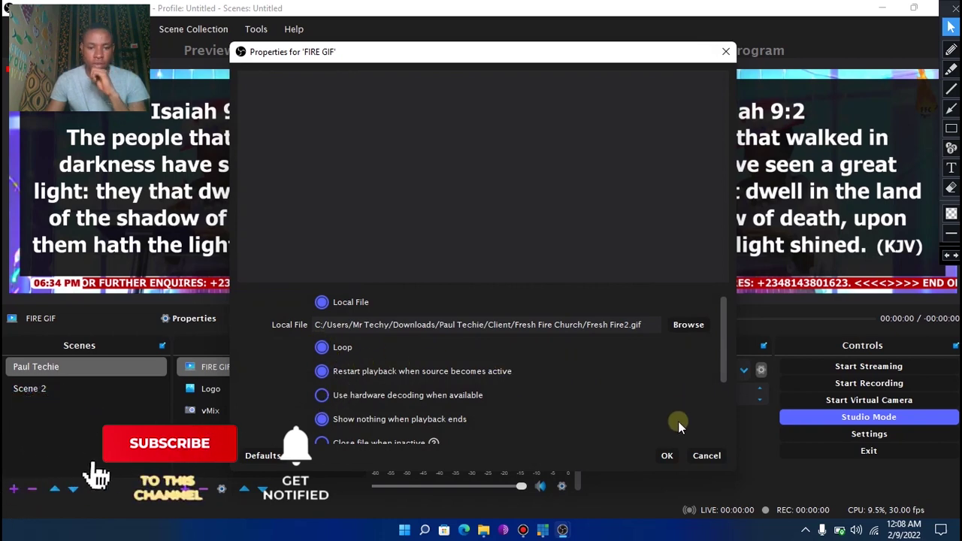
{"action": "left_click", "coordinate": [666, 457]}
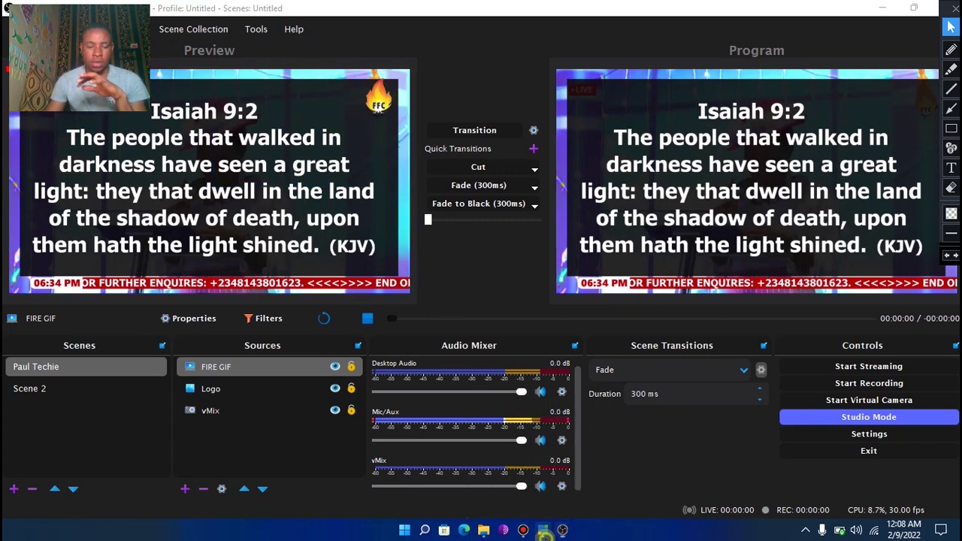
{"action": "left_click", "coordinate": [543, 530]}
{"action": "left_click", "coordinate": [557, 402]}
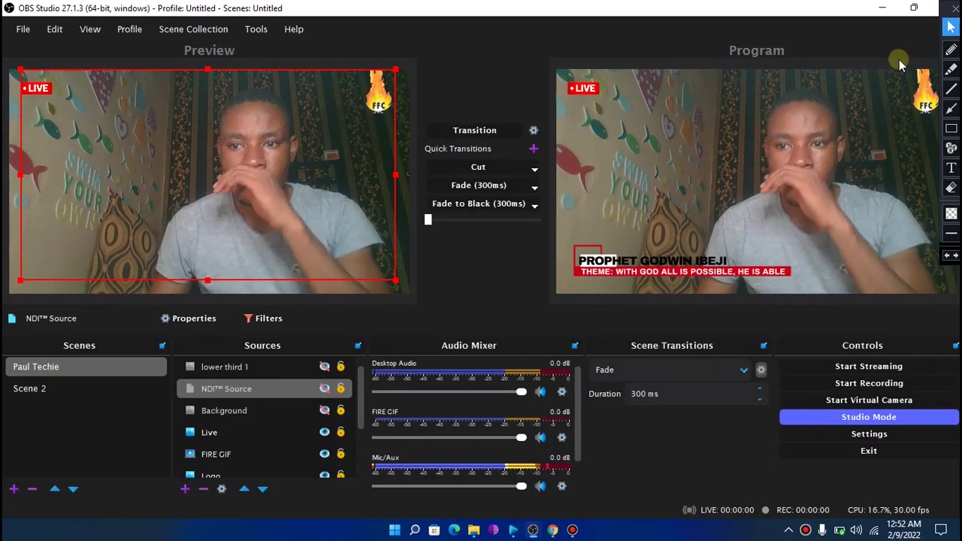
{"action": "left_click", "coordinate": [951, 109]}
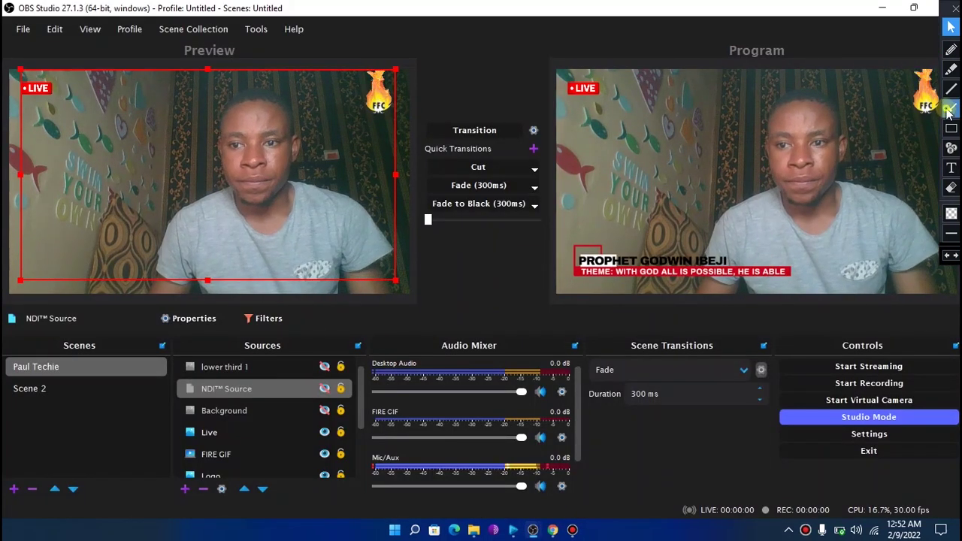
{"action": "left_click_drag", "start_coordinate": [169, 179], "coordinate": [47, 94]}
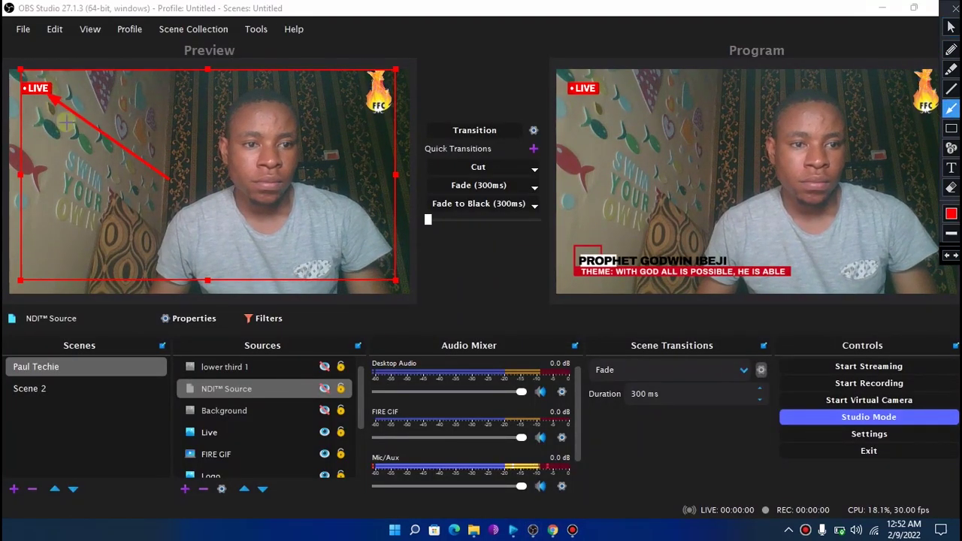
{"action": "left_click", "coordinate": [952, 188]}
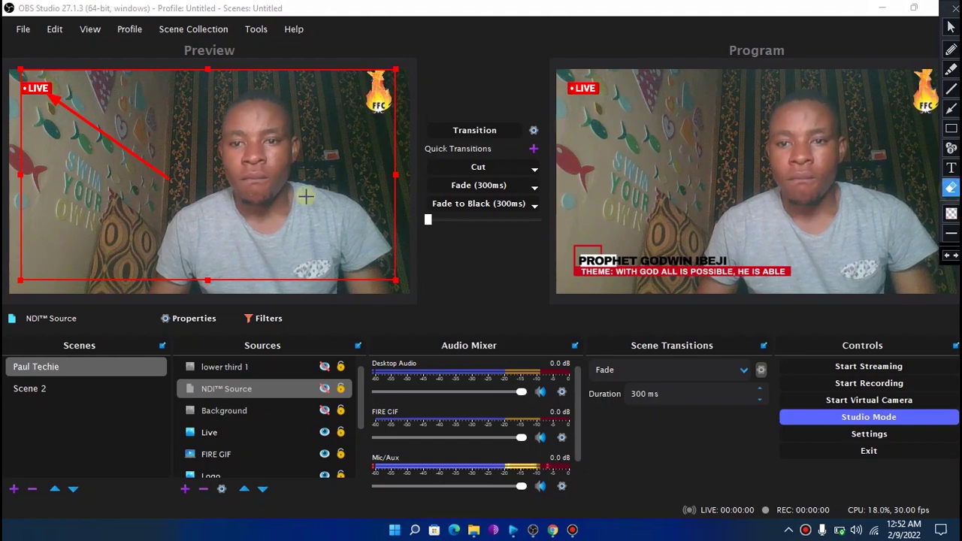
{"action": "left_click_drag", "start_coordinate": [15, 66], "coordinate": [24, 70]}
{"action": "mouse_move", "coordinate": [560, 532]}
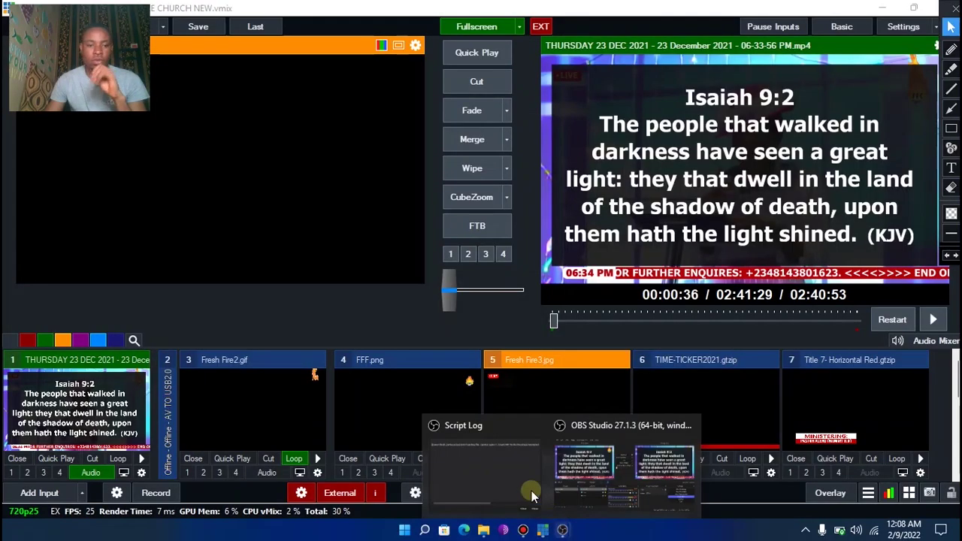
{"action": "left_click", "coordinate": [602, 470]}
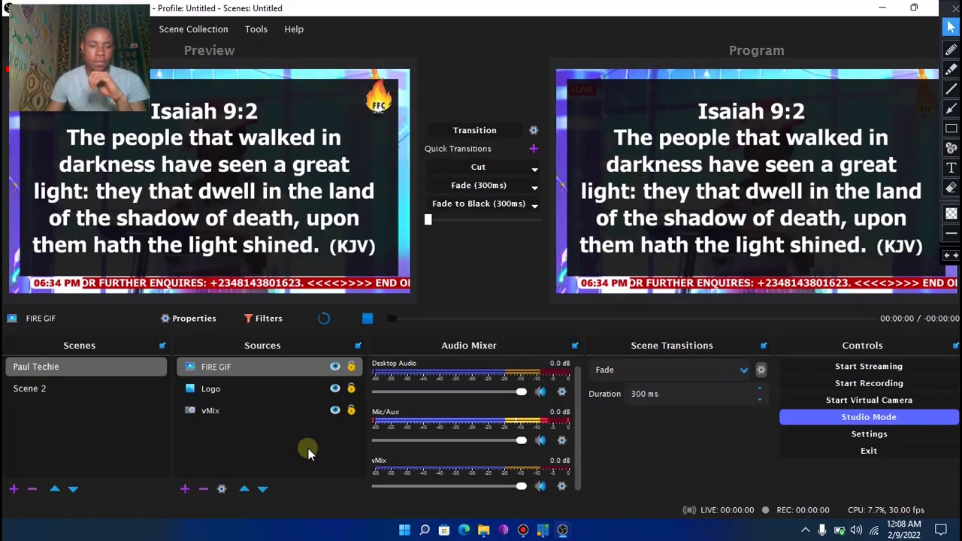
Add a new Image source named 'Live'
{"action": "left_click", "coordinate": [184, 488]}
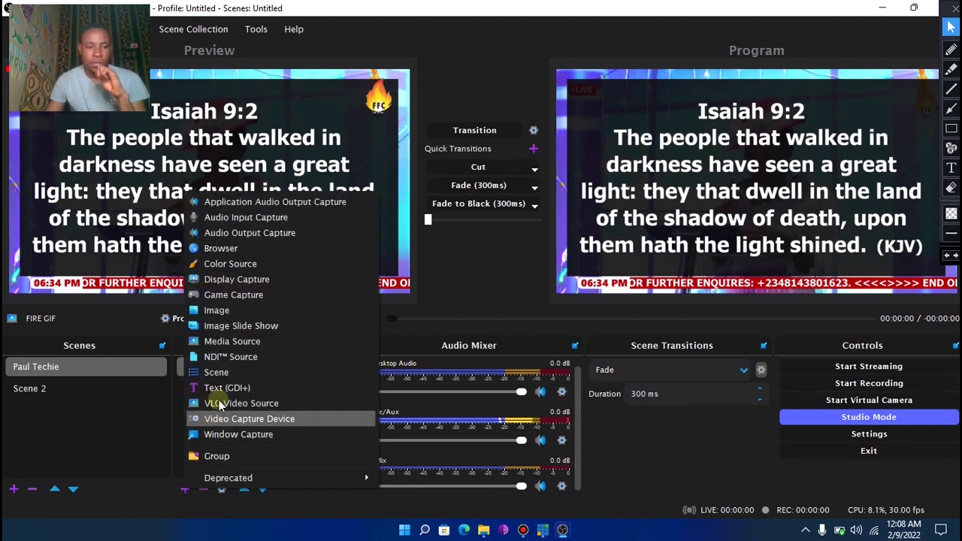
{"action": "left_click", "coordinate": [218, 309]}
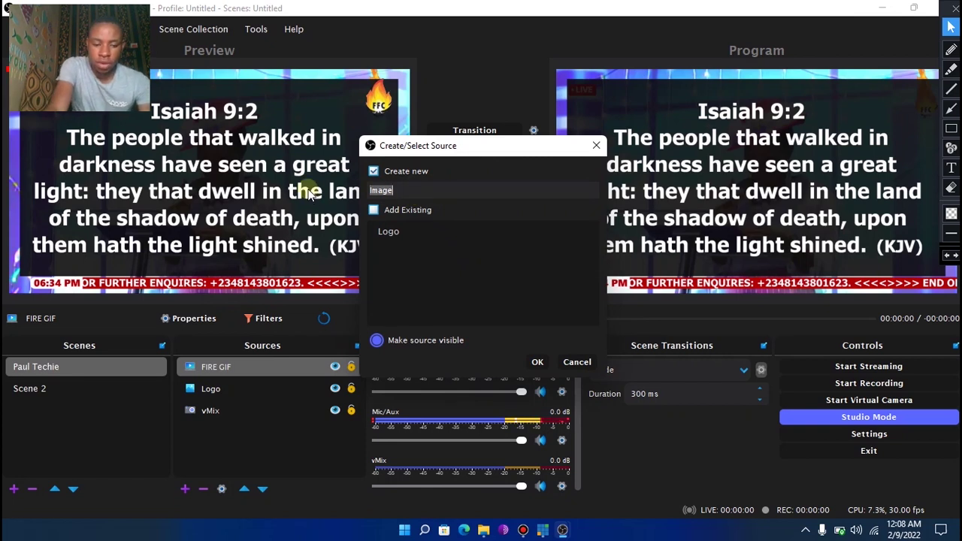
{"action": "type", "text": "Live"}
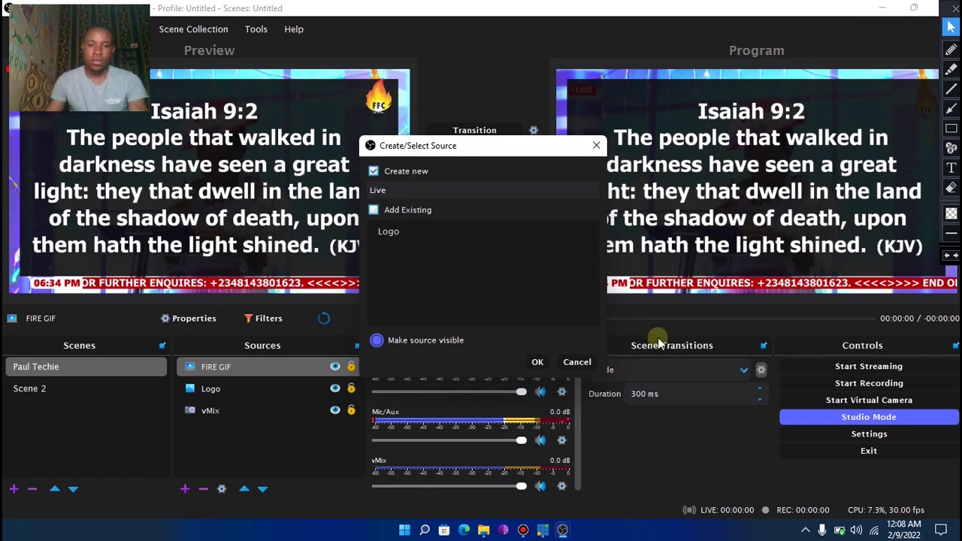
{"action": "left_click", "coordinate": [535, 359]}
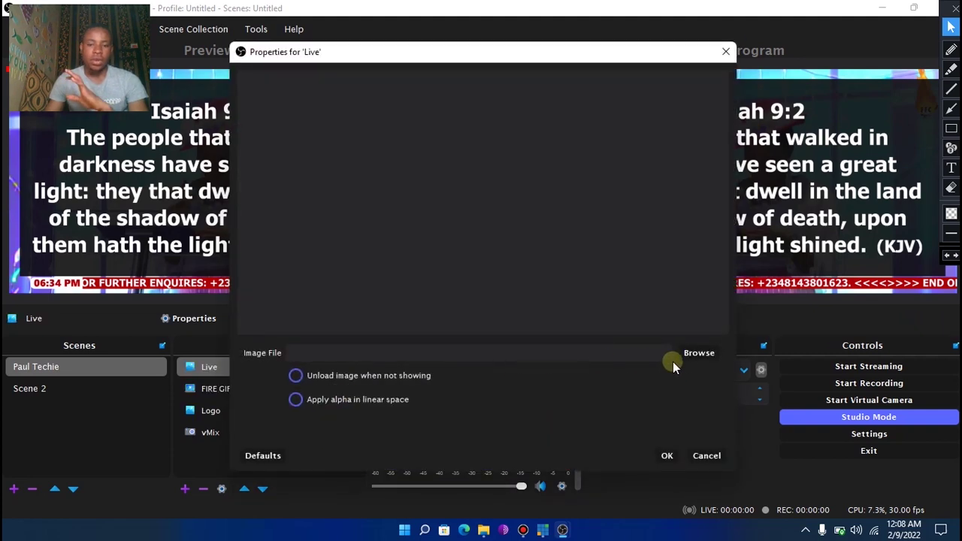
Browse to and select the Fresh Fire3 image as its picture
{"action": "left_click", "coordinate": [698, 351]}
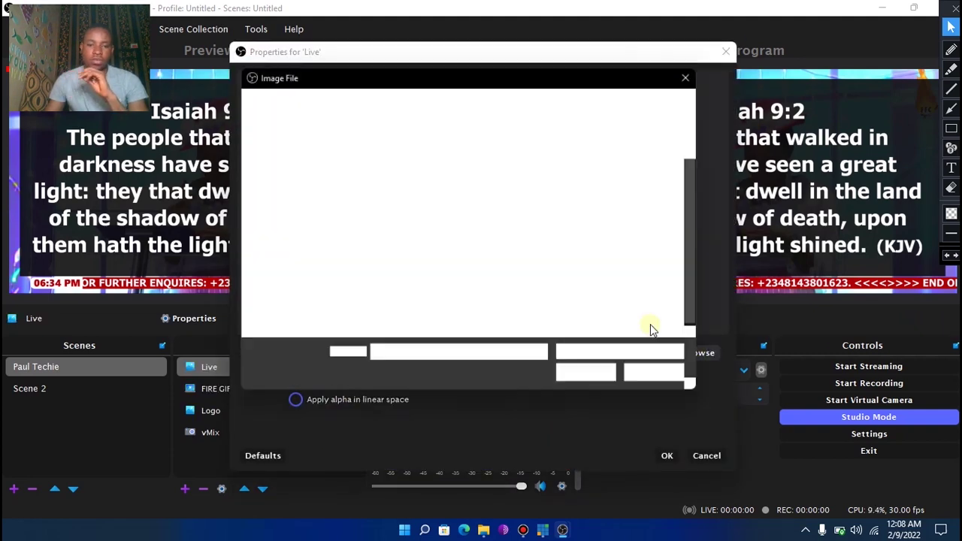
{"action": "left_click", "coordinate": [485, 308]}
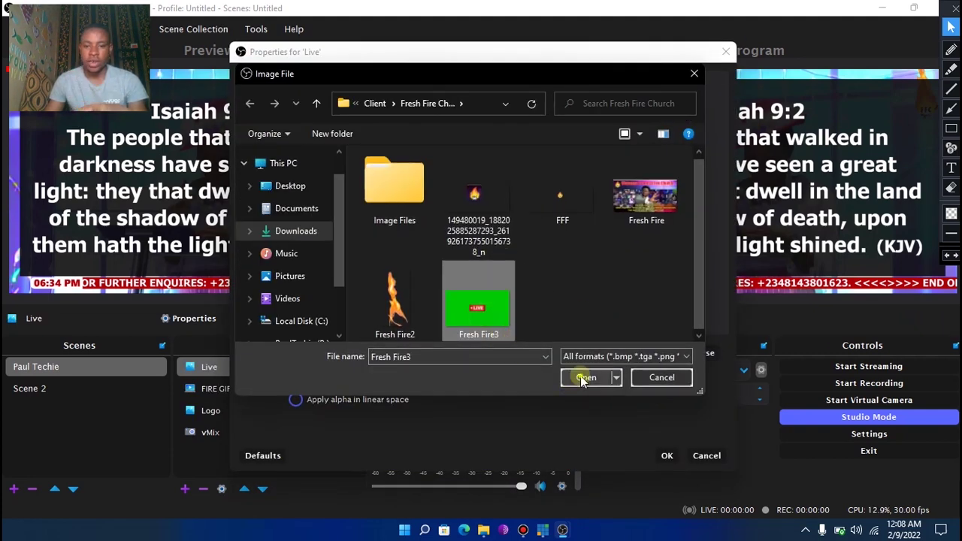
{"action": "left_click", "coordinate": [585, 378]}
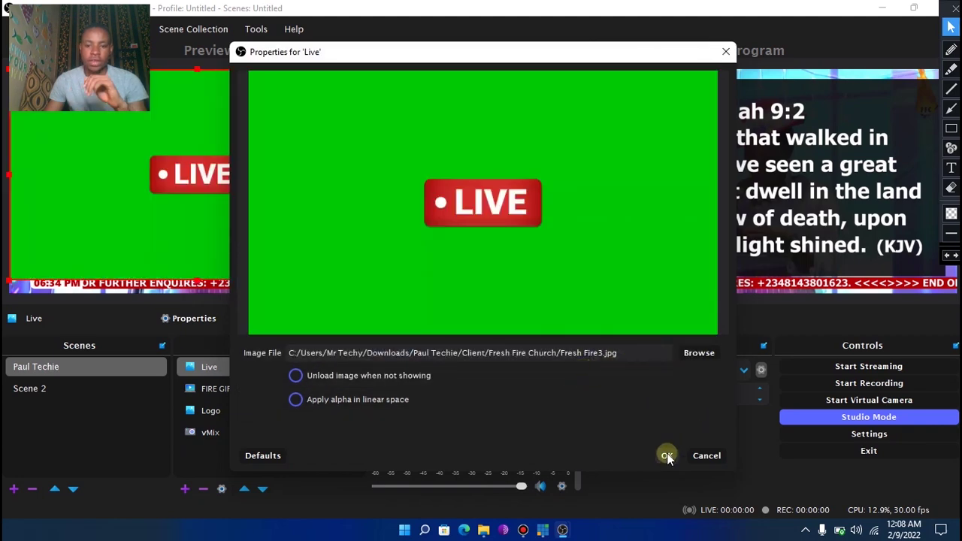
Save the Live source with Fresh Fire3.jpg so the LIVE badge tops the Preview
{"action": "left_click", "coordinate": [667, 455]}
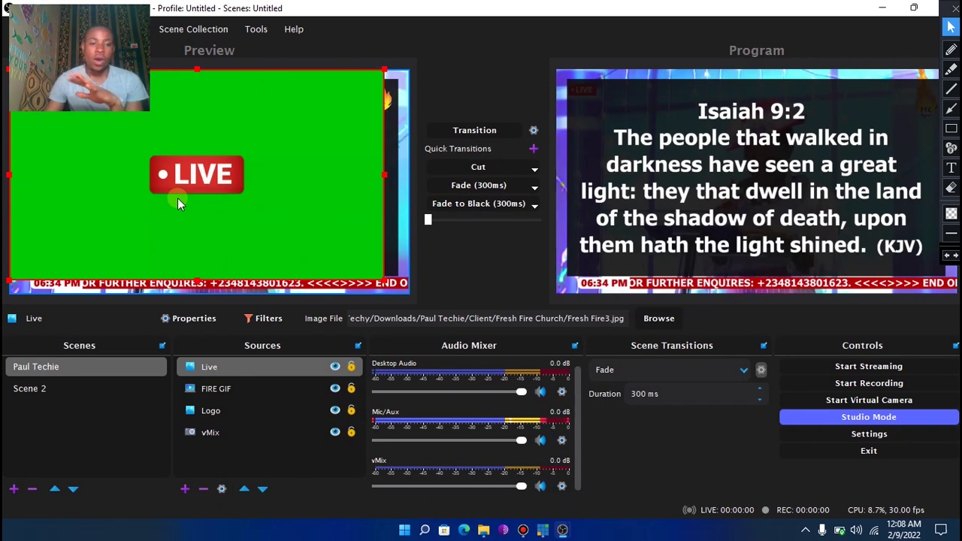
{"action": "left_click", "coordinate": [230, 383]}
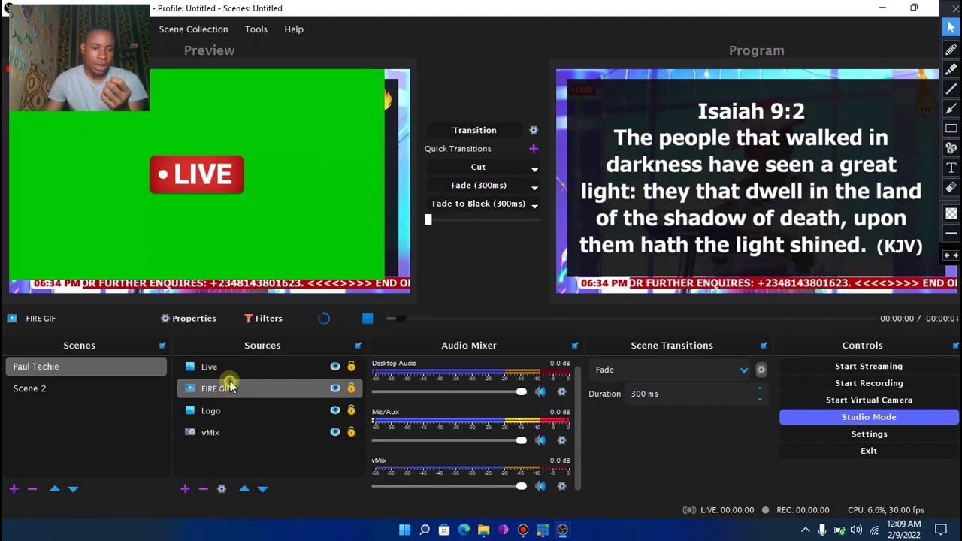
{"action": "left_click", "coordinate": [230, 372]}
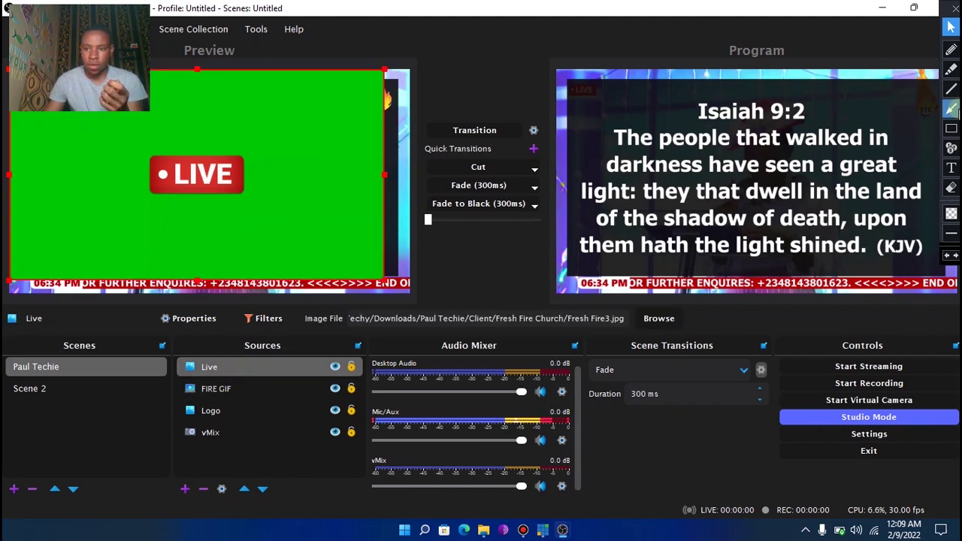
Draw, then erase, a red arrow pointing at the Live source in the Sources list
{"action": "left_click", "coordinate": [950, 109]}
{"action": "left_click_drag", "start_coordinate": [159, 439], "coordinate": [212, 369]}
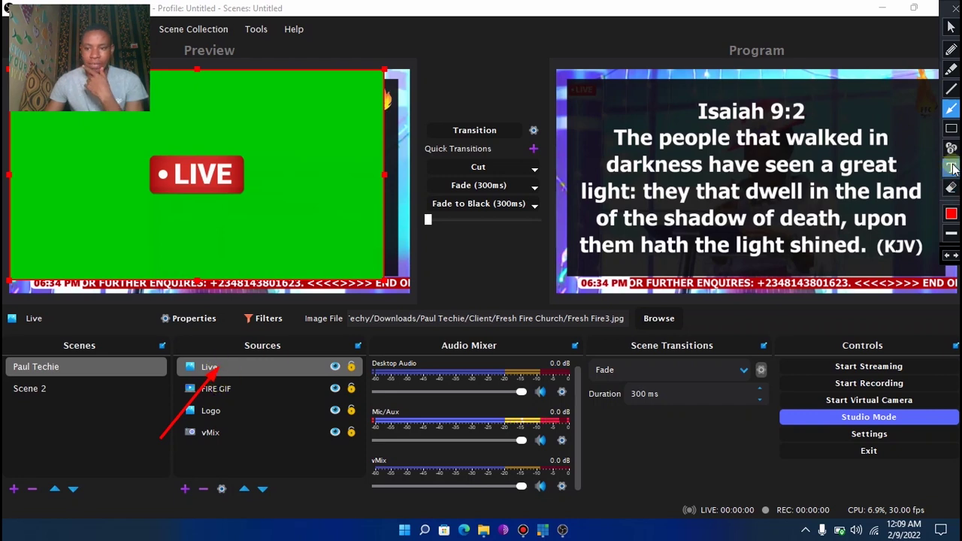
{"action": "left_click", "coordinate": [951, 188]}
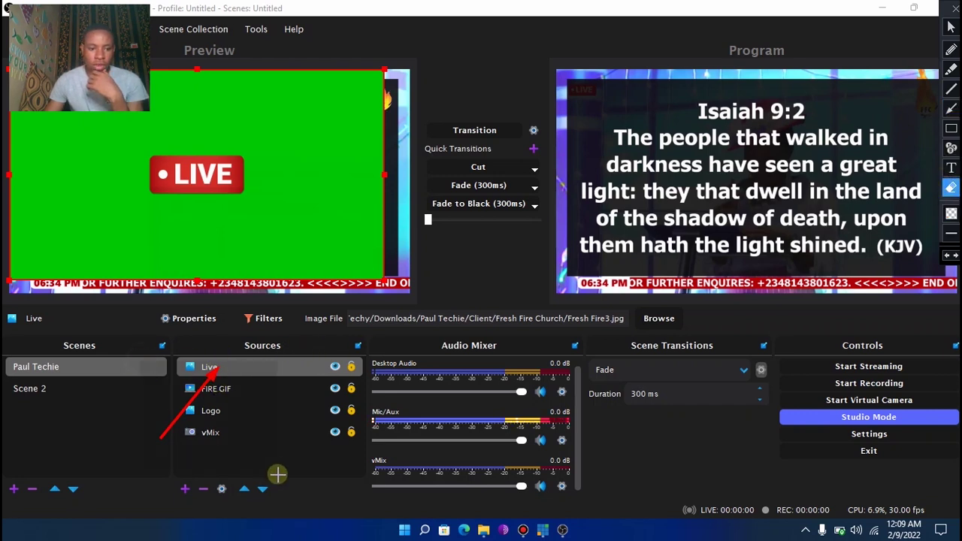
{"action": "left_click", "coordinate": [219, 374]}
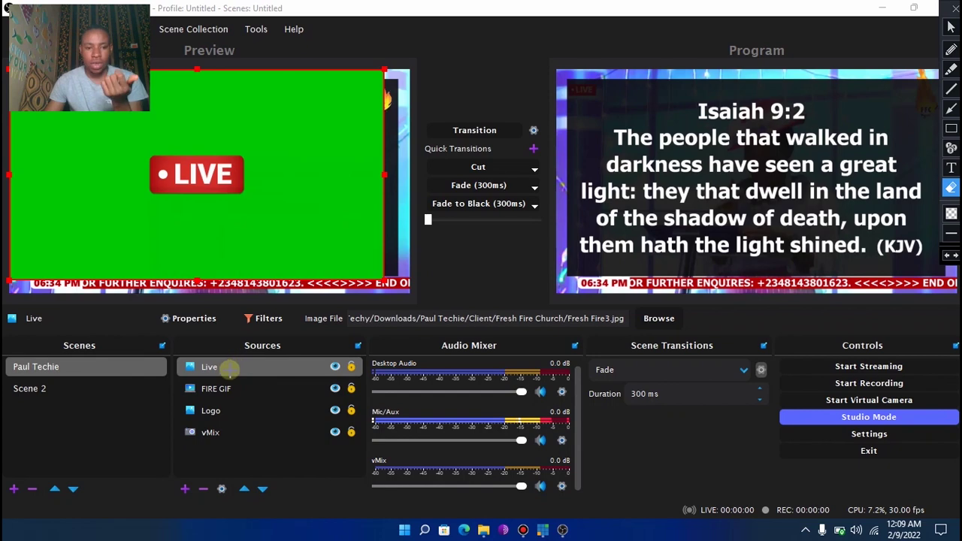
{"action": "left_click", "coordinate": [951, 27]}
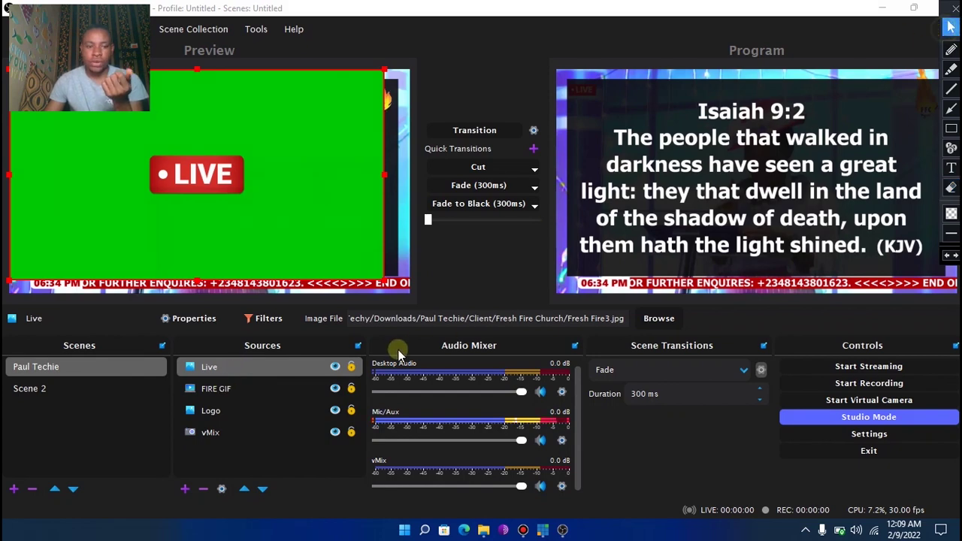
Open the Filters window for the Live source, briefly marking it with an annotation
{"action": "right_click", "coordinate": [217, 369]}
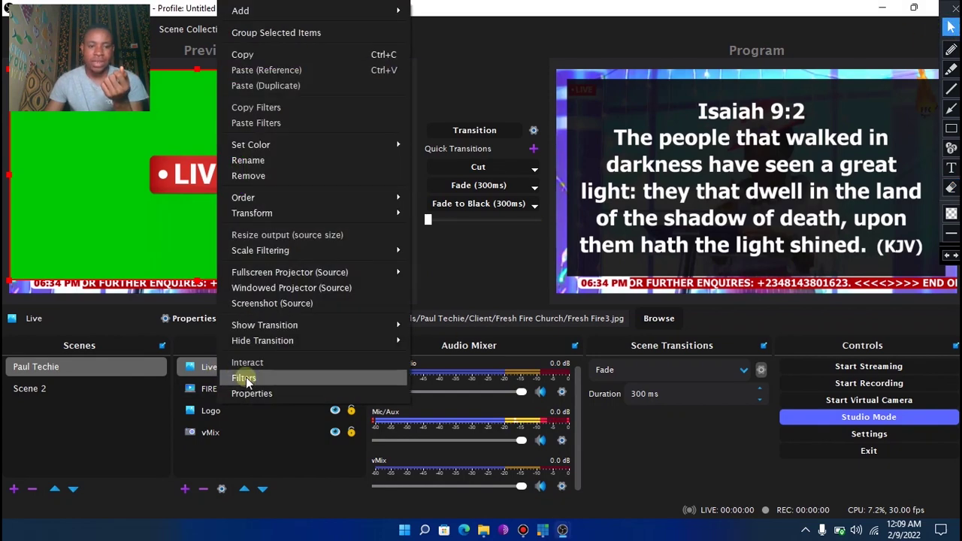
{"action": "left_click", "coordinate": [209, 368]}
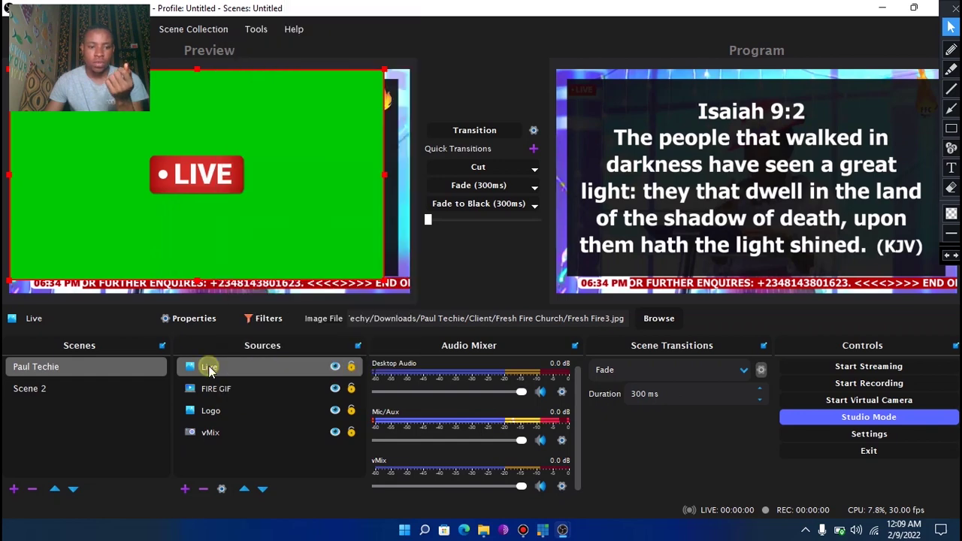
{"action": "right_click", "coordinate": [210, 370]}
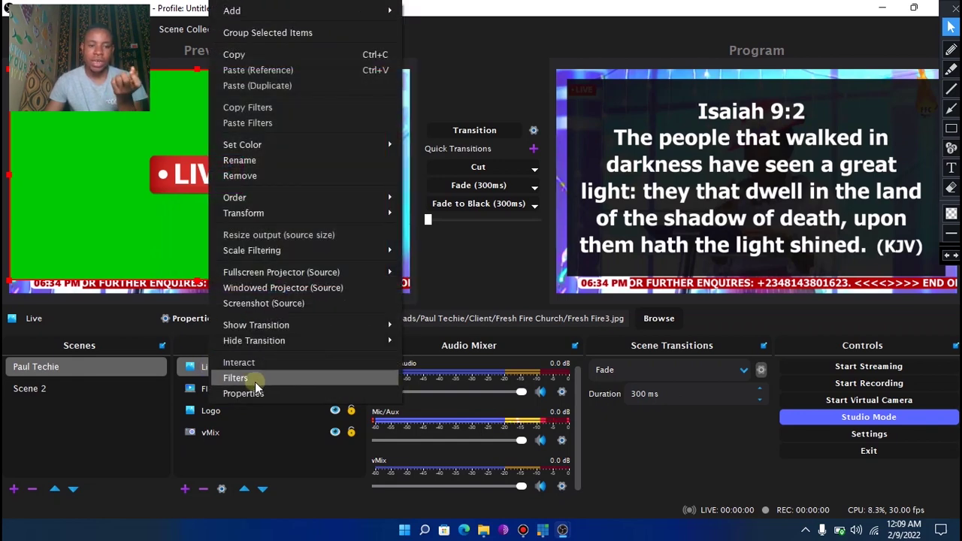
{"action": "left_click", "coordinate": [255, 377]}
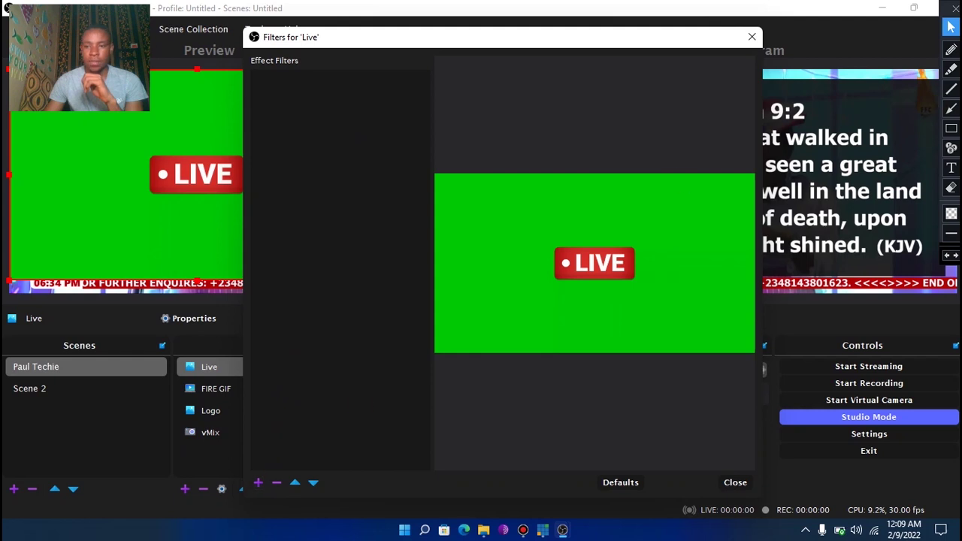
{"action": "left_click", "coordinate": [950, 109]}
{"action": "left_click_drag", "start_coordinate": [267, 400], "coordinate": [258, 483]}
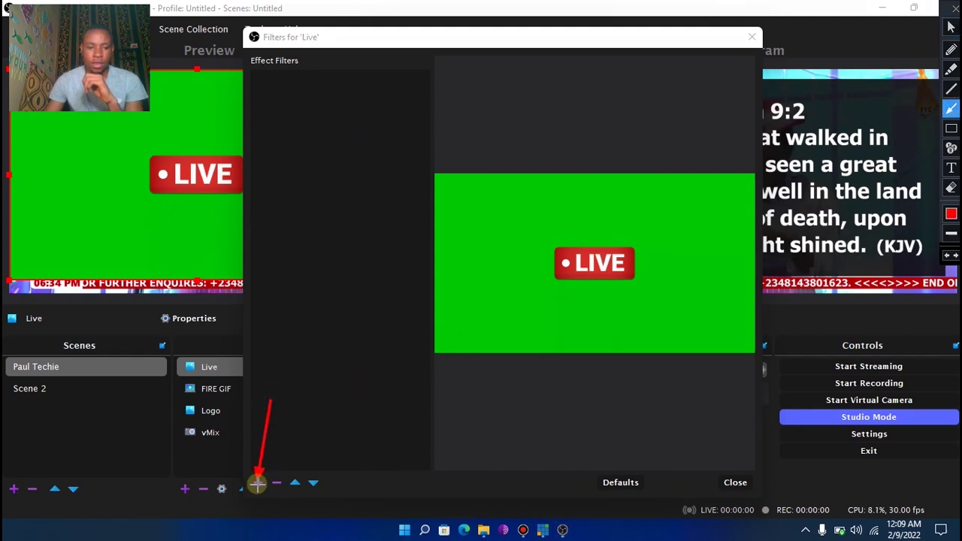
{"action": "left_click", "coordinate": [950, 188]}
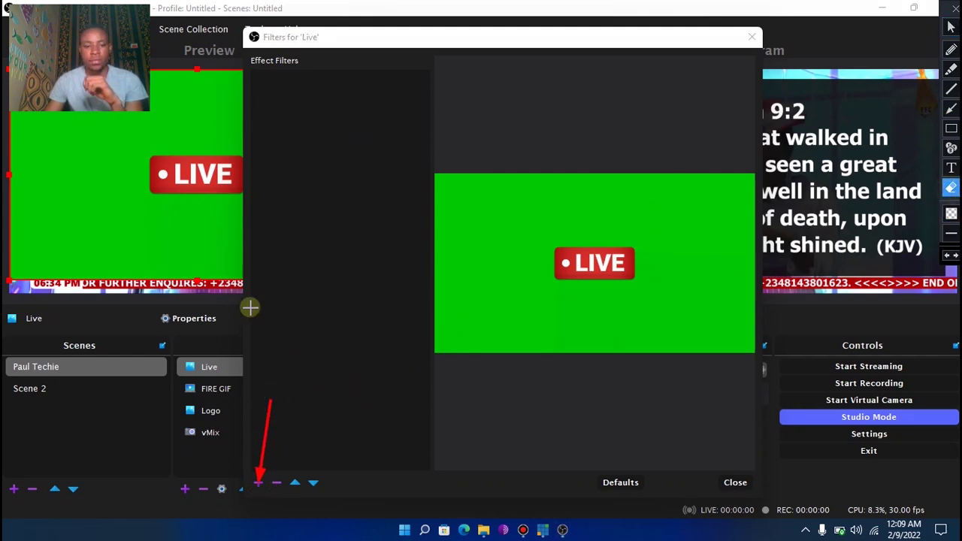
{"action": "mouse_move", "coordinate": [242, 327]}
{"action": "left_mouse_down"}
{"action": "mouse_move", "coordinate": [277, 501]}
{"action": "mouse_move", "coordinate": [303, 512]}
{"action": "left_mouse_up"}
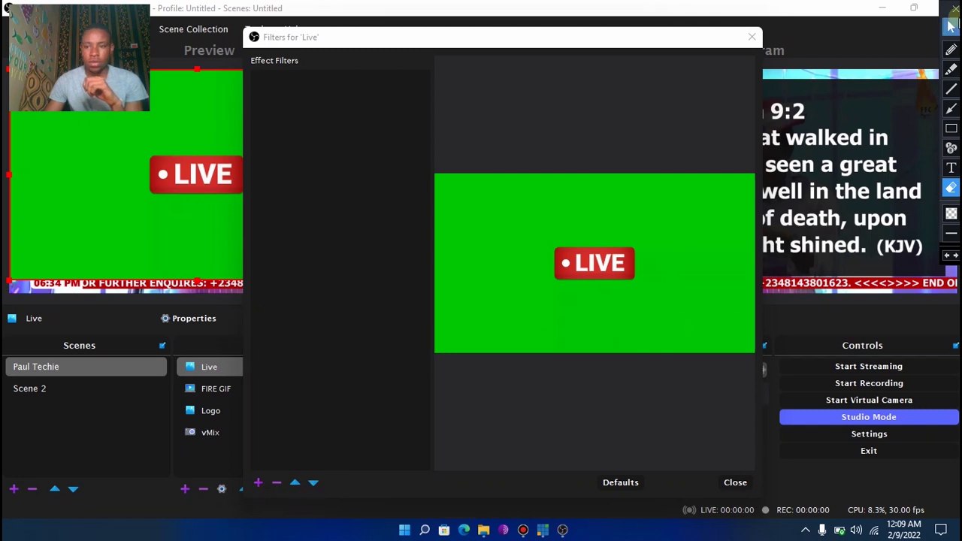
{"action": "left_click", "coordinate": [951, 26]}
Add a Color Key filter keying custom #00ff00 with similarity 773 and smoothness 184
{"action": "left_click", "coordinate": [254, 483]}
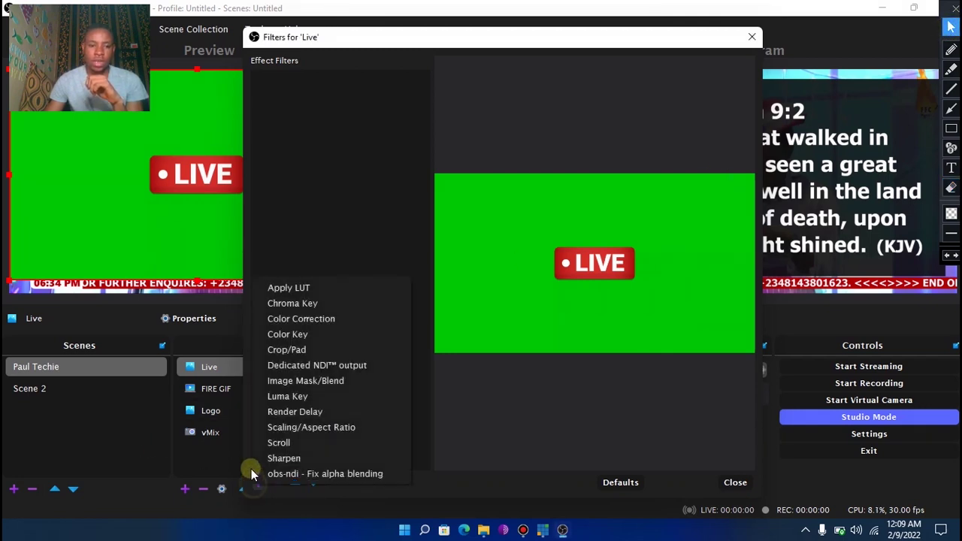
{"action": "left_click", "coordinate": [297, 334]}
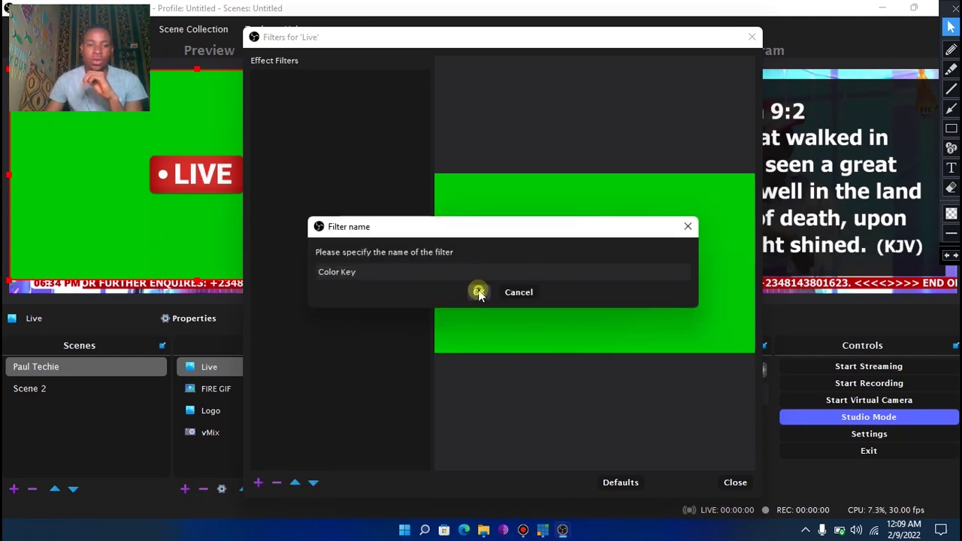
{"action": "left_click", "coordinate": [478, 293]}
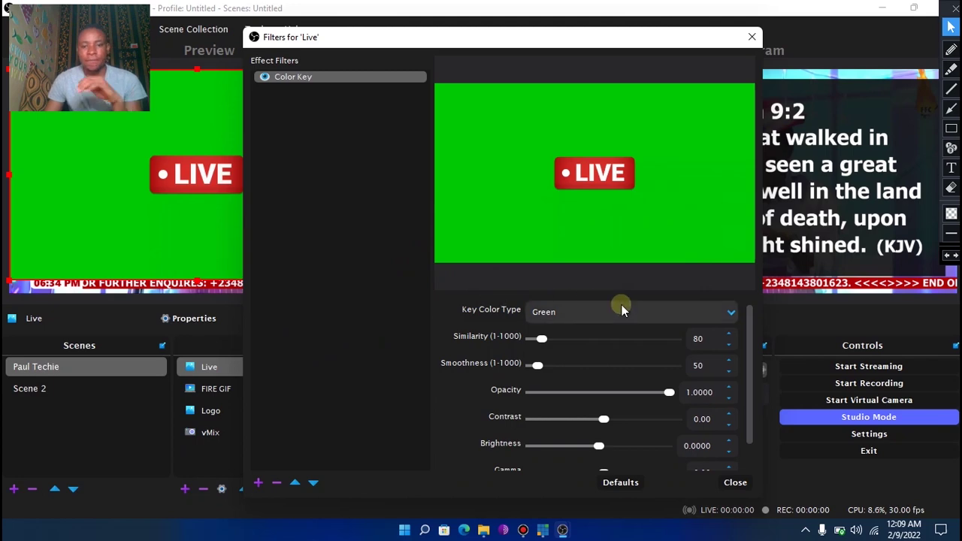
{"action": "left_click", "coordinate": [653, 311]}
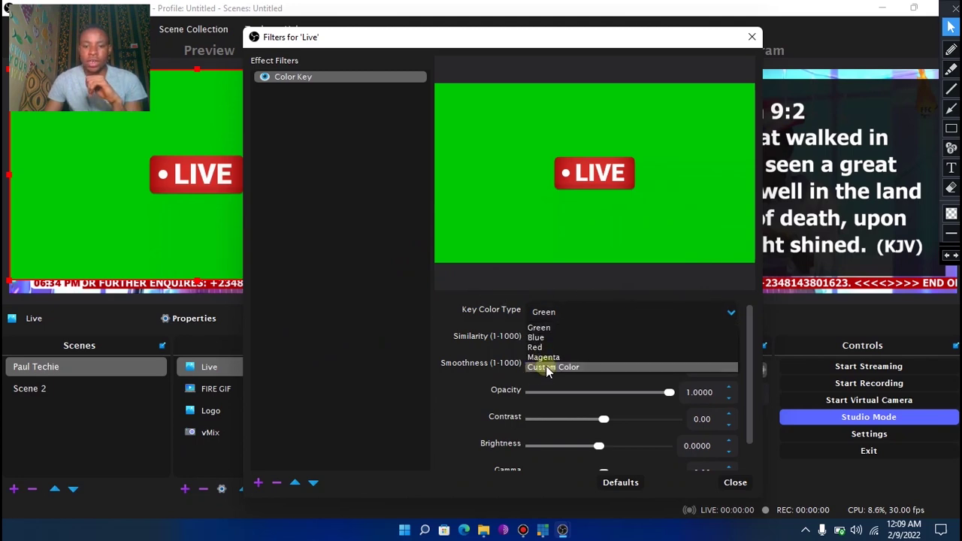
{"action": "left_click", "coordinate": [546, 365]}
{"action": "left_click", "coordinate": [653, 335]}
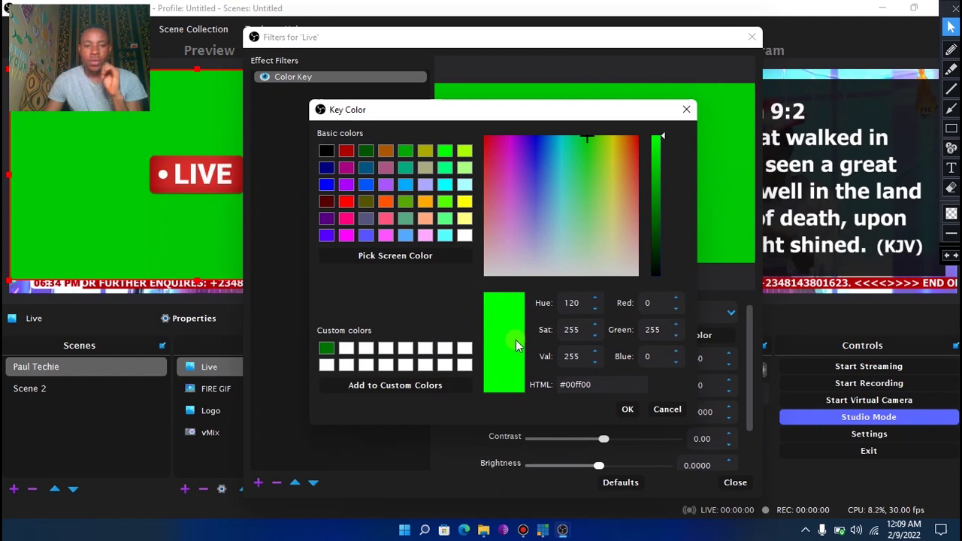
{"action": "left_click", "coordinate": [626, 409]}
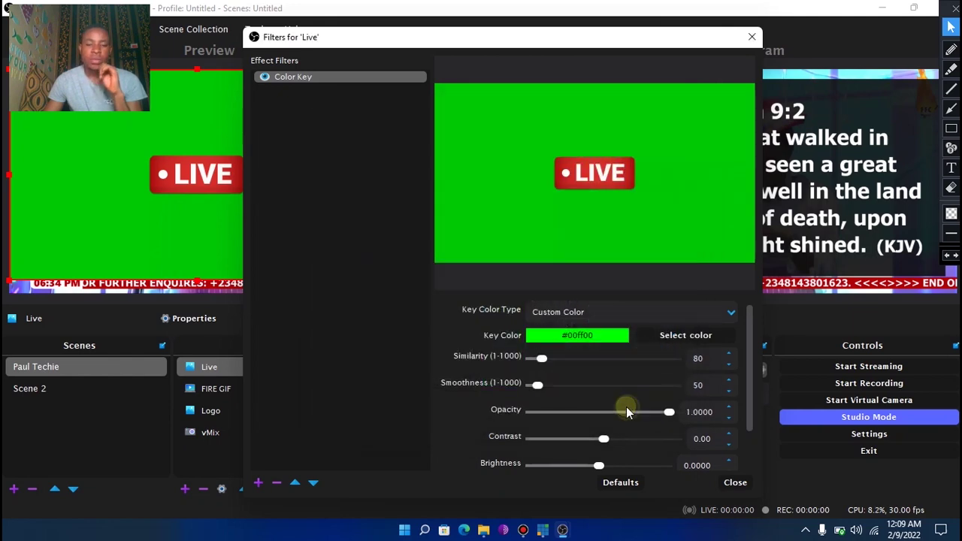
{"action": "left_click_drag", "start_coordinate": [547, 357], "coordinate": [644, 362]}
{"action": "left_click", "coordinate": [536, 385]}
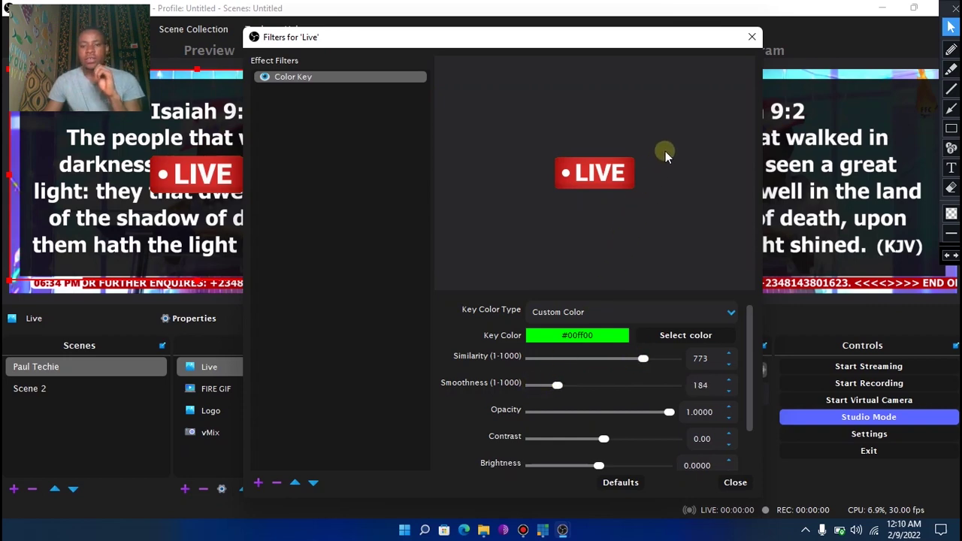
Close the filters and resize the LIVE badge into the top-left corner, checking vMix output
{"action": "left_click", "coordinate": [735, 482]}
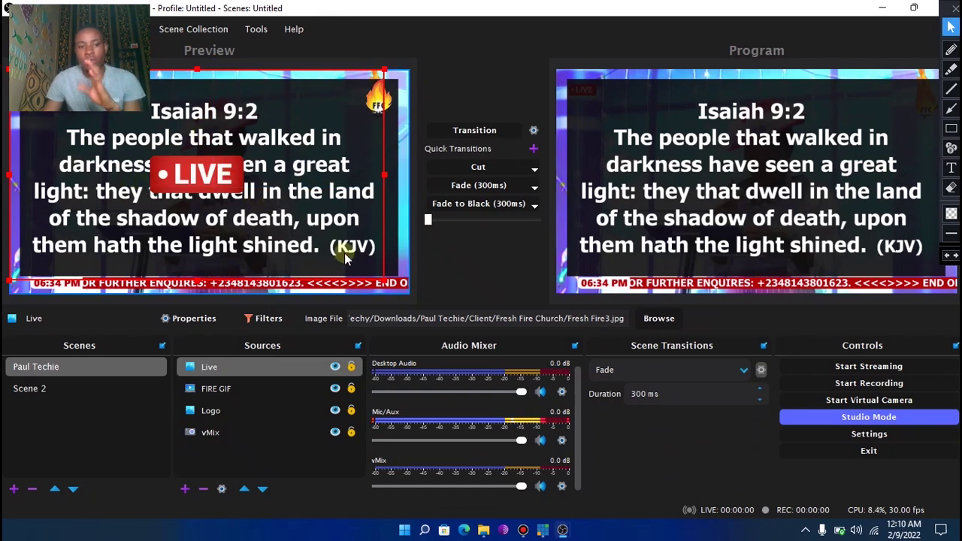
{"action": "left_click_drag", "start_coordinate": [385, 278], "coordinate": [85, 107]}
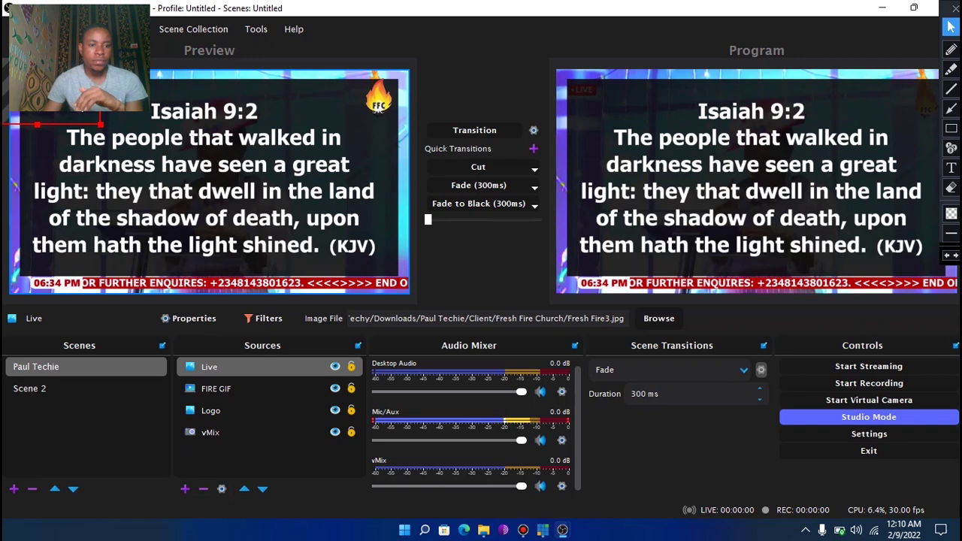
{"action": "left_click", "coordinate": [538, 530]}
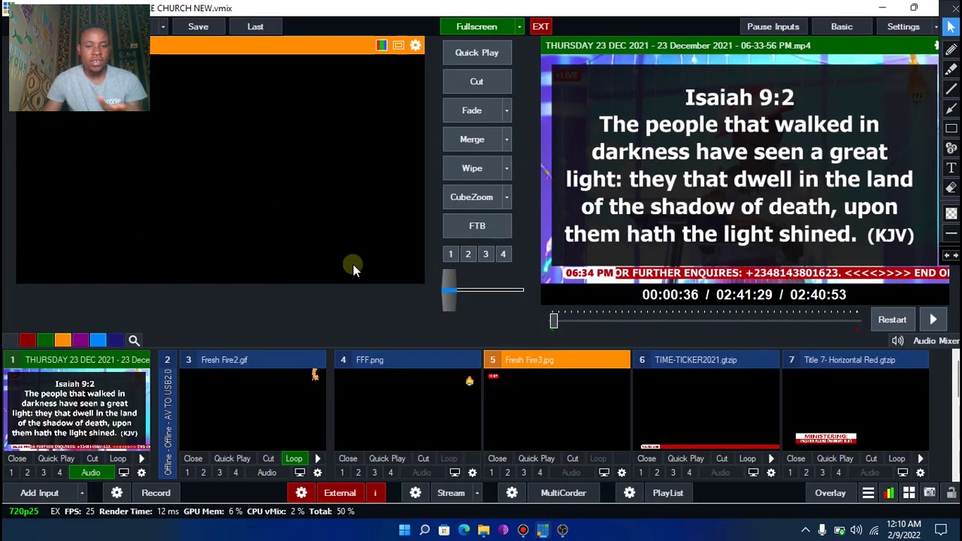
{"action": "mouse_move", "coordinate": [563, 530]}
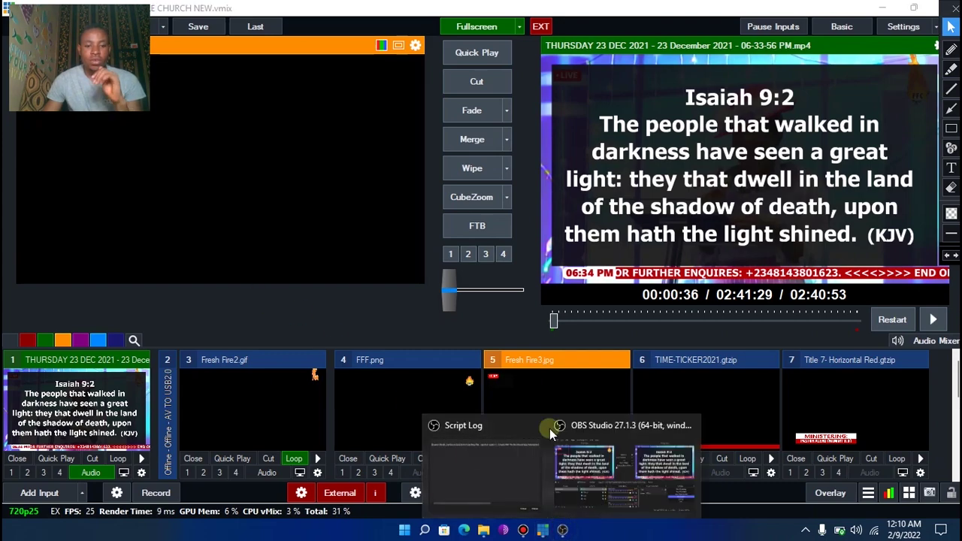
{"action": "left_click", "coordinate": [556, 436]}
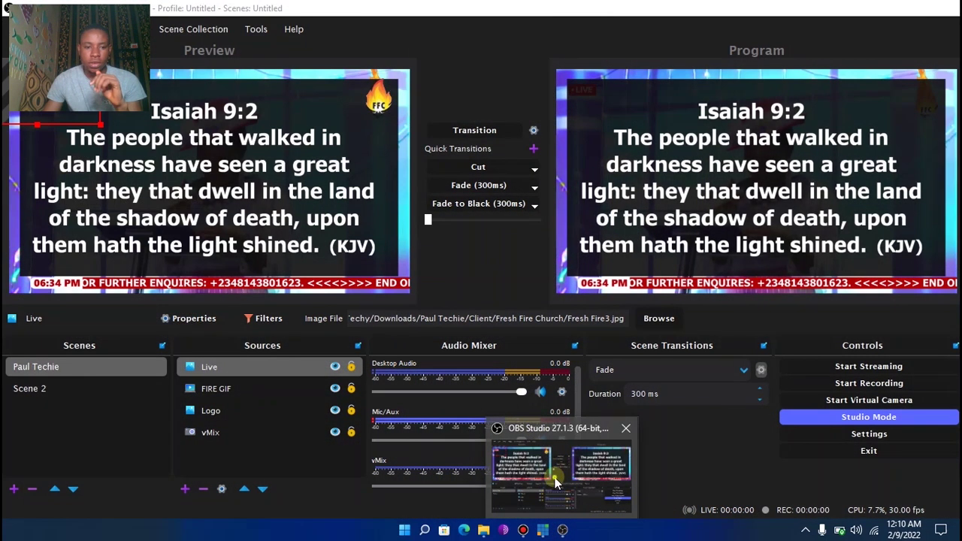
Open the Live source's Filters window and restore it to normal size
{"action": "right_click", "coordinate": [231, 370]}
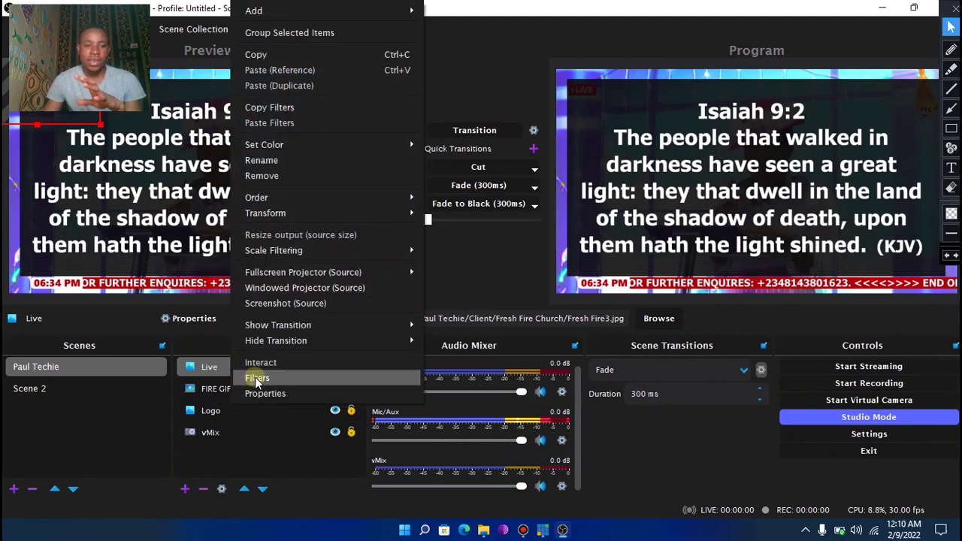
{"action": "left_click", "coordinate": [260, 378]}
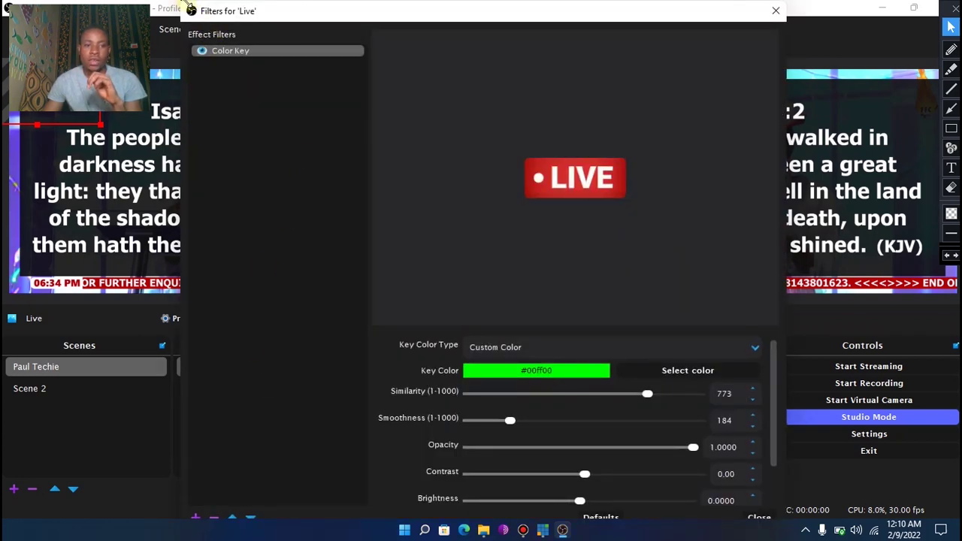
{"action": "left_click_drag", "start_coordinate": [188, 9], "coordinate": [330, 91]}
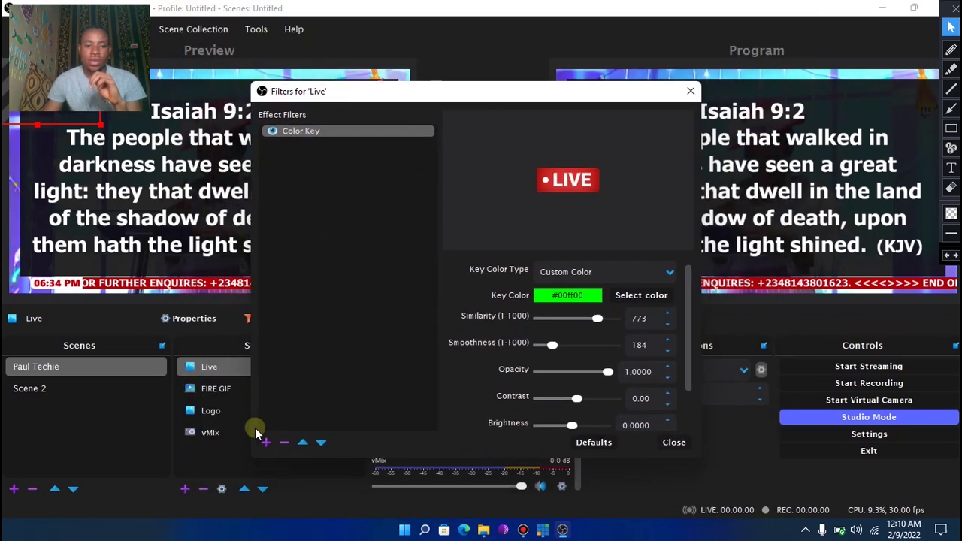
Add a Color Correction filter: gamma -0.02, contrast 0.78, brightness -0.0667
{"action": "left_click", "coordinate": [266, 443]}
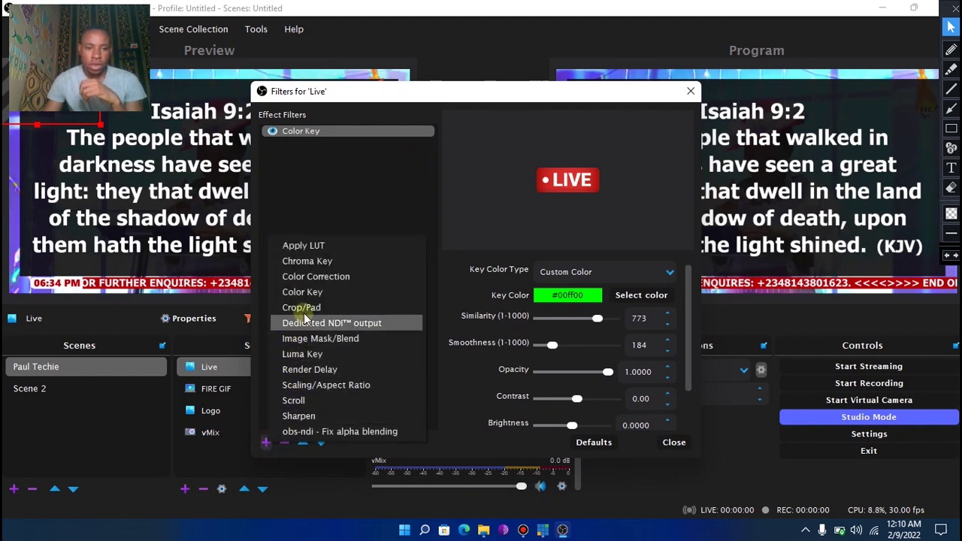
{"action": "left_click", "coordinate": [304, 279]}
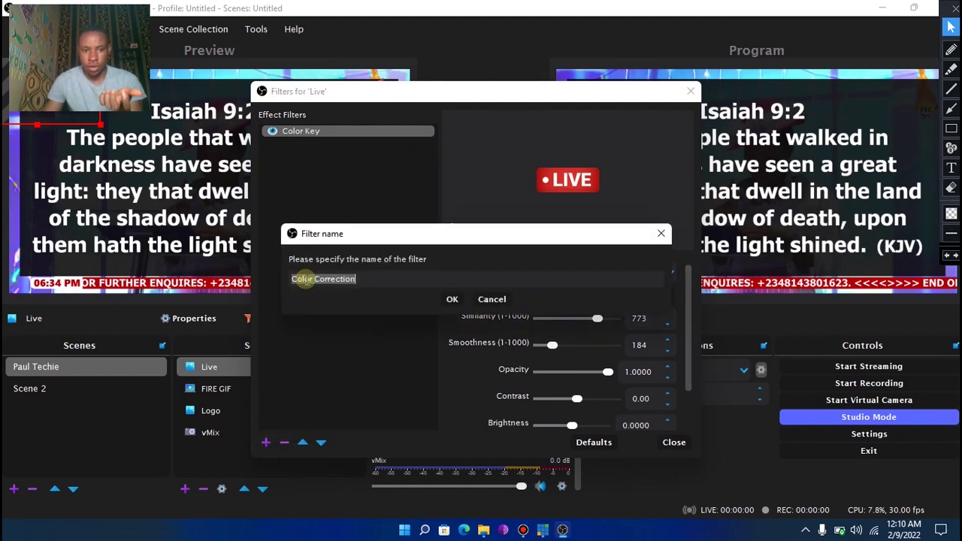
{"action": "left_click", "coordinate": [449, 299]}
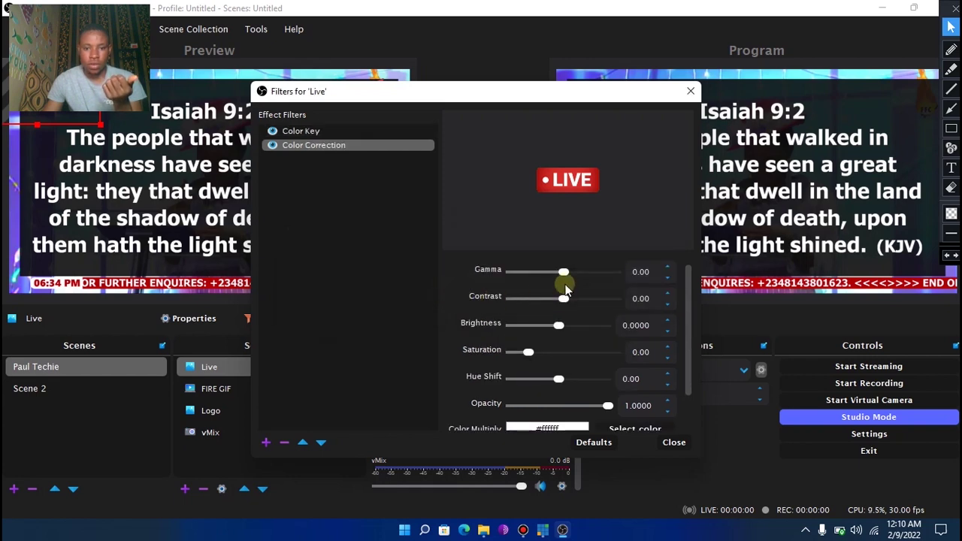
{"action": "left_click_drag", "start_coordinate": [563, 273], "coordinate": [552, 330]}
{"action": "left_click", "coordinate": [563, 300]}
{"action": "left_click", "coordinate": [557, 329]}
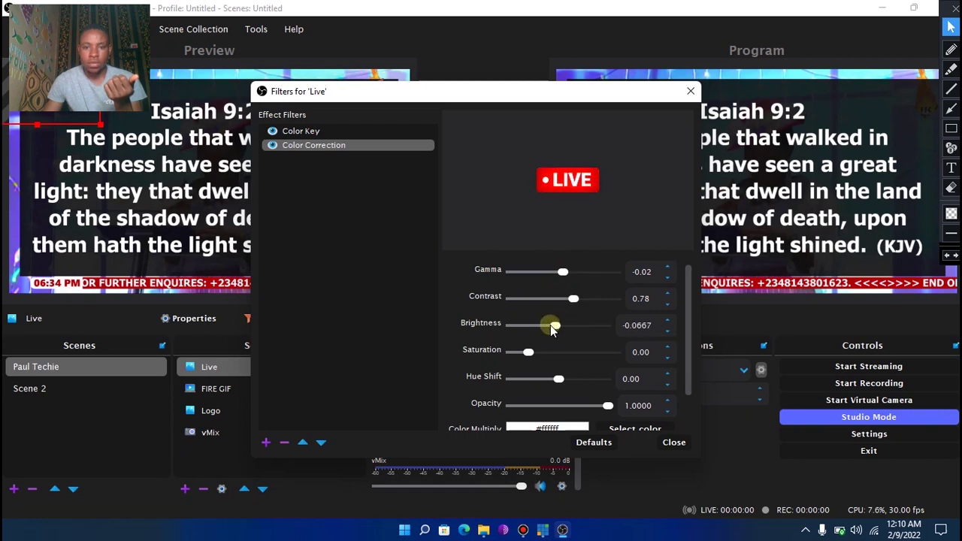
{"action": "left_click", "coordinate": [572, 300]}
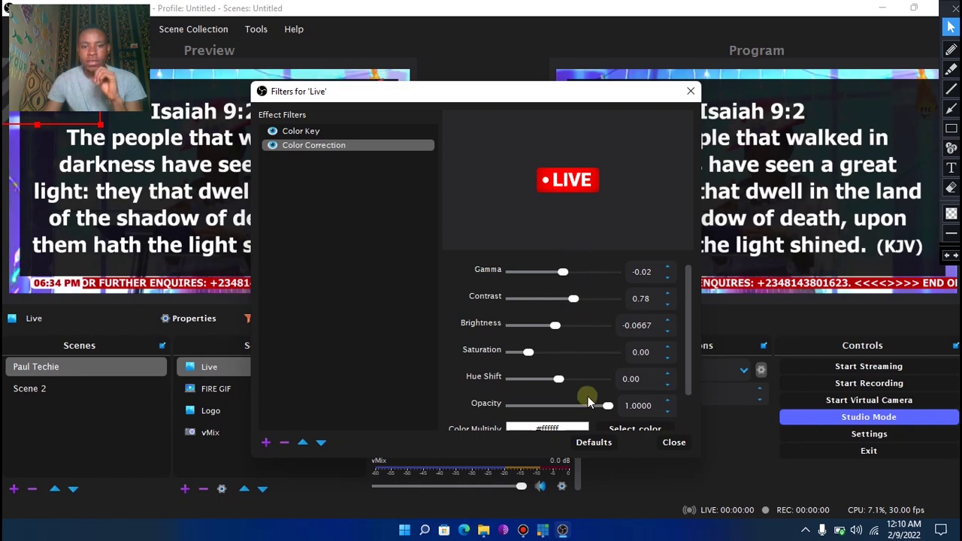
{"action": "left_click", "coordinate": [673, 443]}
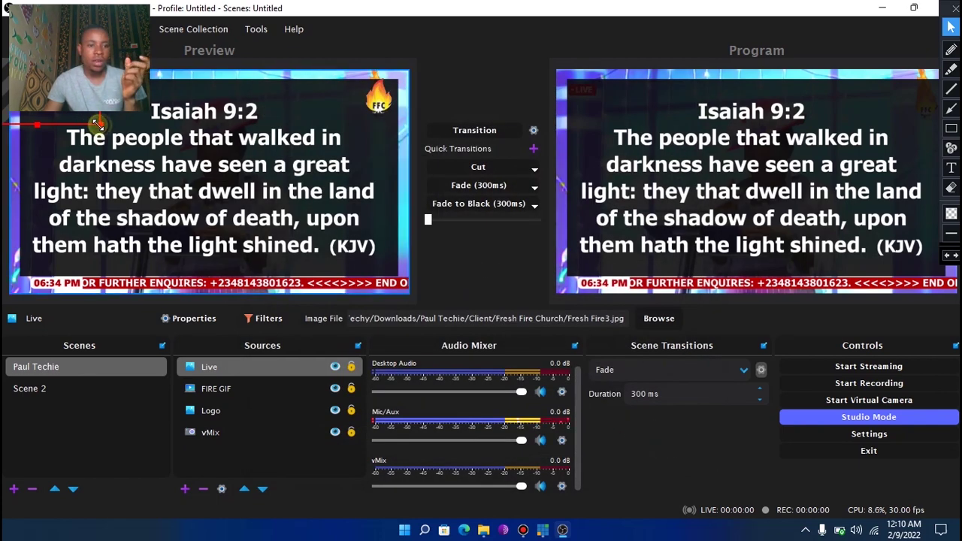
{"action": "left_click", "coordinate": [203, 172]}
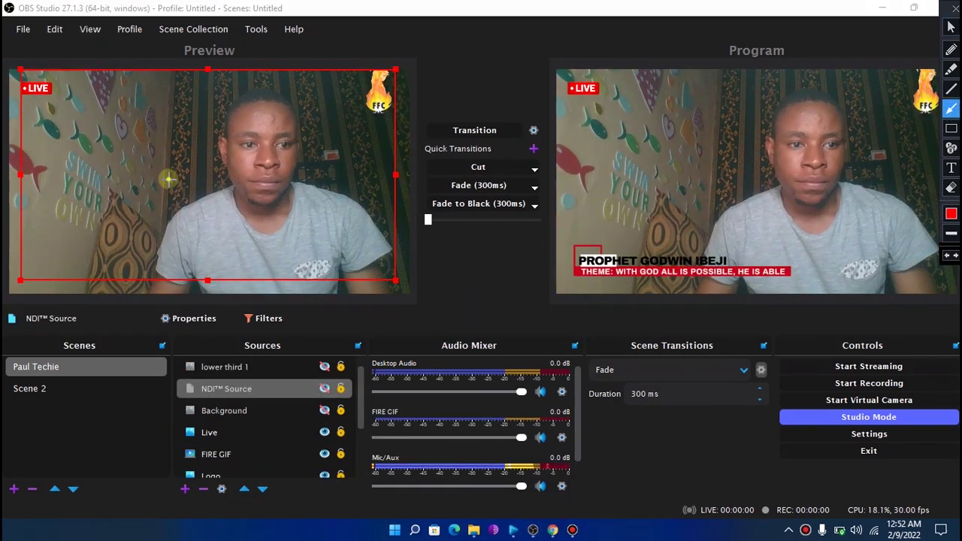
{"action": "left_click_drag", "start_coordinate": [168, 180], "coordinate": [52, 99]}
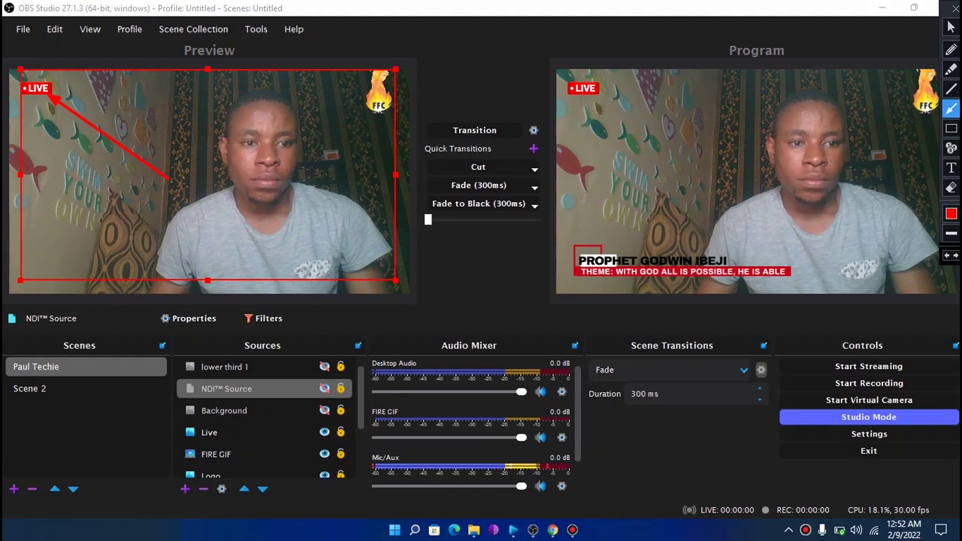
{"action": "key", "text": "e"}
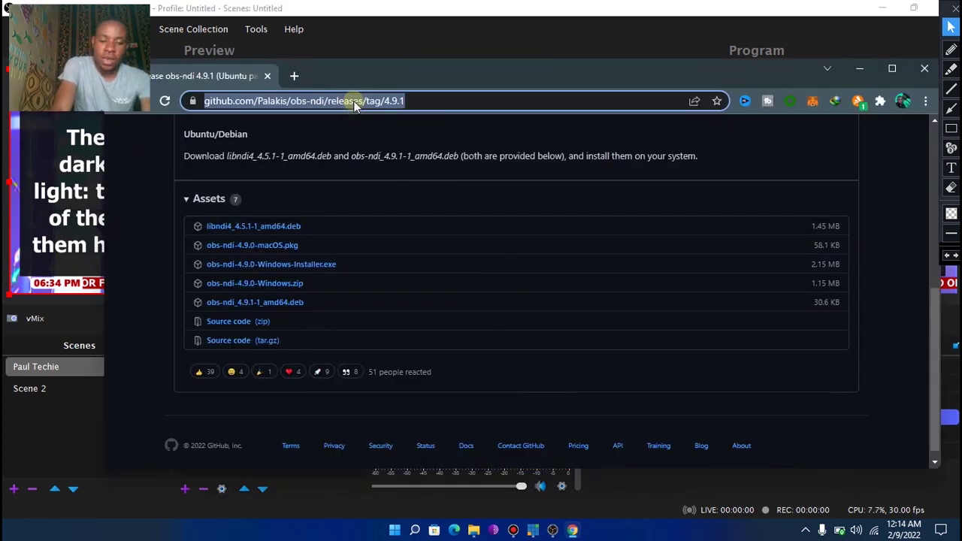
Search Google for 'newtek ndi' and open the NewTek NDI Applications result
{"action": "type", "text": "newt"}
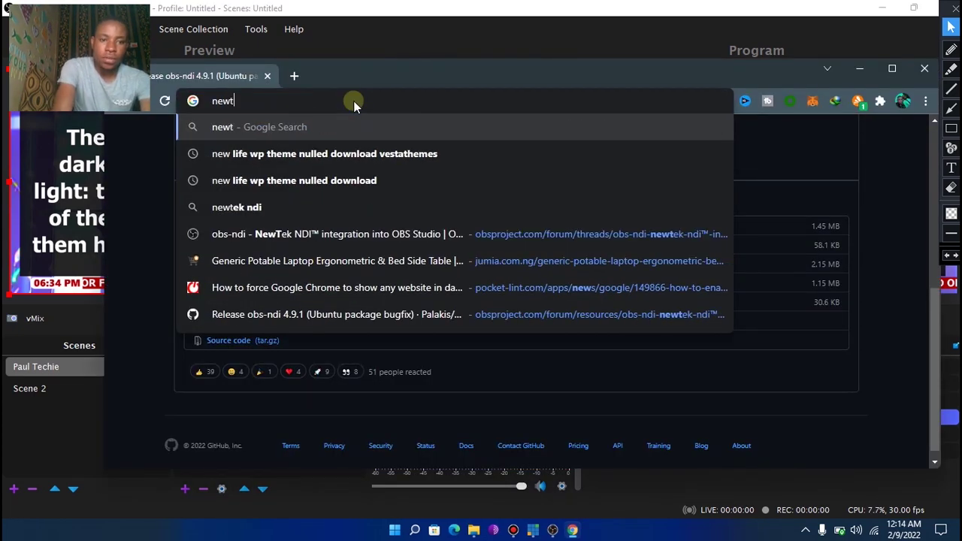
{"action": "type", "text": "ek ndi"}
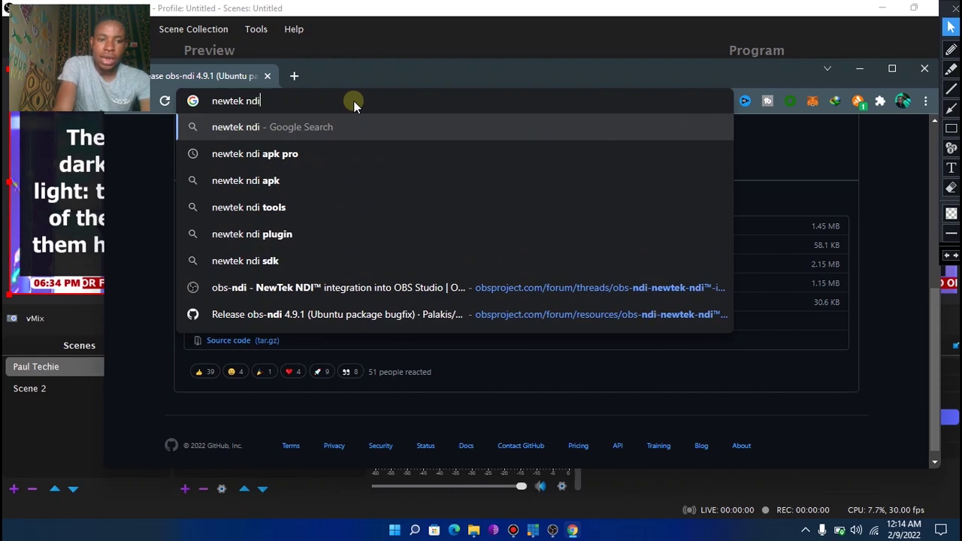
{"action": "key", "text": "Return"}
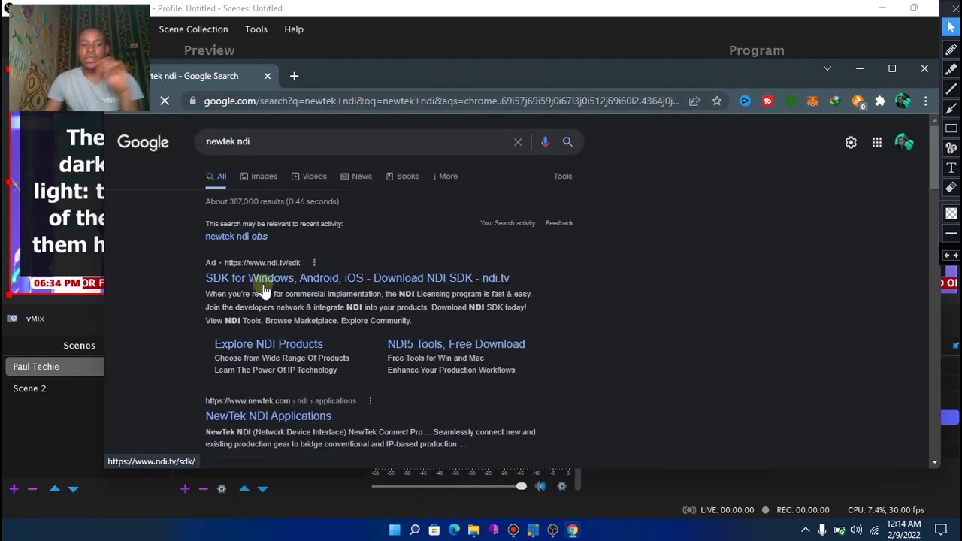
{"action": "scroll", "coordinate": [519, 281], "scroll_direction": "down", "scroll_amount": 2}
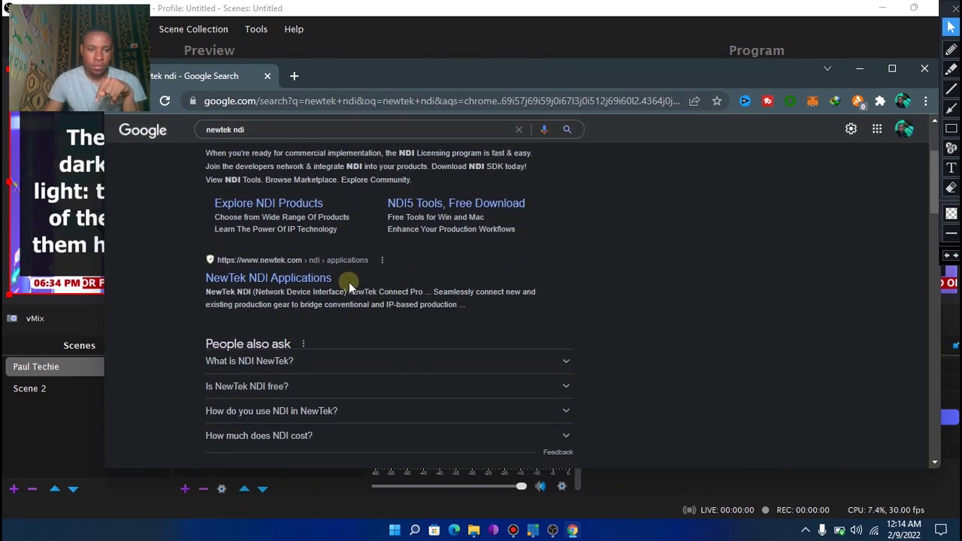
{"action": "left_click", "coordinate": [301, 277]}
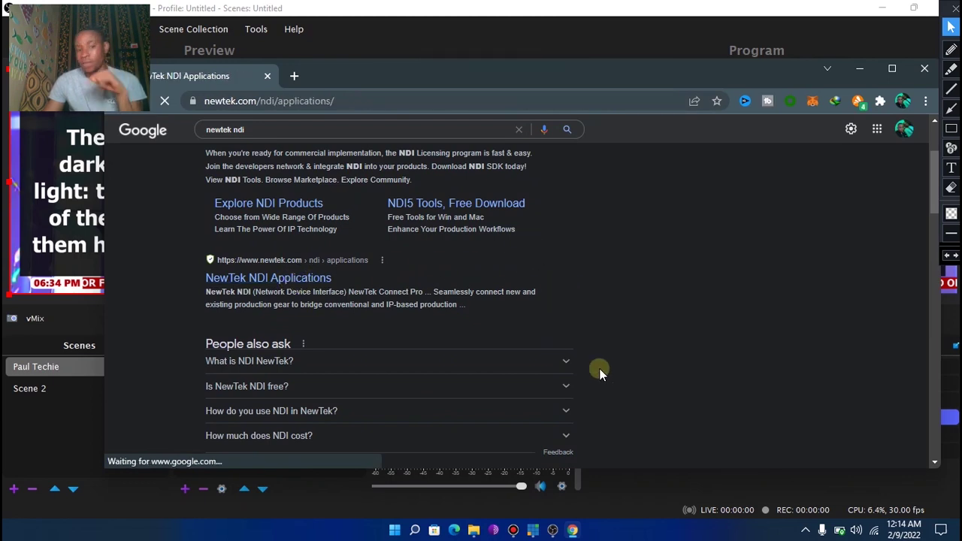
Scroll the NDI Applications page to the NDI Tools for Windows download
{"action": "scroll", "coordinate": [614, 359], "scroll_direction": "down", "scroll_amount": 3}
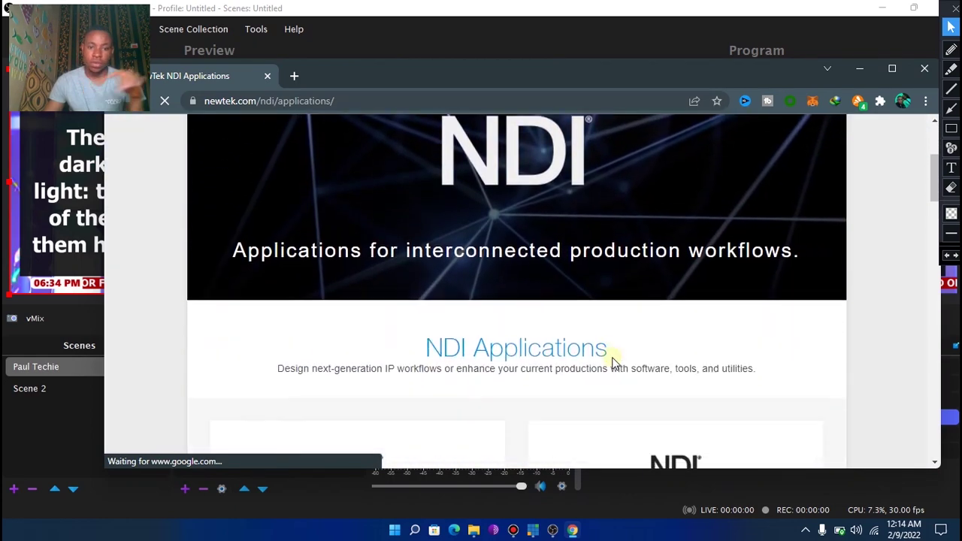
{"action": "scroll", "coordinate": [502, 300], "scroll_direction": "down", "scroll_amount": 4}
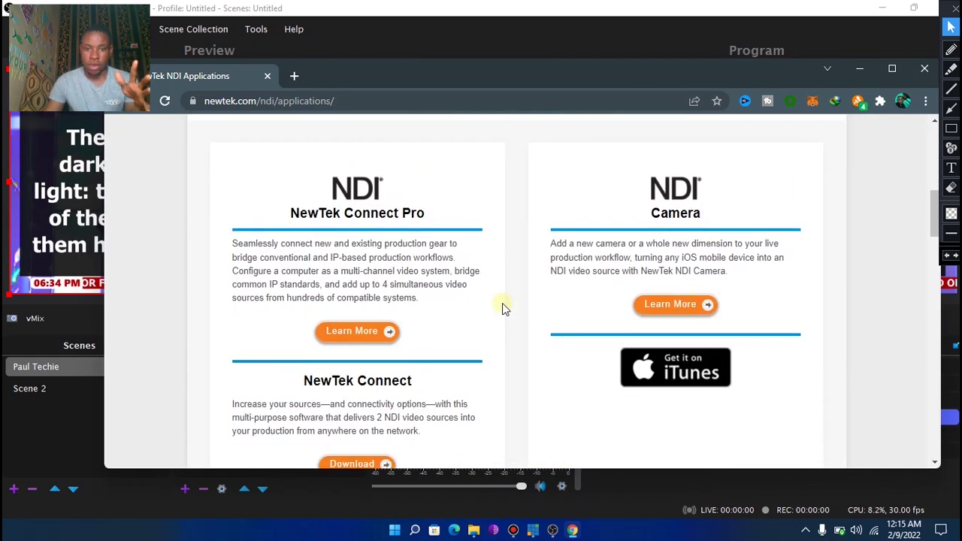
{"action": "scroll", "coordinate": [502, 306], "scroll_direction": "down", "scroll_amount": 8}
{"action": "scroll", "coordinate": [371, 294], "scroll_direction": "up", "scroll_amount": 2}
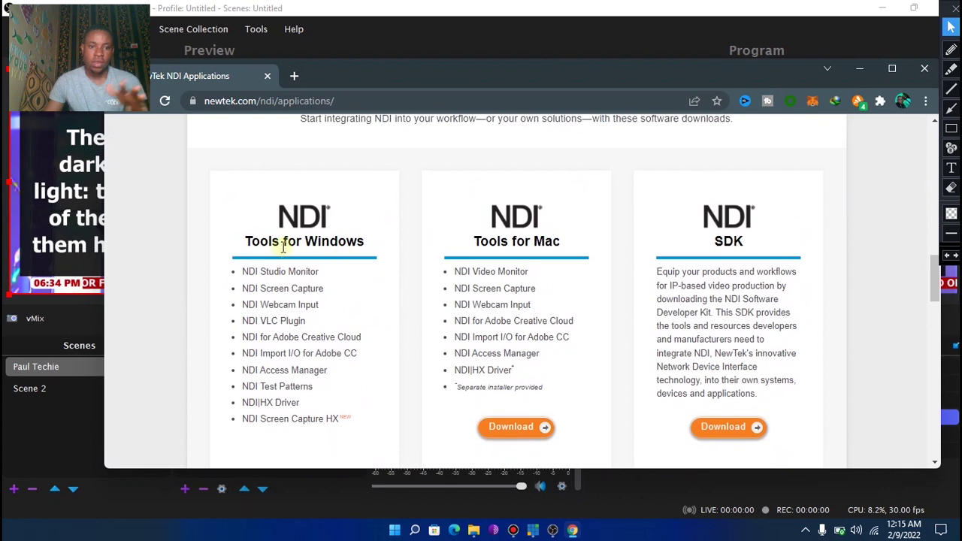
{"action": "scroll", "coordinate": [327, 261], "scroll_direction": "down", "scroll_amount": 2}
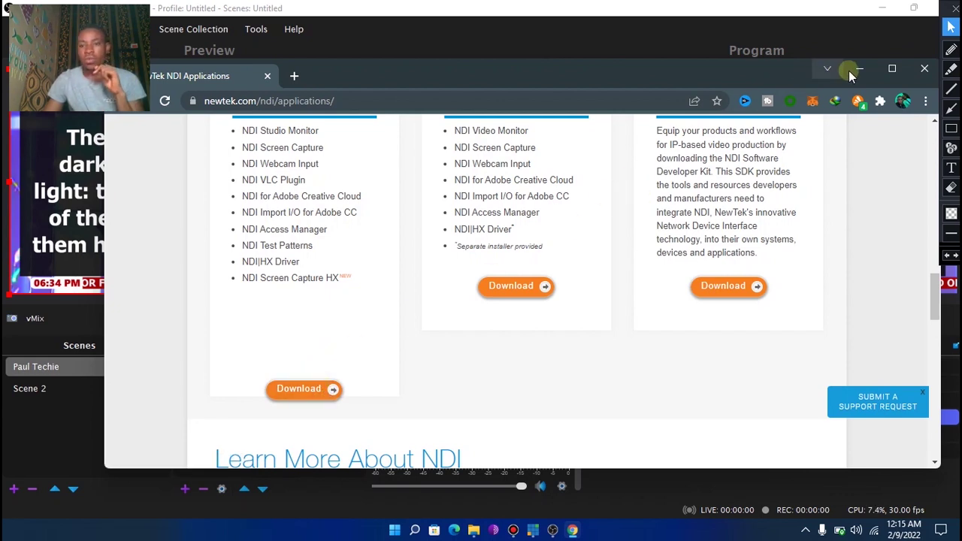
{"action": "scroll", "coordinate": [396, 230], "scroll_direction": "up", "scroll_amount": 2}
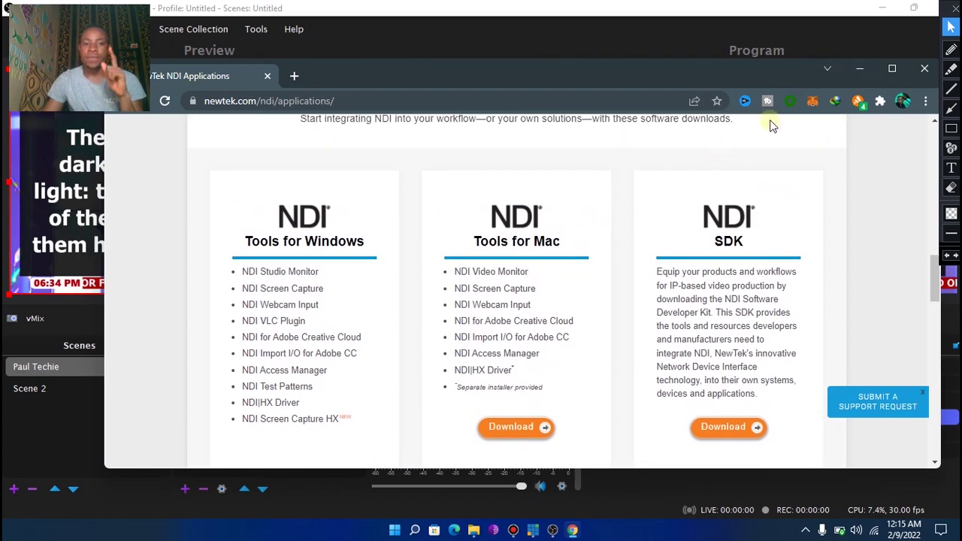
Minimize Chrome and bring up the File Explorer window
{"action": "left_click", "coordinate": [860, 68]}
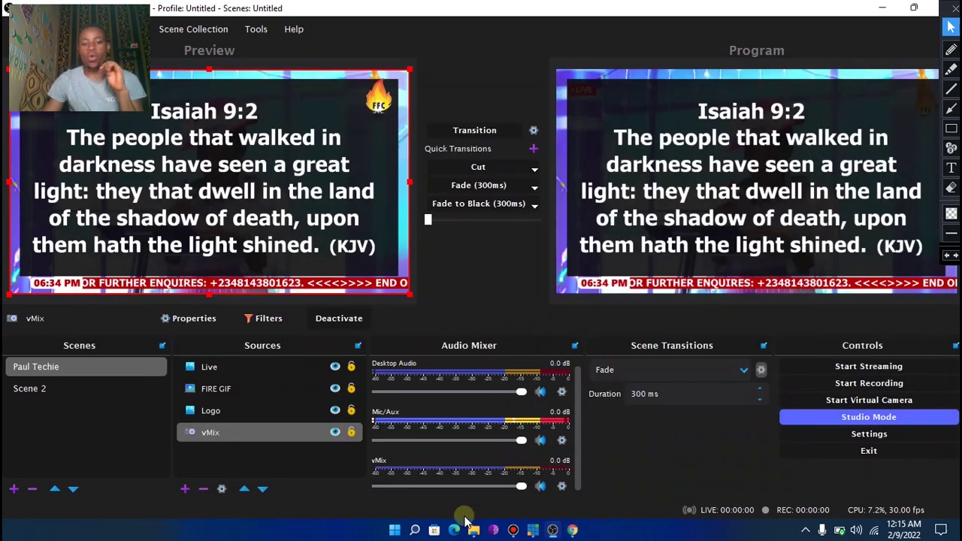
{"action": "mouse_move", "coordinate": [473, 532]}
{"action": "left_click", "coordinate": [472, 461]}
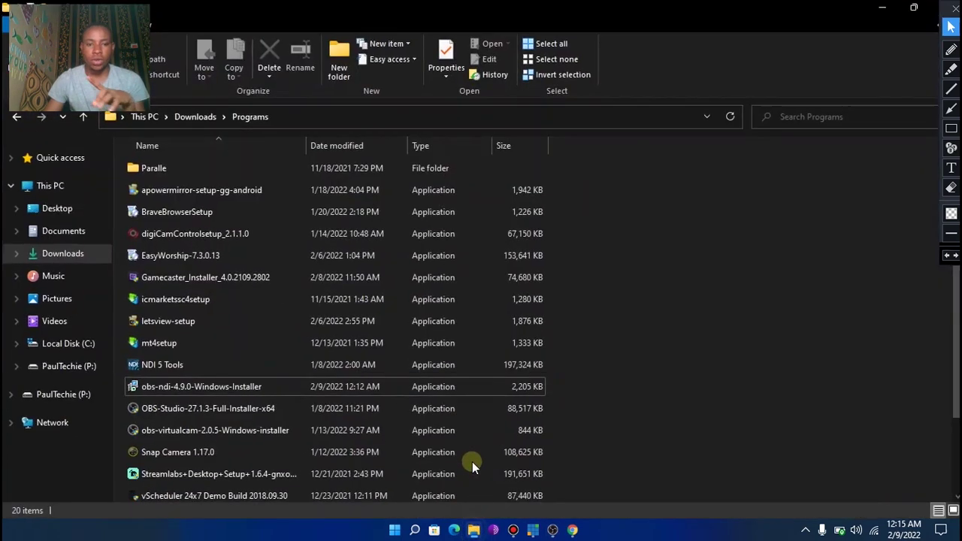
Navigate to Downloads > Programs and locate the NDI 5 Tools installer
{"action": "left_click", "coordinate": [65, 255]}
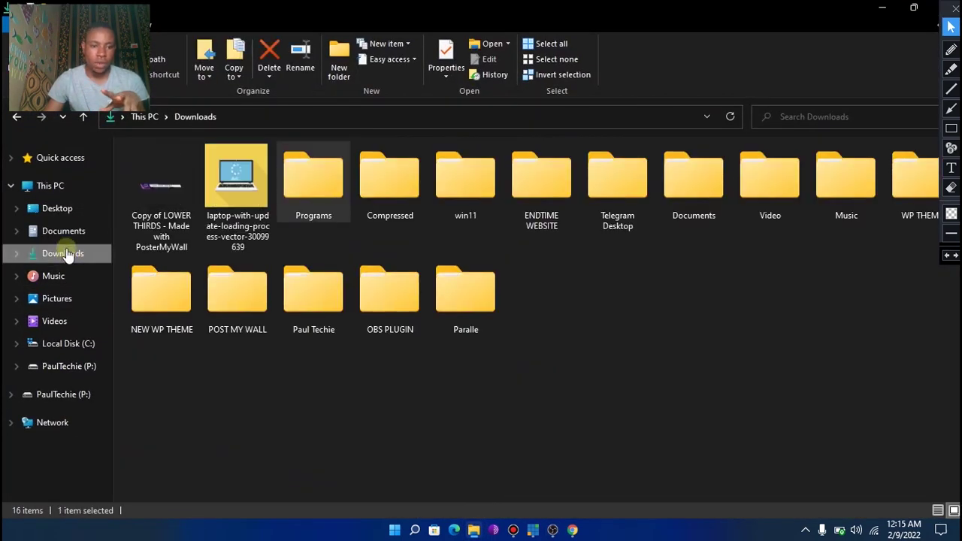
{"action": "double_click", "coordinate": [305, 192]}
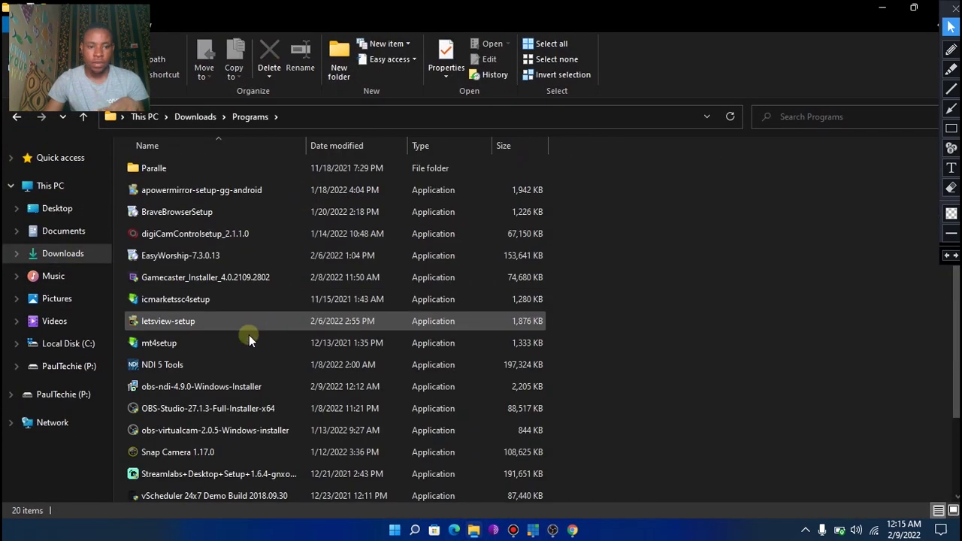
{"action": "left_click", "coordinate": [177, 365]}
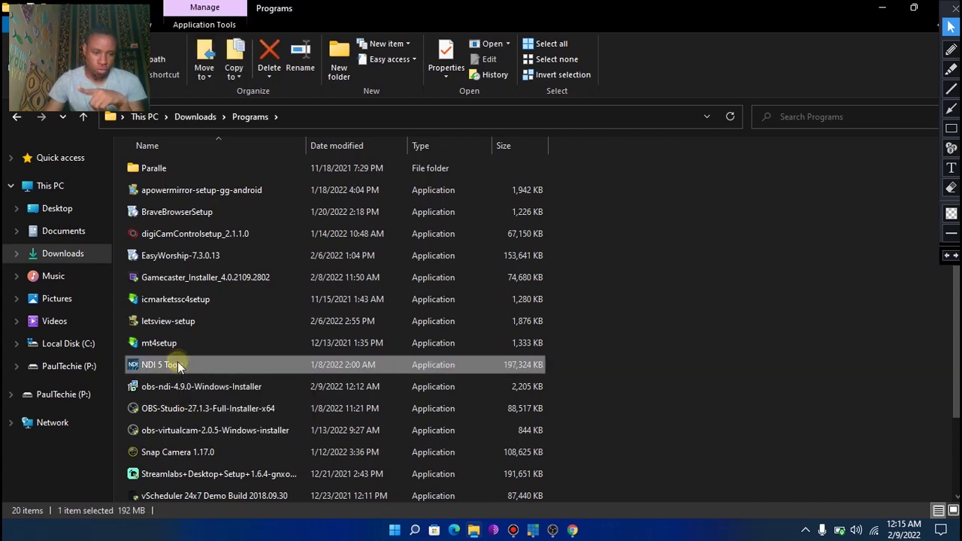
{"action": "right_click", "coordinate": [173, 367]}
{"action": "left_click", "coordinate": [671, 318]}
{"action": "left_click", "coordinate": [671, 317]}
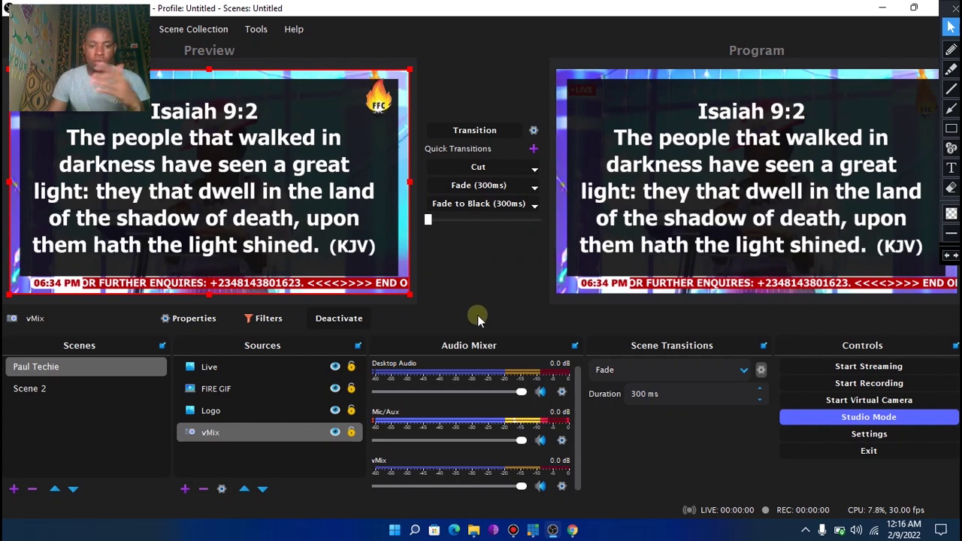
Search the Start menu for 'ndi' and launch NDI Tools
{"action": "left_click", "coordinate": [395, 529]}
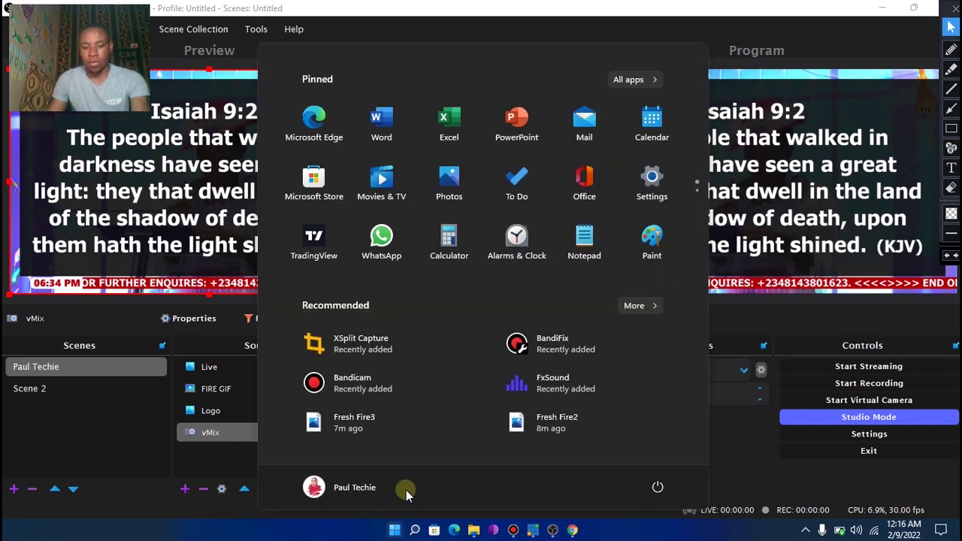
{"action": "type", "text": "ndi"}
{"action": "left_click", "coordinate": [322, 207]}
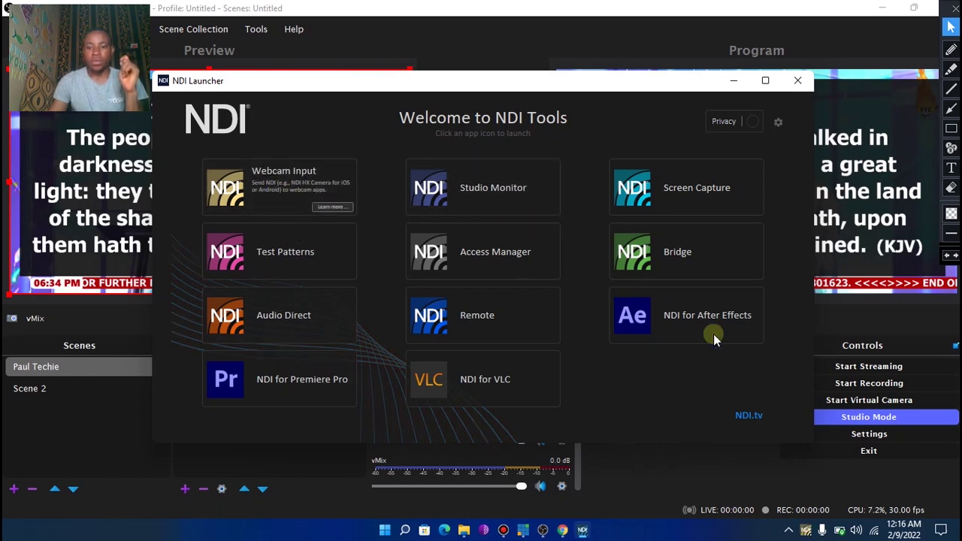
Minimize the NDI Launcher and reveal its running apps in the system tray overflow
{"action": "left_click", "coordinate": [734, 83]}
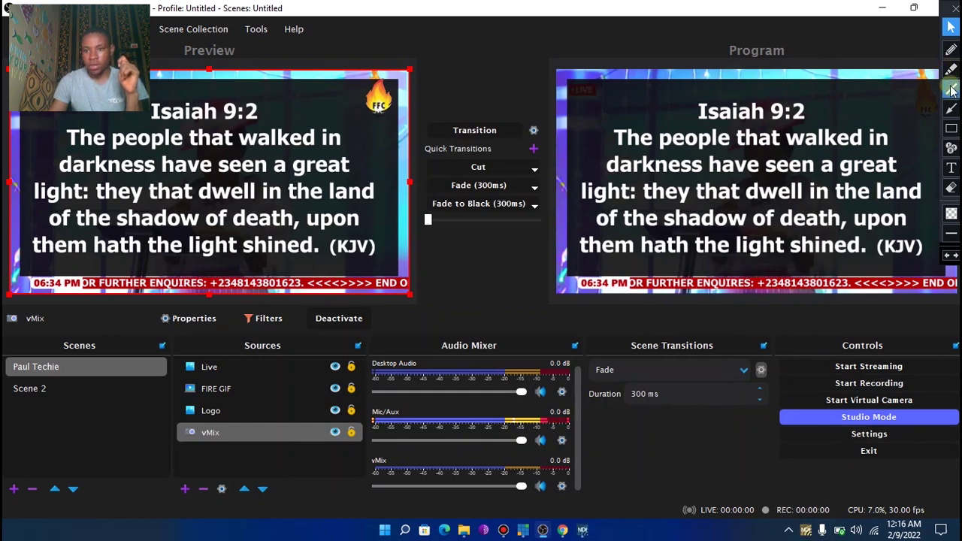
{"action": "left_click", "coordinate": [951, 110]}
{"action": "left_click_drag", "start_coordinate": [753, 539], "coordinate": [803, 531]}
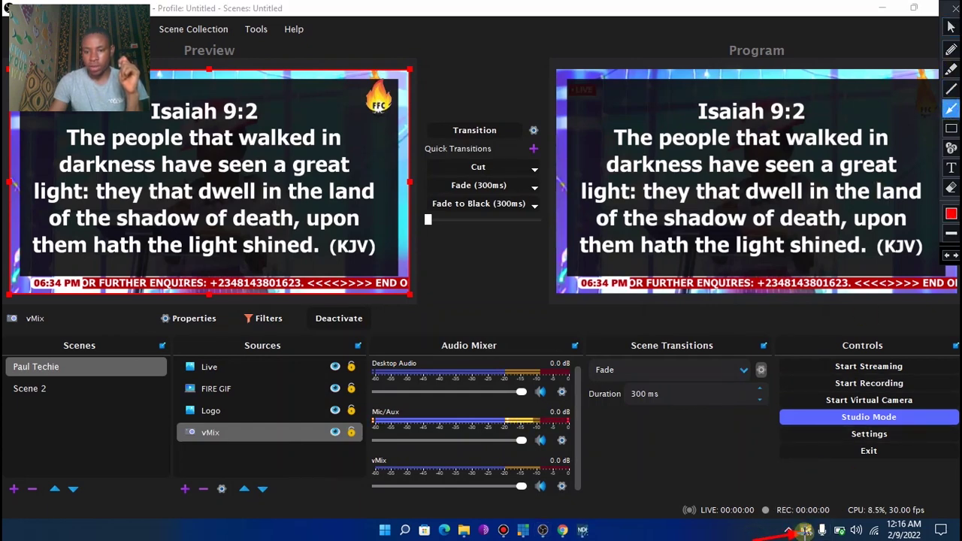
{"action": "left_click", "coordinate": [951, 26]}
{"action": "left_click", "coordinate": [806, 531]}
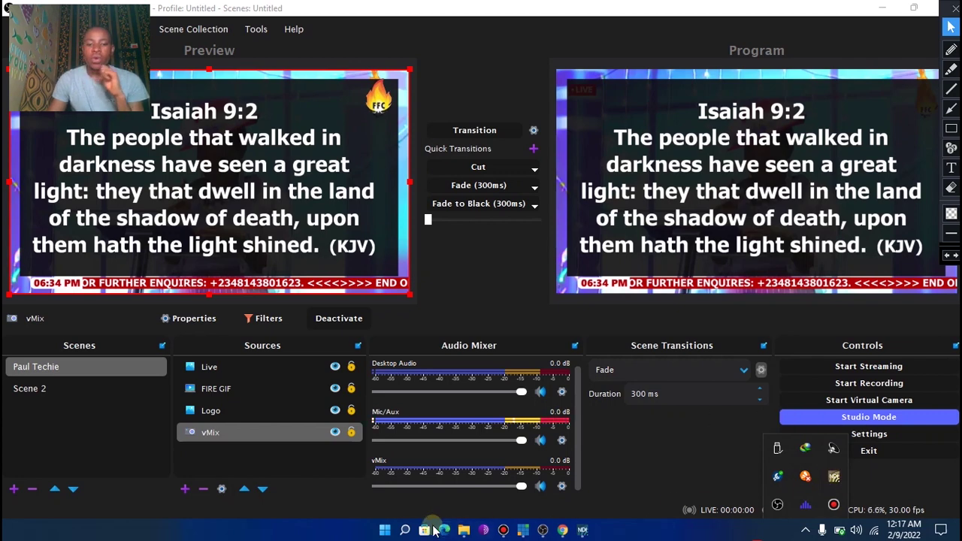
Launch EasyWorship 7.3, dismissing the About dialog and allowing it through the firewall
{"action": "left_click", "coordinate": [385, 530]}
{"action": "type", "text": "ea"}
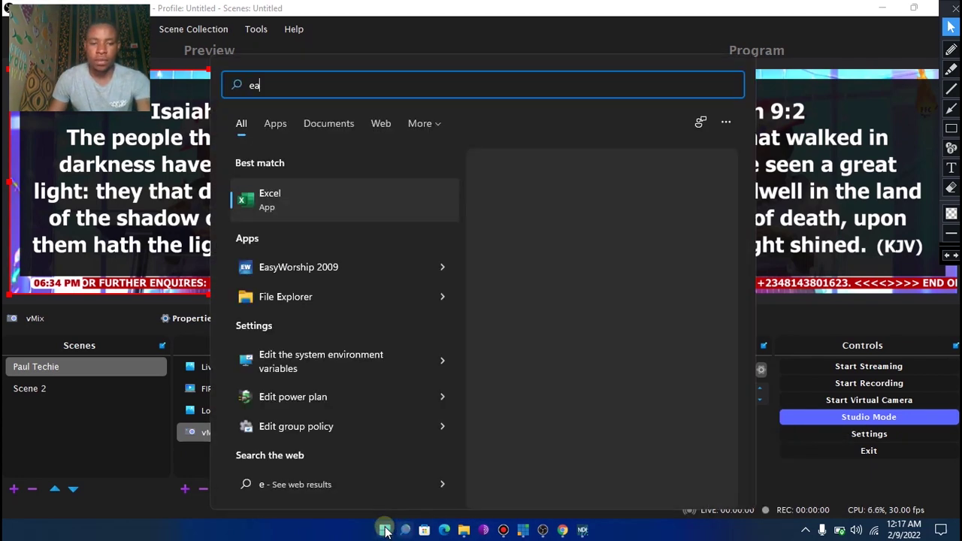
{"action": "type", "text": "syWorship 2009"}
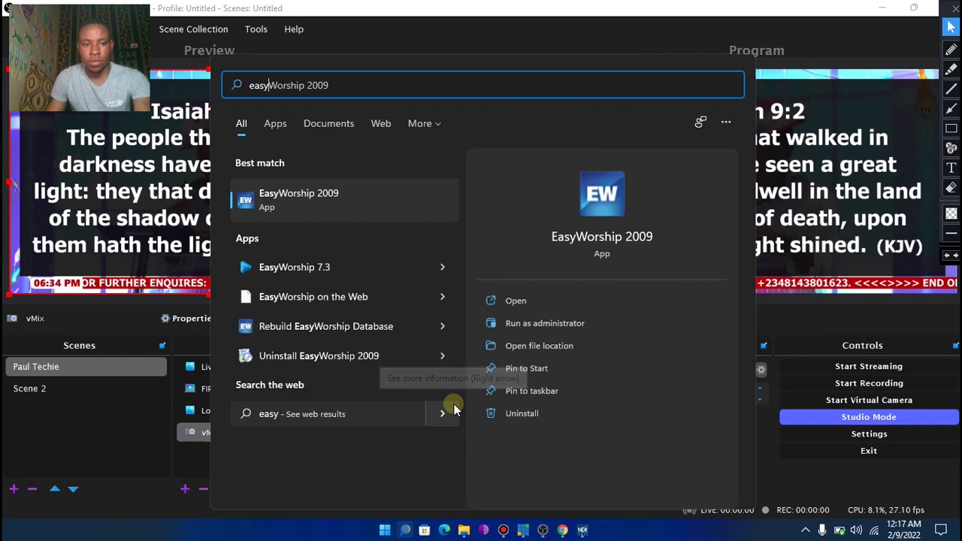
{"action": "left_click", "coordinate": [288, 262]}
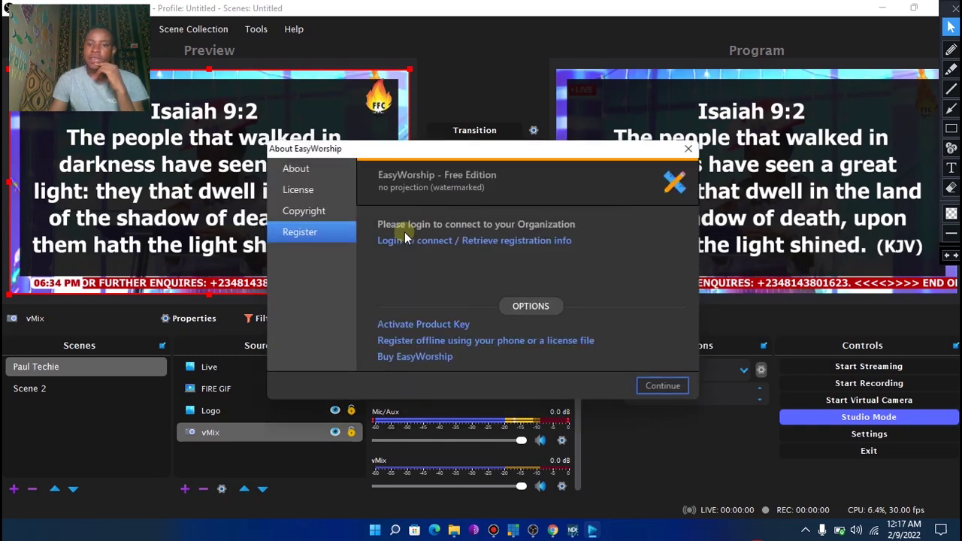
{"action": "left_click", "coordinate": [664, 387]}
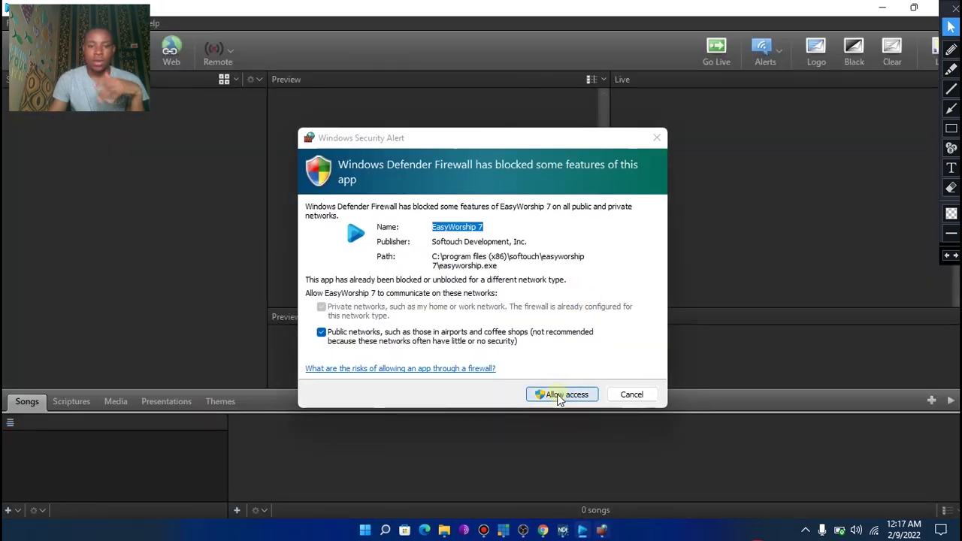
{"action": "left_click", "coordinate": [559, 398]}
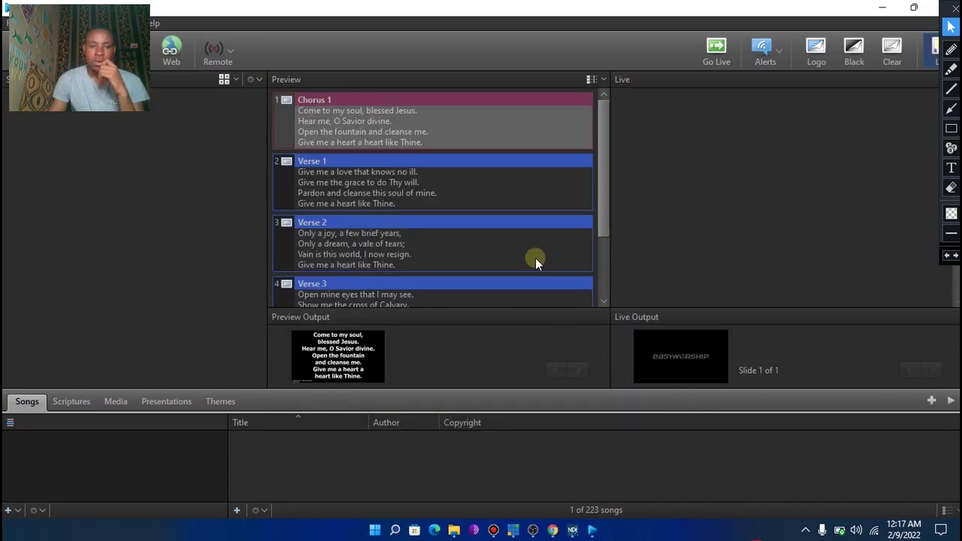
Pick Genesis 1:2 in the scripture library and send that slide live
{"action": "left_click", "coordinate": [61, 402]}
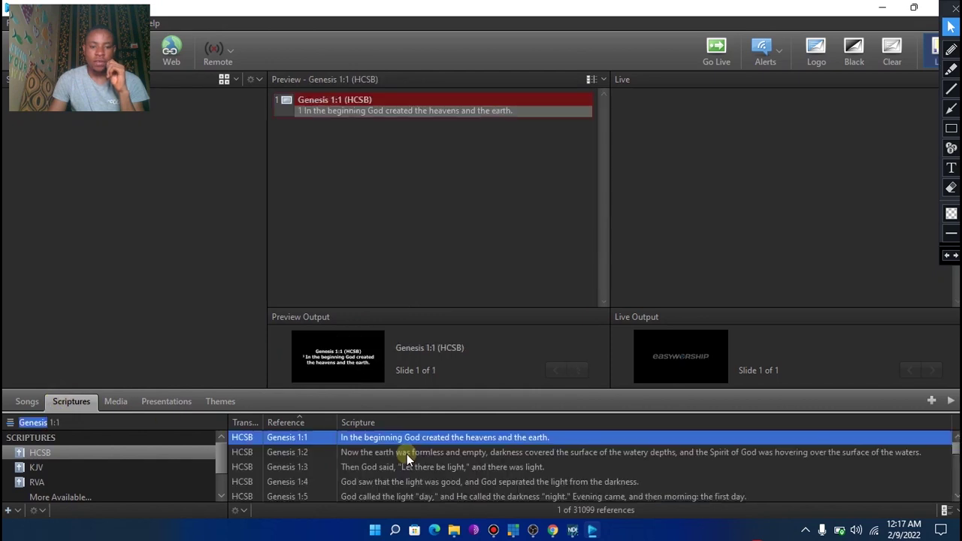
{"action": "left_click", "coordinate": [381, 458]}
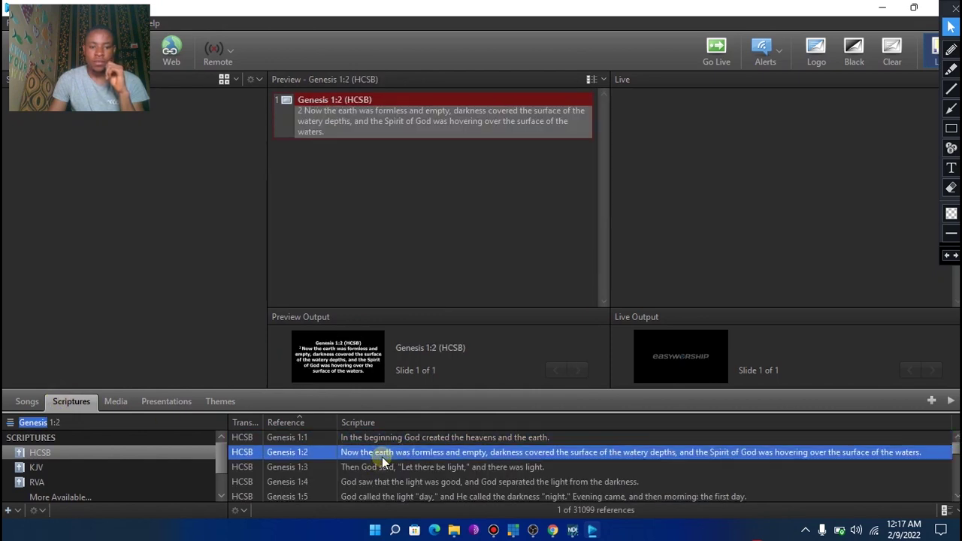
{"action": "double_click", "coordinate": [389, 126]}
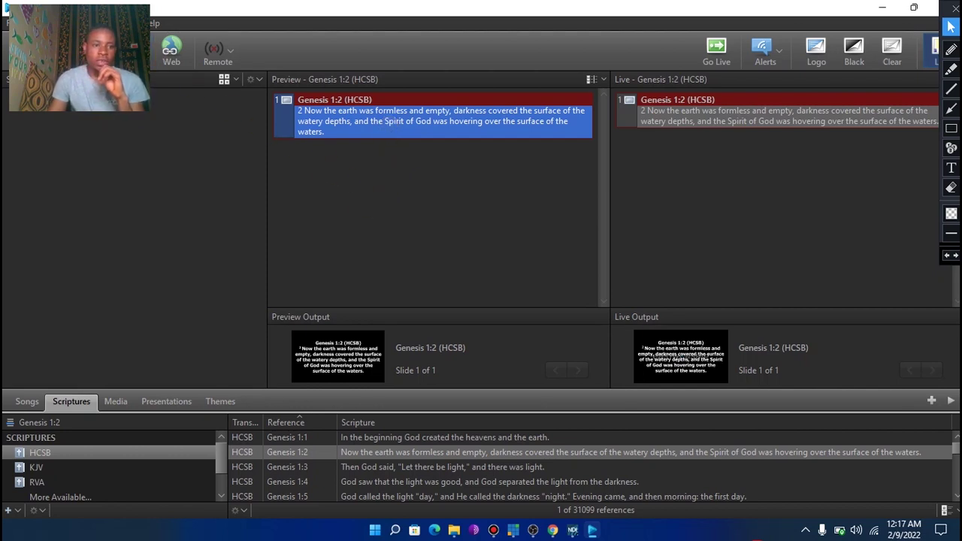
{"action": "key", "text": "alt+e"}
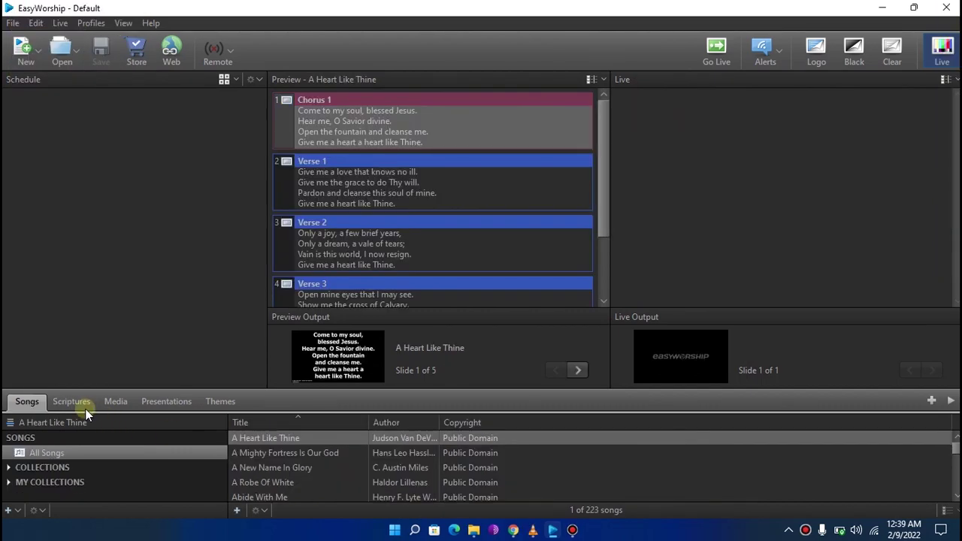
{"action": "left_click", "coordinate": [71, 402]}
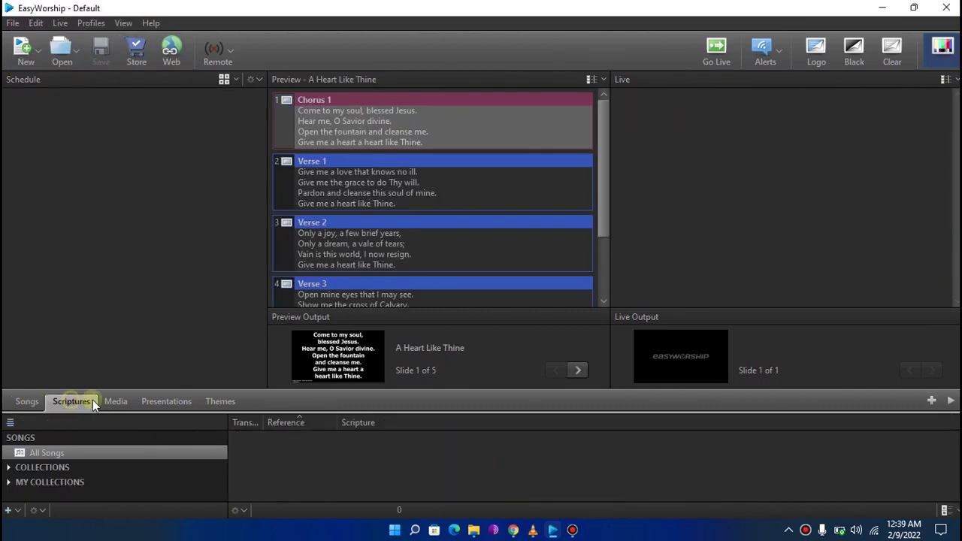
Put Genesis 1:2 live and confirm in Options that output is NDI Stream, NTSC 1280 x 720 60 Hz
{"action": "left_click", "coordinate": [308, 441]}
{"action": "double_click", "coordinate": [371, 454]}
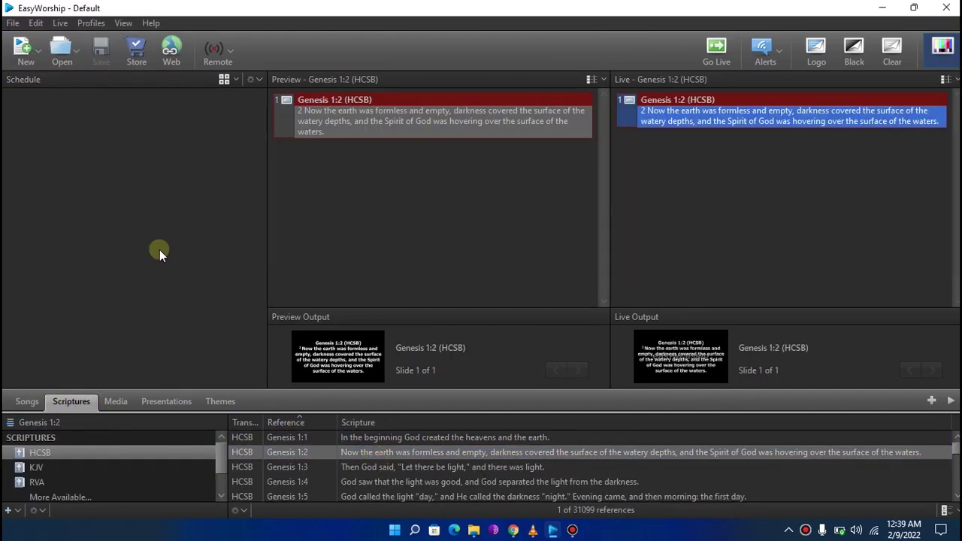
{"action": "left_click", "coordinate": [36, 23]}
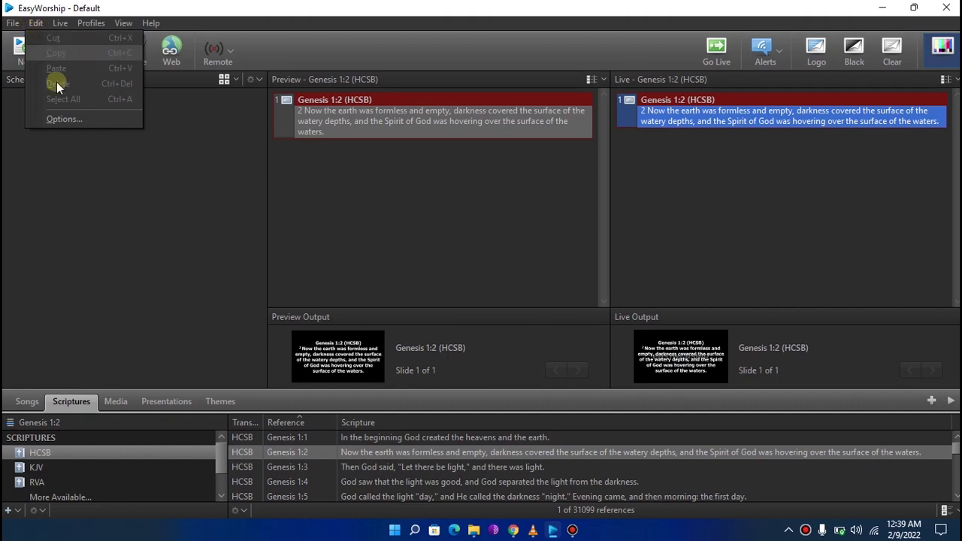
{"action": "left_click", "coordinate": [75, 120]}
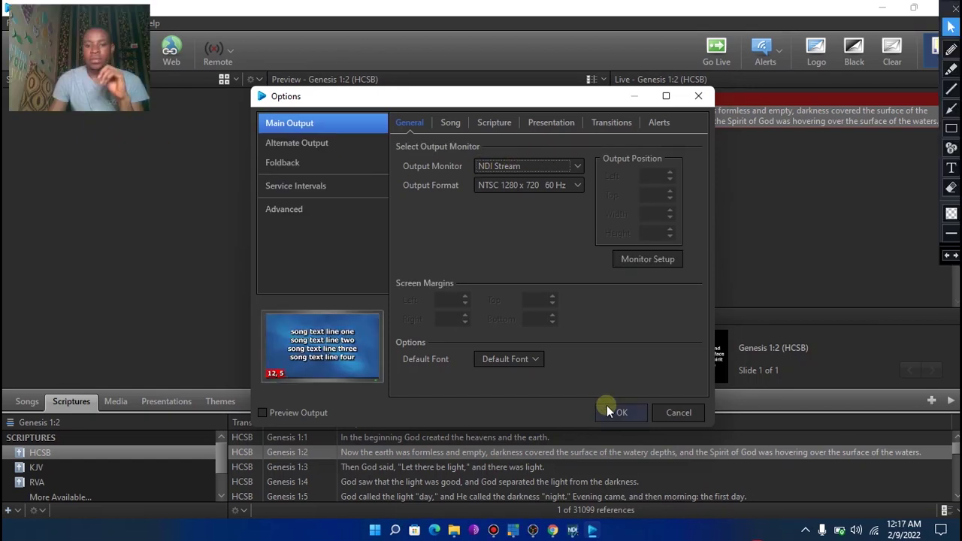
{"action": "left_click", "coordinate": [615, 412]}
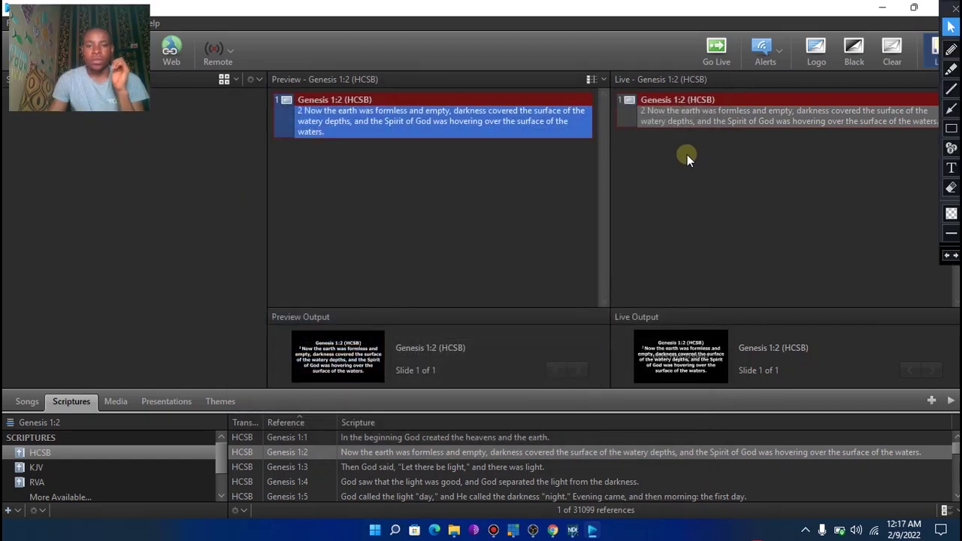
{"action": "left_click", "coordinate": [805, 531]}
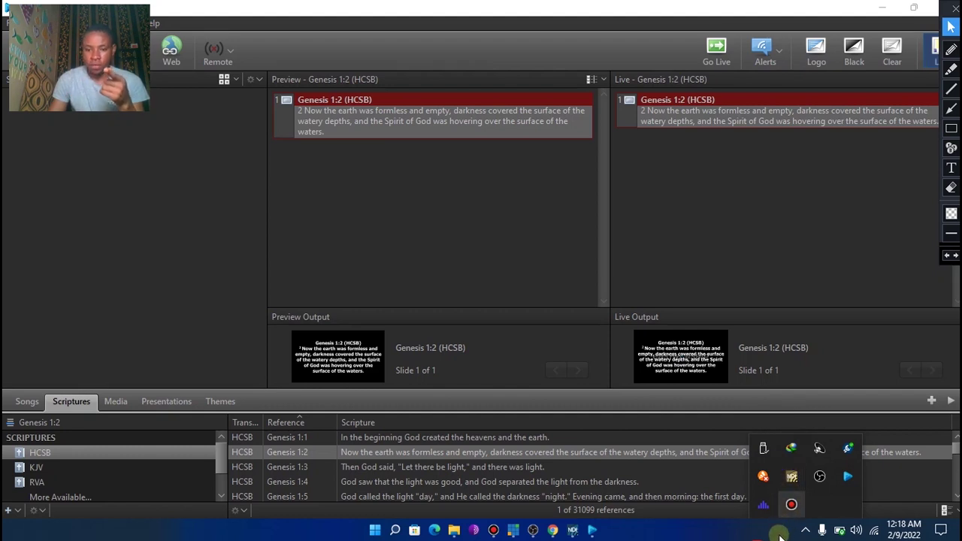
Set the NDI Webcam Input tray app to receive PAULPC > EasyWorship Live
{"action": "left_click", "coordinate": [805, 530]}
{"action": "left_click", "coordinate": [805, 531]}
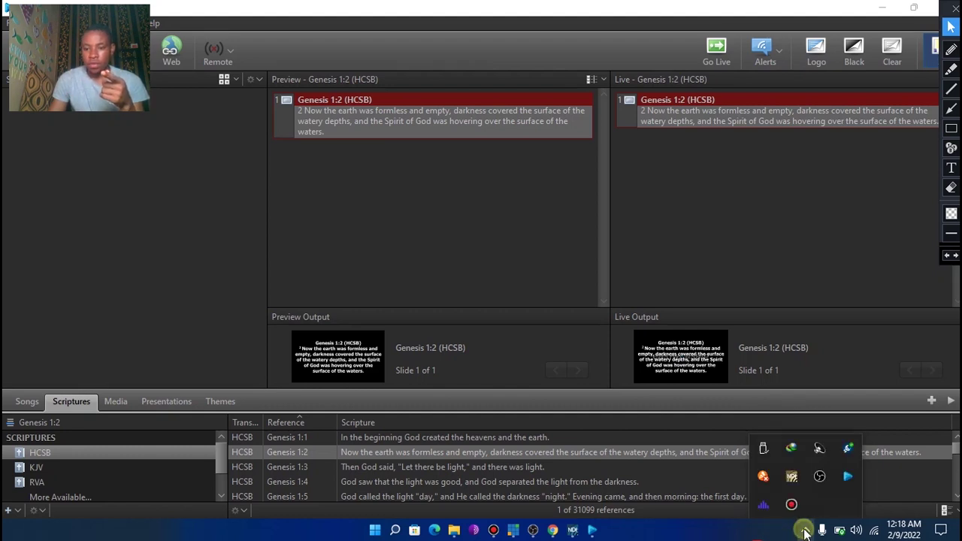
{"action": "left_click", "coordinate": [791, 474]}
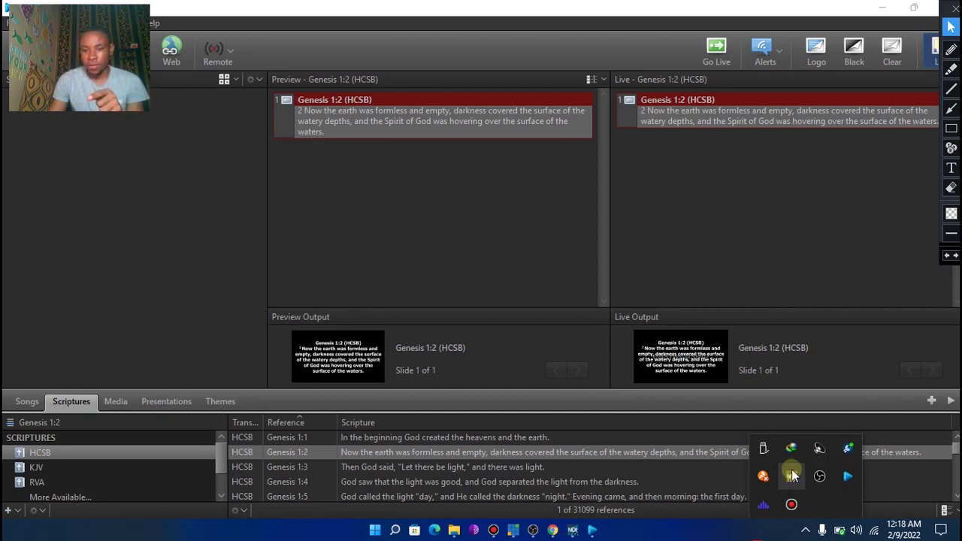
{"action": "right_click", "coordinate": [792, 480]}
{"action": "left_click", "coordinate": [809, 500]}
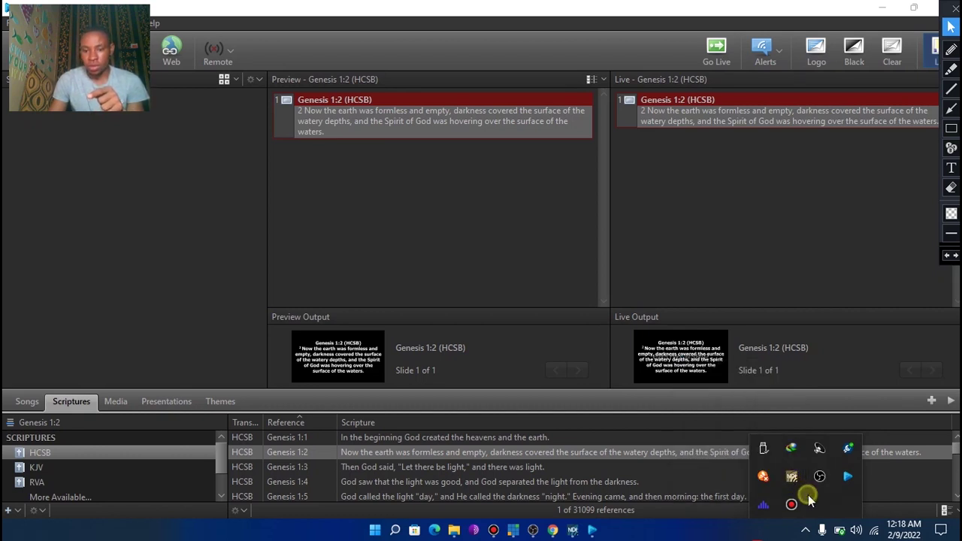
{"action": "right_click", "coordinate": [791, 476]}
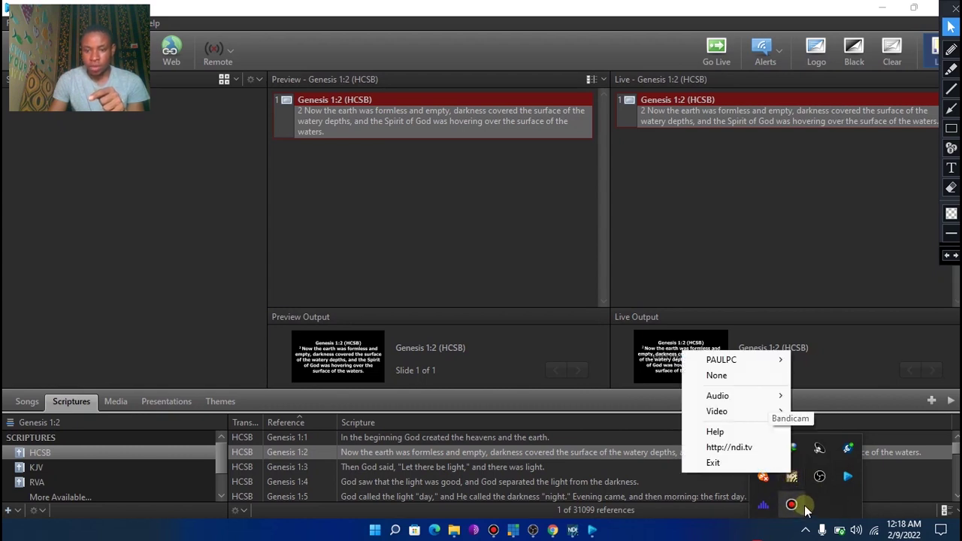
{"action": "left_click", "coordinate": [804, 509]}
{"action": "right_click", "coordinate": [792, 479]}
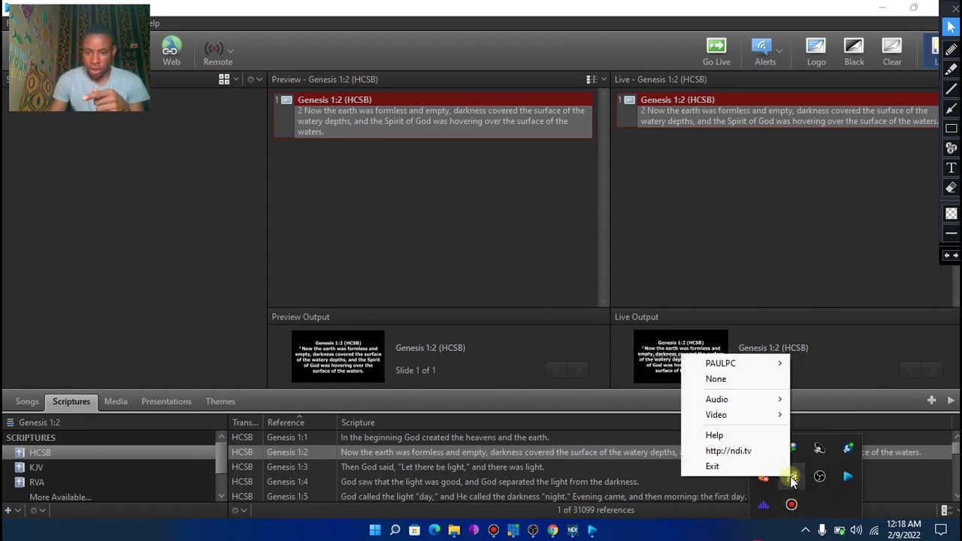
{"action": "mouse_move", "coordinate": [748, 370]}
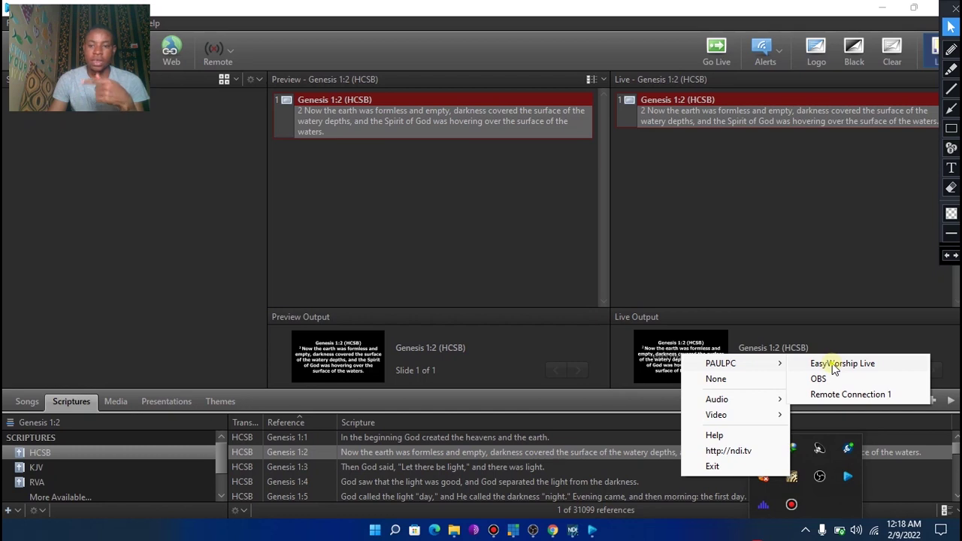
{"action": "left_click", "coordinate": [832, 363]}
Test the feed by sending Genesis 1:3 live, then return Genesis 1:2 to live
{"action": "left_click", "coordinate": [517, 472]}
{"action": "double_click", "coordinate": [518, 472]}
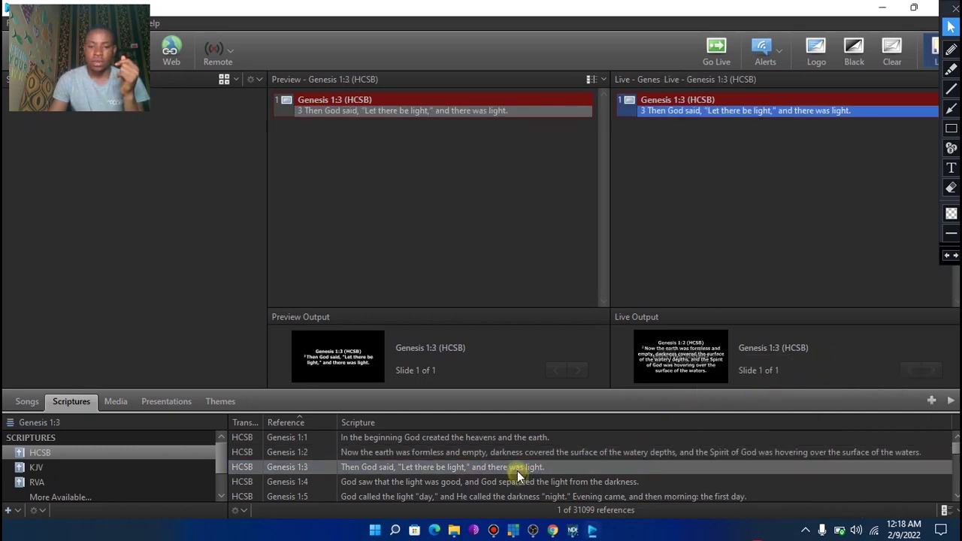
{"action": "double_click", "coordinate": [505, 450]}
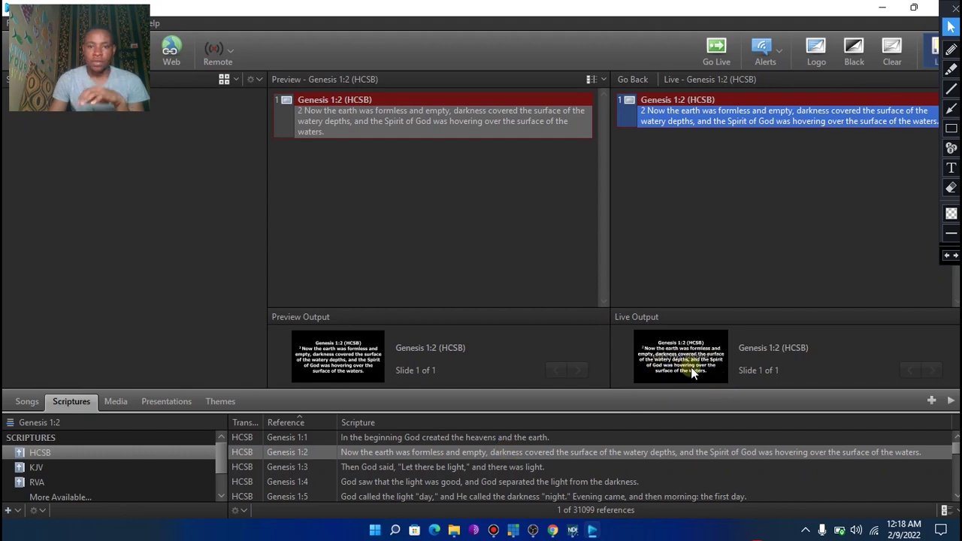
{"action": "left_click", "coordinate": [536, 529]}
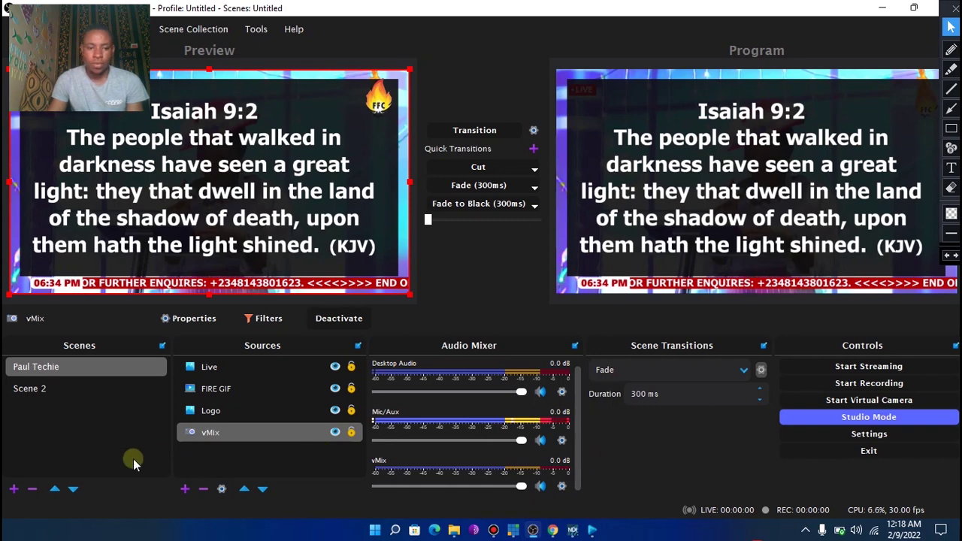
Add an NDI Source to the scene with source name PAULPC (EasyWorship Live)
{"action": "left_click", "coordinate": [185, 488]}
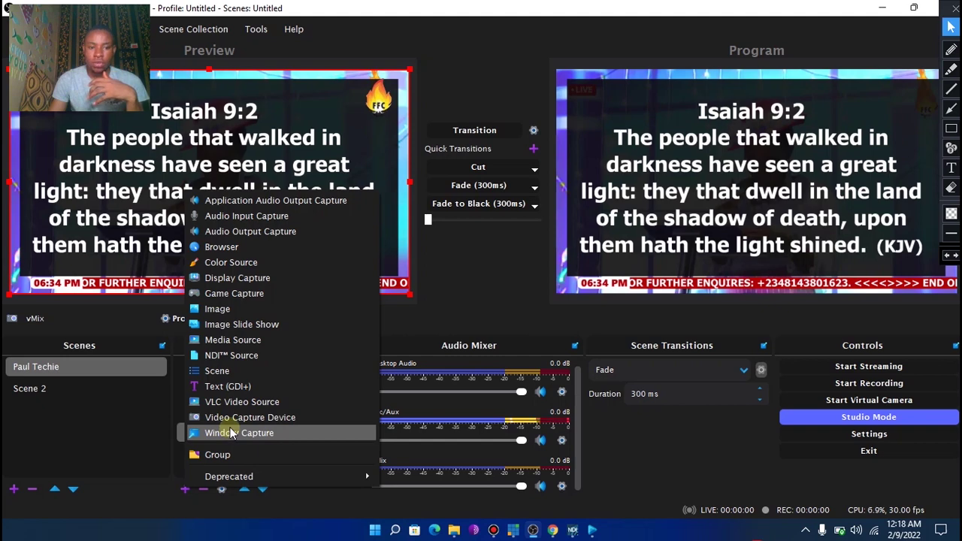
{"action": "left_click", "coordinate": [228, 359]}
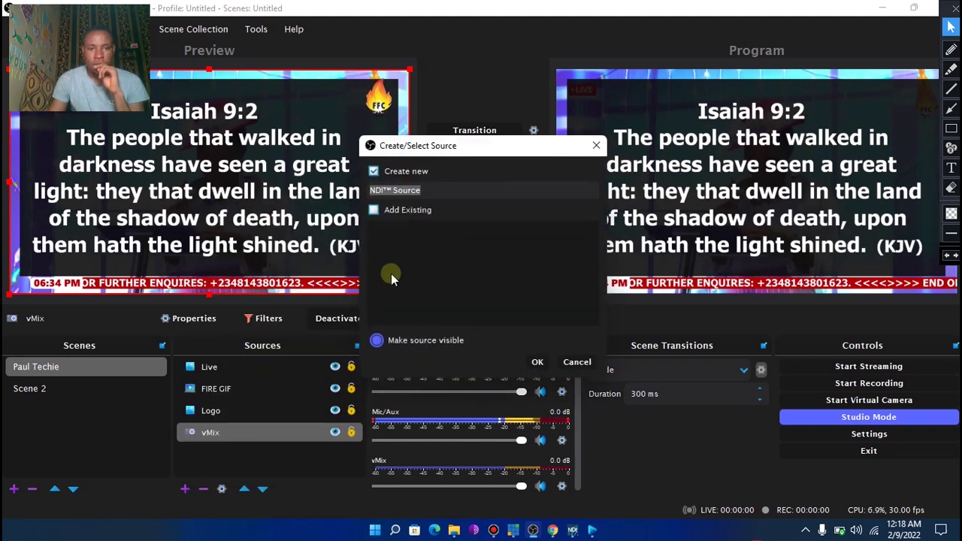
{"action": "left_click", "coordinate": [535, 360]}
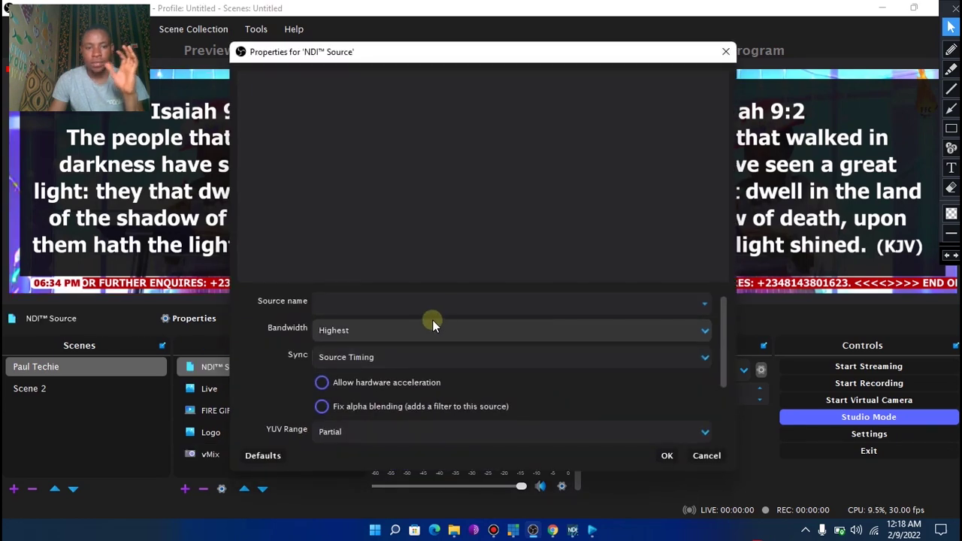
{"action": "left_click", "coordinate": [701, 304]}
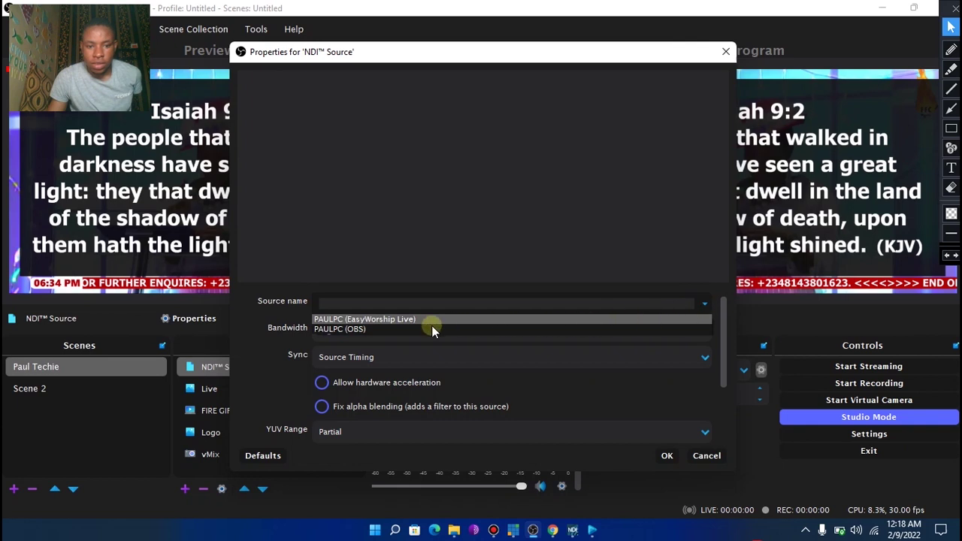
{"action": "left_click", "coordinate": [391, 321]}
{"action": "left_click", "coordinate": [667, 457]}
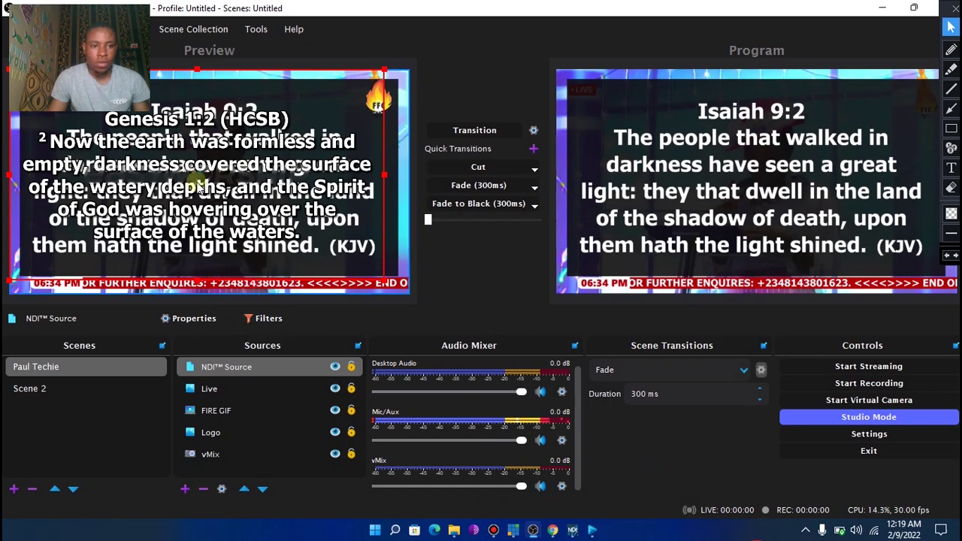
Nudge the scripture overlay slightly right and transition the scene to Program
{"action": "left_click_drag", "start_coordinate": [190, 186], "coordinate": [196, 180]}
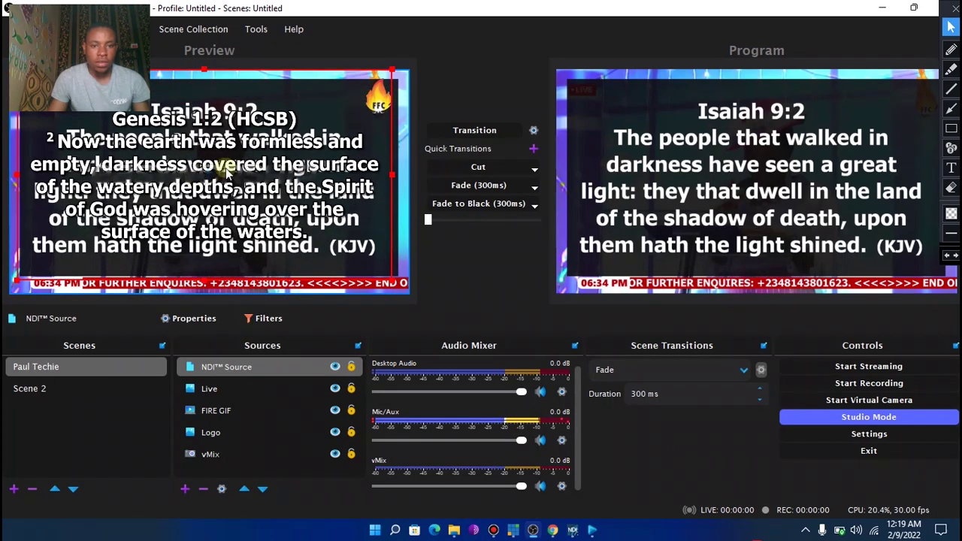
{"action": "left_click", "coordinate": [453, 132]}
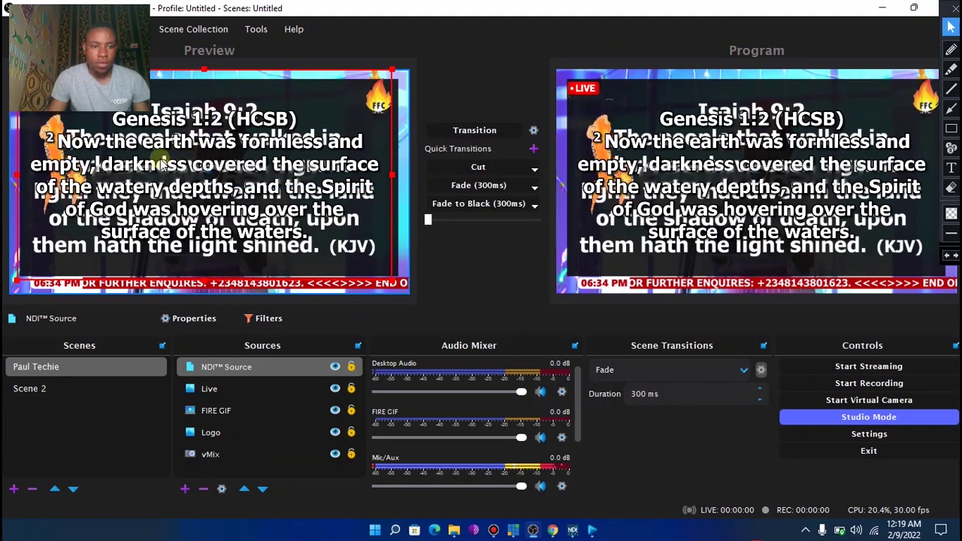
{"action": "left_click_drag", "start_coordinate": [194, 160], "coordinate": [198, 160]}
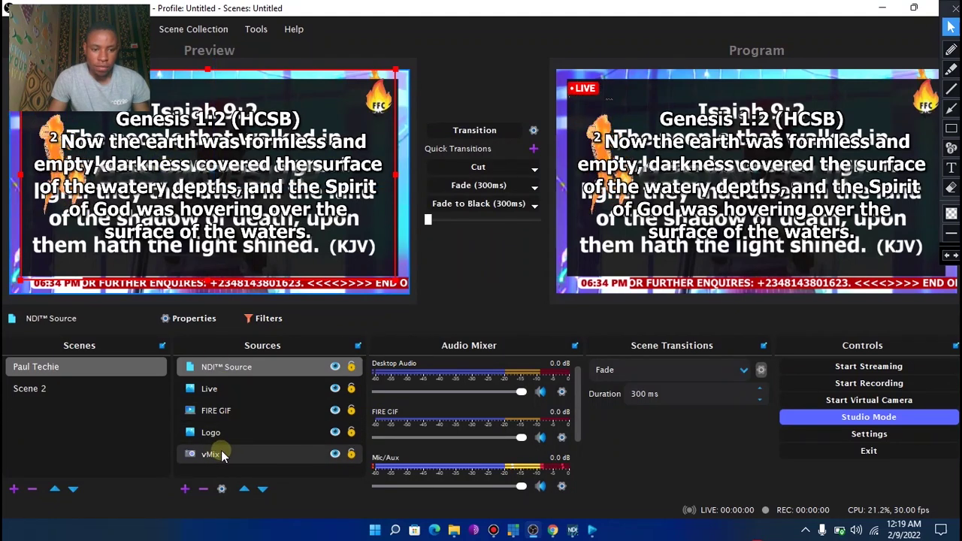
Hide the vMix source and transition the updated scene to Program
{"action": "left_click", "coordinate": [219, 452]}
{"action": "left_click", "coordinate": [334, 454]}
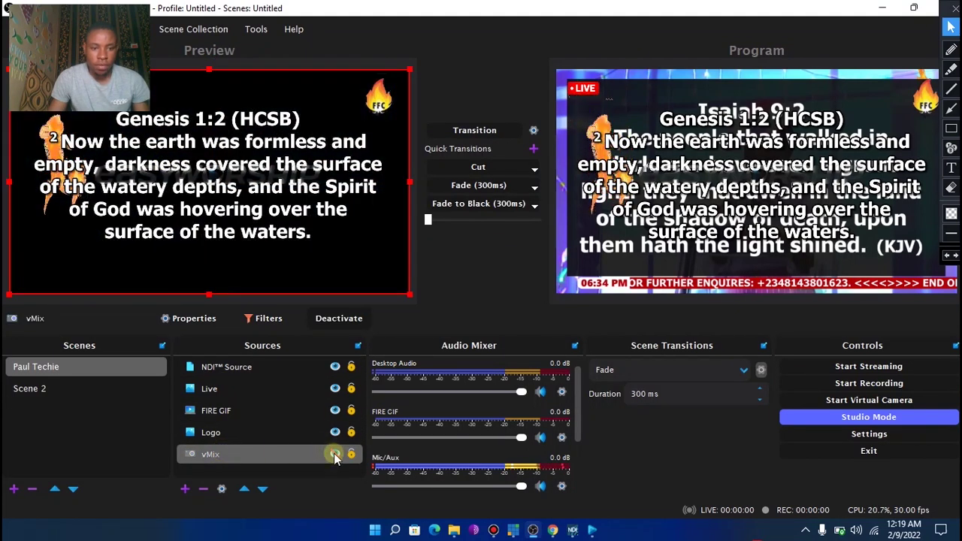
{"action": "left_click", "coordinate": [474, 132]}
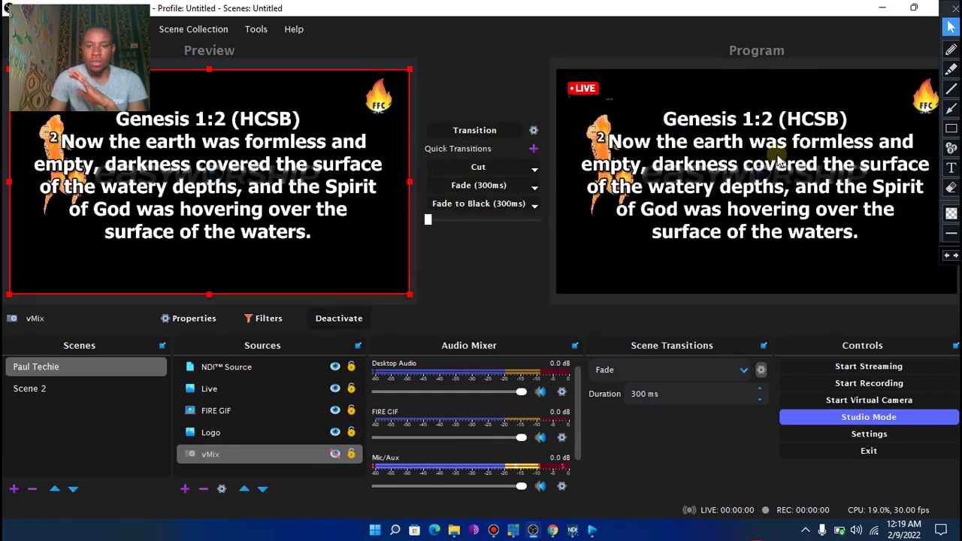
Resize the FIRE GIF smaller and place it top-right, next to the FFC logo, discarding property changes
{"action": "double_click", "coordinate": [225, 409]}
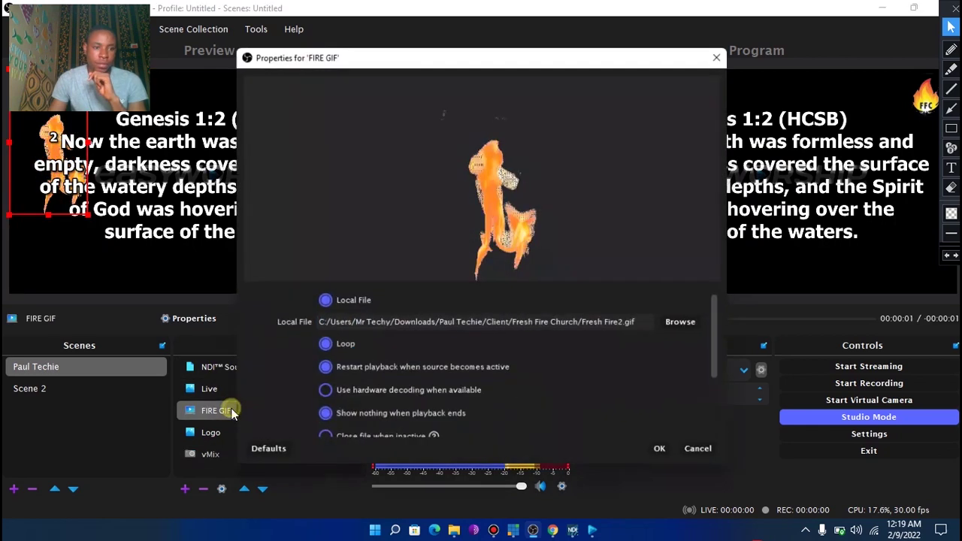
{"action": "left_click", "coordinate": [727, 52]}
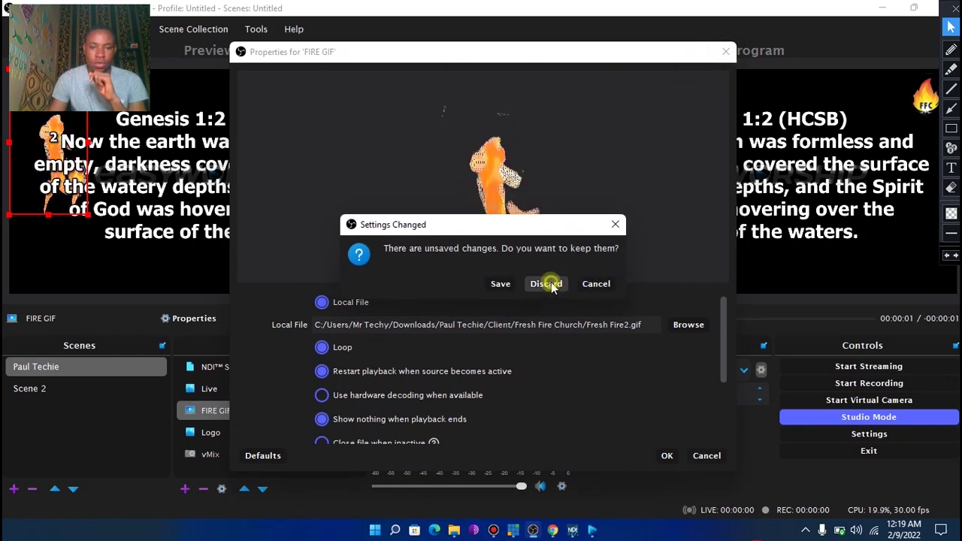
{"action": "left_click", "coordinate": [548, 281]}
{"action": "left_click_drag", "start_coordinate": [73, 177], "coordinate": [340, 196]}
{"action": "left_click_drag", "start_coordinate": [368, 237], "coordinate": [338, 182]}
{"action": "left_click_drag", "start_coordinate": [320, 143], "coordinate": [361, 80]}
{"action": "left_click", "coordinate": [56, 241]}
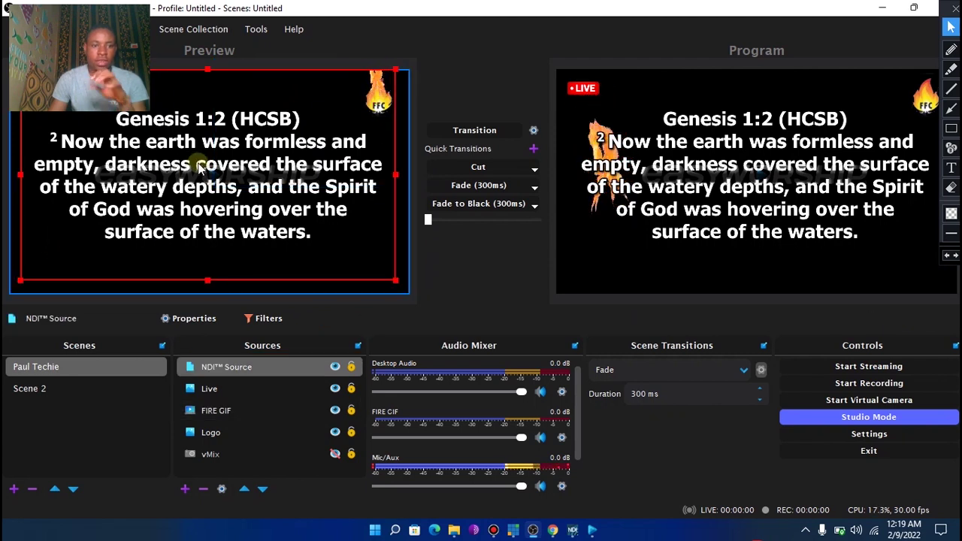
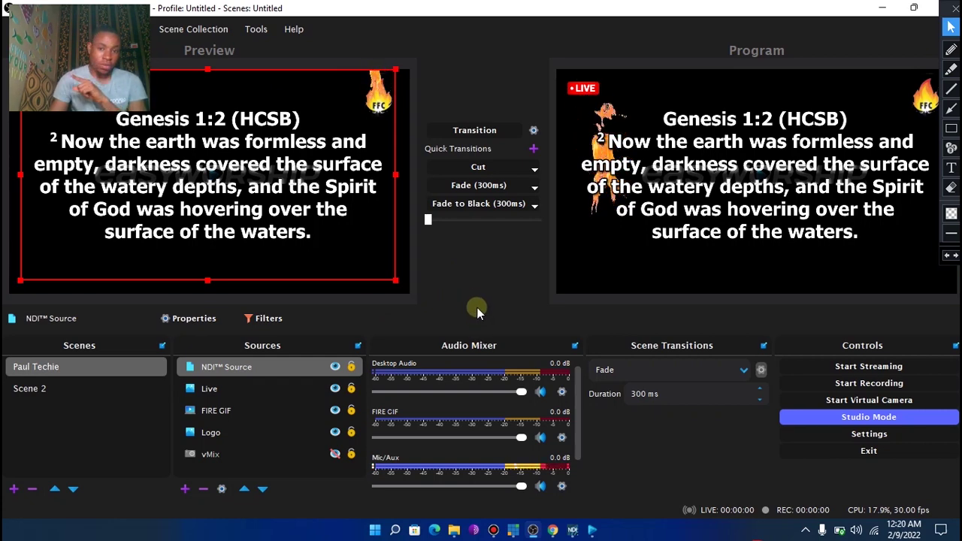
Bring the Chrome window with the NDI applications page forward and select its web address
{"action": "left_click", "coordinate": [553, 530]}
{"action": "left_click", "coordinate": [342, 101]}
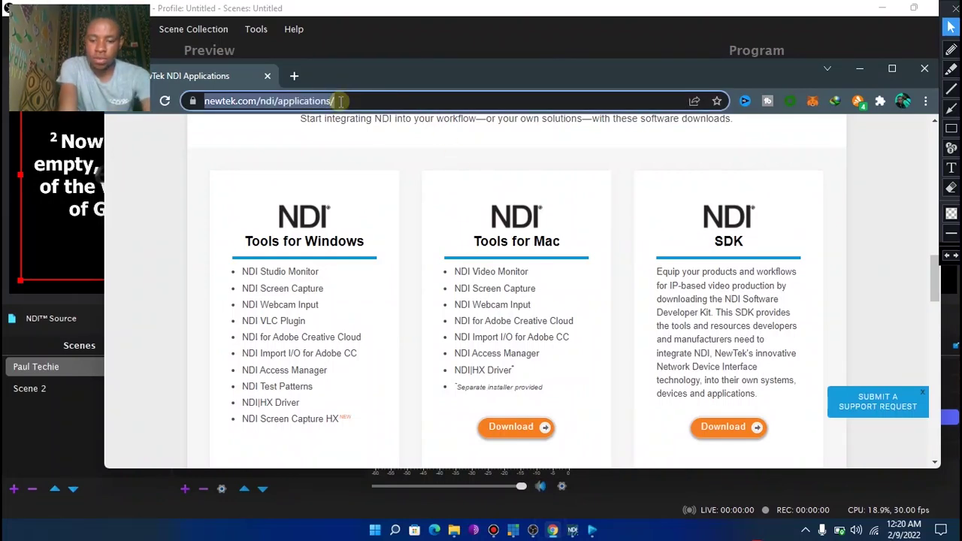
Go to postermywall.com and search its design templates for 'lower third'
{"action": "type", "text": "pos"}
{"action": "key", "text": "Return"}
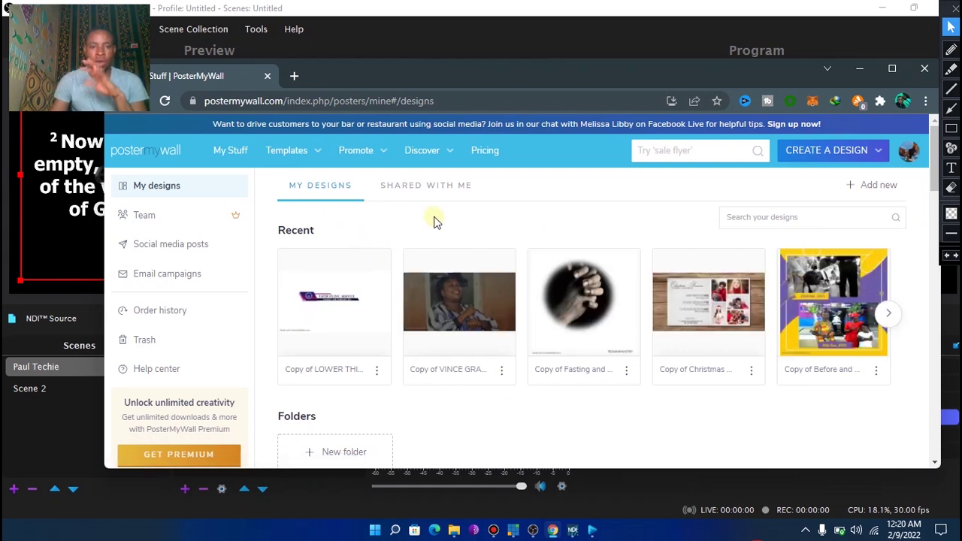
{"action": "left_click", "coordinate": [279, 158]}
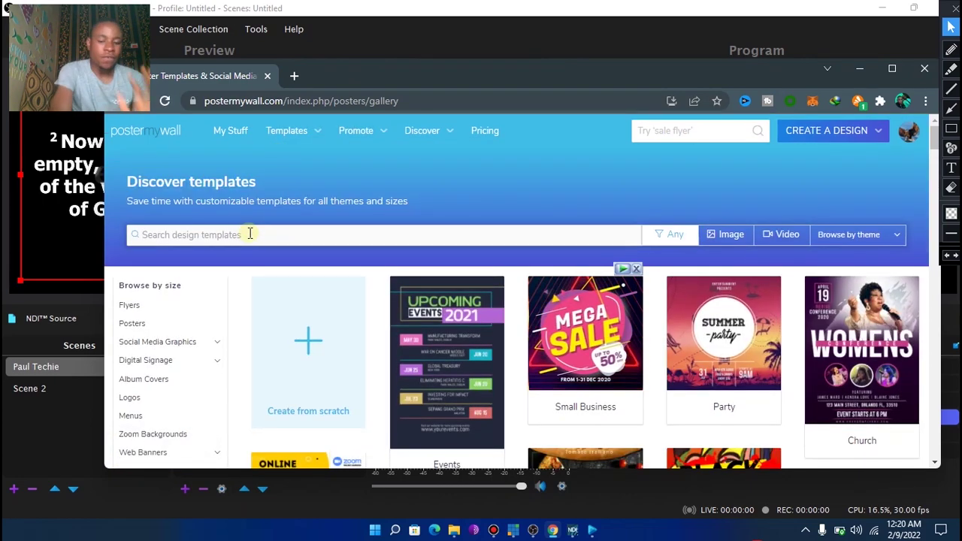
{"action": "type", "text": "lower"}
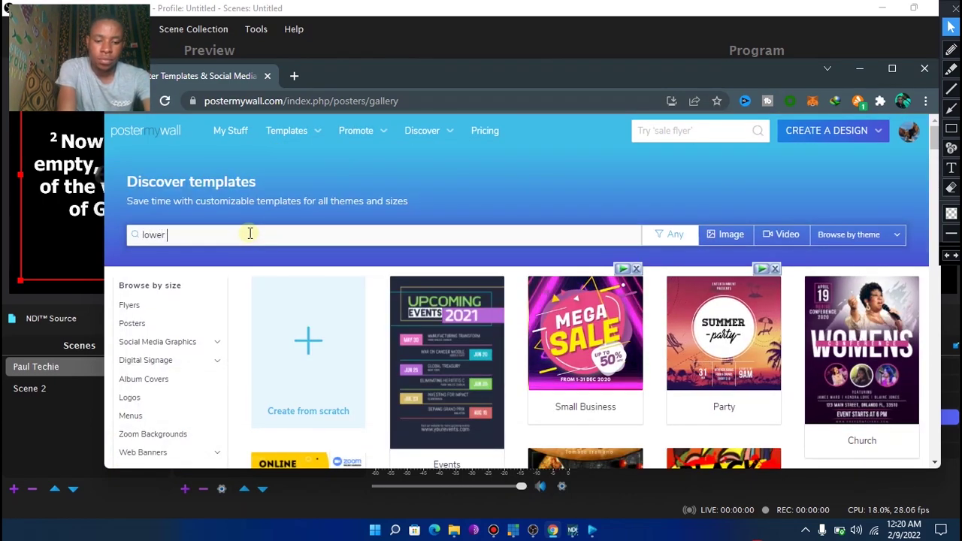
{"action": "type", "text": " third"}
{"action": "key", "text": "Return"}
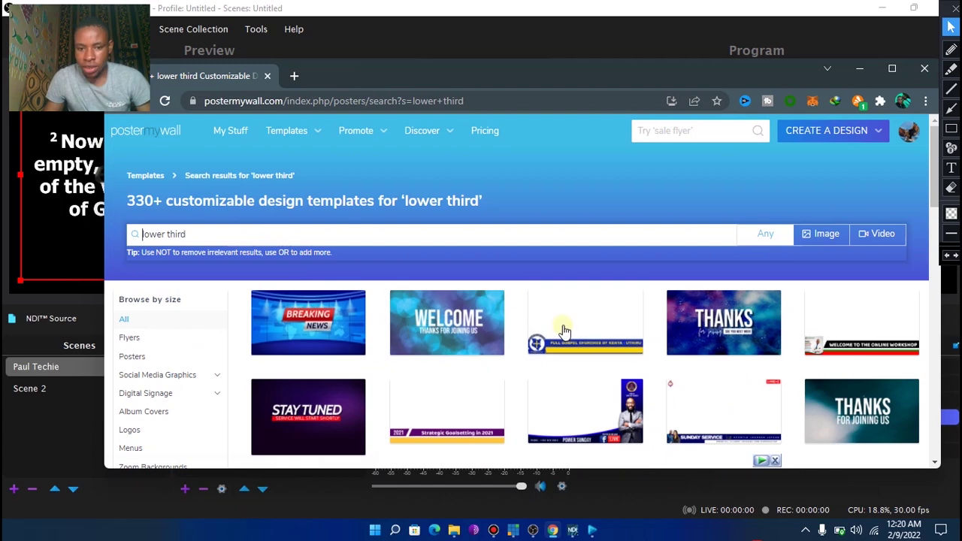
Scroll the lower third results and briefly preview, then close, the Strategic Goalsetting template
{"action": "scroll", "coordinate": [565, 333], "scroll_direction": "down", "scroll_amount": 1}
{"action": "scroll", "coordinate": [565, 333], "scroll_direction": "down", "scroll_amount": 1}
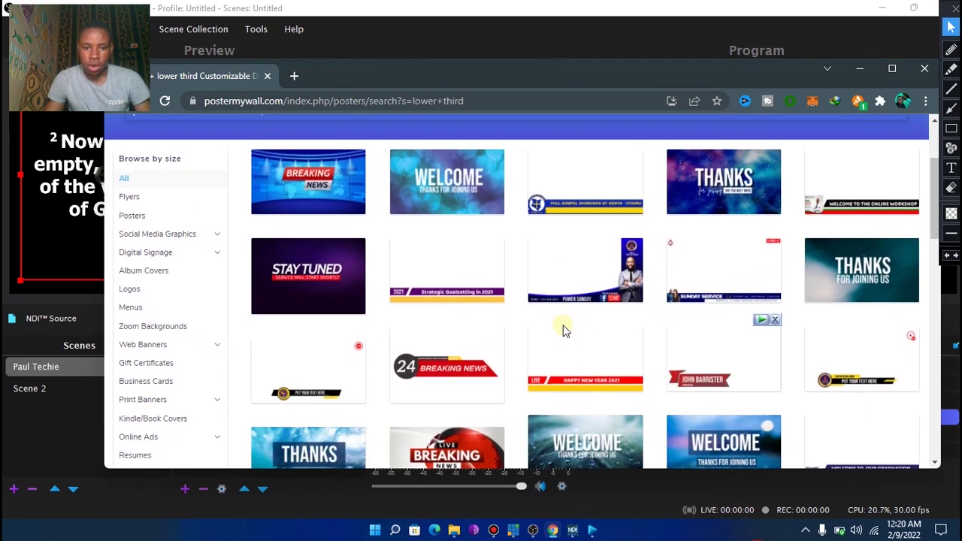
{"action": "left_click", "coordinate": [455, 280]}
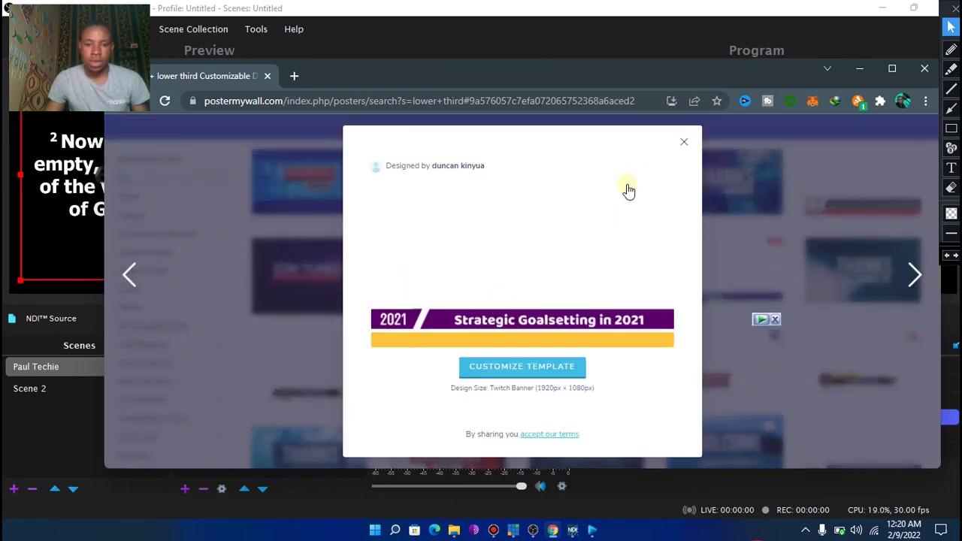
{"action": "left_click", "coordinate": [684, 142]}
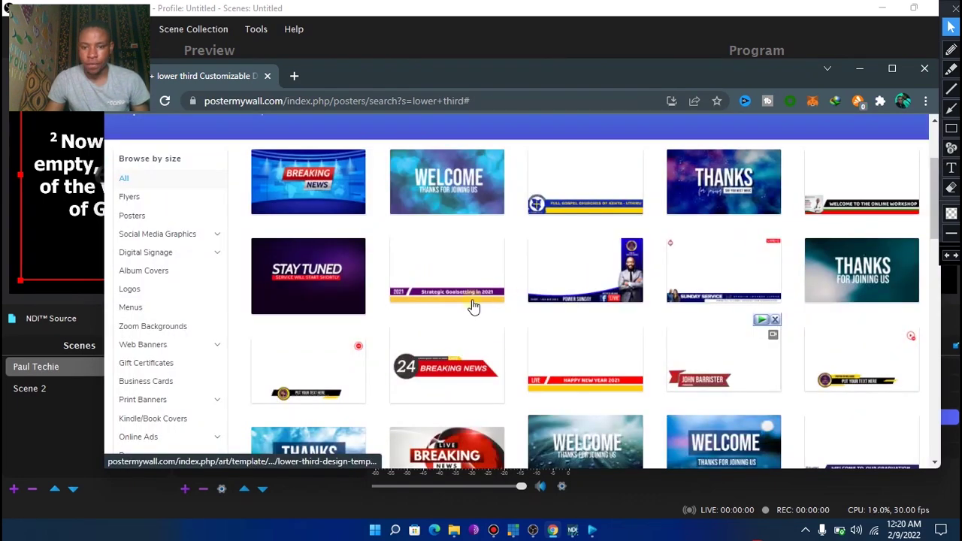
Find and preview the green name-and-theme lower third template with the LIVE badge
{"action": "scroll", "coordinate": [466, 304], "scroll_direction": "down", "scroll_amount": 2}
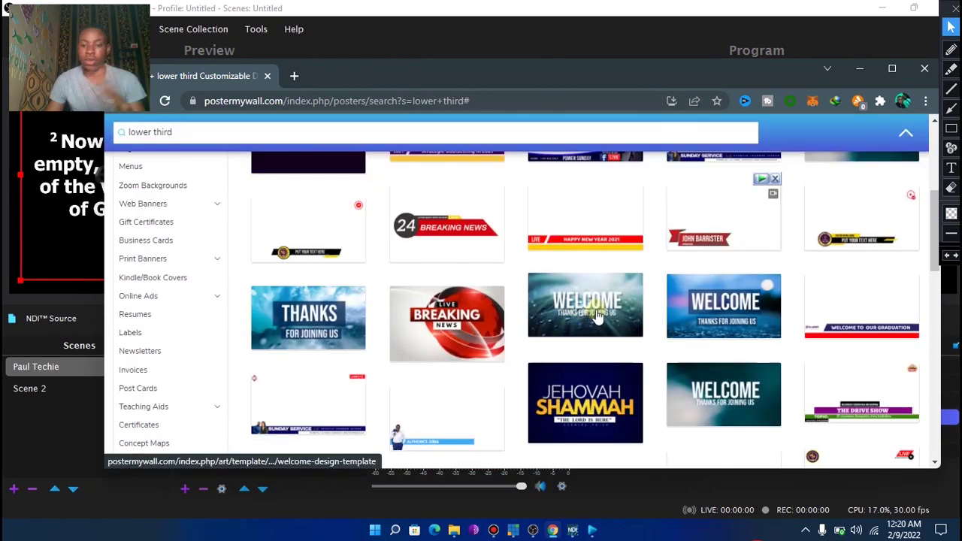
{"action": "scroll", "coordinate": [594, 309], "scroll_direction": "down", "scroll_amount": 2}
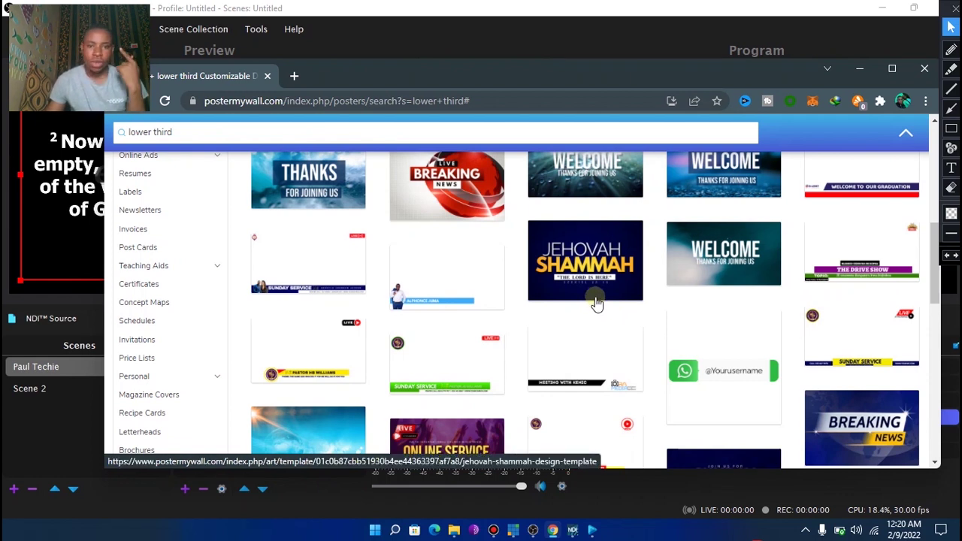
{"action": "scroll", "coordinate": [594, 305], "scroll_direction": "up", "scroll_amount": 2}
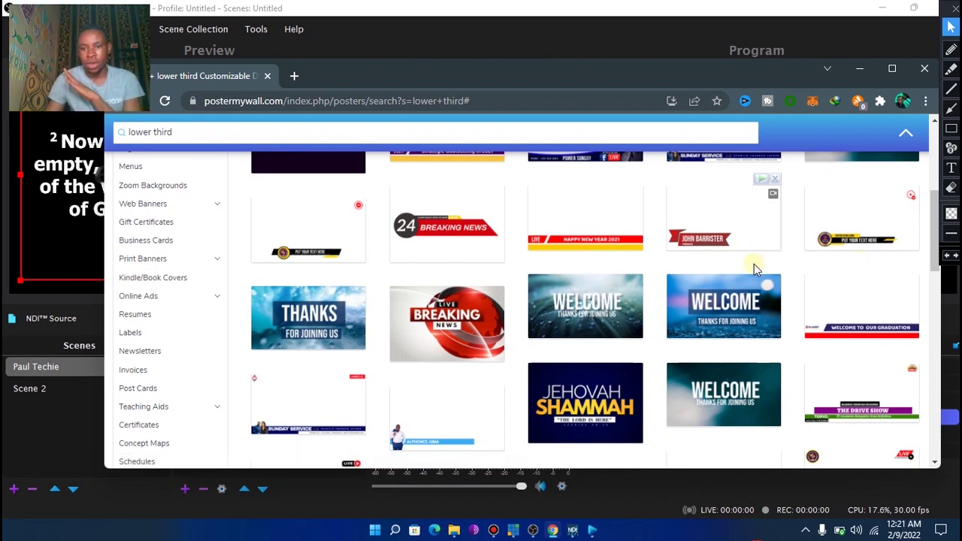
{"action": "scroll", "coordinate": [754, 264], "scroll_direction": "down", "scroll_amount": 4}
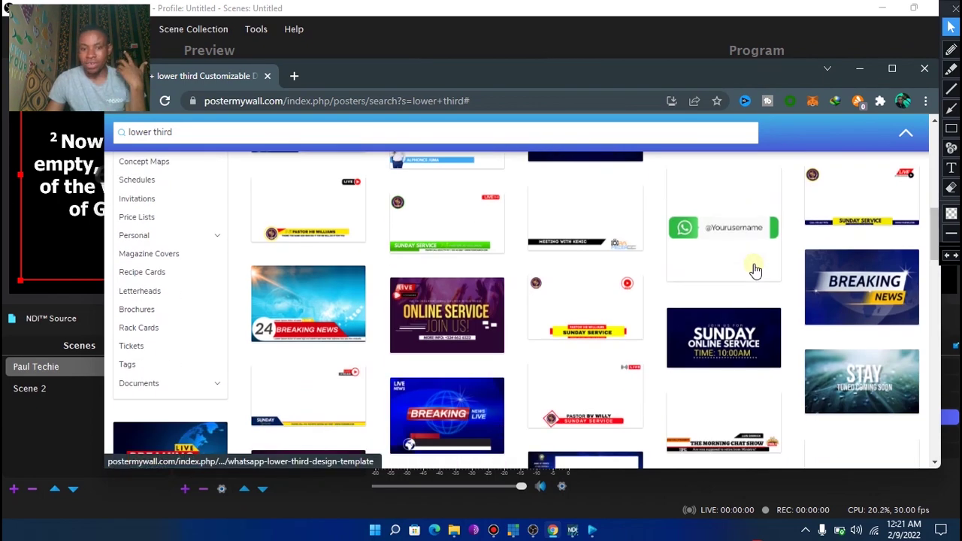
{"action": "scroll", "coordinate": [755, 269], "scroll_direction": "down", "scroll_amount": 2}
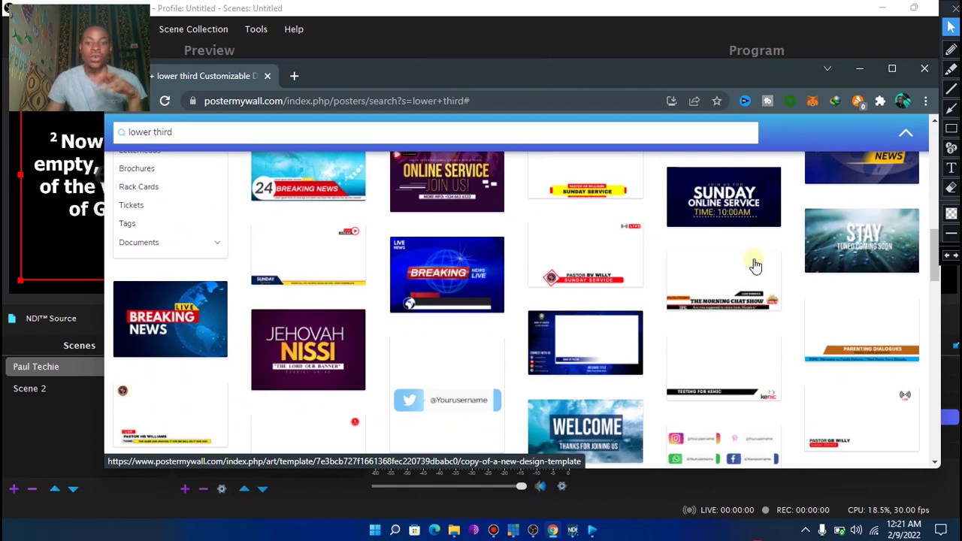
{"action": "scroll", "coordinate": [755, 265], "scroll_direction": "down", "scroll_amount": 2}
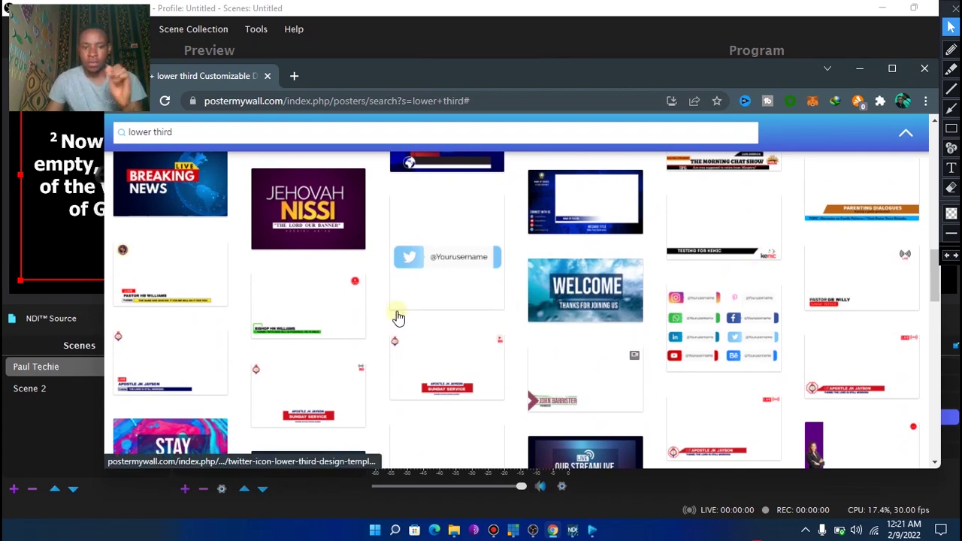
{"action": "left_click", "coordinate": [303, 309]}
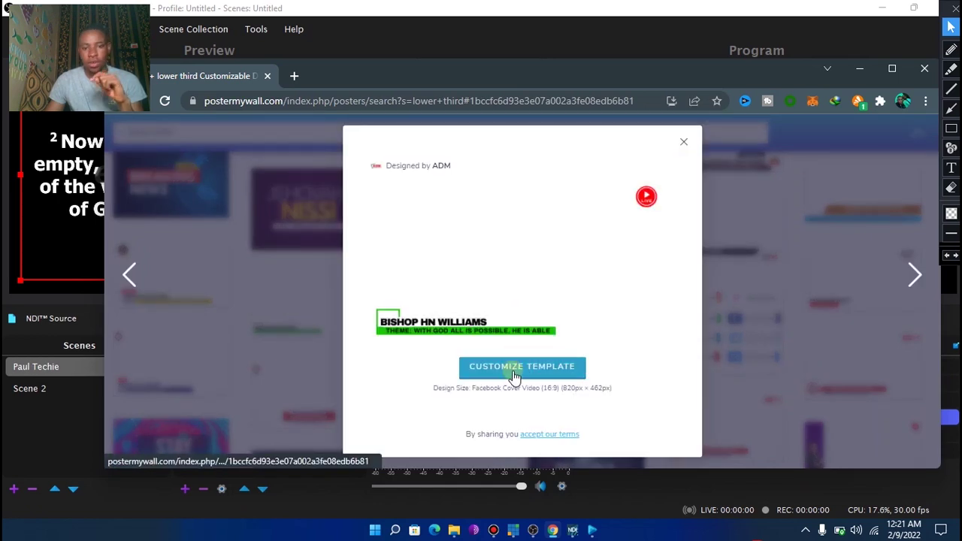
Customize the template and delete the LIVE text and its red circle
{"action": "left_click", "coordinate": [514, 375]}
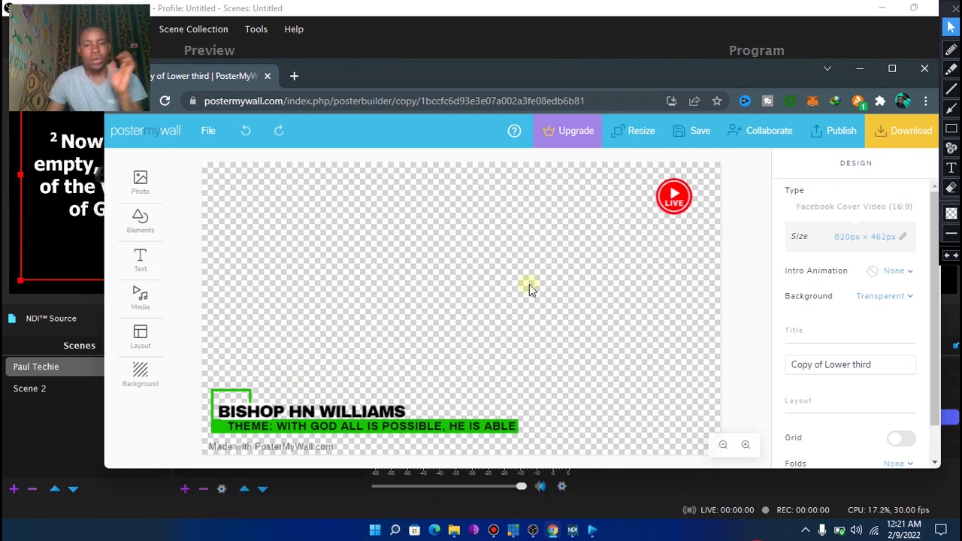
{"action": "left_click", "coordinate": [666, 213]}
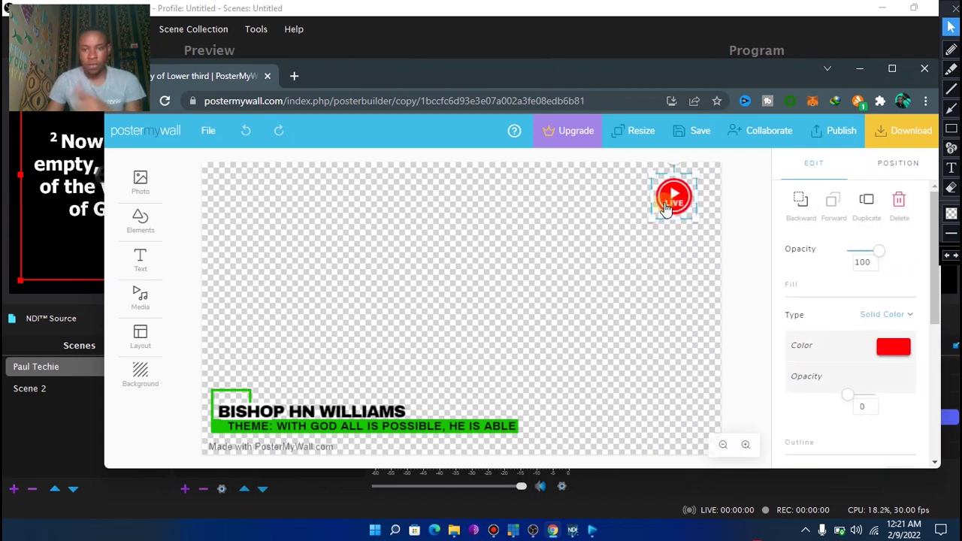
{"action": "left_click", "coordinate": [665, 211]}
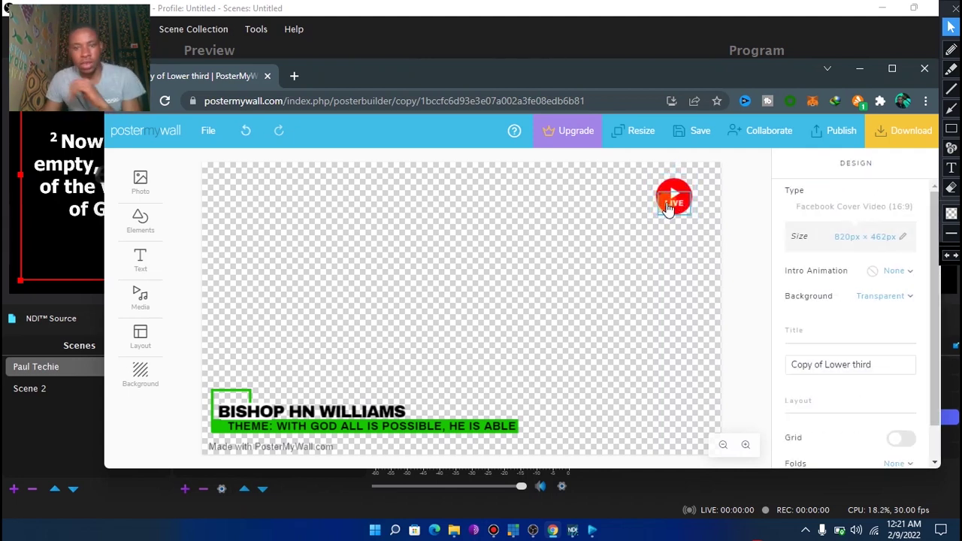
{"action": "left_click", "coordinate": [668, 209]}
{"action": "key", "text": "Delete"}
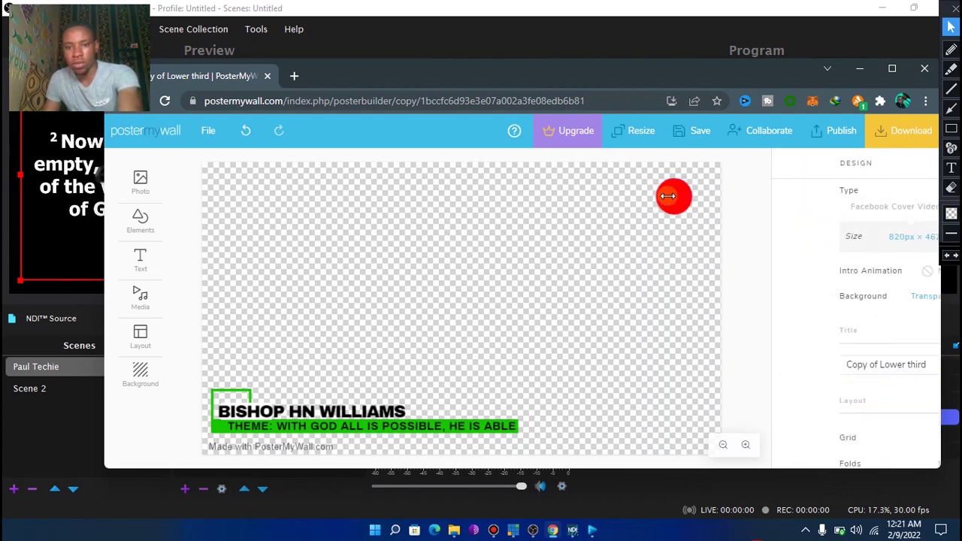
{"action": "left_click", "coordinate": [673, 204]}
{"action": "key", "text": "Delete"}
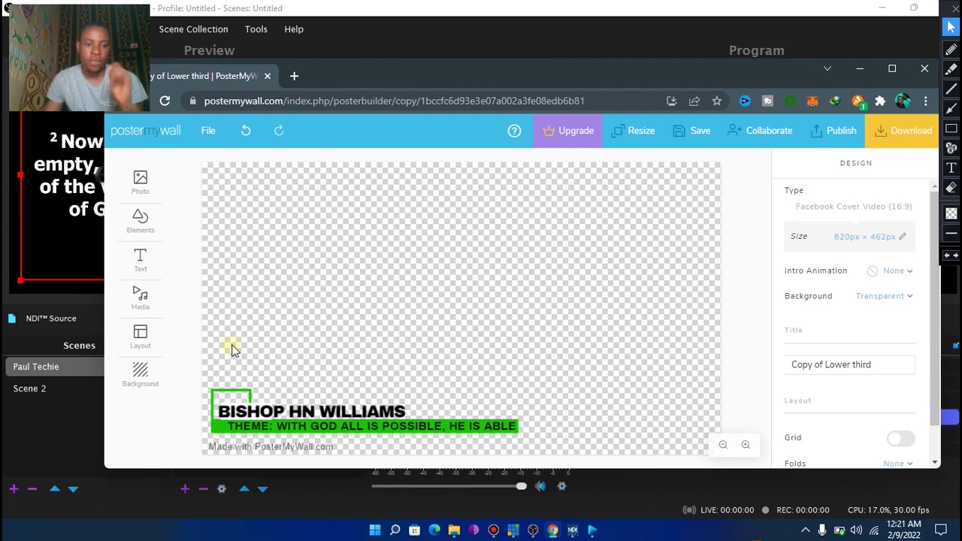
Select the name and theme lines together and drag them up to the canvas centre
{"action": "left_click_drag", "start_coordinate": [220, 338], "coordinate": [528, 453]}
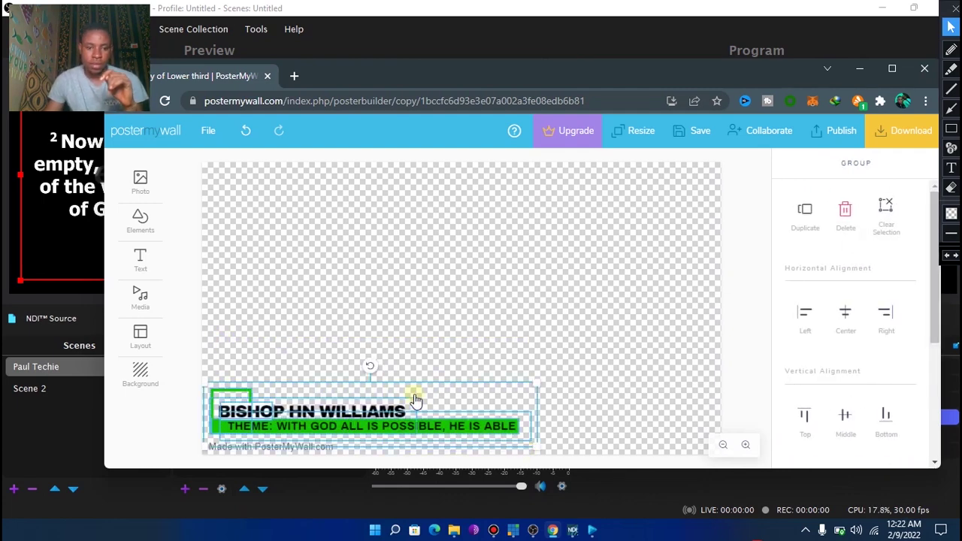
{"action": "left_click", "coordinate": [479, 324]}
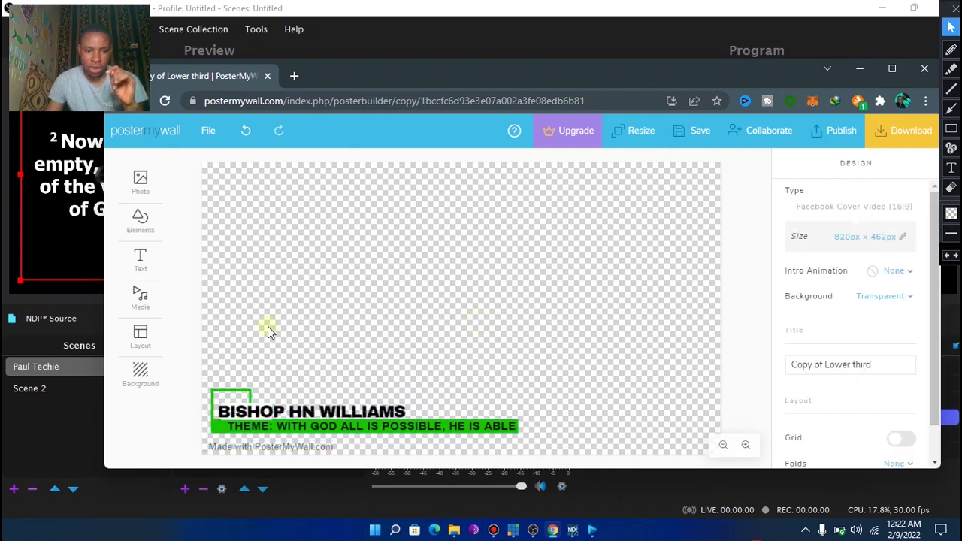
{"action": "left_click_drag", "start_coordinate": [215, 355], "coordinate": [542, 451]}
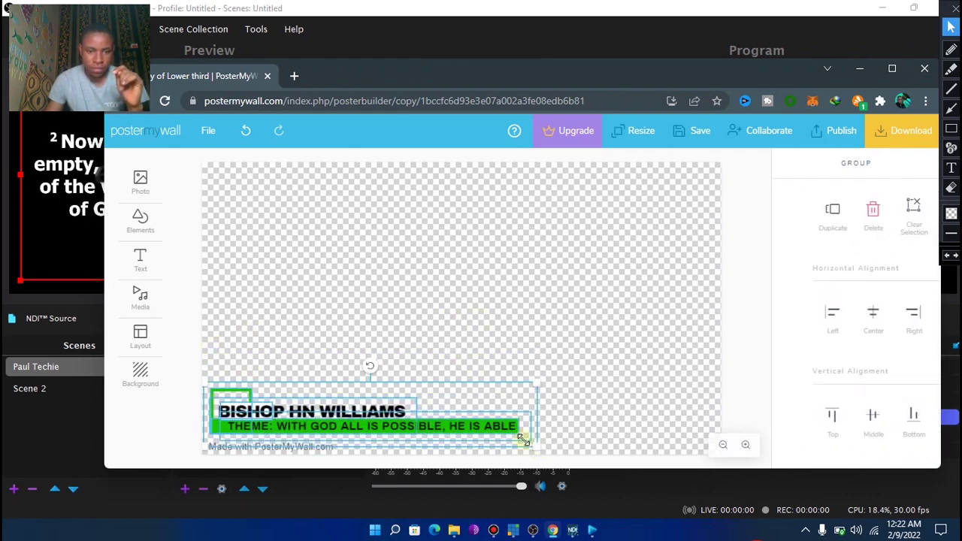
{"action": "left_click_drag", "start_coordinate": [439, 399], "coordinate": [562, 276]}
{"action": "left_click", "coordinate": [549, 233]}
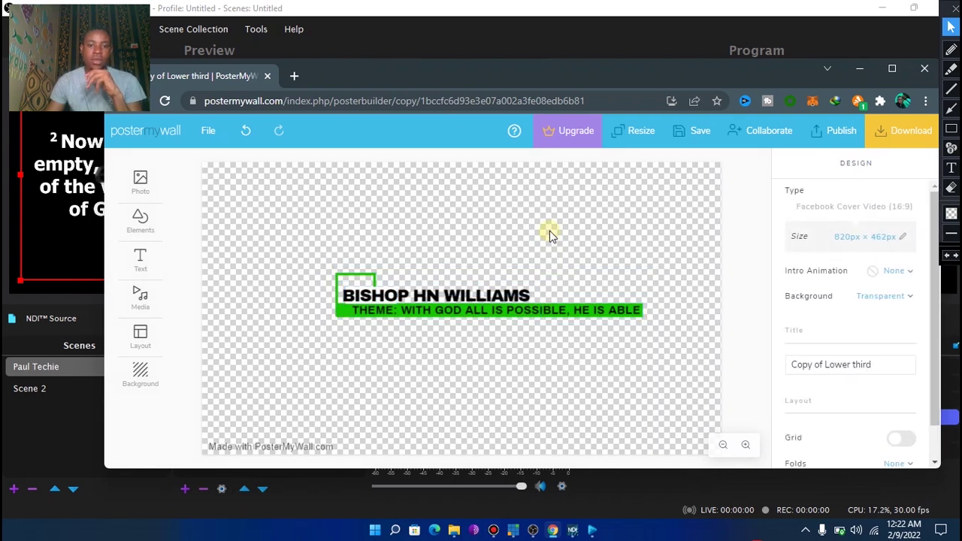
{"action": "left_click", "coordinate": [454, 296]}
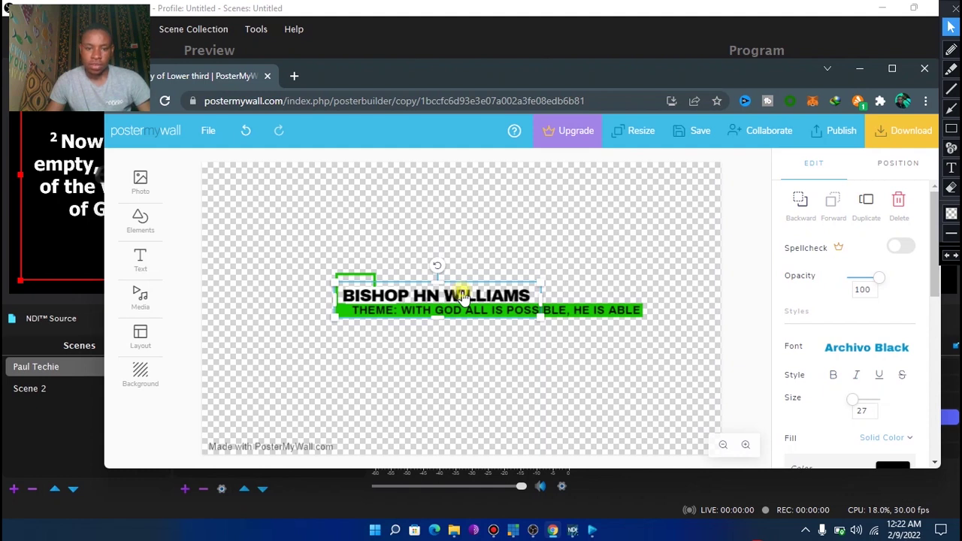
Replace the old name with the speaker's title and full name, widening the box to one line
{"action": "double_click", "coordinate": [462, 296]}
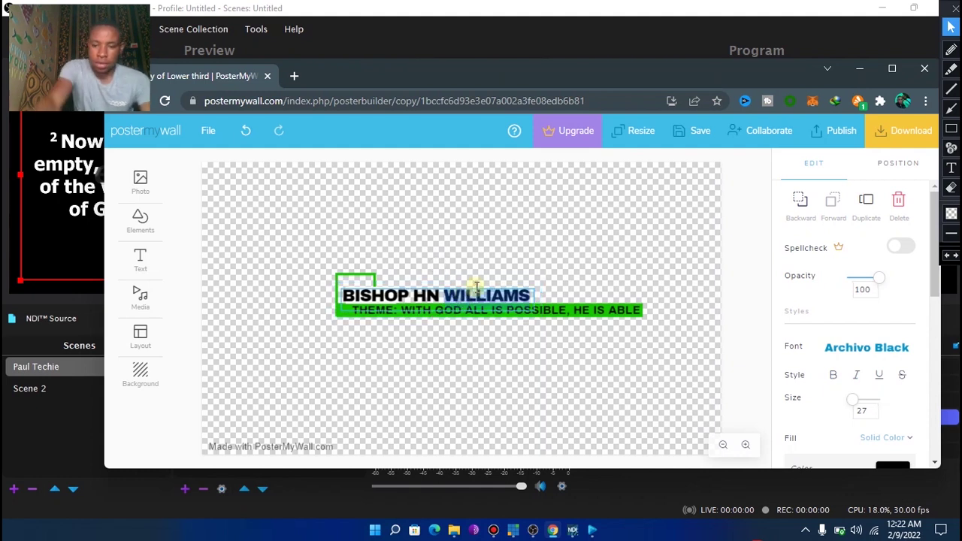
{"action": "key", "text": "BackSpace"}
{"action": "key", "text": "BackSpace"}
{"action": "key", "text": "BackSpace"}
{"action": "key", "text": "BackSpace"}
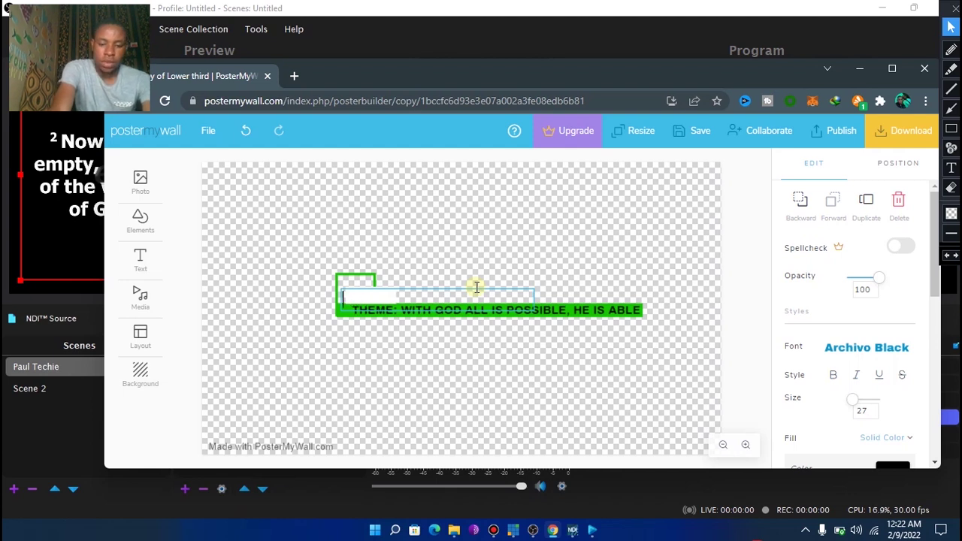
{"action": "type", "text": "PASTOR"}
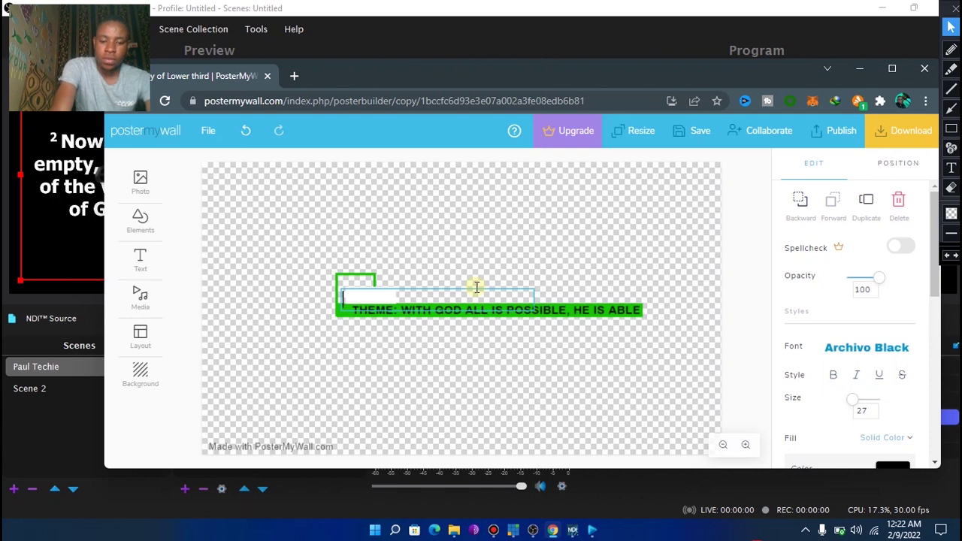
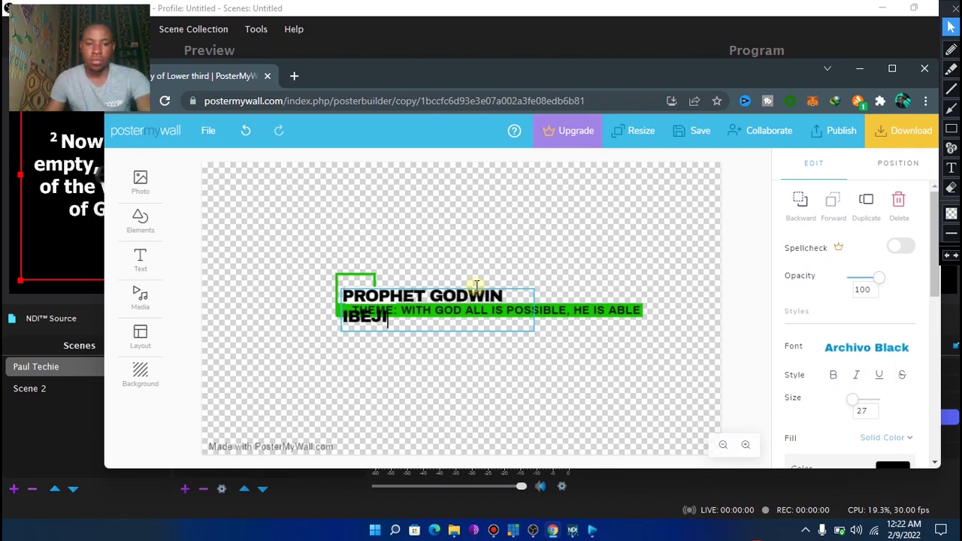
{"action": "left_click", "coordinate": [500, 242]}
{"action": "left_click", "coordinate": [481, 297]}
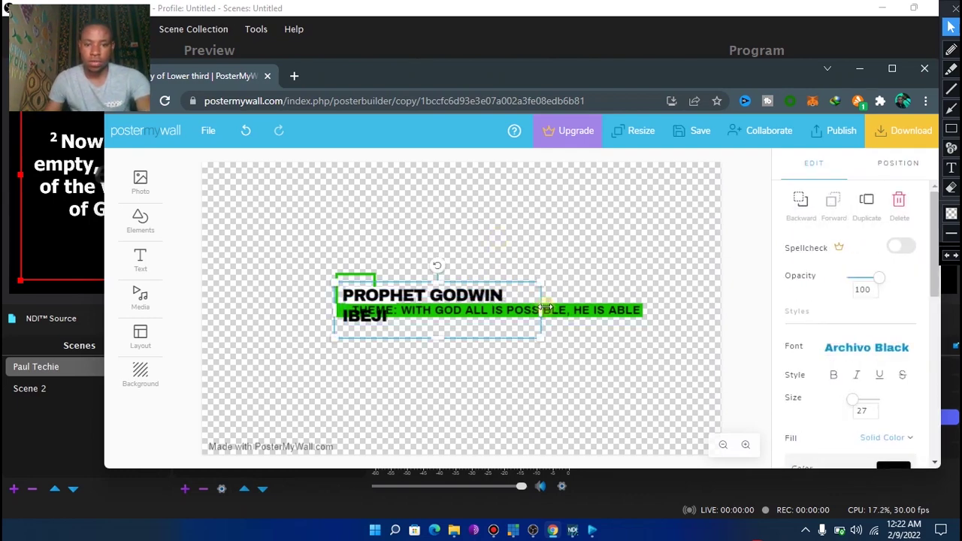
{"action": "left_click_drag", "start_coordinate": [535, 310], "coordinate": [585, 303]}
{"action": "left_click", "coordinate": [583, 242]}
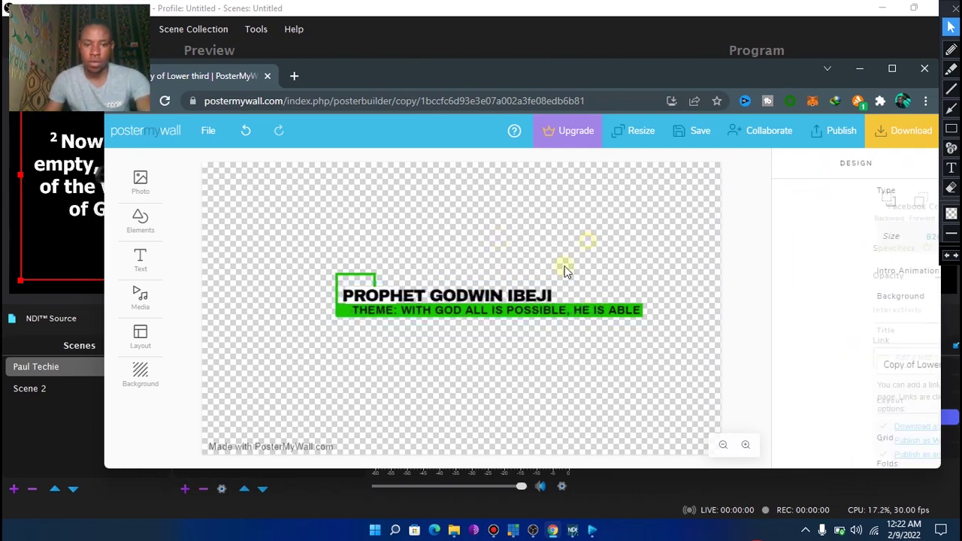
Open the THEME text for editing and highlight the wording after 'THEME:'
{"action": "left_click", "coordinate": [505, 319]}
{"action": "double_click", "coordinate": [475, 311]}
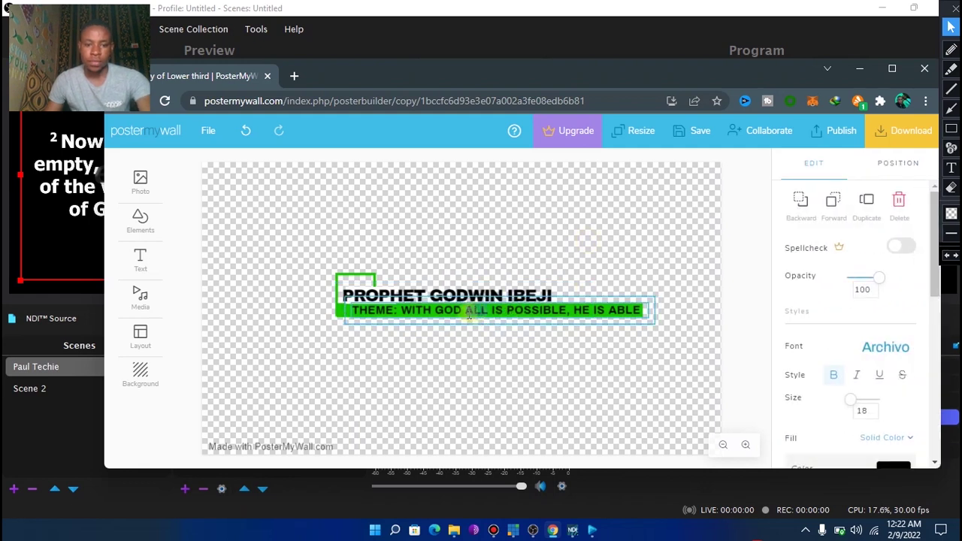
{"action": "left_click_drag", "start_coordinate": [401, 311], "coordinate": [576, 296]}
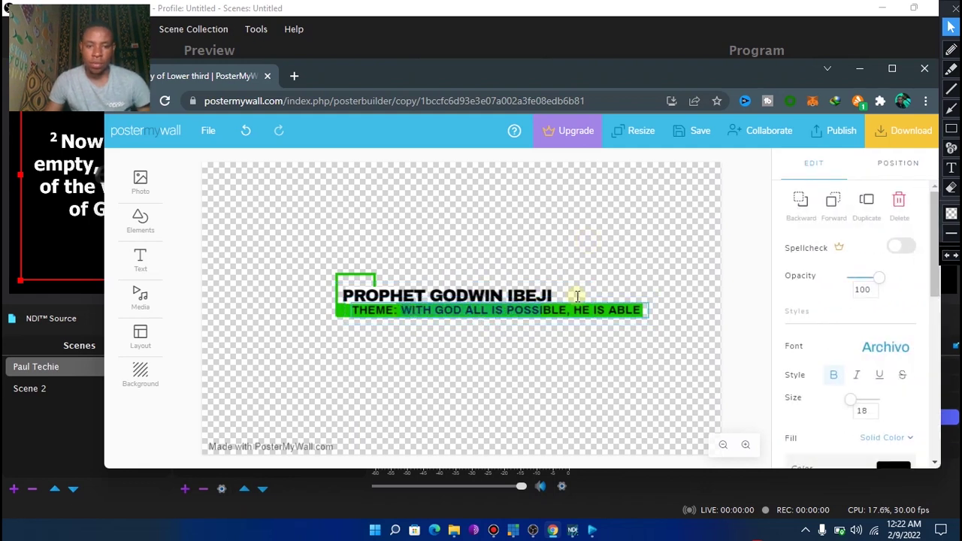
{"action": "left_click", "coordinate": [639, 283]}
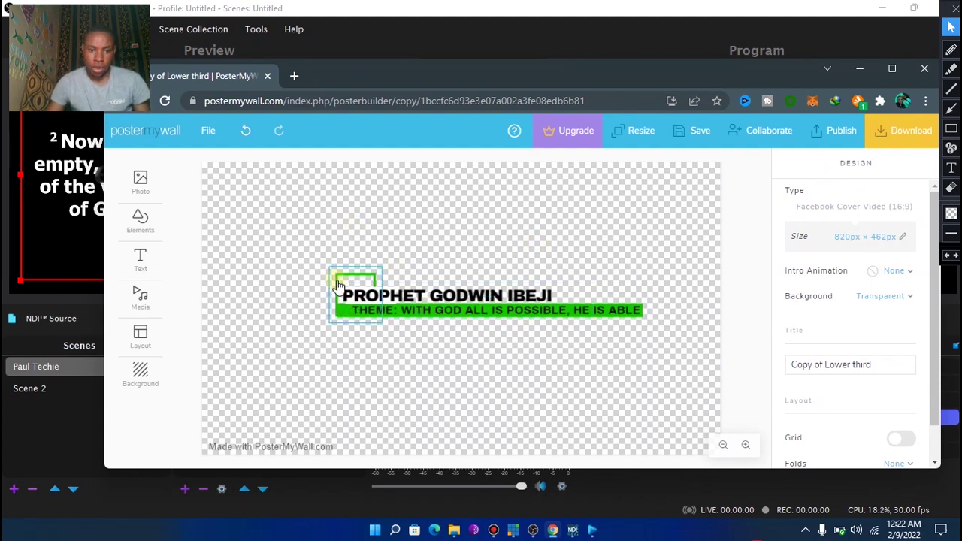
Point out the green corner bracket with an on-screen arrow, then erase the annotation
{"action": "left_click", "coordinate": [337, 280]}
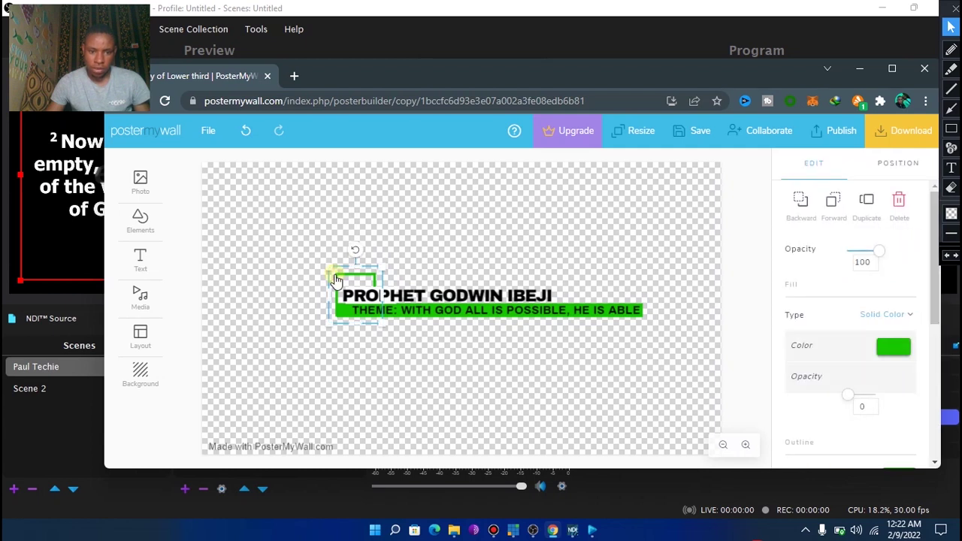
{"action": "left_click", "coordinate": [489, 242]}
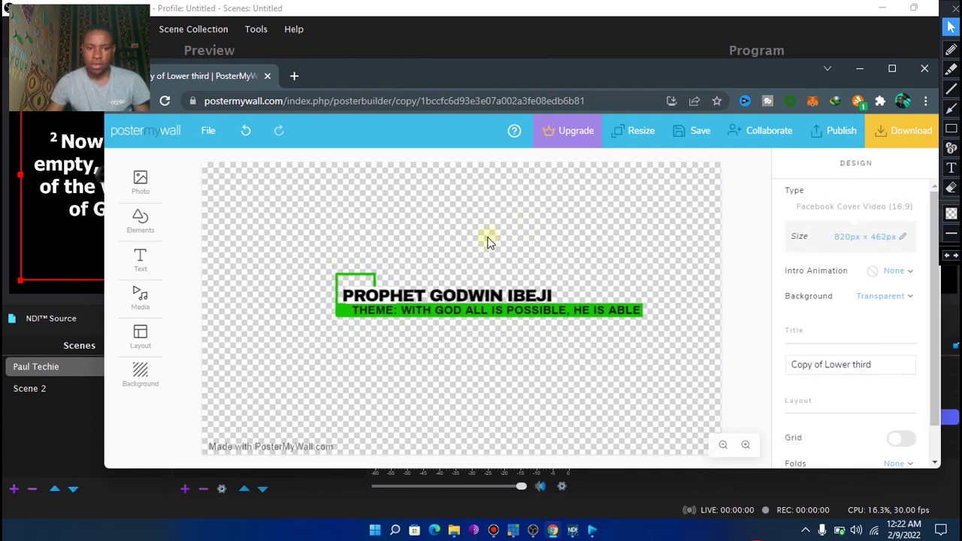
{"action": "left_click", "coordinate": [951, 109]}
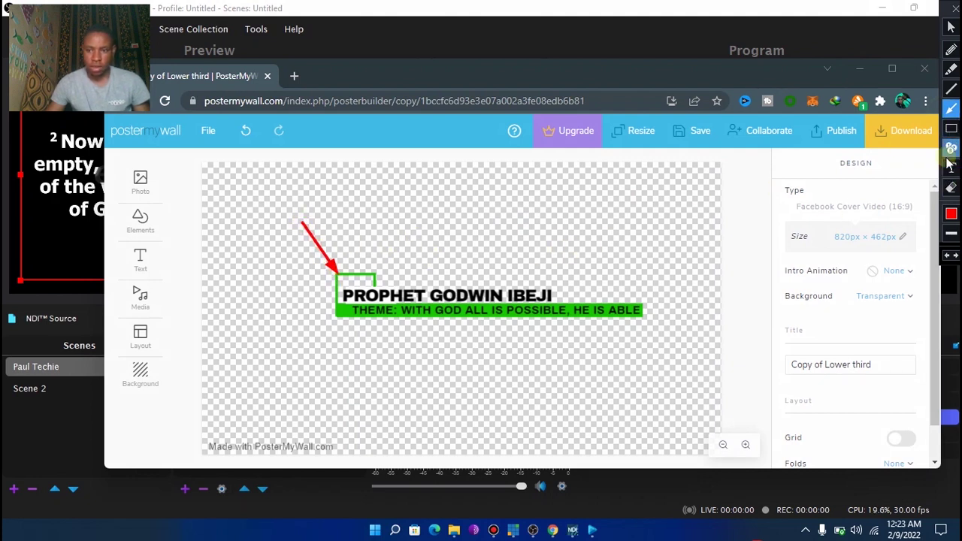
{"action": "mouse_move", "coordinate": [264, 178]}
{"action": "left_mouse_down"}
{"action": "mouse_move", "coordinate": [408, 279]}
{"action": "mouse_move", "coordinate": [360, 247]}
{"action": "left_mouse_up"}
{"action": "left_click", "coordinate": [952, 188]}
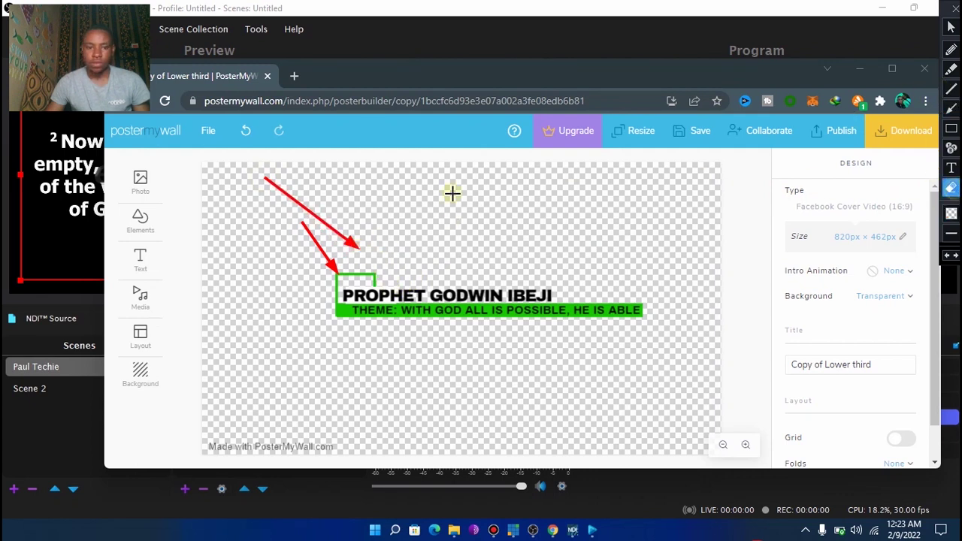
{"action": "mouse_move", "coordinate": [253, 173]}
{"action": "left_mouse_down"}
{"action": "mouse_move", "coordinate": [388, 300]}
{"action": "mouse_move", "coordinate": [378, 282]}
{"action": "left_mouse_up"}
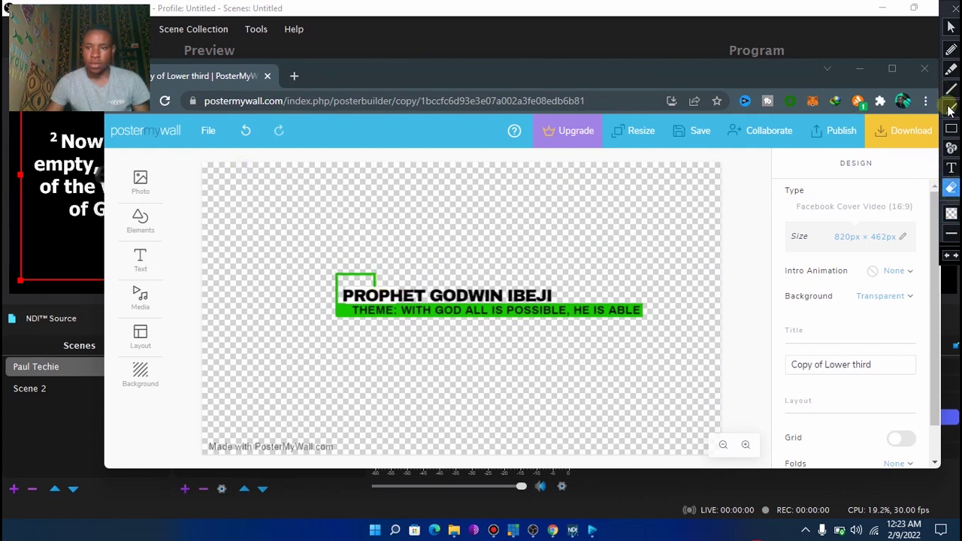
{"action": "left_click", "coordinate": [952, 27]}
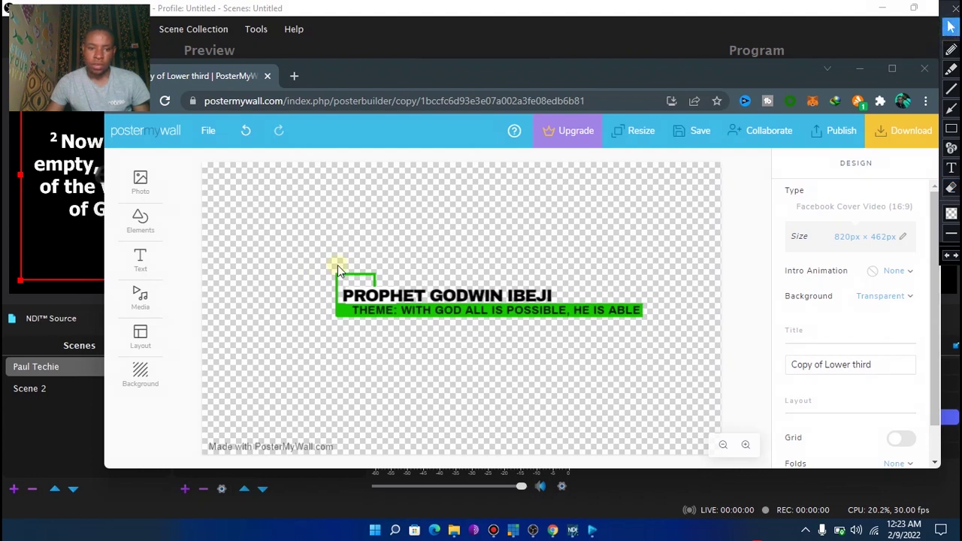
Make the corner bracket red, both its fill colour and its outline
{"action": "left_click", "coordinate": [338, 273]}
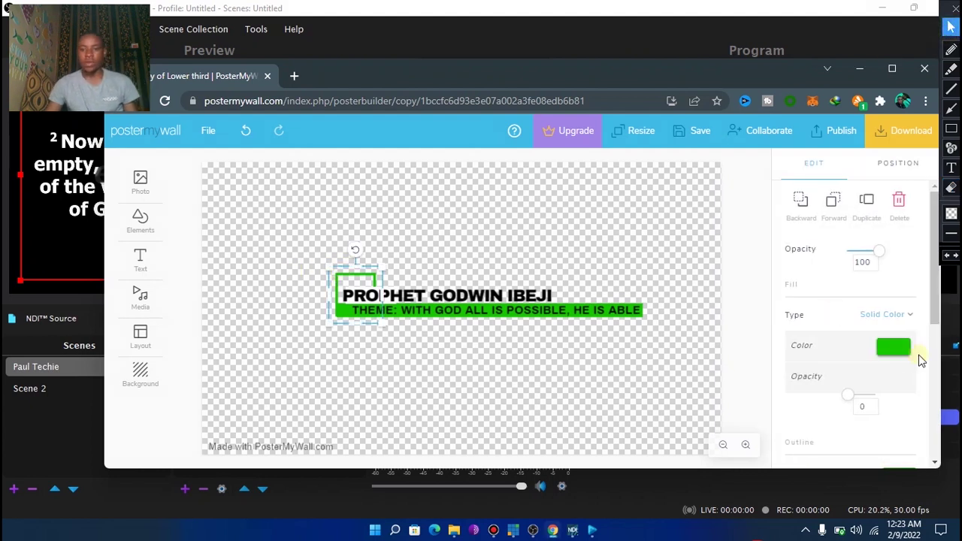
{"action": "left_click", "coordinate": [895, 349]}
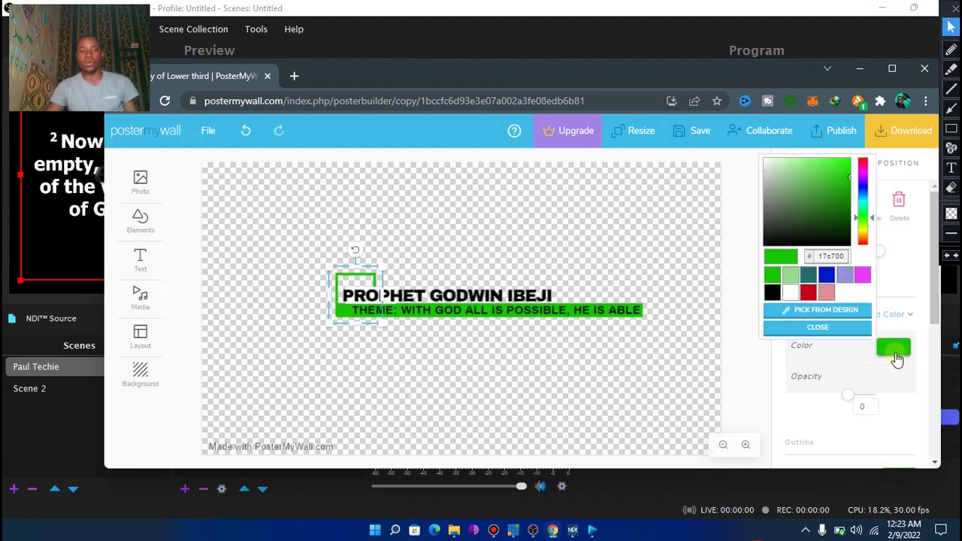
{"action": "left_click", "coordinate": [810, 294]}
{"action": "left_click", "coordinate": [834, 328]}
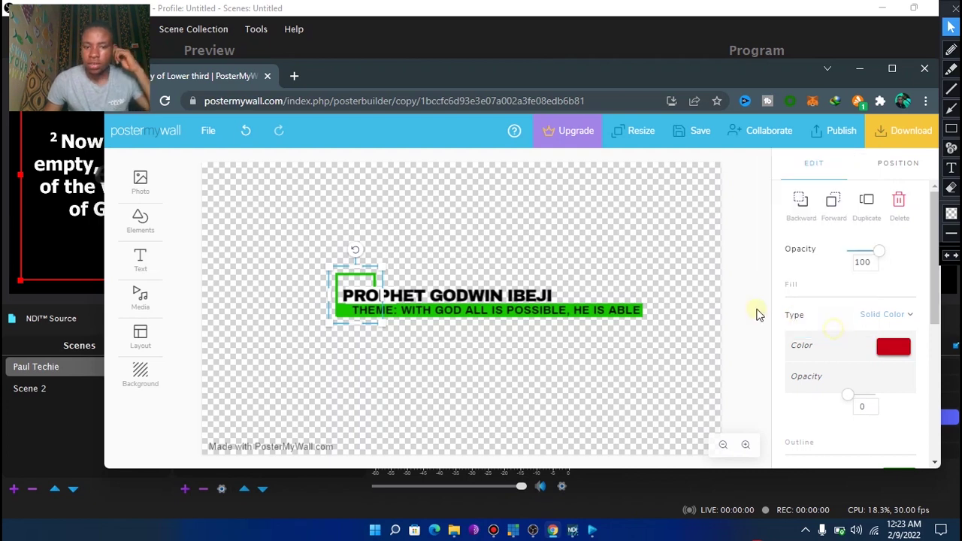
{"action": "left_click", "coordinate": [440, 243]}
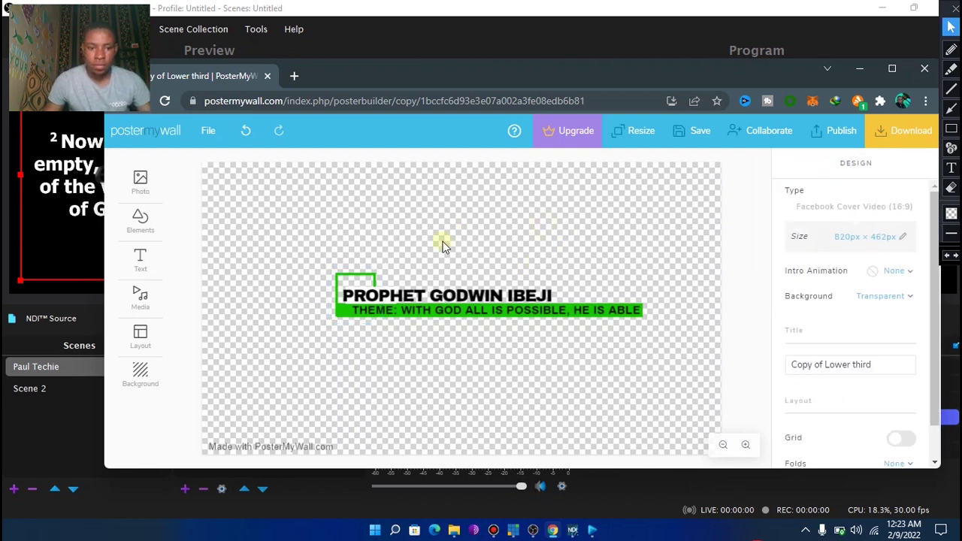
{"action": "left_click", "coordinate": [354, 271]}
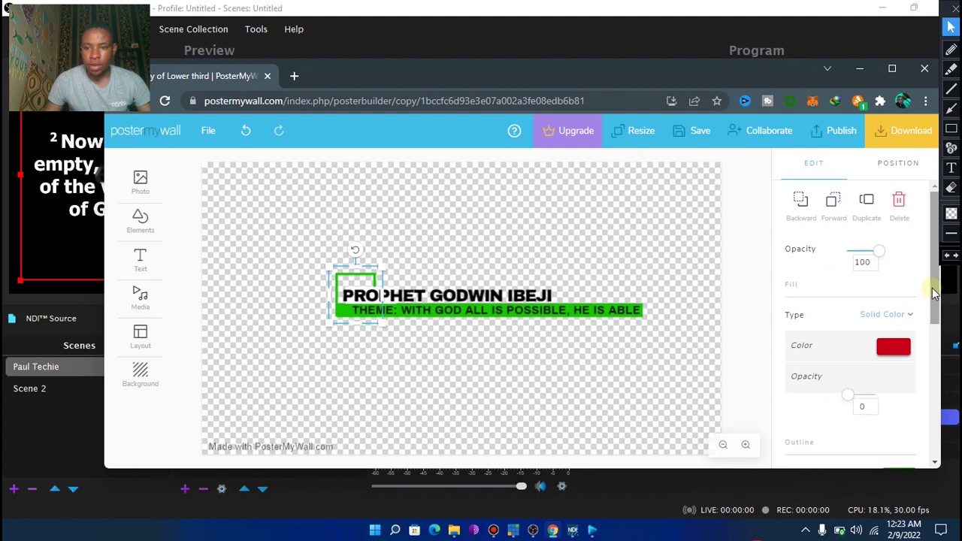
{"action": "scroll", "coordinate": [913, 323], "scroll_direction": "down", "scroll_amount": 2}
{"action": "left_click", "coordinate": [904, 344]}
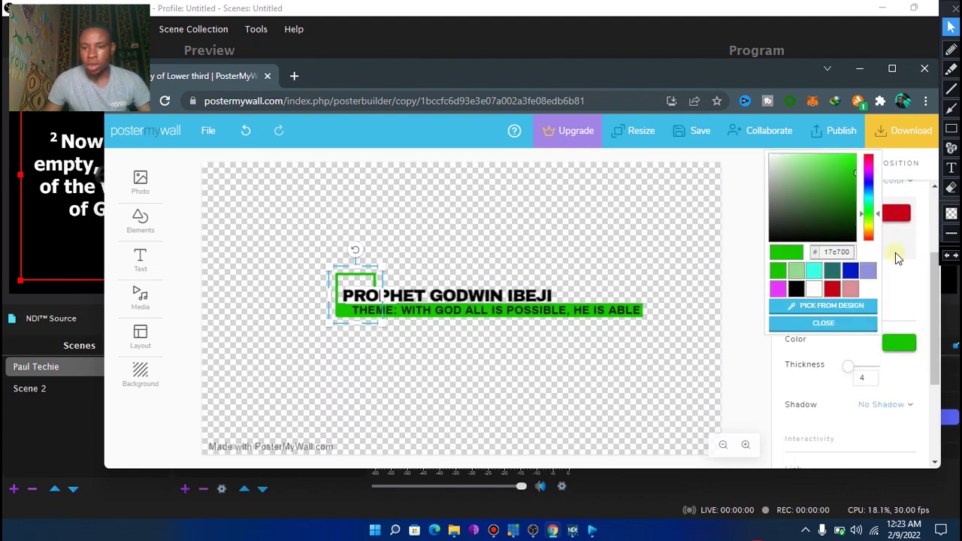
{"action": "left_click", "coordinate": [833, 289]}
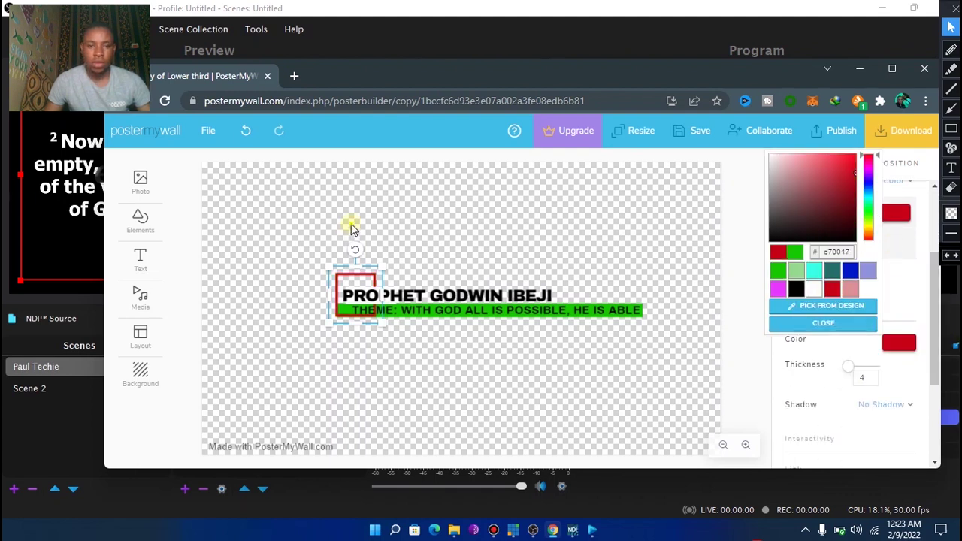
{"action": "left_click", "coordinate": [352, 228]}
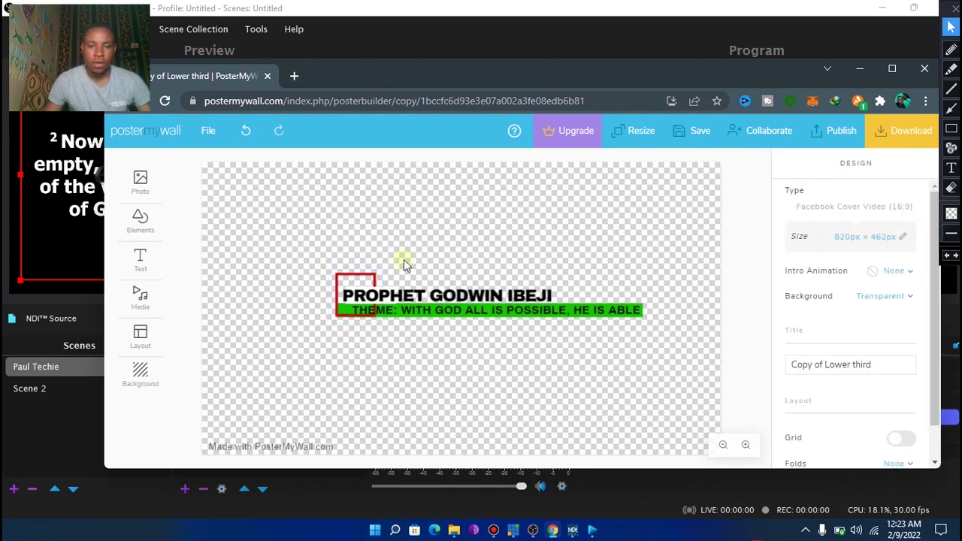
Select the theme text box reading 'THEME: WITH GOD ALL IS POSSIBLE, HE IS ABLE'
{"action": "left_click", "coordinate": [631, 325]}
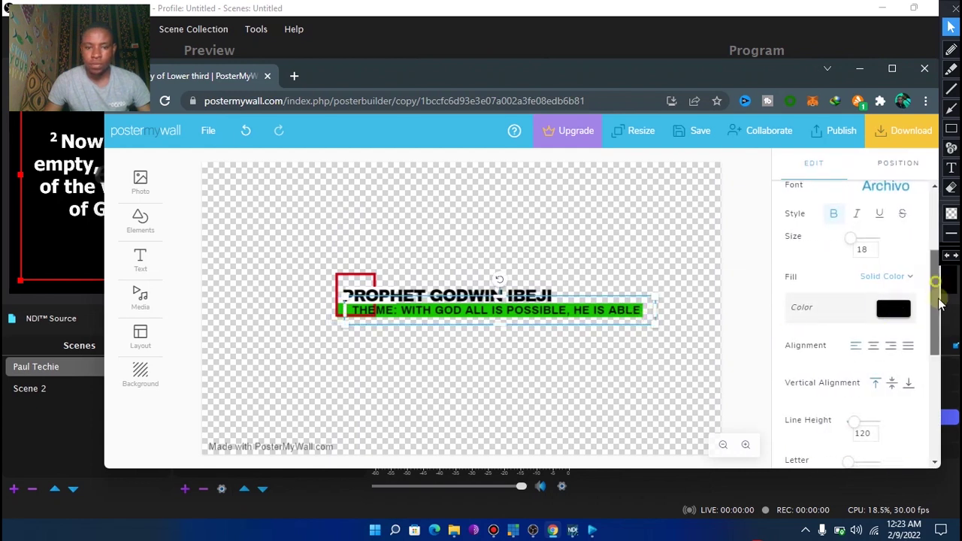
{"action": "scroll", "coordinate": [907, 316], "scroll_direction": "down", "scroll_amount": 2}
{"action": "left_click", "coordinate": [340, 309]}
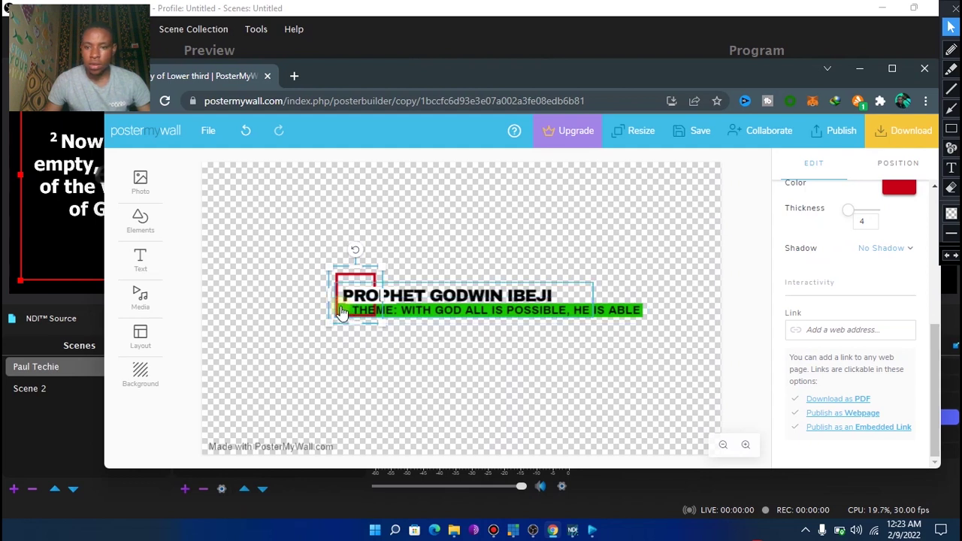
{"action": "left_click", "coordinate": [341, 312]}
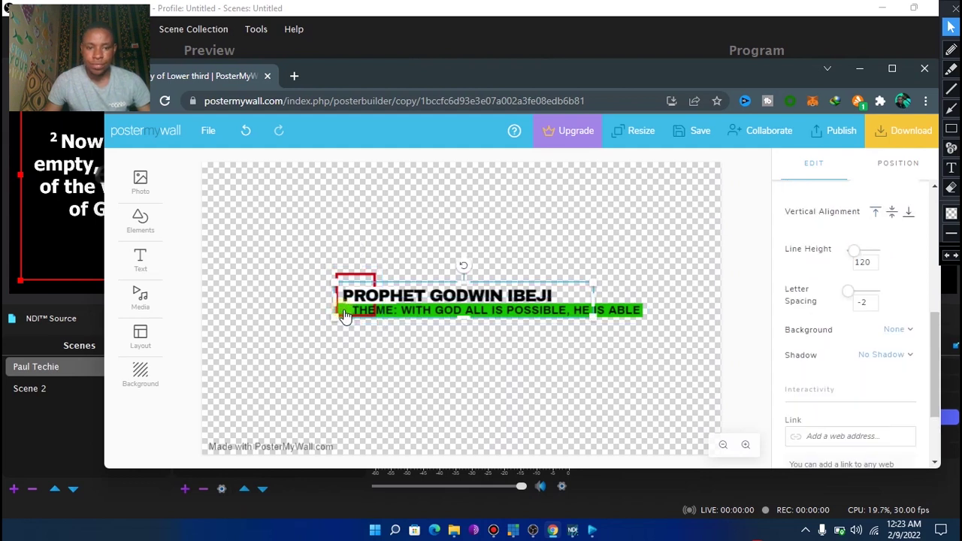
{"action": "left_click", "coordinate": [536, 309]}
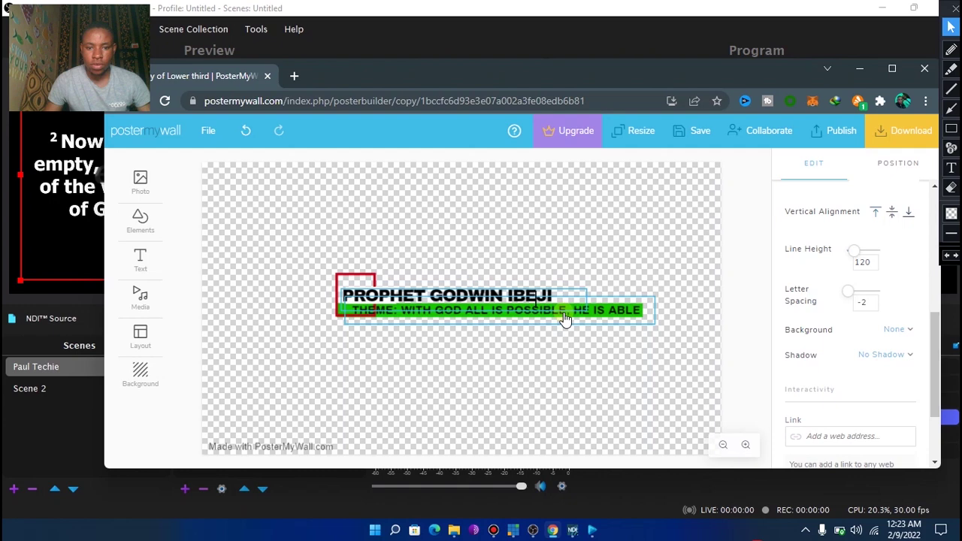
{"action": "left_click", "coordinate": [640, 319]}
Move the theme text off the green bar and change the bar's fill to red
{"action": "left_click_drag", "start_coordinate": [626, 316], "coordinate": [629, 355]}
{"action": "left_click", "coordinate": [622, 311]}
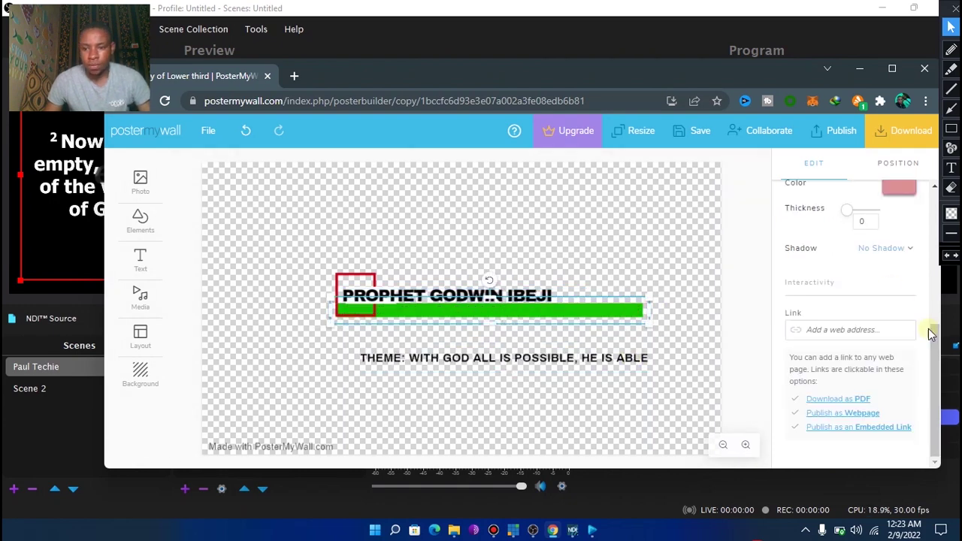
{"action": "left_click_drag", "start_coordinate": [931, 333], "coordinate": [932, 252]}
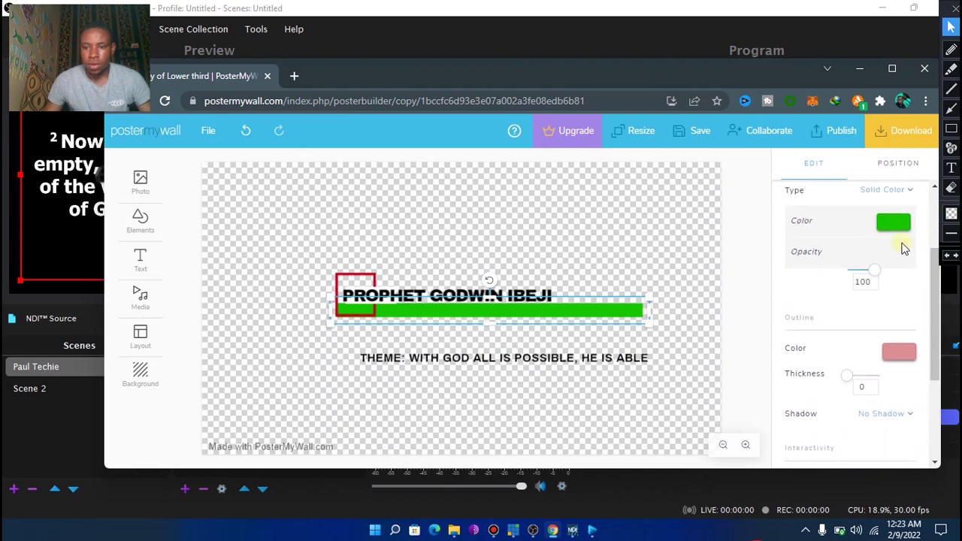
{"action": "left_click", "coordinate": [894, 225]}
{"action": "left_click", "coordinate": [830, 369]}
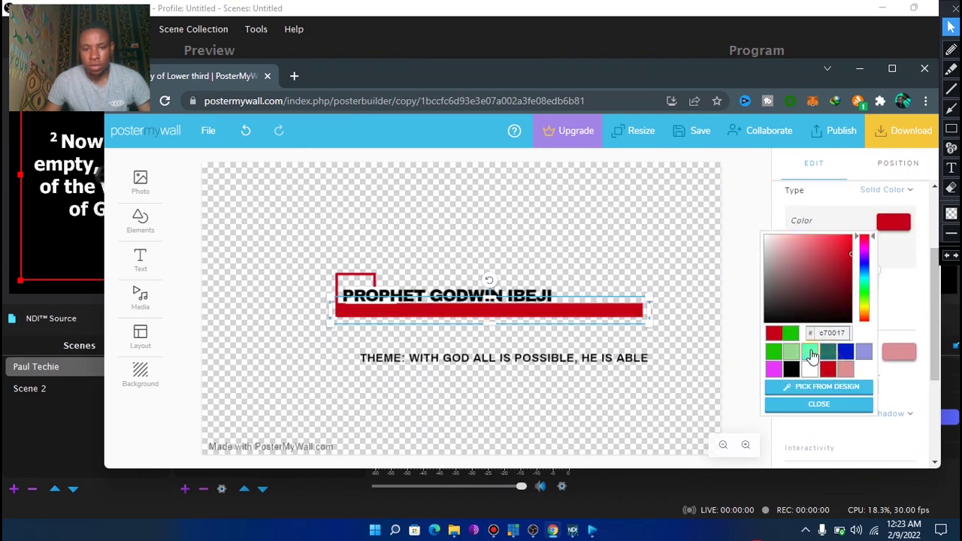
{"action": "left_click", "coordinate": [640, 228]}
Put the THEME text back on the red bar and make it white
{"action": "left_click", "coordinate": [519, 357]}
{"action": "left_click_drag", "start_coordinate": [517, 353], "coordinate": [505, 308]}
{"action": "left_click", "coordinate": [608, 249]}
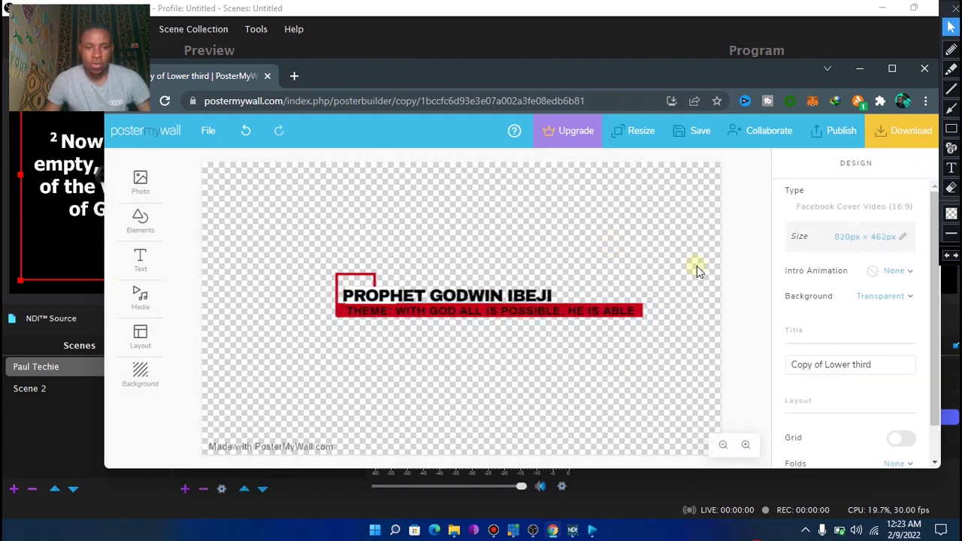
{"action": "left_click", "coordinate": [563, 310]}
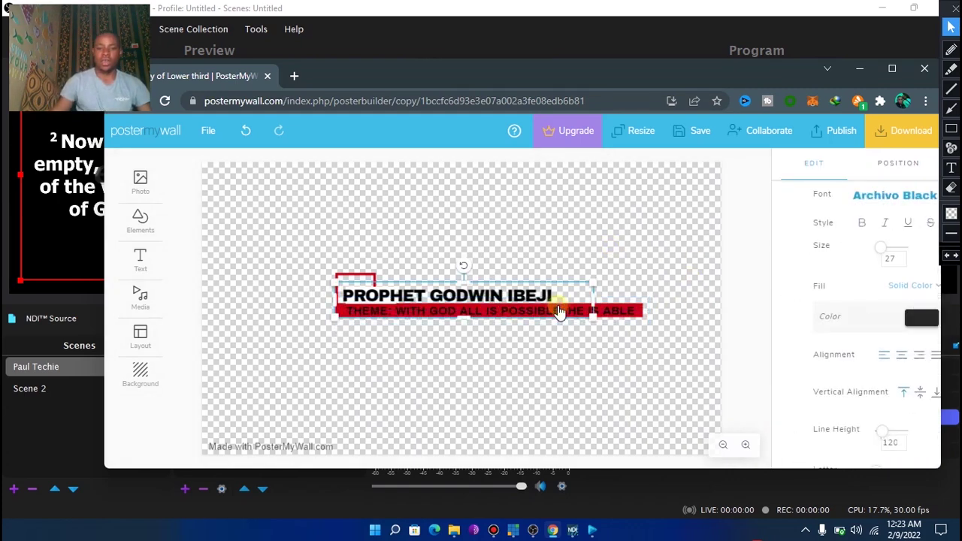
{"action": "left_click", "coordinate": [606, 319]}
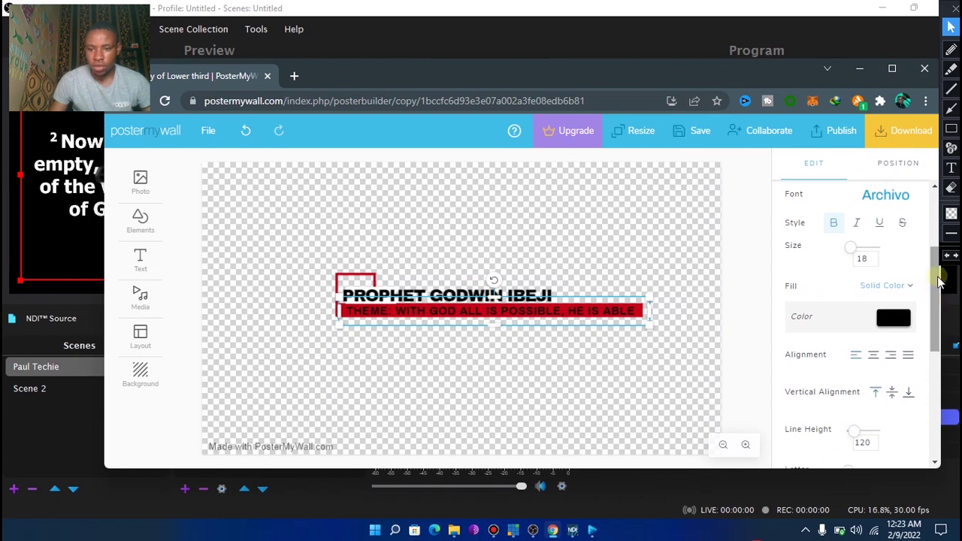
{"action": "left_click", "coordinate": [892, 317]}
{"action": "left_click", "coordinate": [796, 263]}
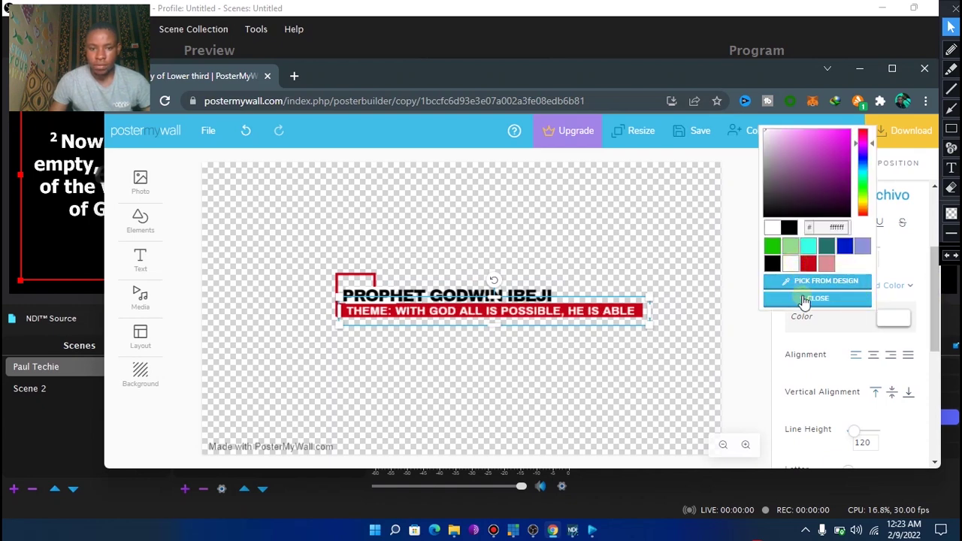
{"action": "left_click", "coordinate": [805, 299]}
{"action": "left_click", "coordinate": [291, 249]}
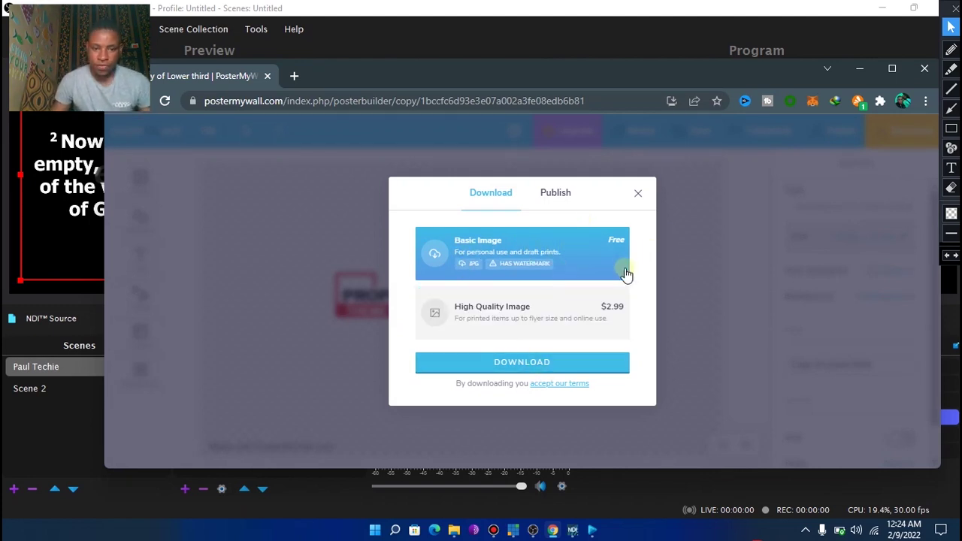
Download the free Basic Image of the lower third, close the thank-you message, and minimise Chrome
{"action": "left_click", "coordinate": [548, 364]}
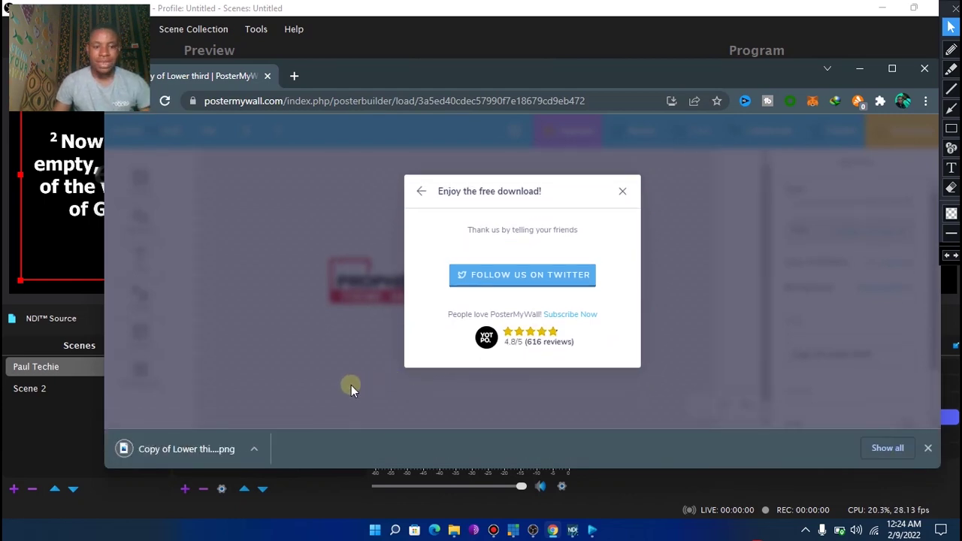
{"action": "left_click", "coordinate": [623, 192]}
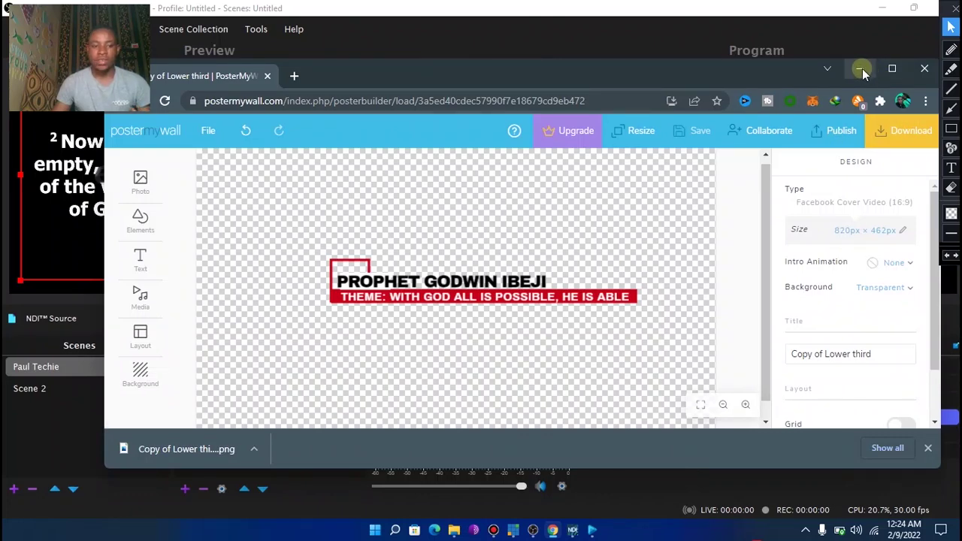
{"action": "left_click", "coordinate": [860, 69]}
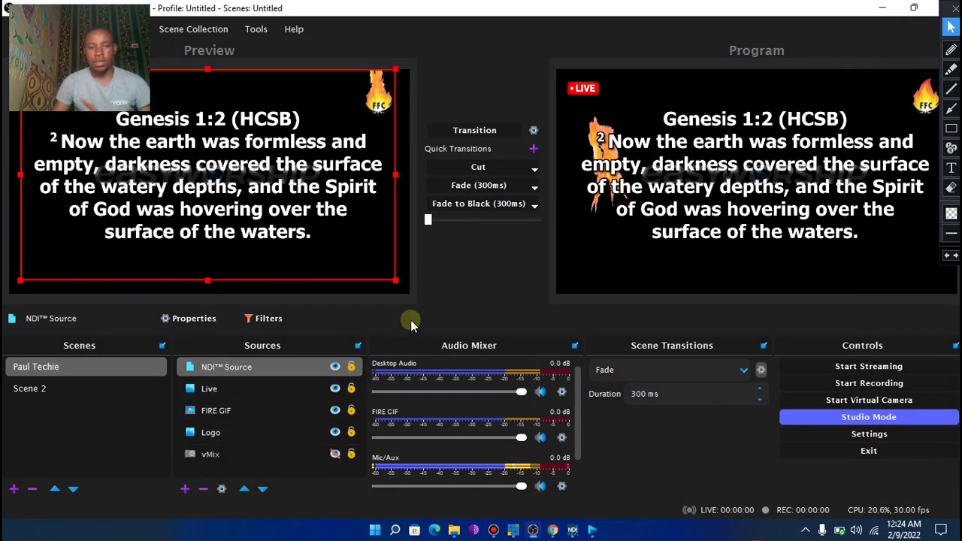
Add an image source 'lower third 1' using the Copy of Lower third PNG from Downloads
{"action": "left_click", "coordinate": [184, 490]}
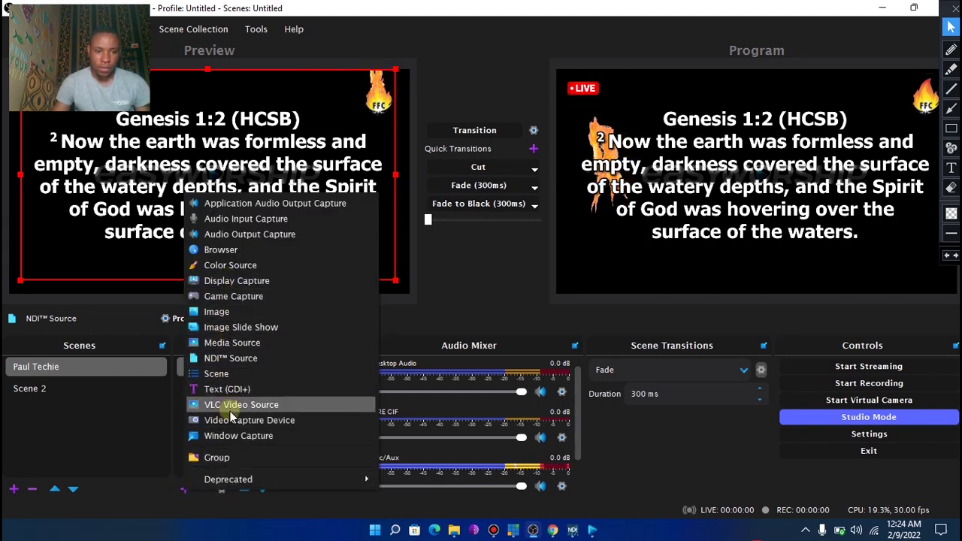
{"action": "left_click", "coordinate": [218, 314]}
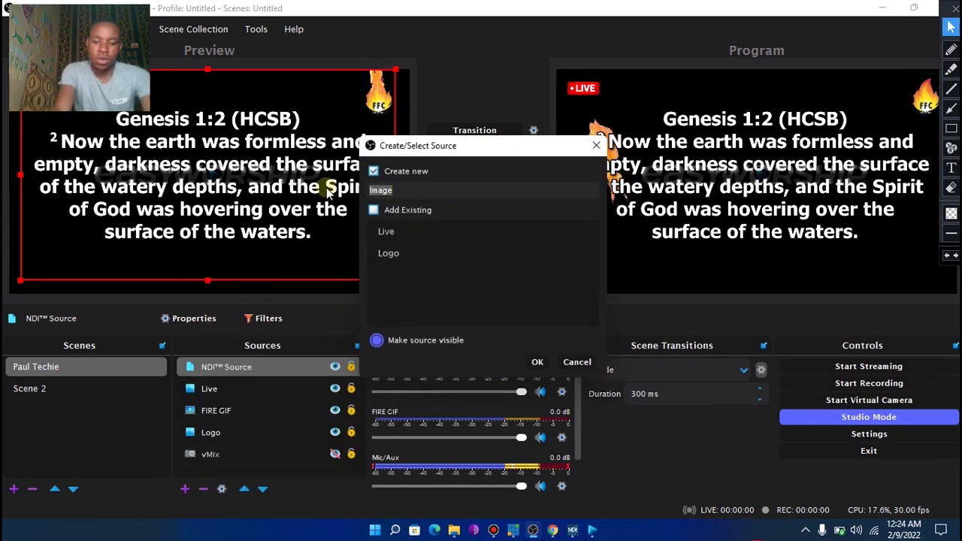
{"action": "type", "text": "lower t"}
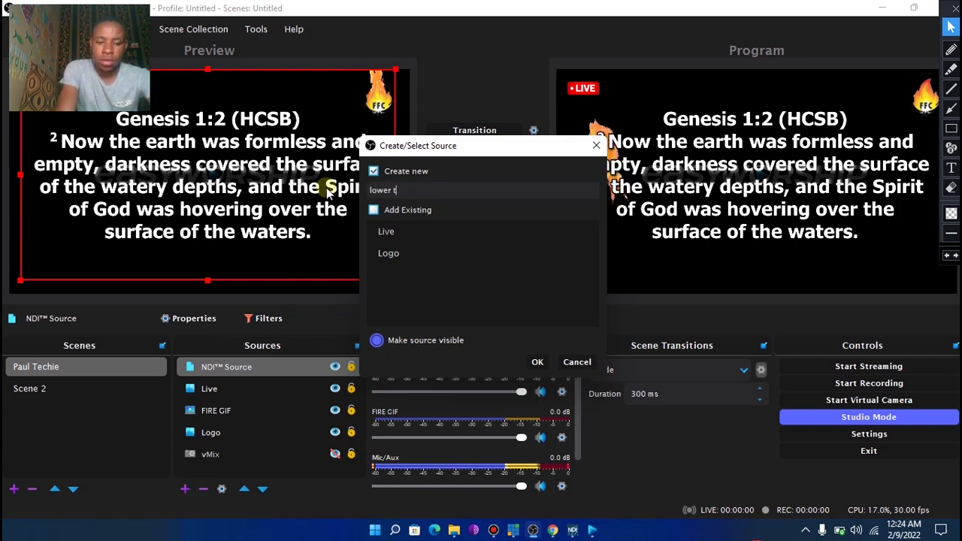
{"action": "type", "text": "hird 1"}
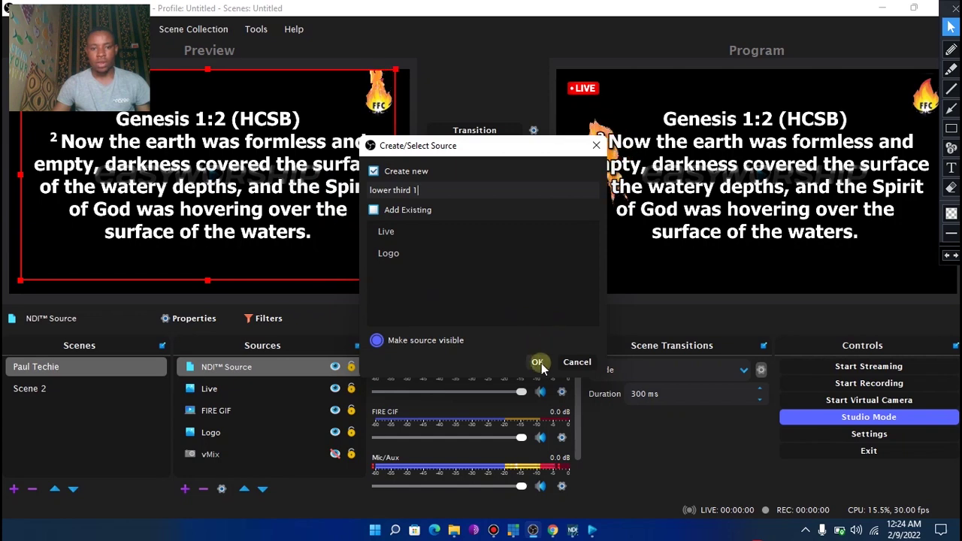
{"action": "left_click", "coordinate": [537, 362]}
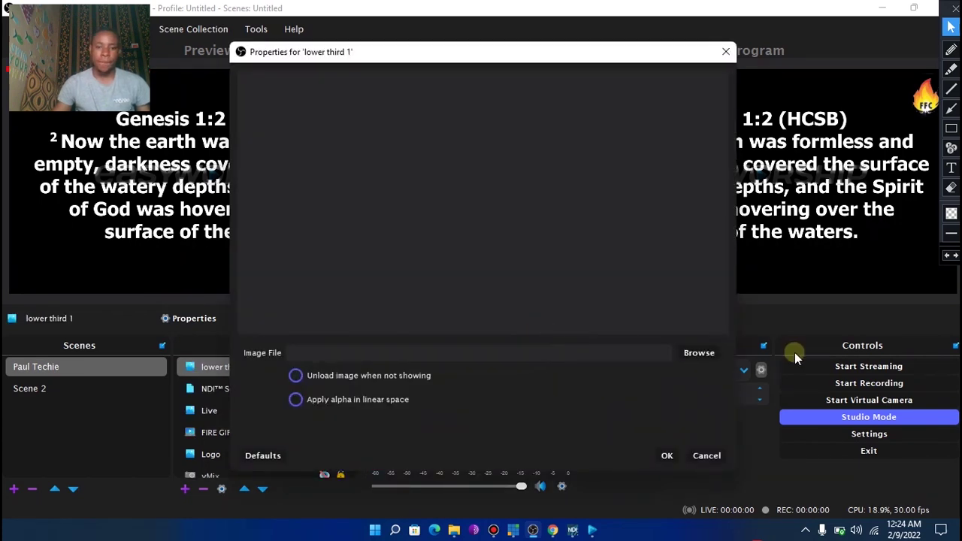
{"action": "left_click", "coordinate": [687, 352]}
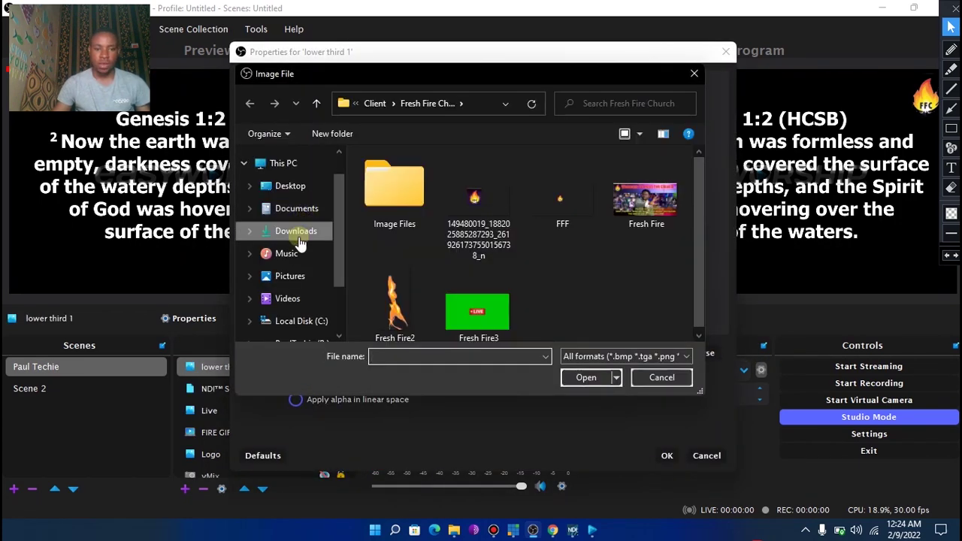
{"action": "left_click", "coordinate": [295, 233]}
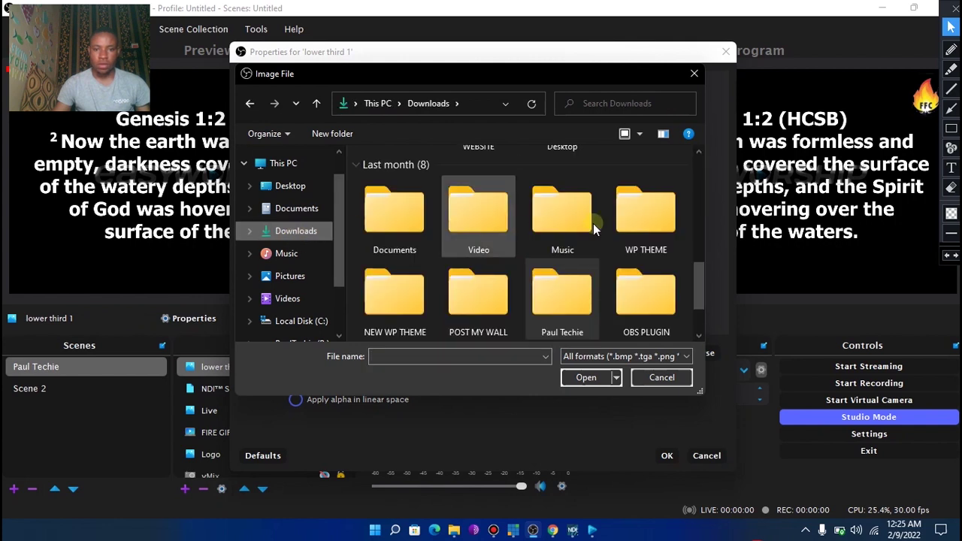
{"action": "left_click_drag", "start_coordinate": [701, 280], "coordinate": [693, 176]}
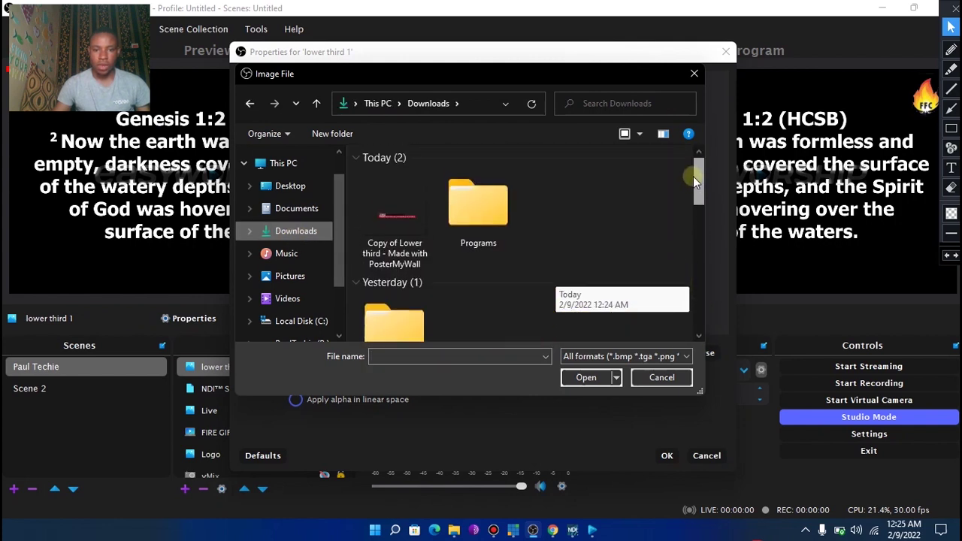
{"action": "left_click", "coordinate": [368, 213]}
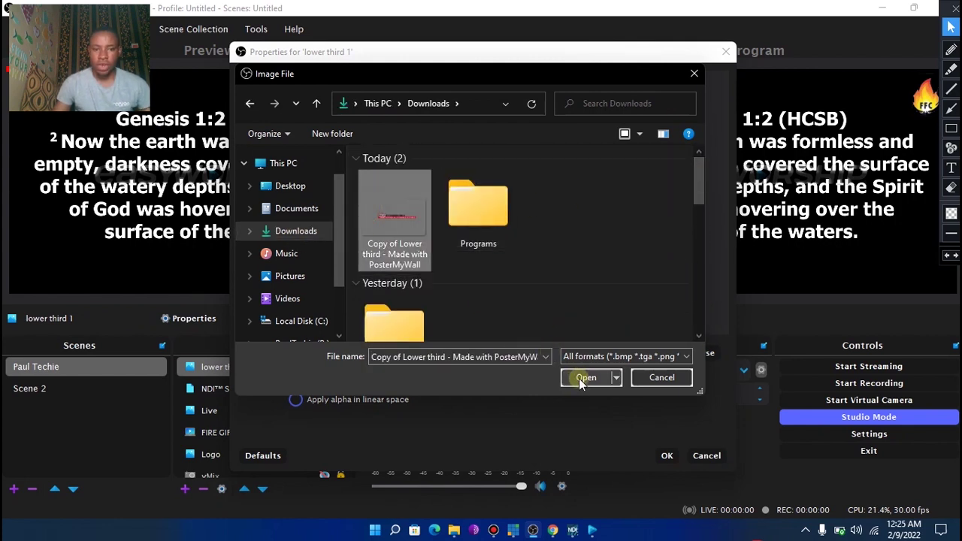
{"action": "left_click", "coordinate": [579, 378]}
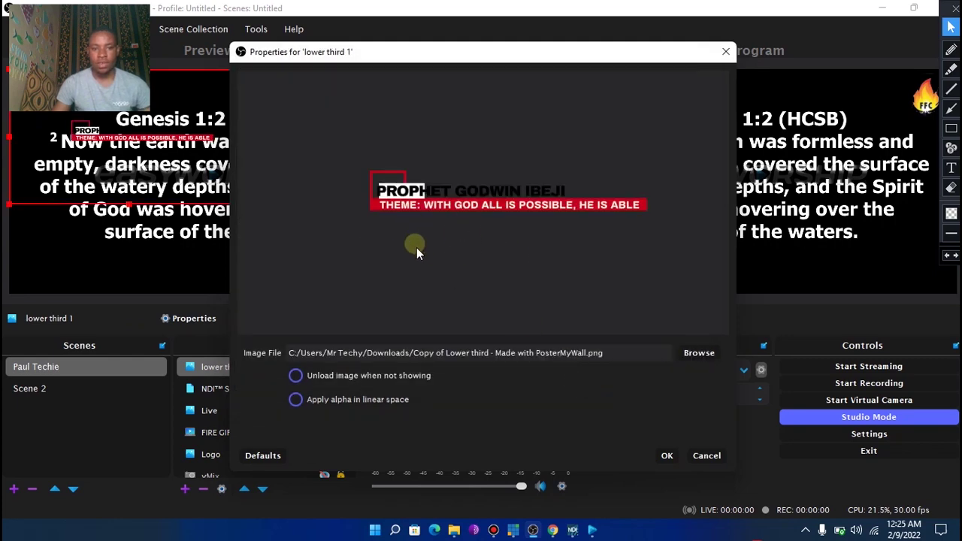
{"action": "left_click", "coordinate": [667, 456]}
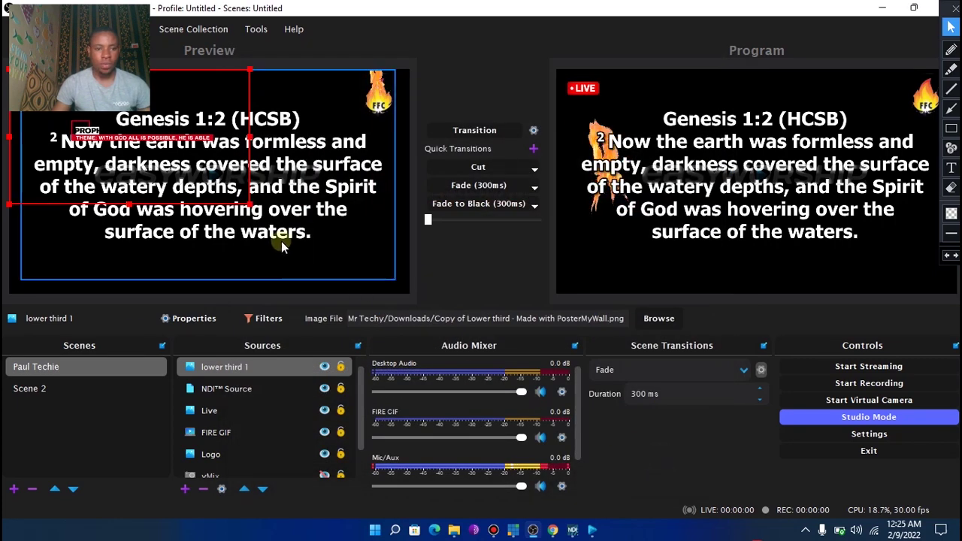
{"action": "left_click_drag", "start_coordinate": [213, 182], "coordinate": [183, 277]}
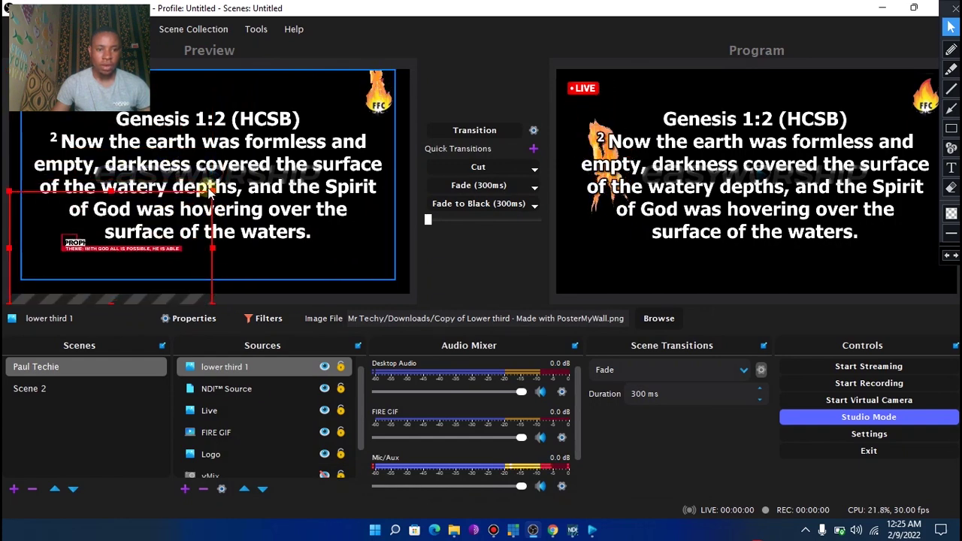
{"action": "left_click_drag", "start_coordinate": [212, 192], "coordinate": [330, 159]}
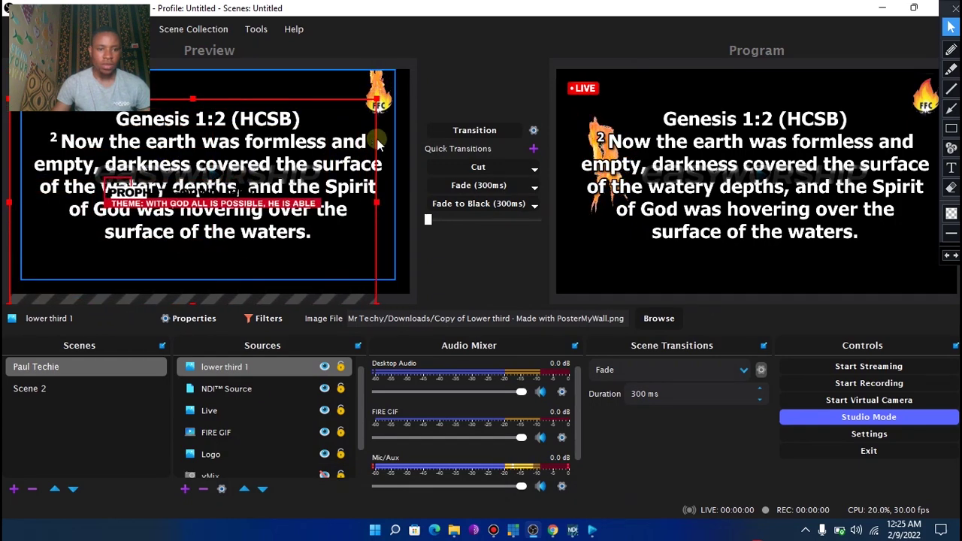
{"action": "left_click_drag", "start_coordinate": [253, 210], "coordinate": [193, 248]}
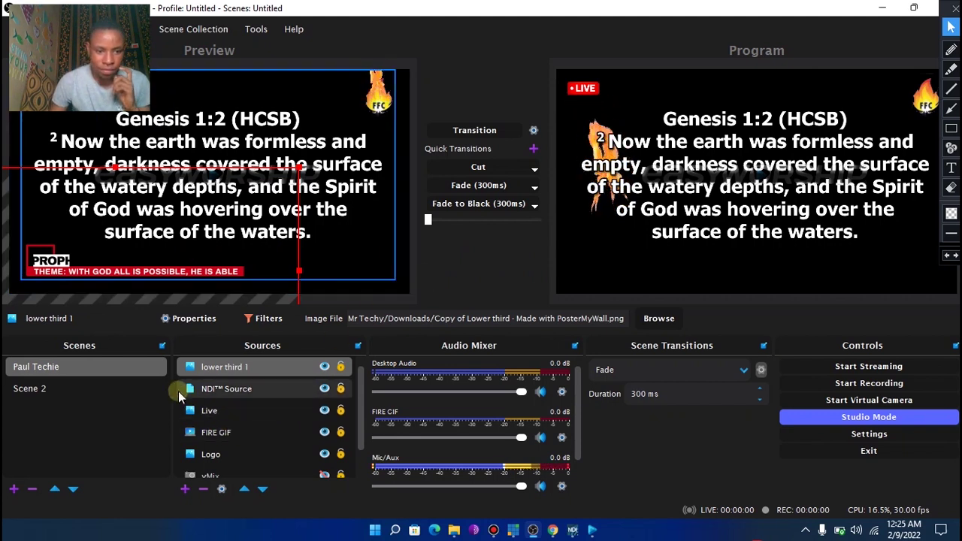
{"action": "left_click", "coordinate": [335, 255]}
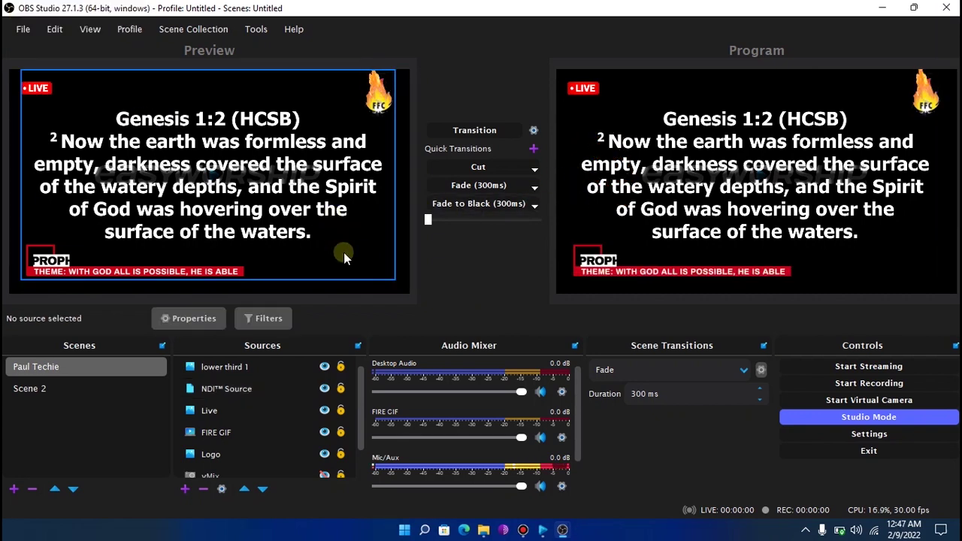
Add a Video Capture Device source named 'Web Cam'
{"action": "left_click", "coordinate": [185, 490]}
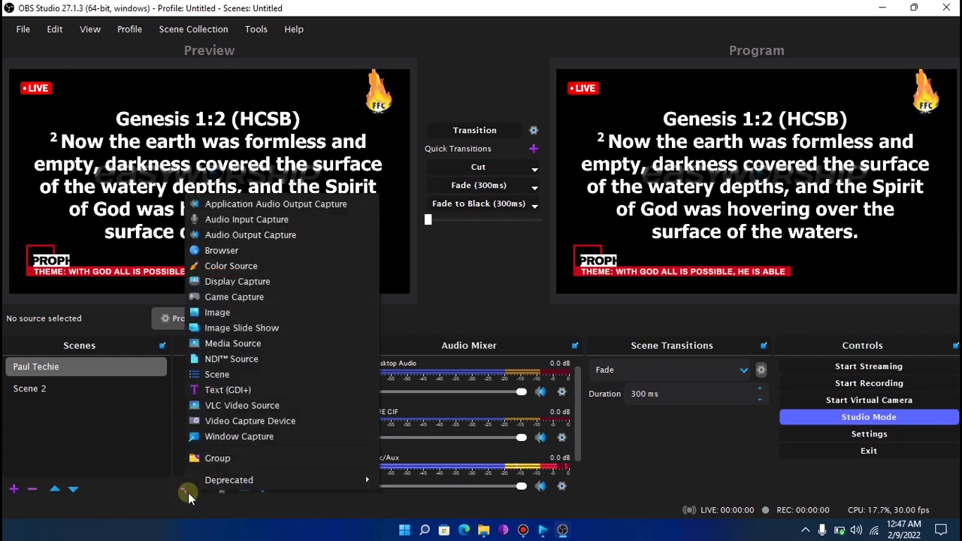
{"action": "left_click", "coordinate": [231, 420]}
{"action": "left_click", "coordinate": [456, 190]}
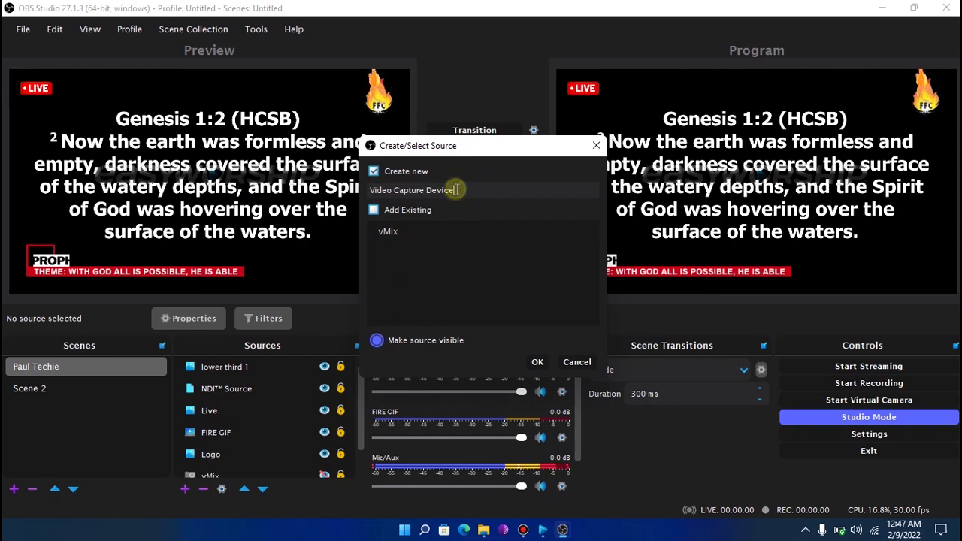
{"action": "left_click_drag", "start_coordinate": [456, 189], "coordinate": [385, 190]}
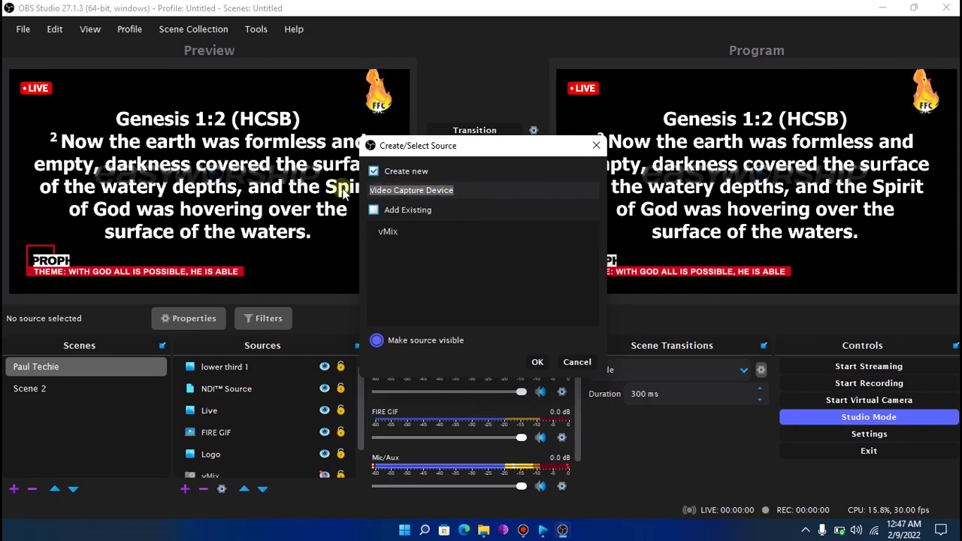
{"action": "type", "text": "Web Cam"}
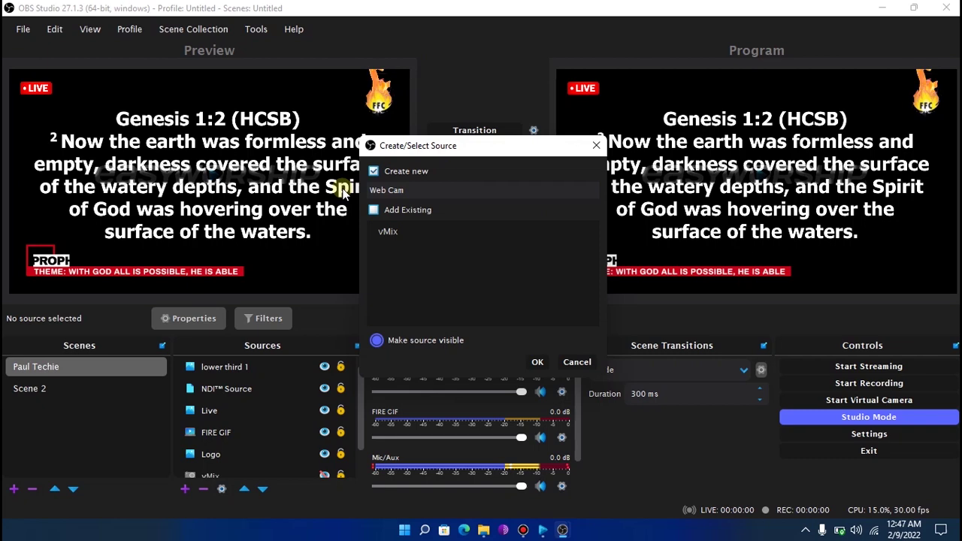
{"action": "key", "text": "Return"}
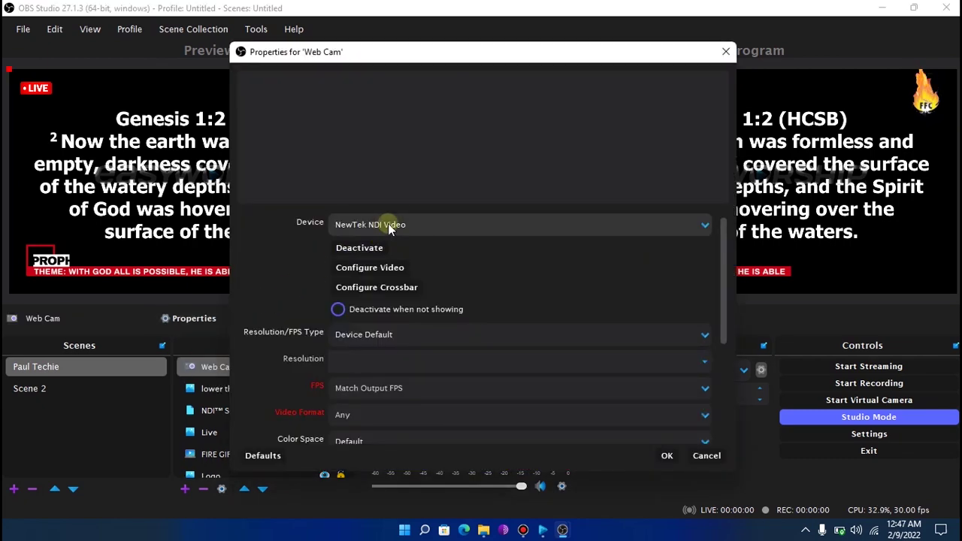
Set the Web Cam device to Integrated Webcam and enlarge it to fill the canvas
{"action": "left_click", "coordinate": [388, 226]}
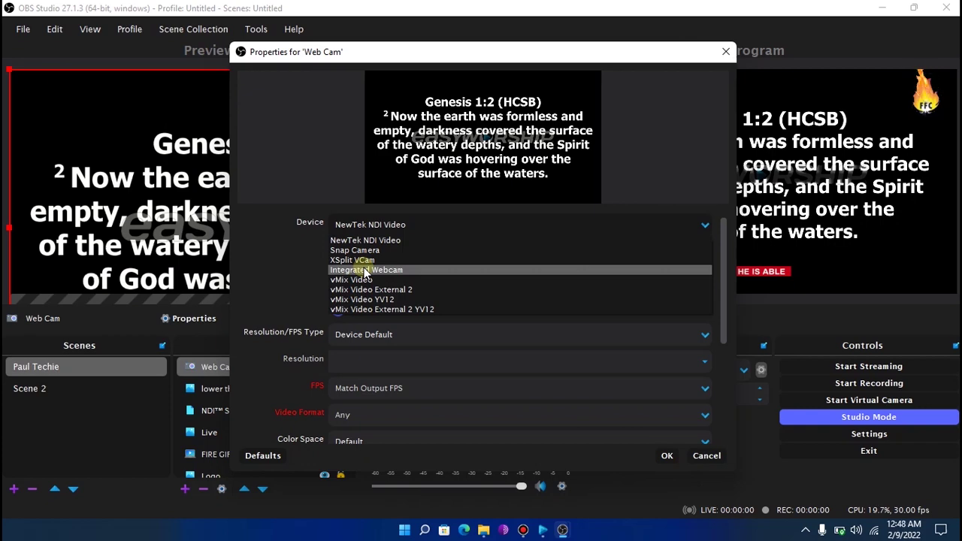
{"action": "left_click", "coordinate": [365, 272]}
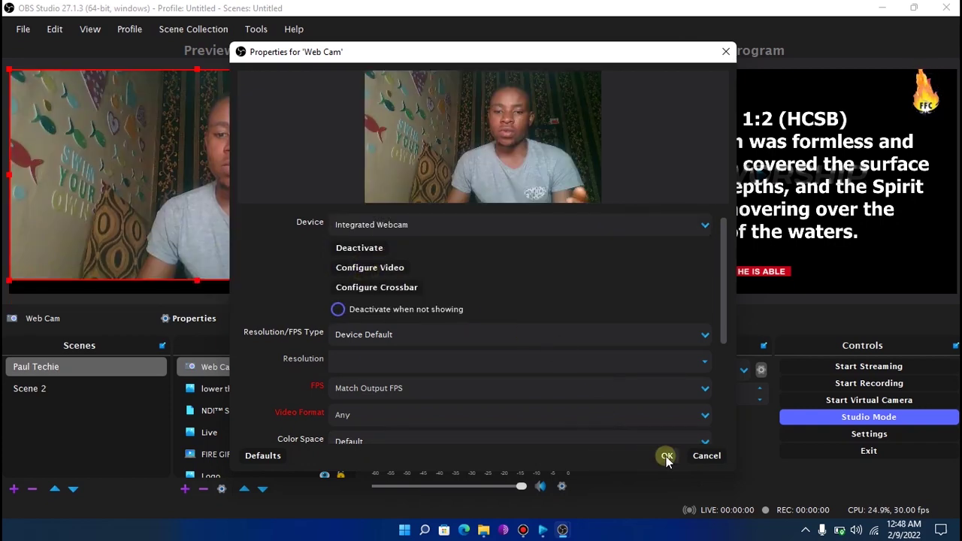
{"action": "left_click", "coordinate": [667, 456]}
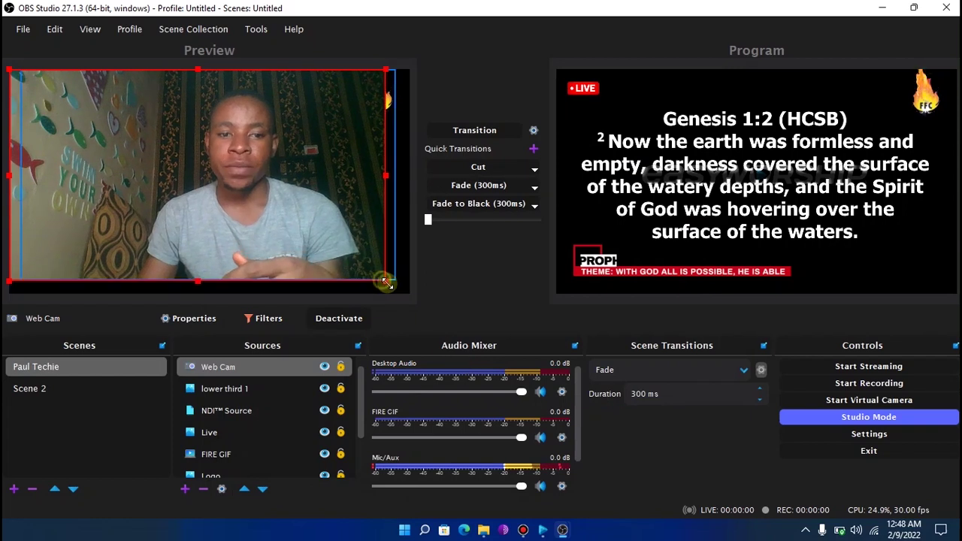
{"action": "left_click_drag", "start_coordinate": [386, 281], "coordinate": [403, 287]}
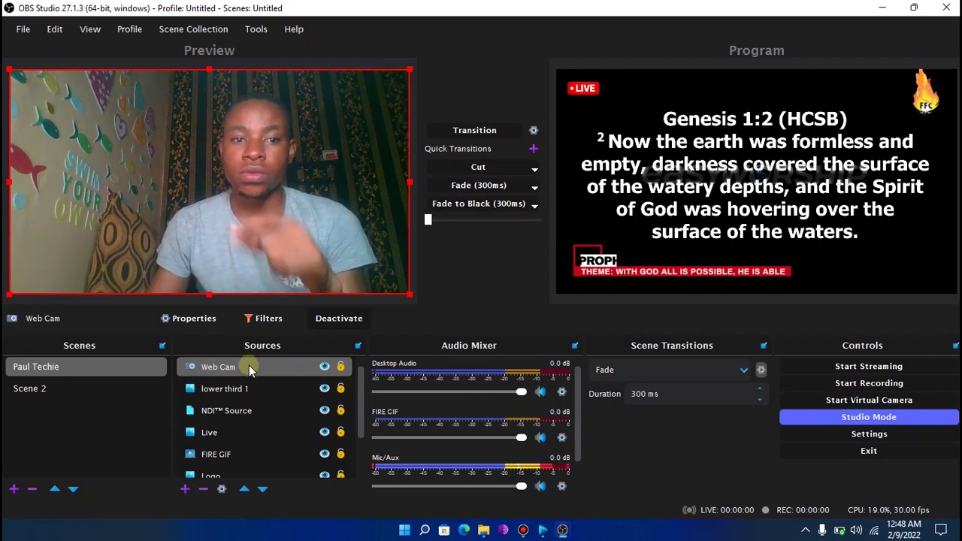
Move Web Cam below Logo in Sources and fade the scene to Program
{"action": "left_click_drag", "start_coordinate": [249, 366], "coordinate": [228, 440]}
{"action": "scroll", "coordinate": [230, 410], "scroll_direction": "down", "scroll_amount": 2}
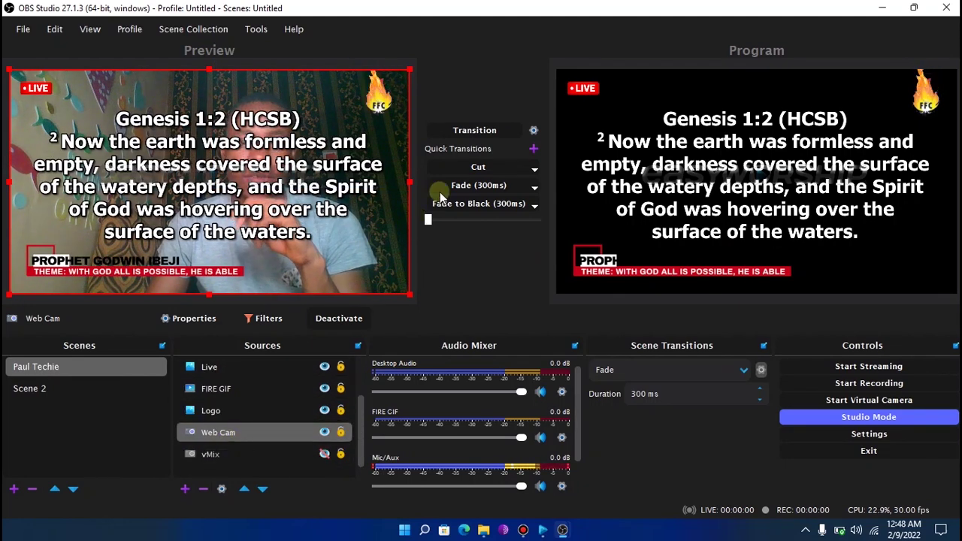
{"action": "left_click", "coordinate": [440, 188]}
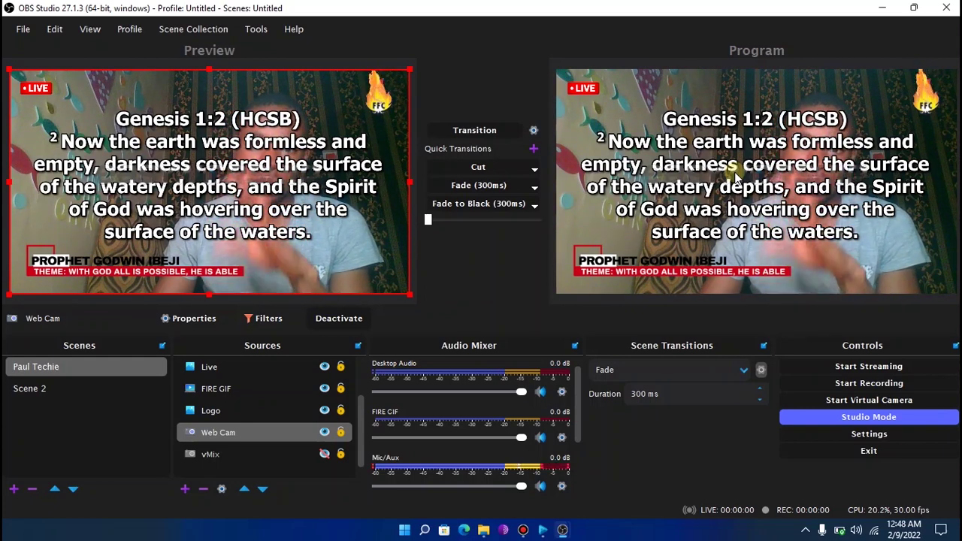
Launch Chrome and show Google Images results for 'background'
{"action": "left_click", "coordinate": [405, 531]}
{"action": "type", "text": "chr"}
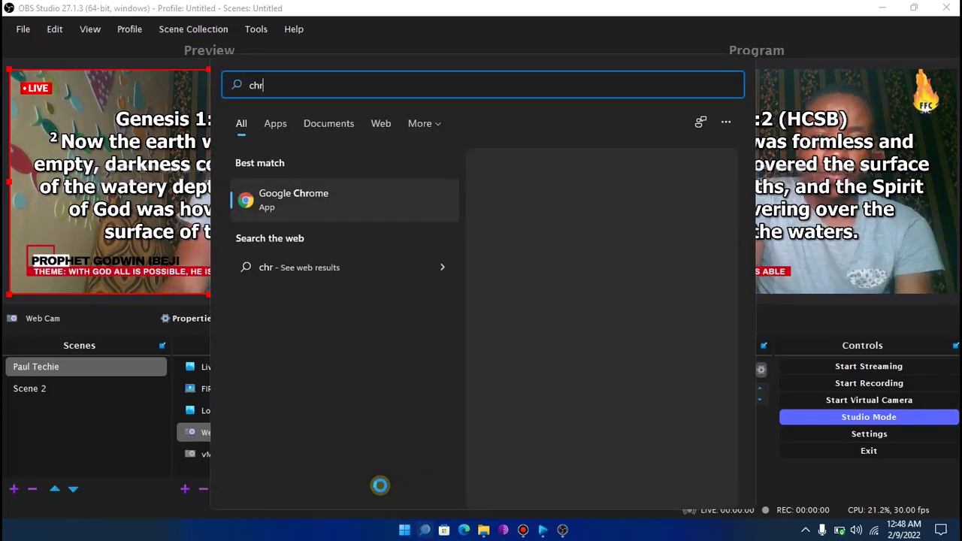
{"action": "key", "text": "Return"}
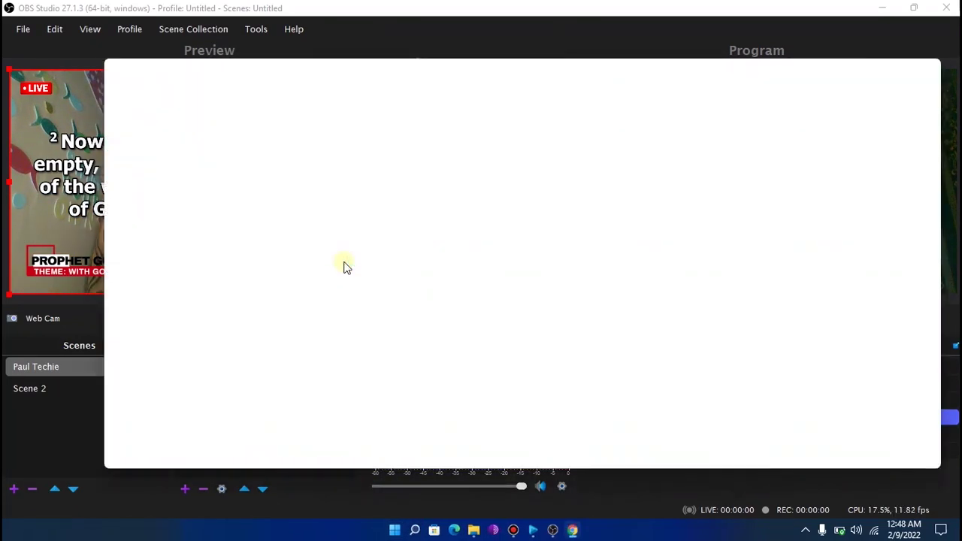
{"action": "type", "text": "backg"}
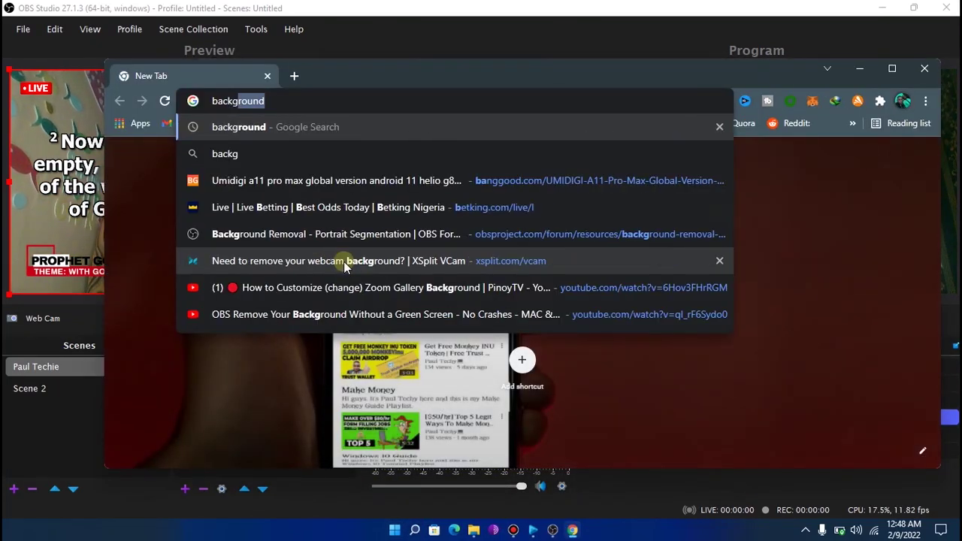
{"action": "type", "text": "round"}
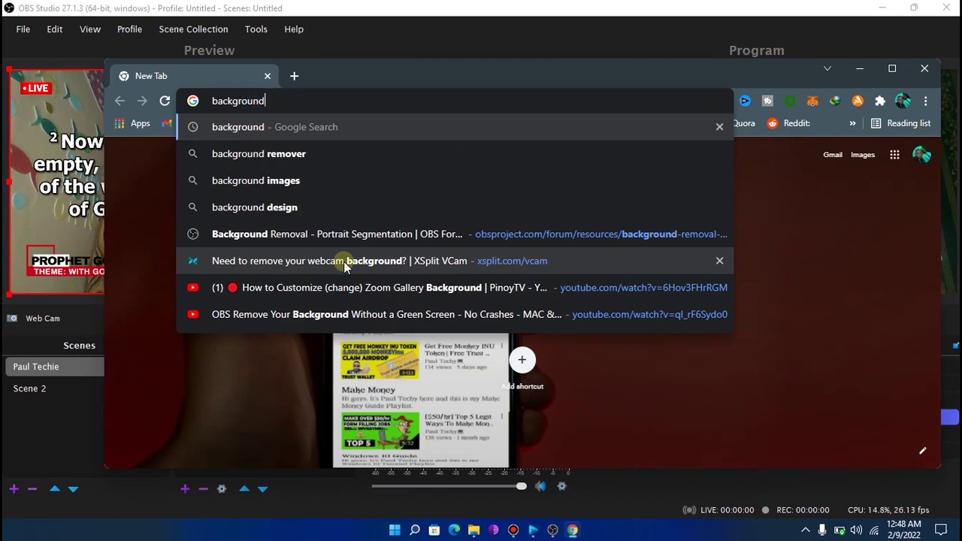
{"action": "key", "text": "Return"}
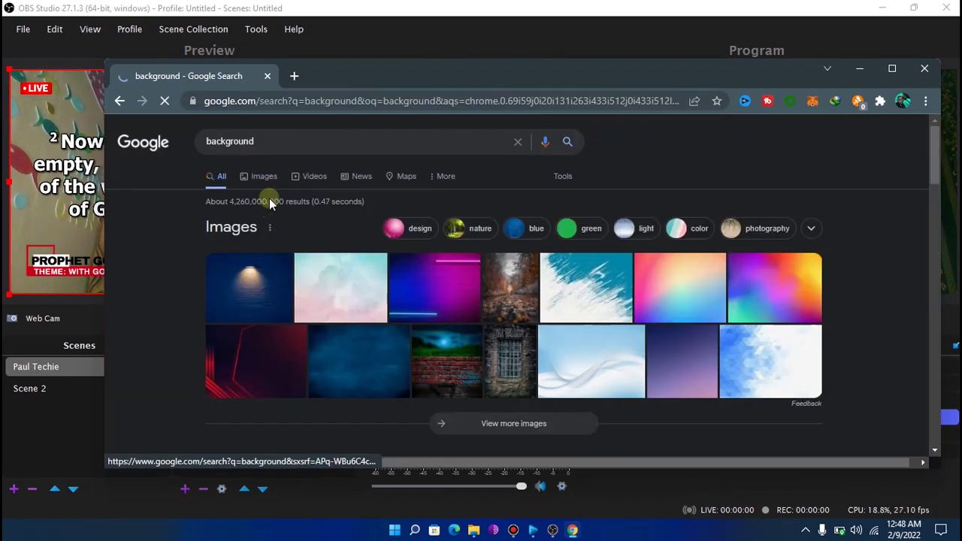
{"action": "left_click", "coordinate": [255, 183]}
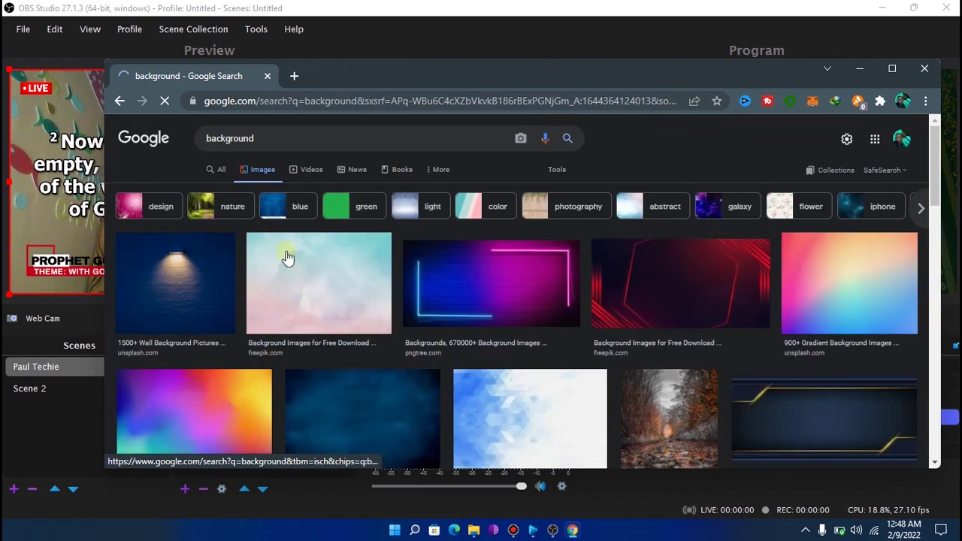
Save the blue grunge image to Downloads and minimize Chrome
{"action": "scroll", "coordinate": [635, 344], "scroll_direction": "down", "scroll_amount": 1}
{"action": "scroll", "coordinate": [635, 343], "scroll_direction": "down", "scroll_amount": 3}
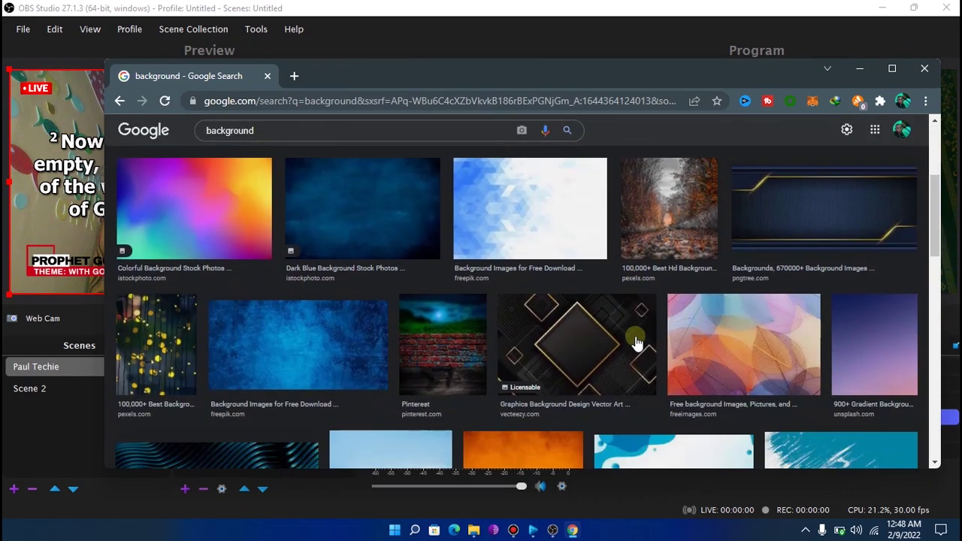
{"action": "left_click", "coordinate": [327, 337]}
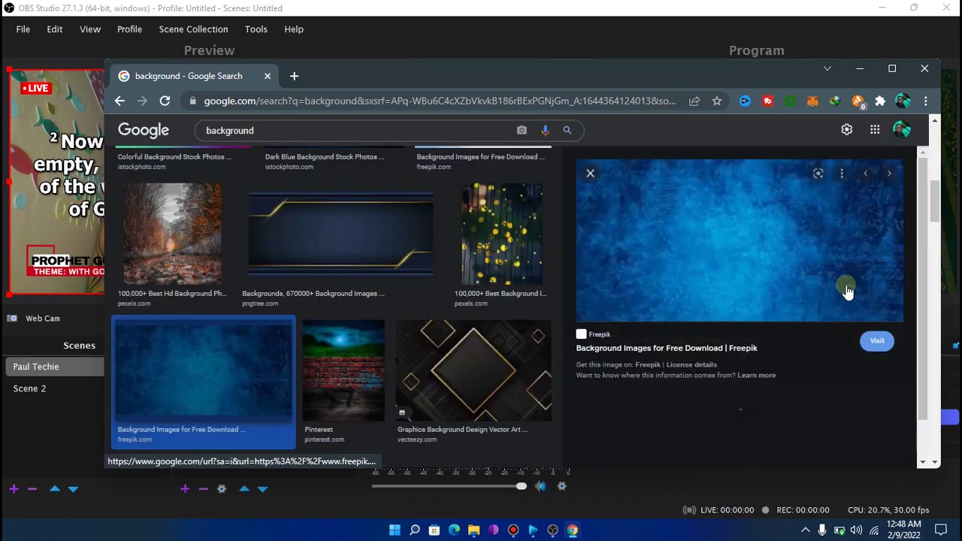
{"action": "right_click", "coordinate": [734, 235]}
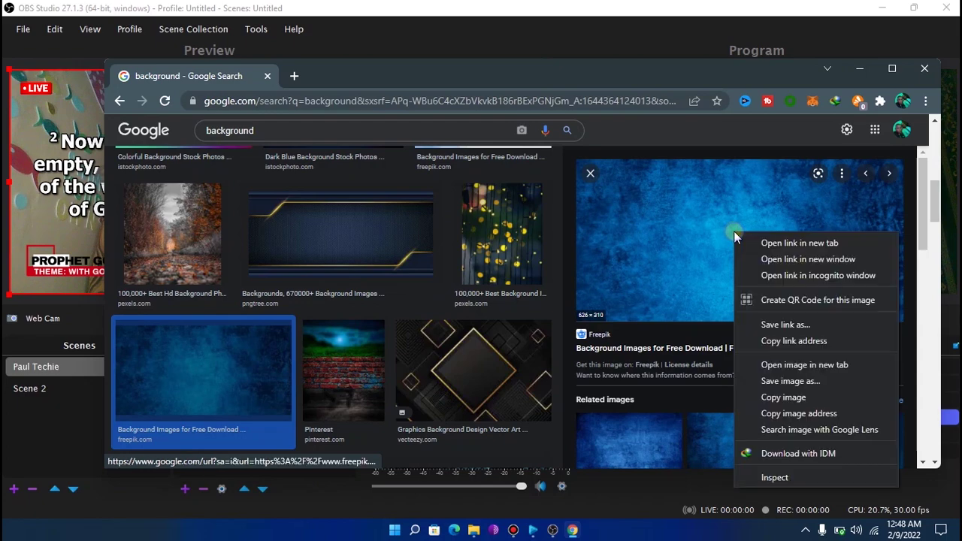
{"action": "left_click", "coordinate": [774, 381]}
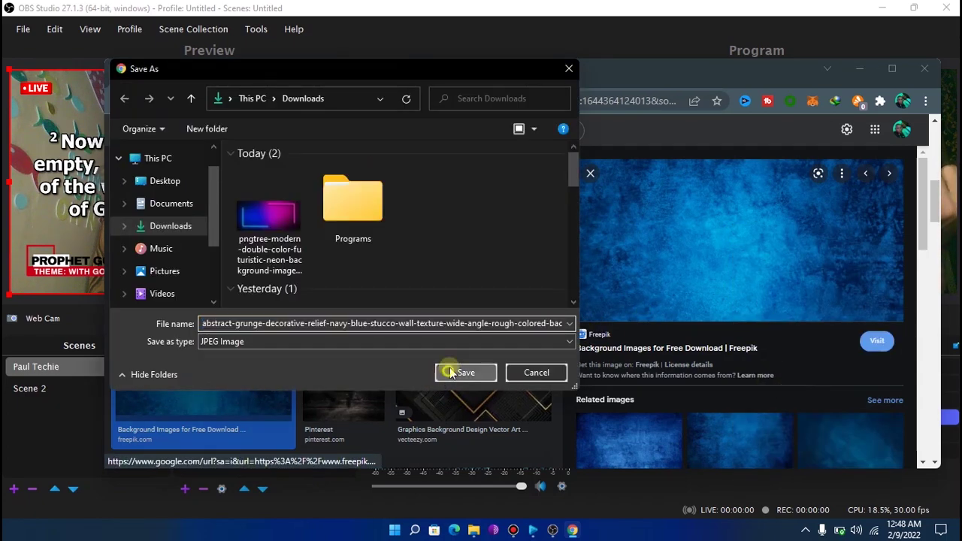
{"action": "left_click", "coordinate": [463, 371]}
{"action": "left_click", "coordinate": [857, 69]}
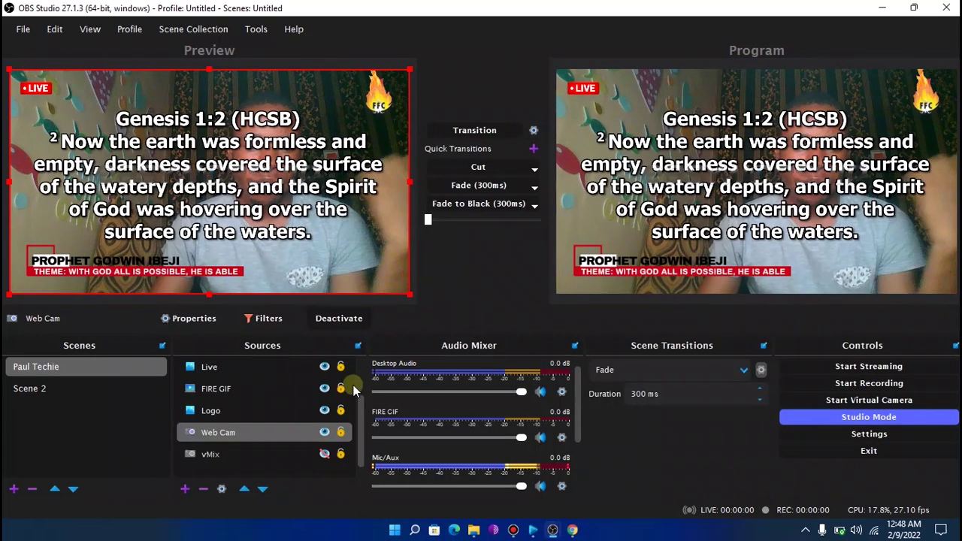
Create an image source 'Background' loaded with the blue grunge JPEG from Downloads
{"action": "left_click", "coordinate": [184, 490]}
{"action": "left_click", "coordinate": [217, 312]}
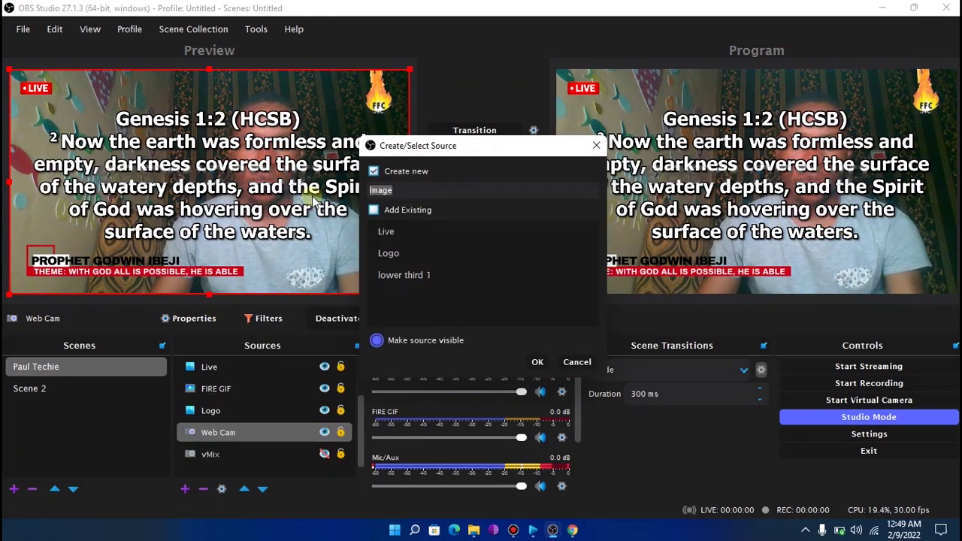
{"action": "type", "text": "Bac"}
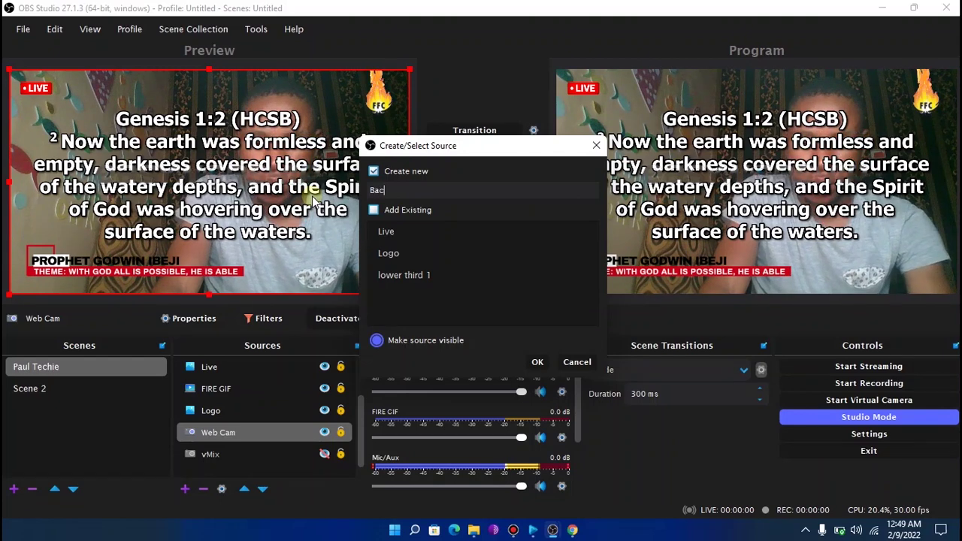
{"action": "type", "text": "kground"}
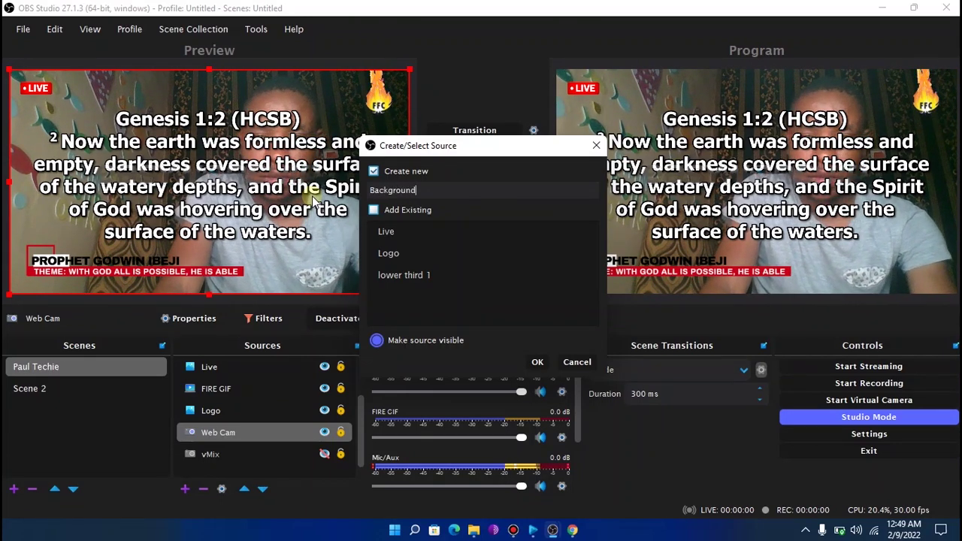
{"action": "key", "text": "Return"}
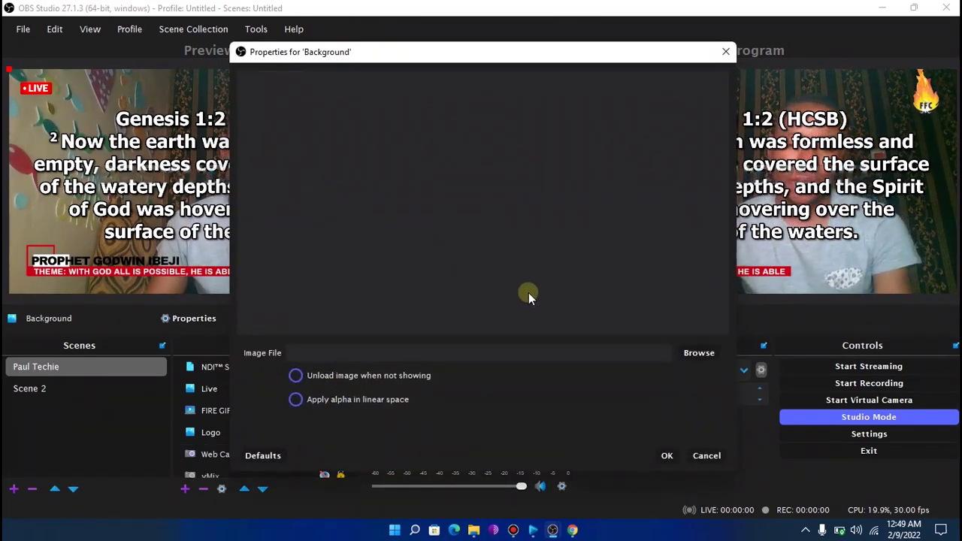
{"action": "left_click", "coordinate": [685, 343]}
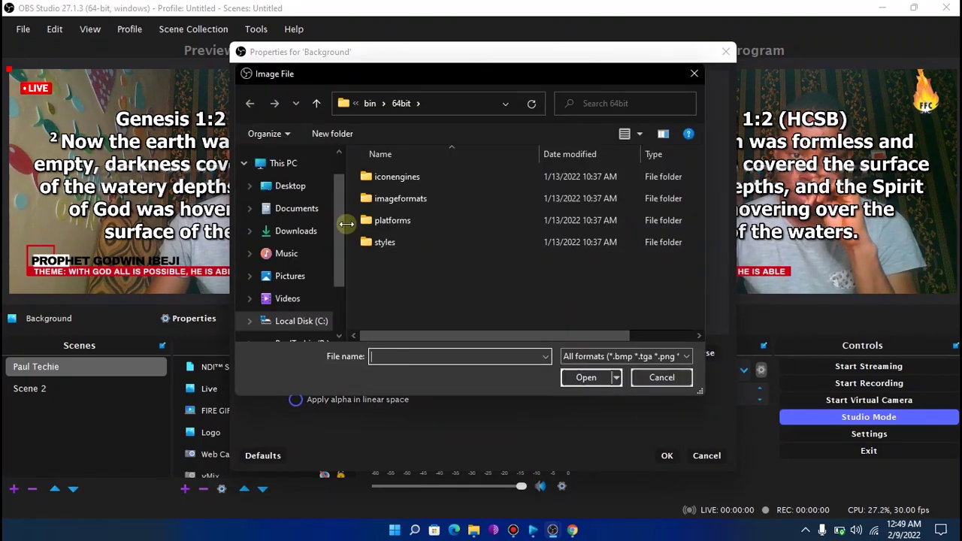
{"action": "left_click", "coordinate": [306, 233]}
{"action": "left_click", "coordinate": [400, 225]}
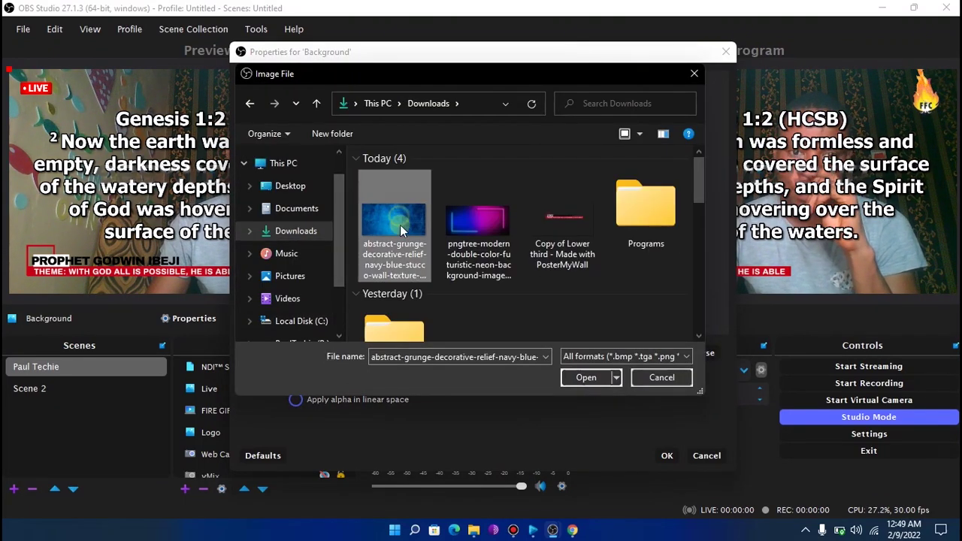
{"action": "left_click", "coordinate": [585, 376]}
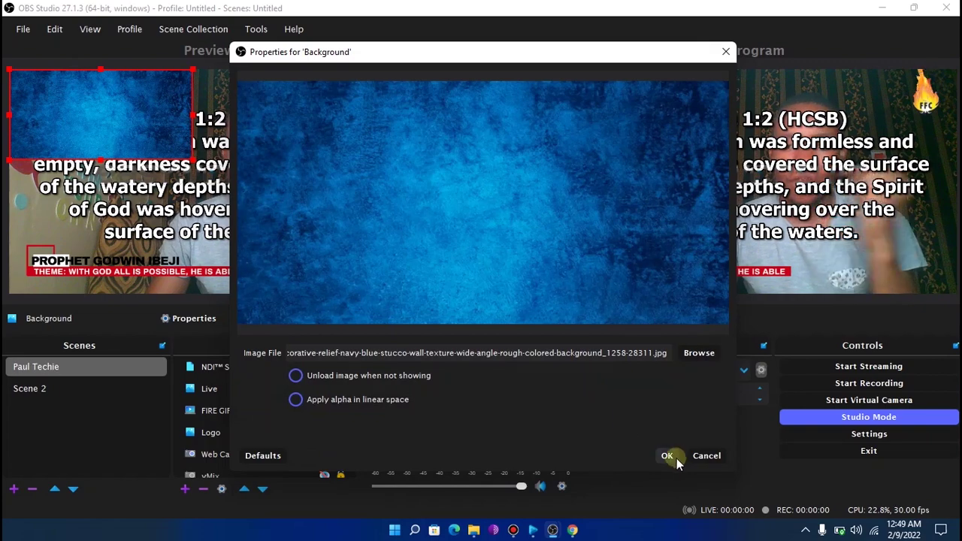
{"action": "left_click", "coordinate": [667, 456]}
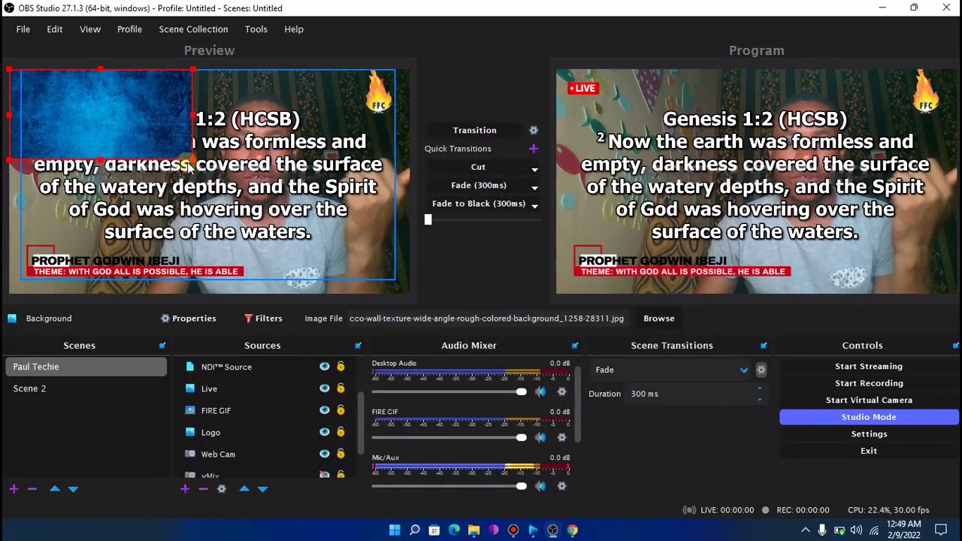
Enlarge the Background, layer it beneath the scripture source, and transition to Program
{"action": "left_click_drag", "start_coordinate": [191, 156], "coordinate": [327, 227]}
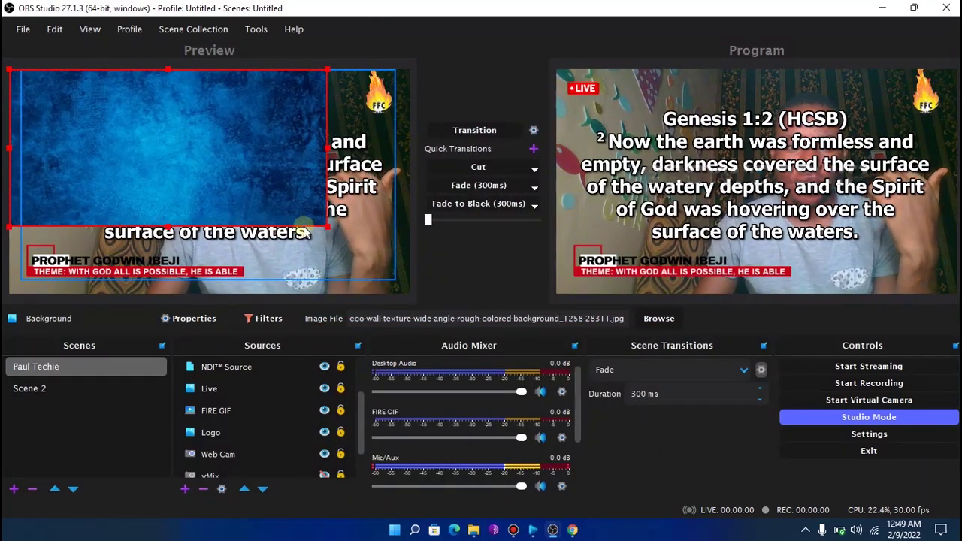
{"action": "left_click_drag", "start_coordinate": [256, 197], "coordinate": [293, 216]}
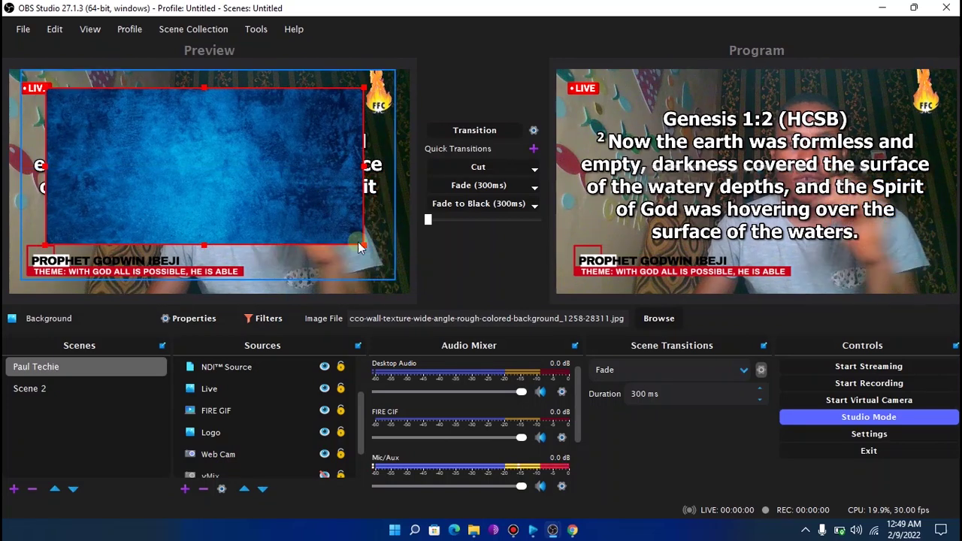
{"action": "scroll", "coordinate": [290, 414], "scroll_direction": "up", "scroll_amount": 2}
{"action": "left_click_drag", "start_coordinate": [246, 368], "coordinate": [244, 411]}
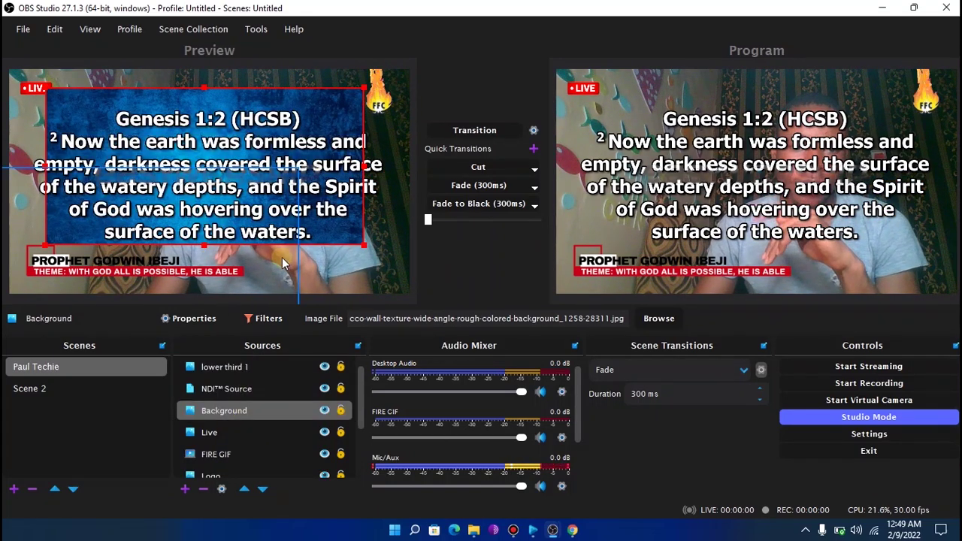
{"action": "left_click", "coordinate": [358, 250]}
{"action": "mouse_move", "coordinate": [357, 250]}
{"action": "left_mouse_down"}
{"action": "mouse_move", "coordinate": [384, 262]}
{"action": "mouse_move", "coordinate": [375, 252]}
{"action": "left_mouse_up"}
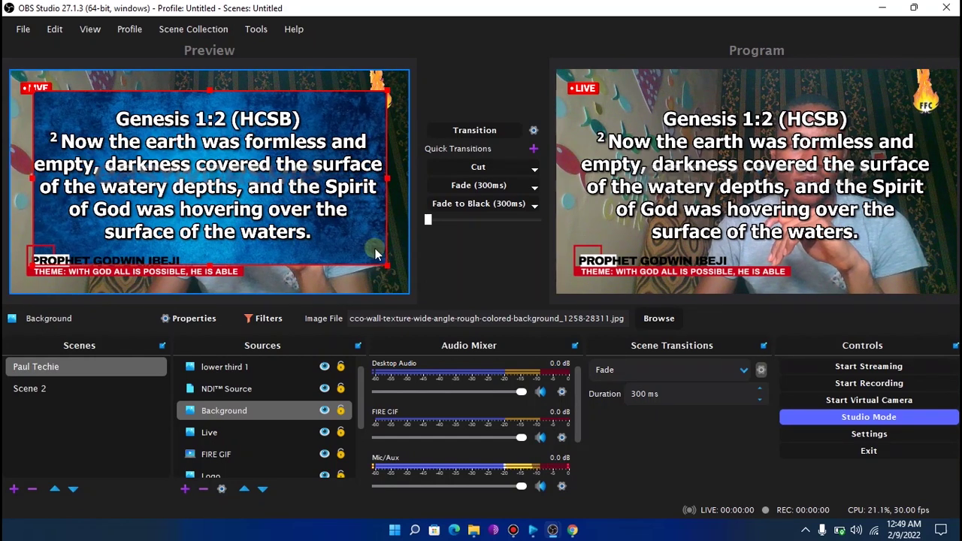
{"action": "left_click", "coordinate": [455, 133]}
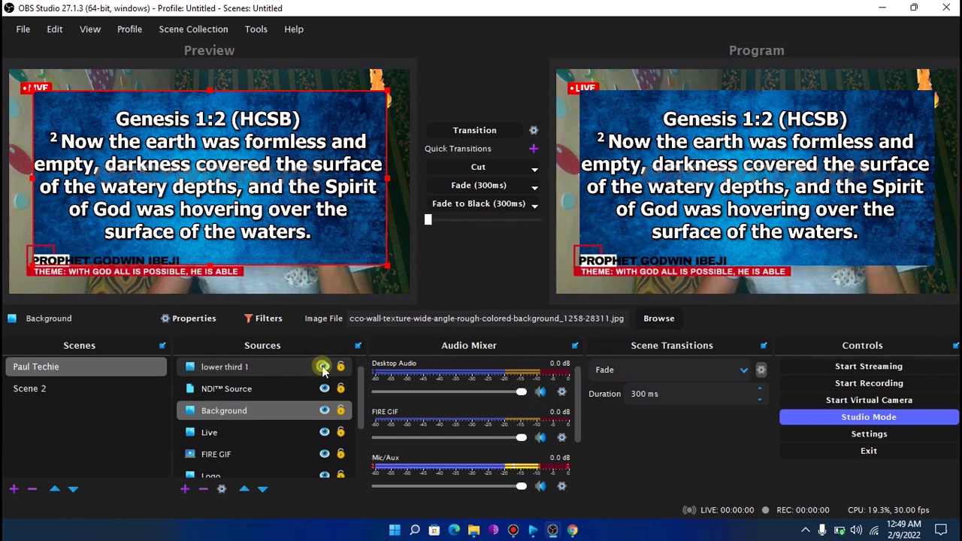
Hide lower third 1, transition to Program, and widen the Background slightly left
{"action": "left_click", "coordinate": [323, 367]}
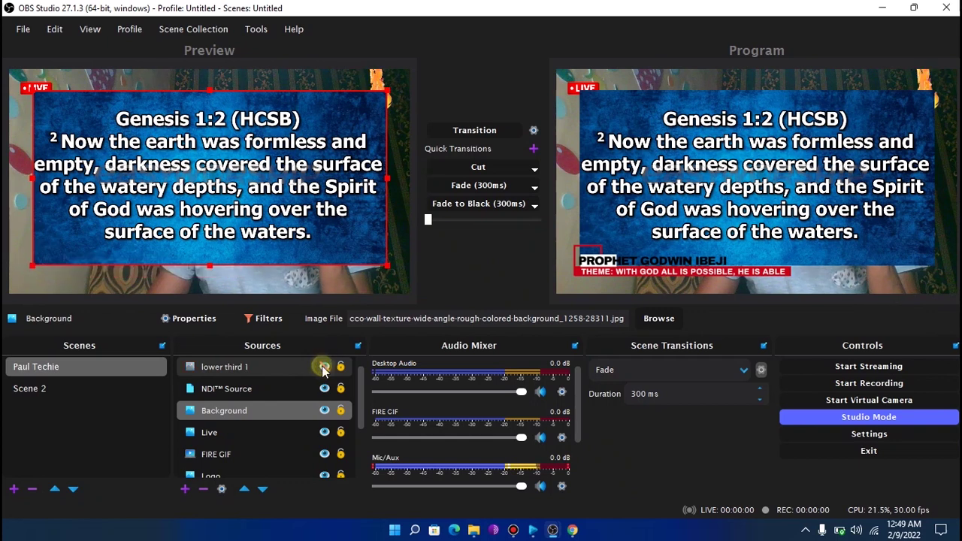
{"action": "left_click", "coordinate": [323, 367]}
{"action": "left_click", "coordinate": [323, 367]}
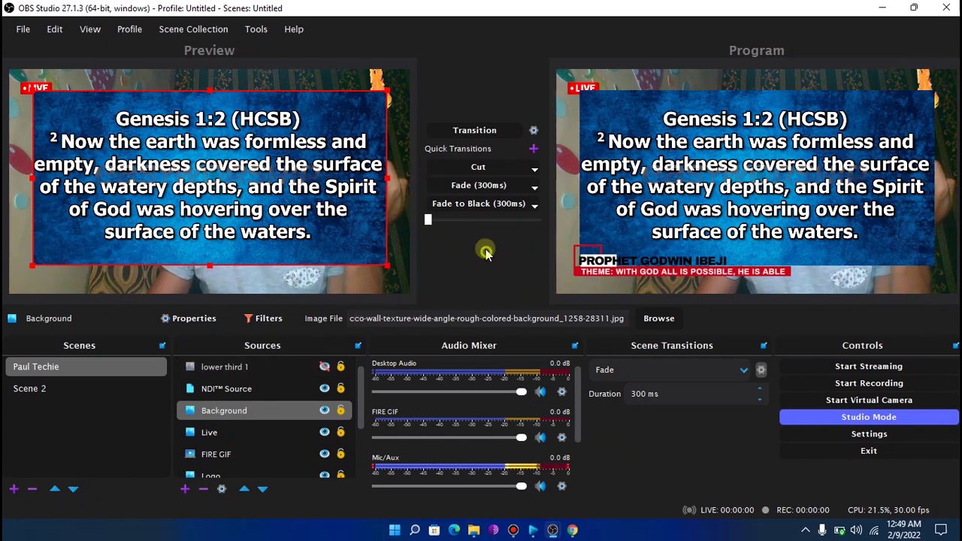
{"action": "left_click", "coordinate": [476, 131]}
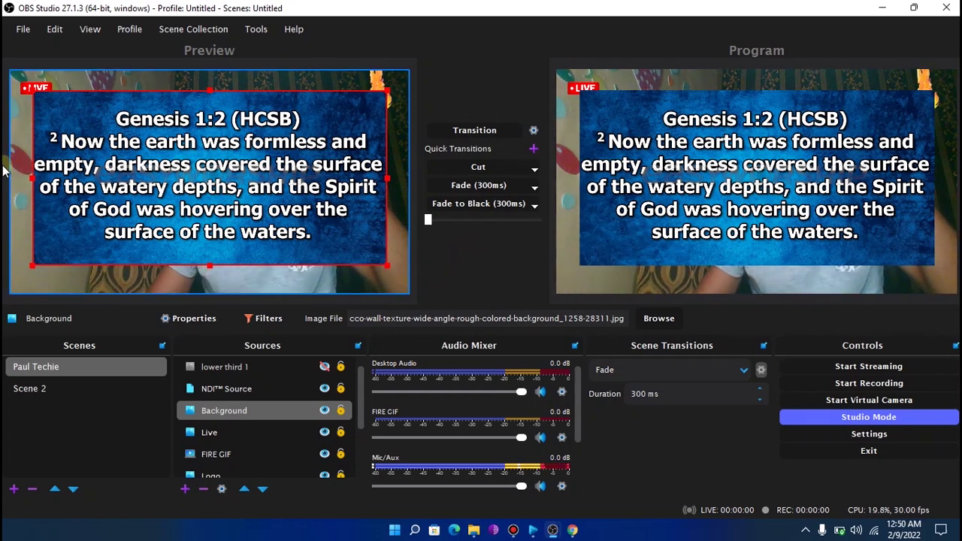
{"action": "left_click_drag", "start_coordinate": [4, 171], "coordinate": [26, 175]}
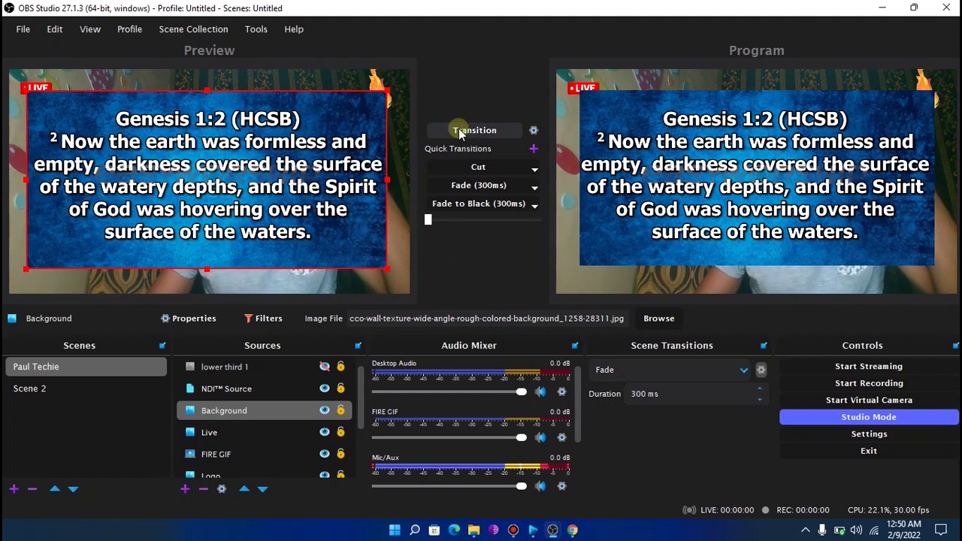
Restore EasyWorship, put Genesis 1:1 then Genesis 1:4 live, and minimize it
{"action": "left_click", "coordinate": [533, 530]}
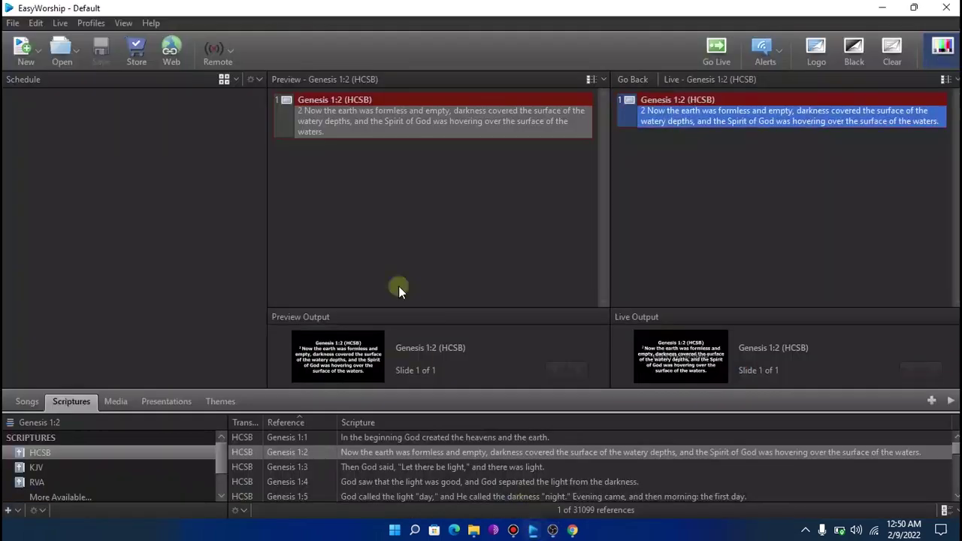
{"action": "left_click", "coordinate": [914, 9]}
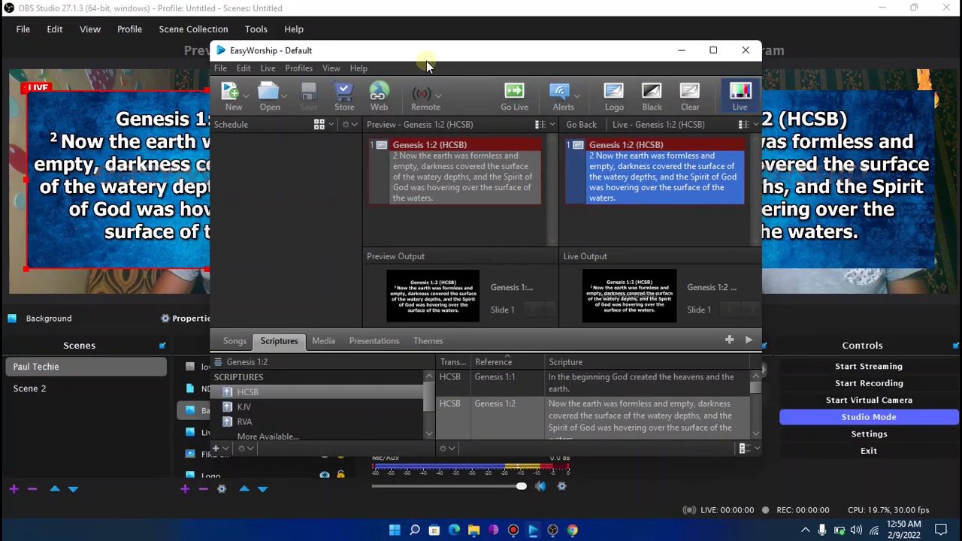
{"action": "left_click_drag", "start_coordinate": [426, 61], "coordinate": [606, 45]}
{"action": "left_click", "coordinate": [781, 376]}
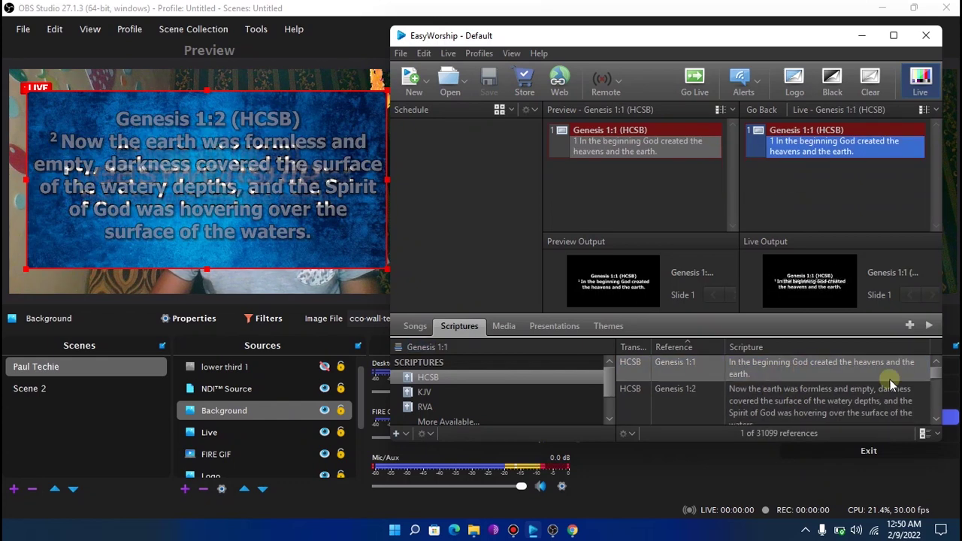
{"action": "scroll", "coordinate": [804, 382], "scroll_direction": "down", "scroll_amount": 2}
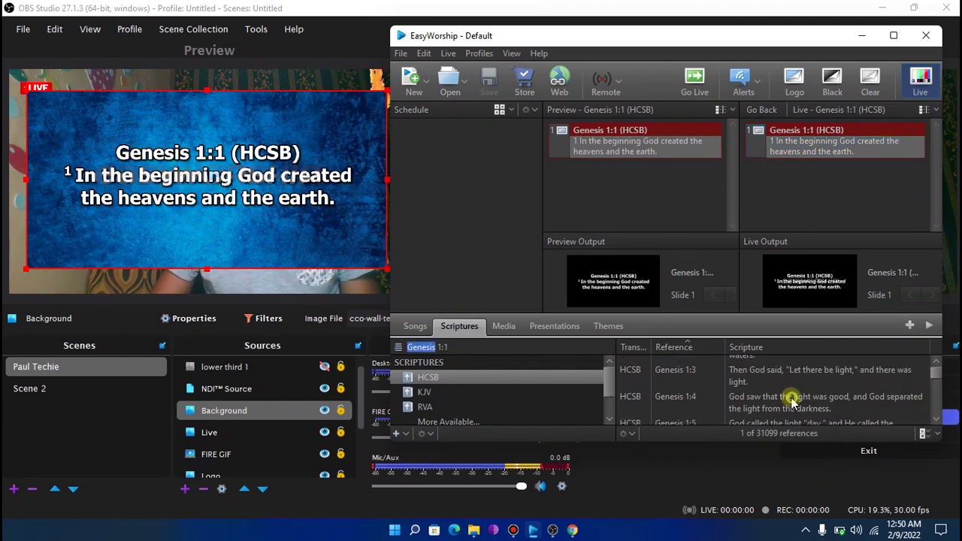
{"action": "left_click", "coordinate": [792, 401]}
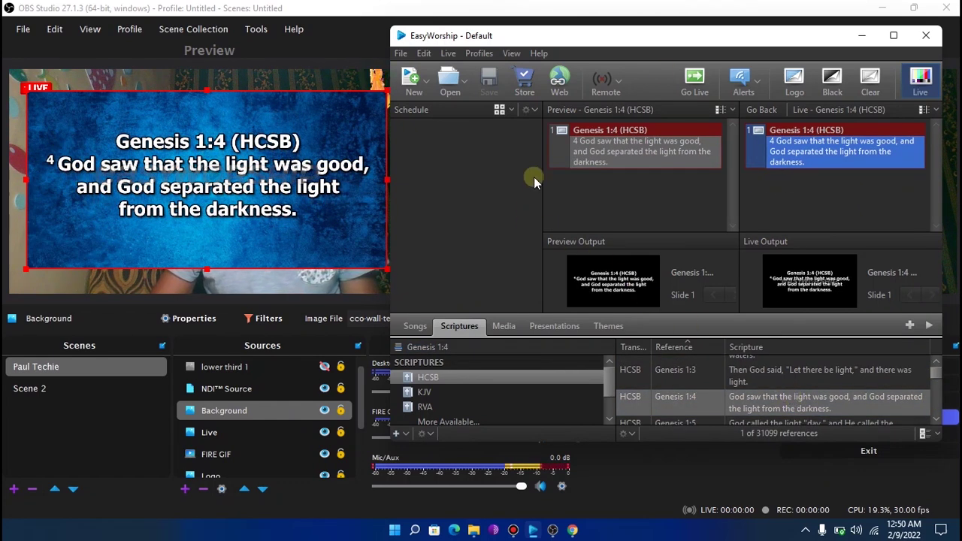
{"action": "left_click", "coordinate": [863, 38]}
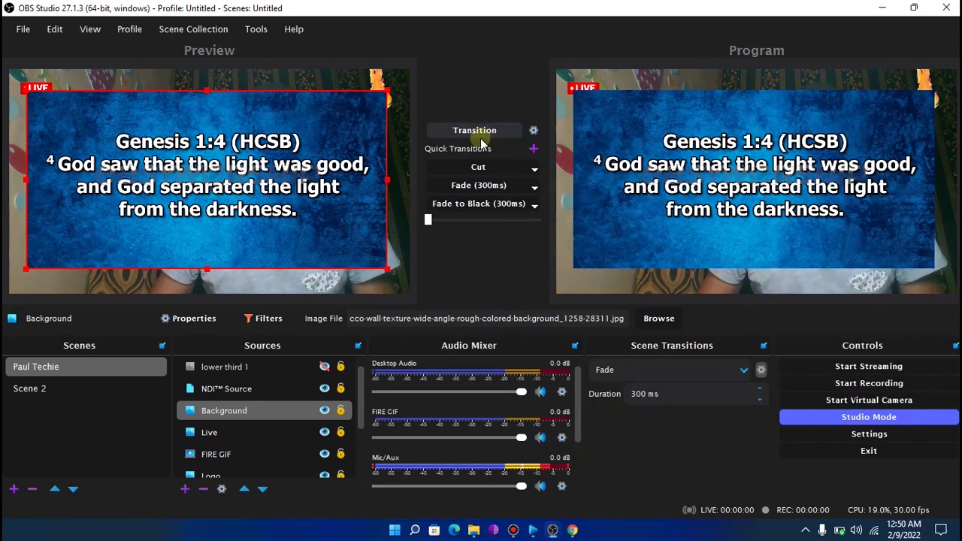
Hide NDI Source and Background, show lower third 1, and transition to Program
{"action": "left_click", "coordinate": [324, 410]}
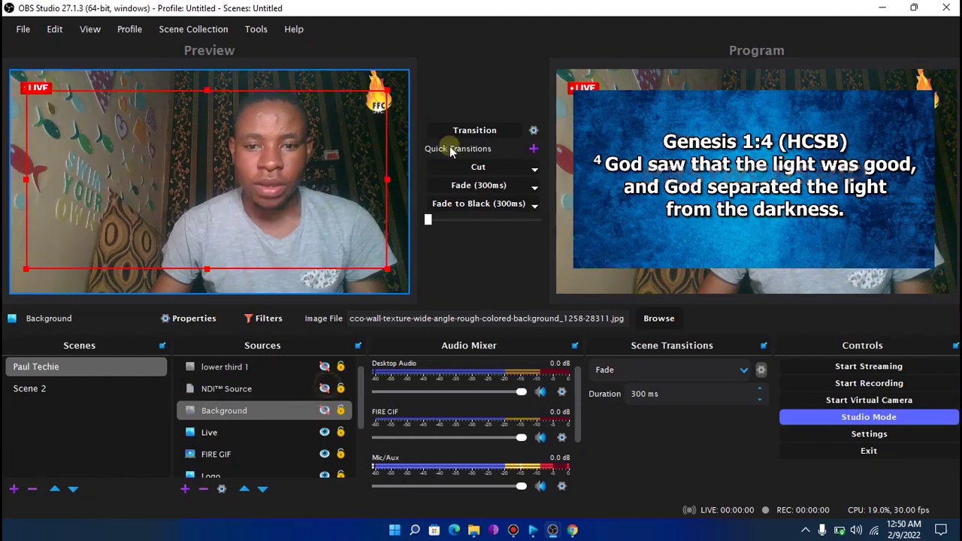
{"action": "left_click", "coordinate": [463, 127]}
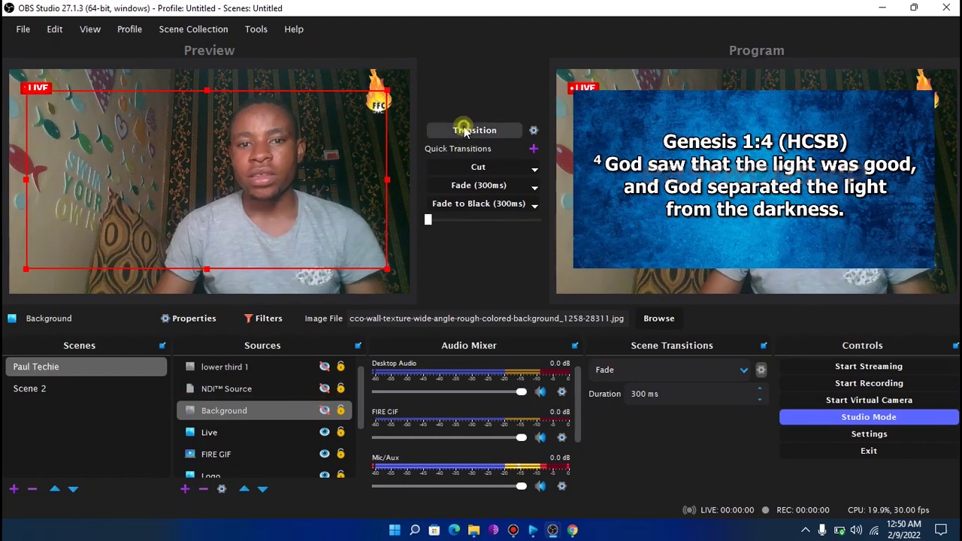
{"action": "left_click", "coordinate": [324, 411]}
{"action": "left_click", "coordinate": [324, 388]}
{"action": "left_click", "coordinate": [324, 367]}
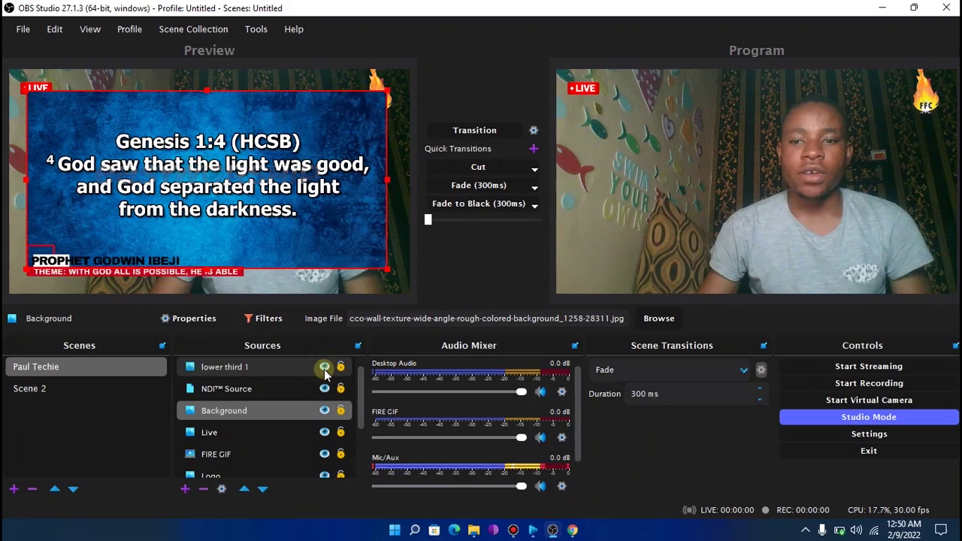
{"action": "left_click", "coordinate": [324, 389]}
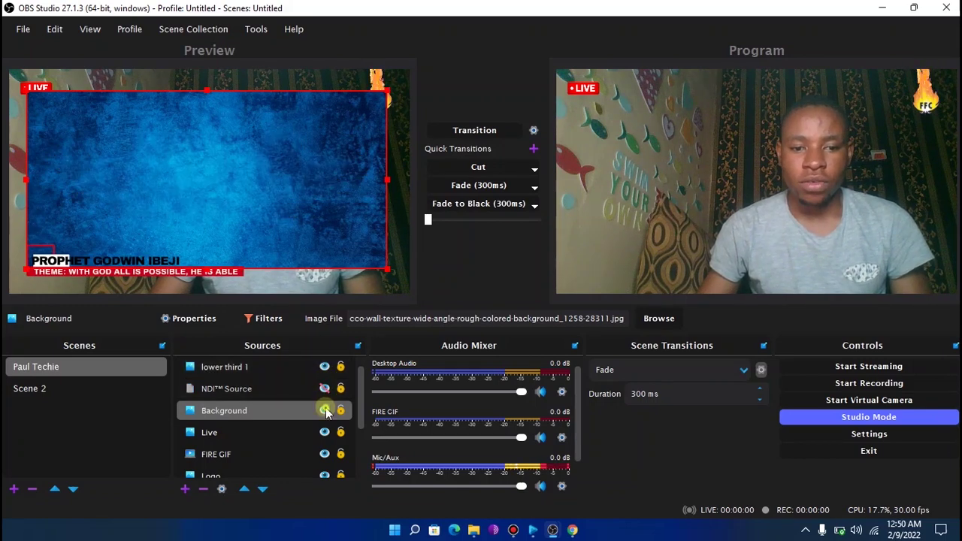
{"action": "left_click", "coordinate": [324, 411]}
{"action": "left_click", "coordinate": [463, 130]}
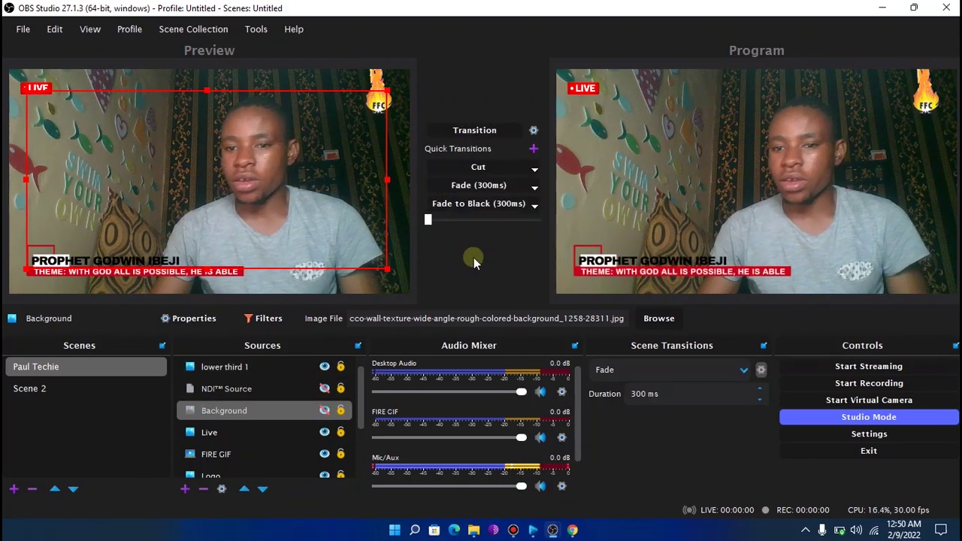